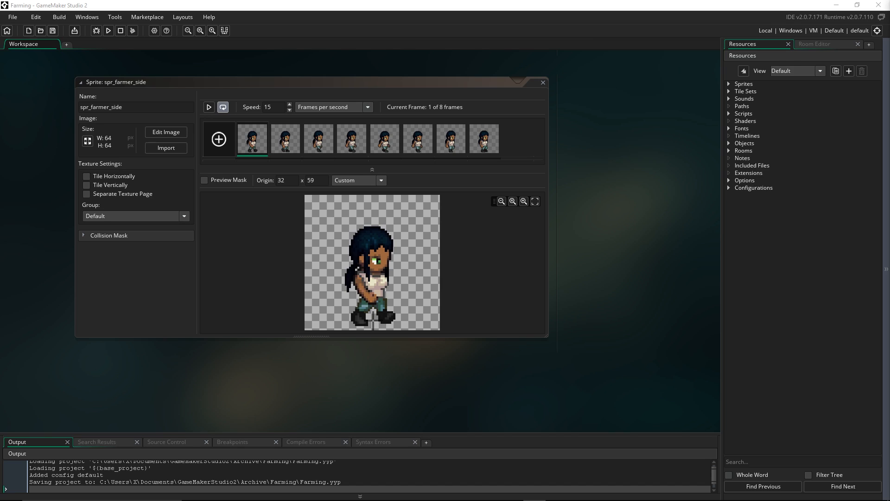
Step: Play the spr_farmer_side animation and lower its playback speed to 9 frames per second
click(524, 266)
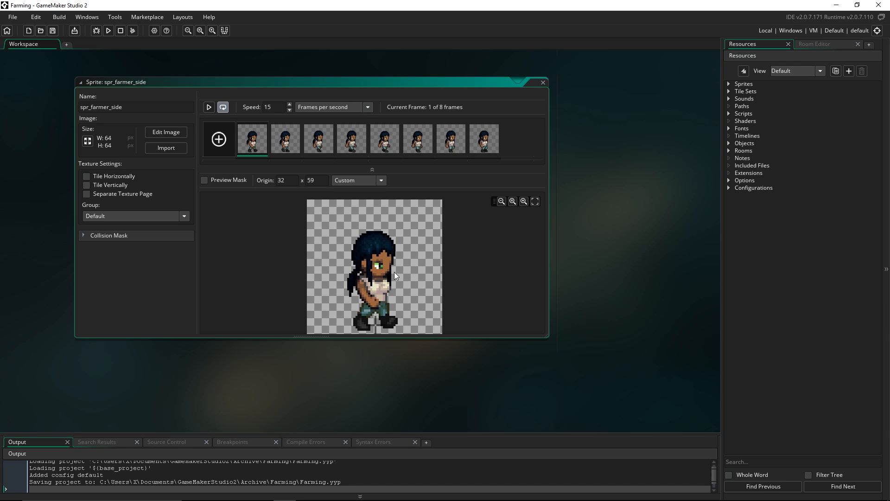
click(210, 108)
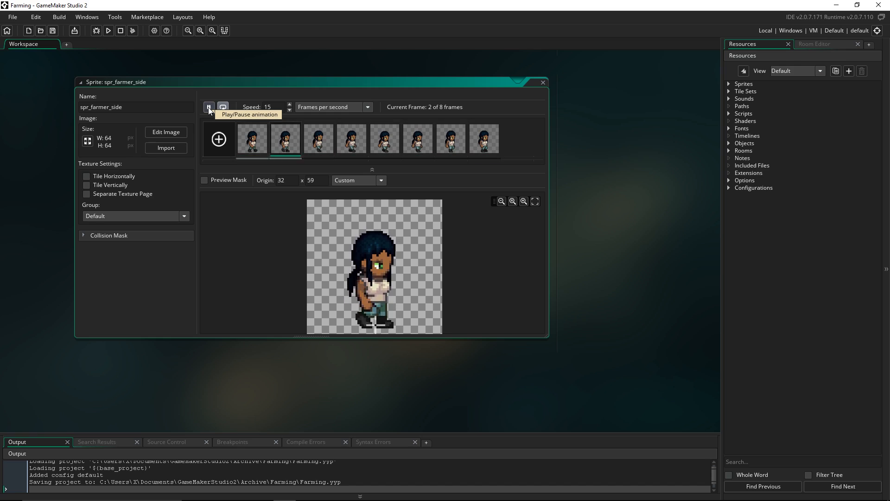
click(289, 110)
click(289, 110)
click(289, 110)
click(288, 110)
click(289, 110)
click(289, 110)
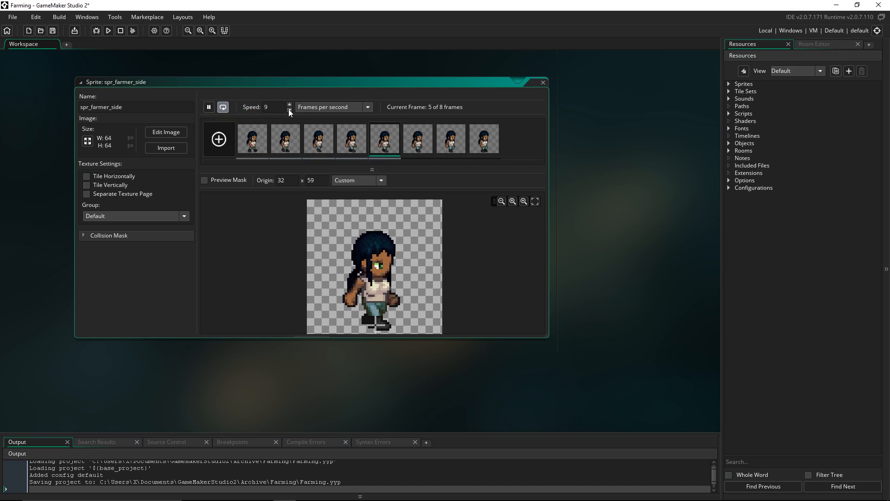
Step: Expand the collision mask settings, try moving the mask's upper edge to 51, and undo that change
click(85, 235)
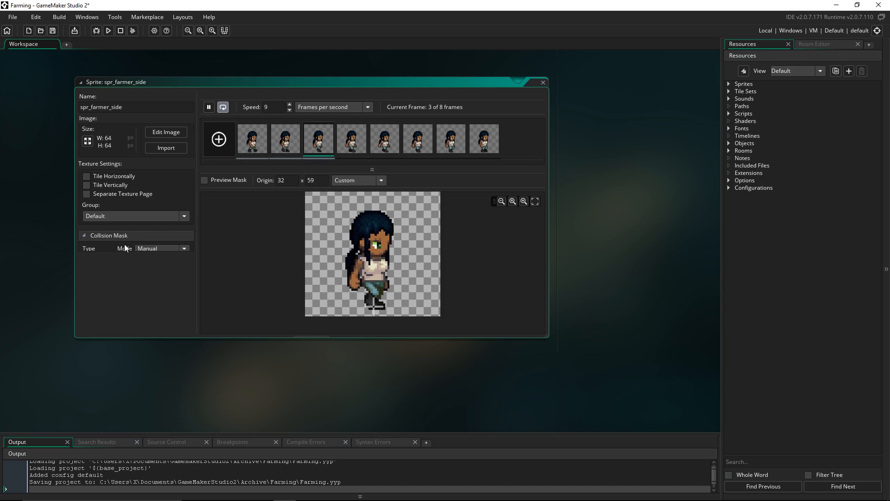
mouse_move(351, 295)
mouse_down()
mouse_move(339, 252)
mouse_move(352, 291)
mouse_up()
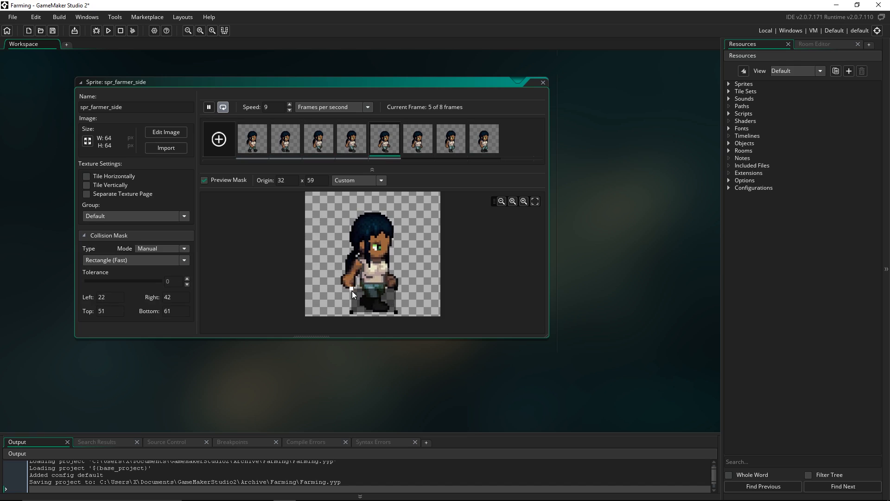
key(ctrl+z)
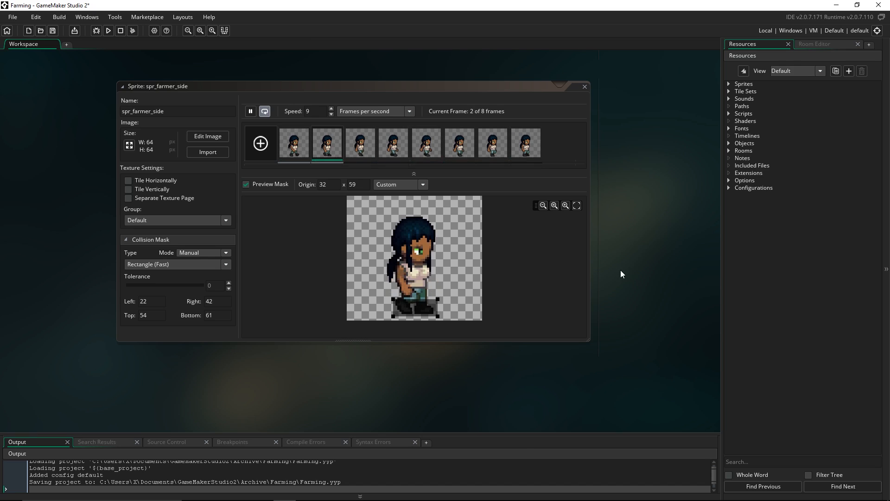
Step: Switch to the playerchar image in Photo Gallery and examine the rows of character animations up close
key(alt+Tab)
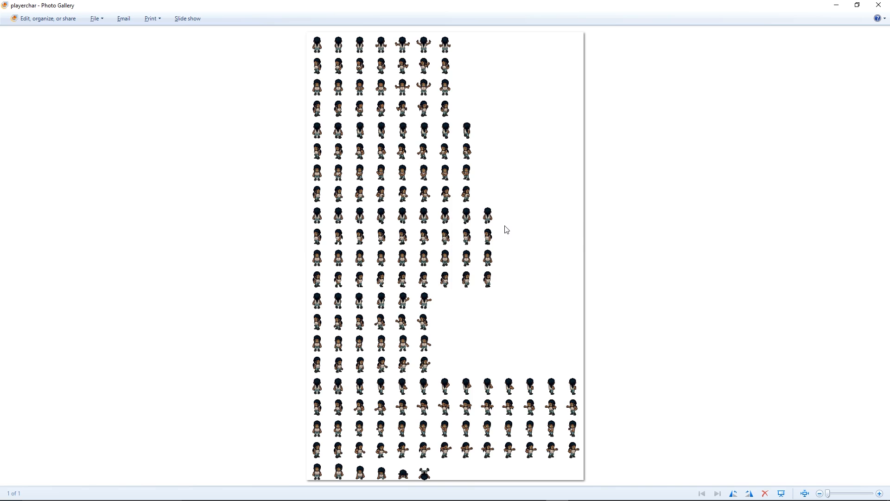
scroll(364, 255, up, 5)
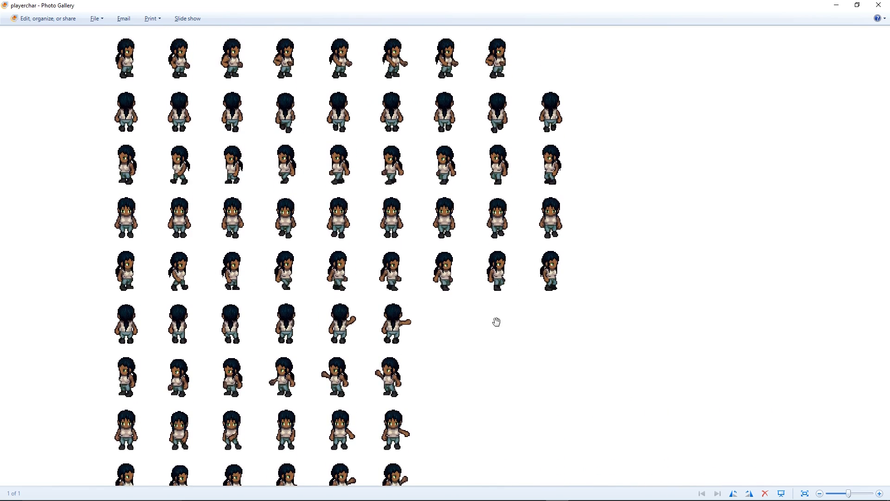
drag(495, 322, 454, 112)
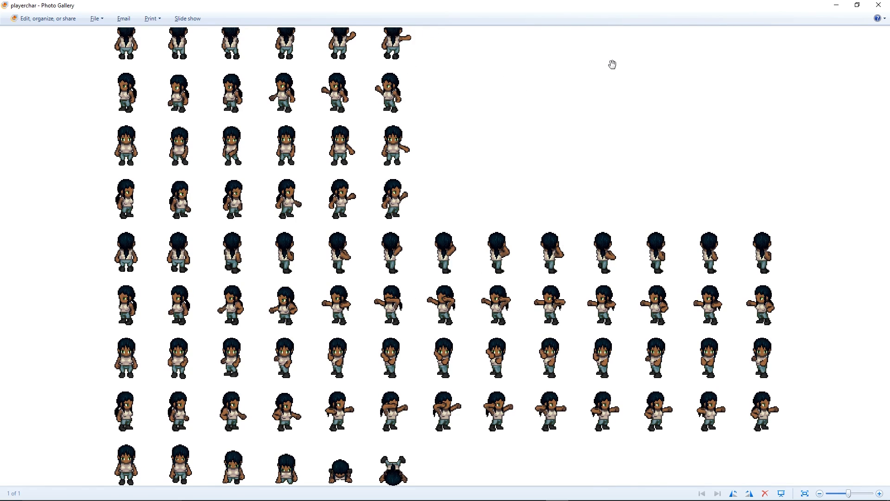
drag(612, 64, 642, 368)
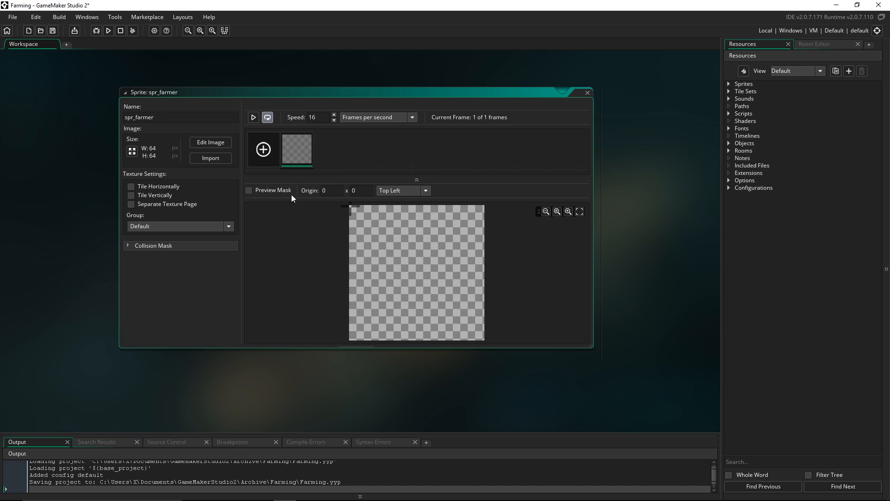
Step: Open the blank spr_farmer frame in the image editor and import playerchar as a strip image
double_click(308, 148)
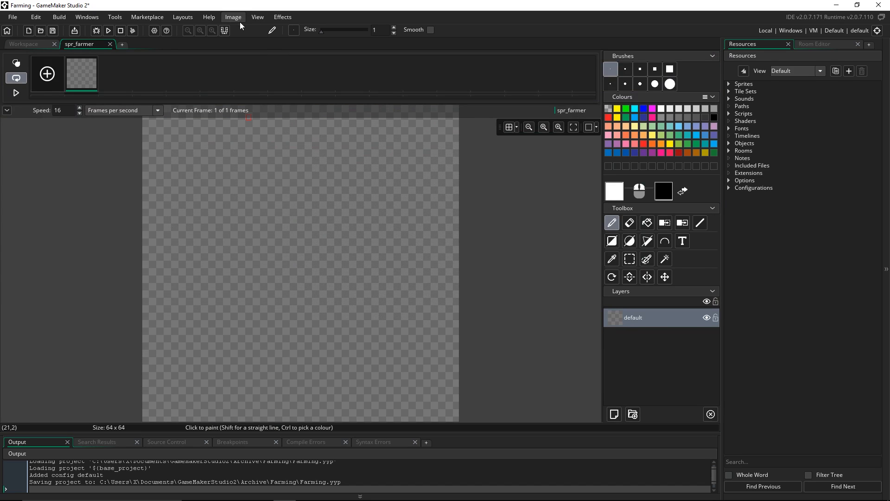
click(233, 17)
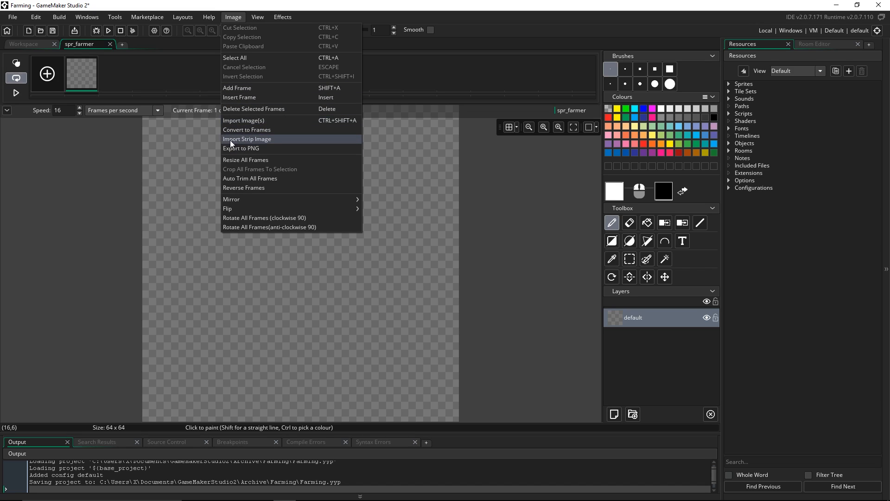
click(243, 141)
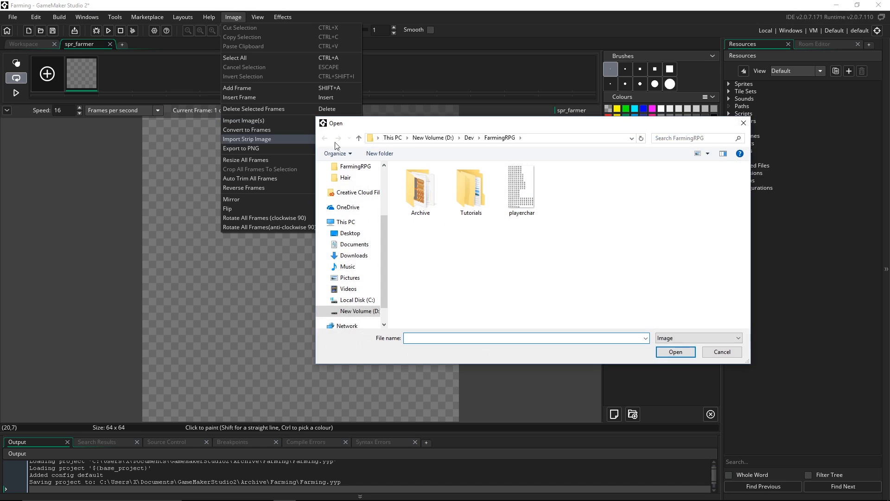
click(526, 207)
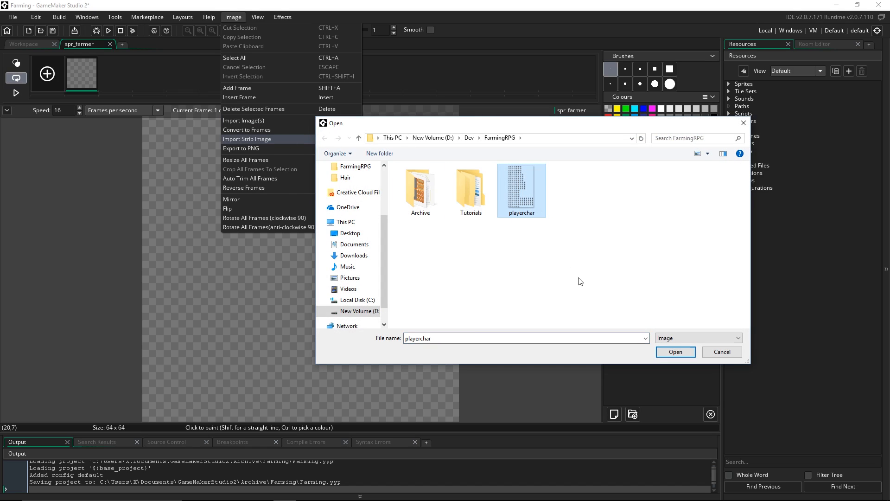
click(676, 353)
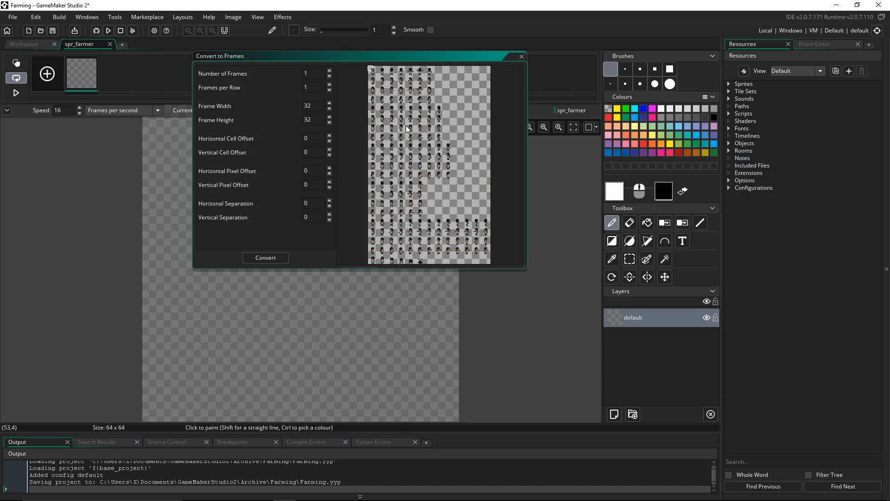
Step: Enlarge the frame conversion dialog and set the conversion to 9 frames with 9 frames per row
drag(527, 267, 654, 404)
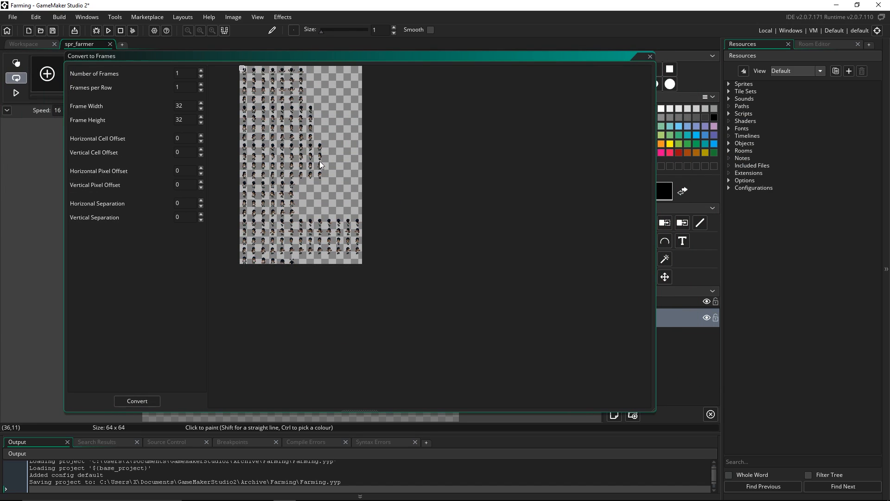
middle_drag(320, 161, 459, 236)
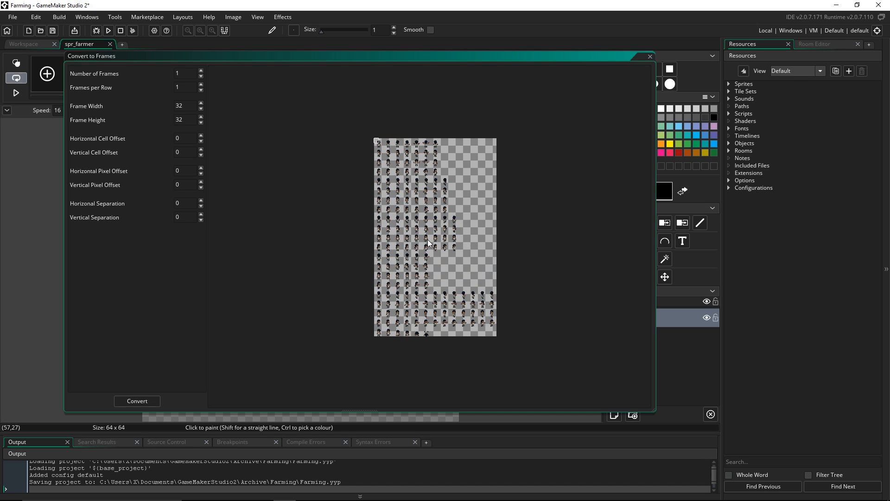
scroll(428, 243, up, 4)
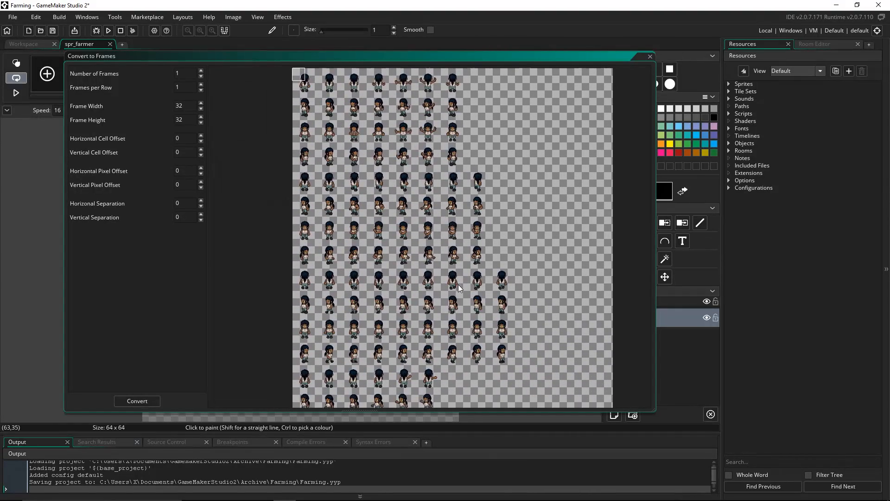
middle_drag(458, 285, 459, 287)
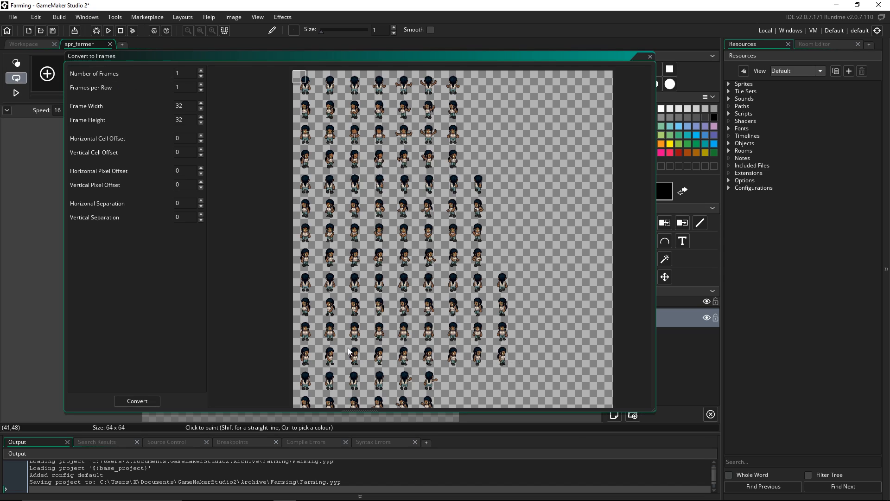
text(9)
key(Tab)
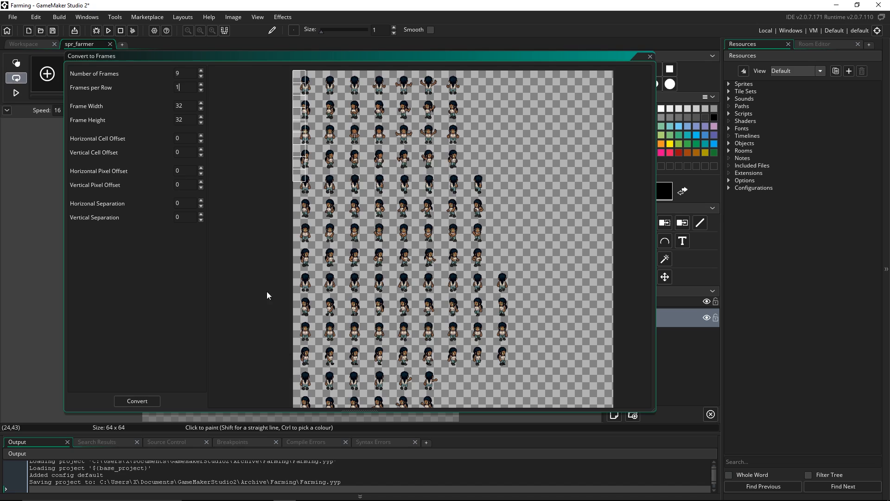
Step: Set the frame width and frame height of the strip conversion to 64 each
click(181, 108)
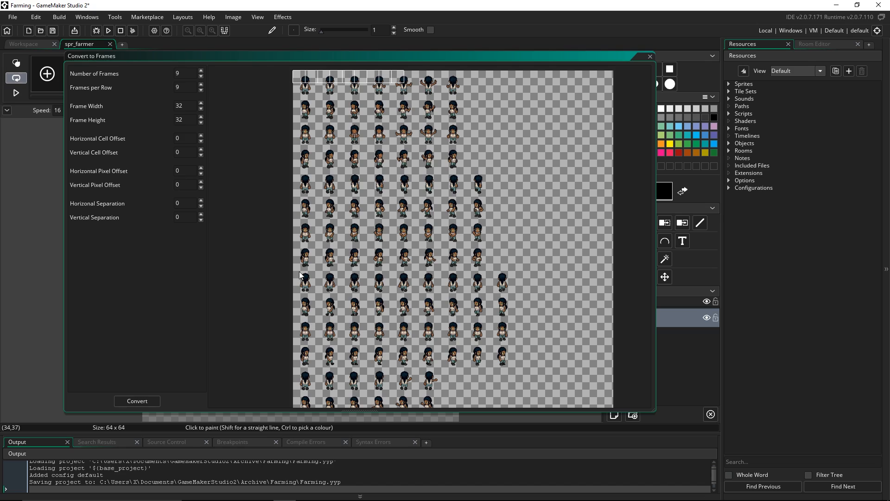
double_click(186, 108)
text(64)
key(Tab)
text(64)
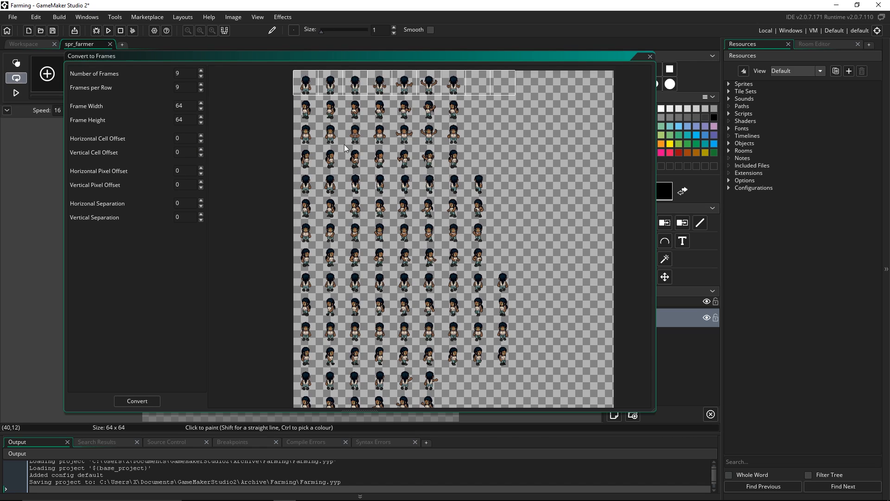
Step: Move the frame selection onto the twelfth row of the sprite sheet and set the horizontal pixel offset to 0
drag(317, 91, 342, 270)
click(318, 321)
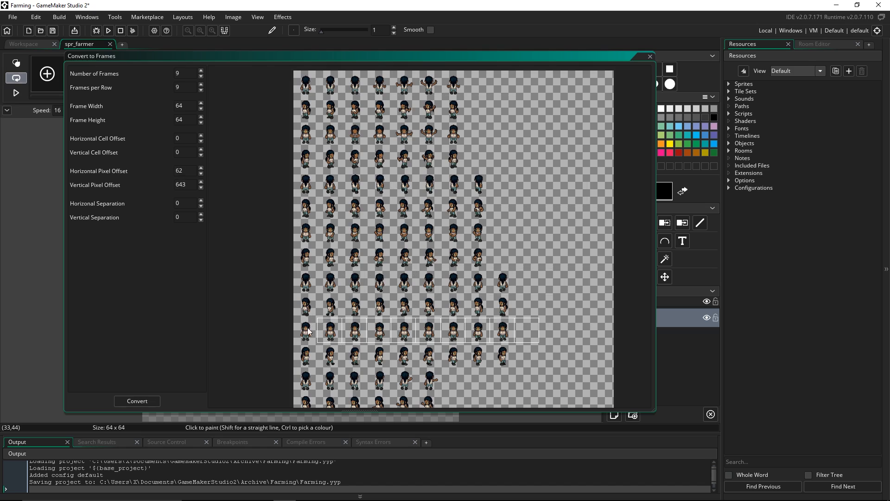
drag(315, 348, 293, 343)
drag(370, 365, 294, 344)
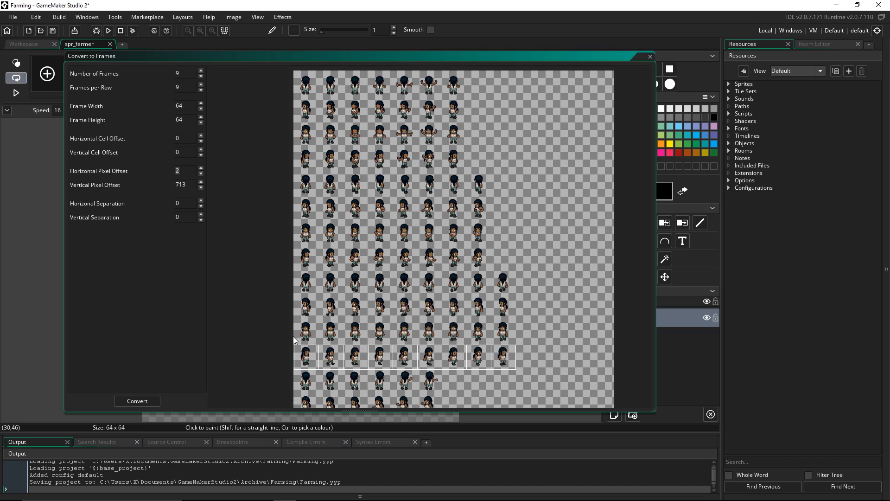
text(0)
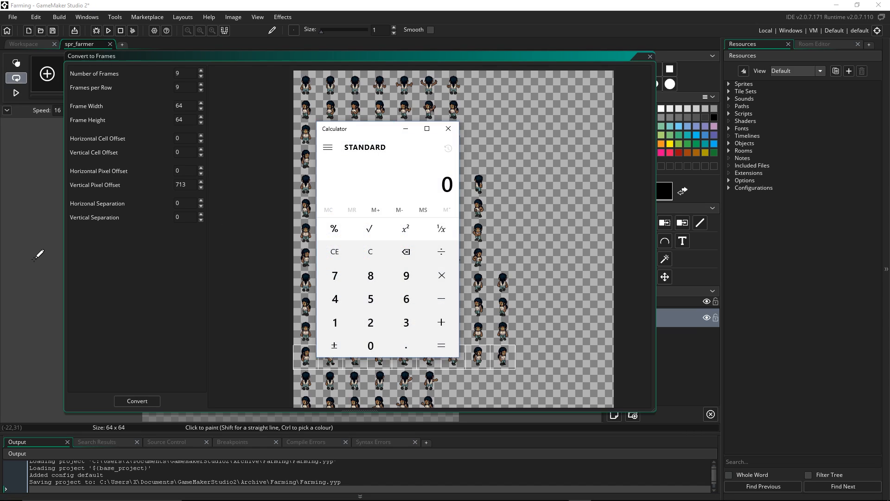
Step: Switch to Calculator, move it aside, and divide the vertical pixel offset 713 by the frame height 64
drag(369, 129, 529, 115)
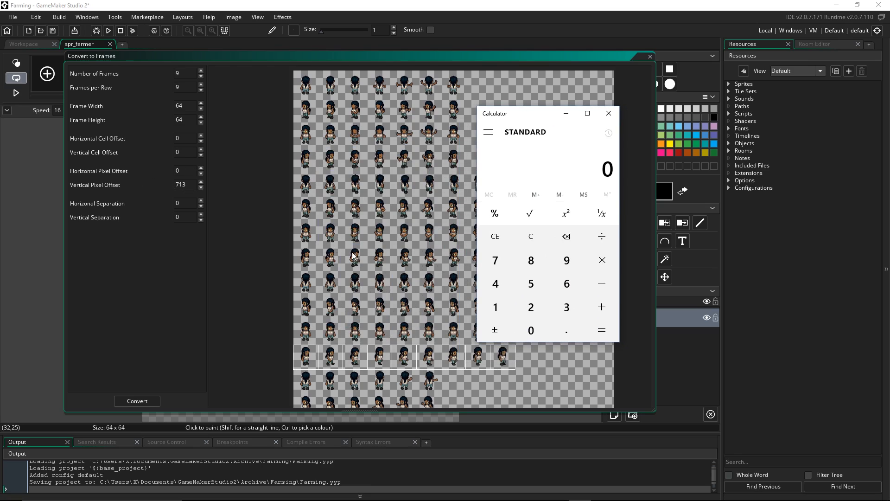
click(497, 268)
click(495, 307)
click(567, 307)
click(602, 236)
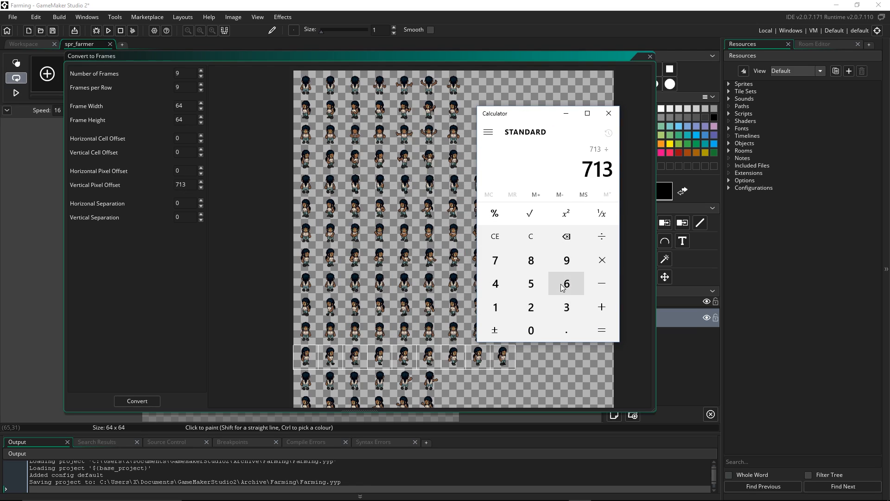
click(567, 285)
click(496, 283)
click(602, 330)
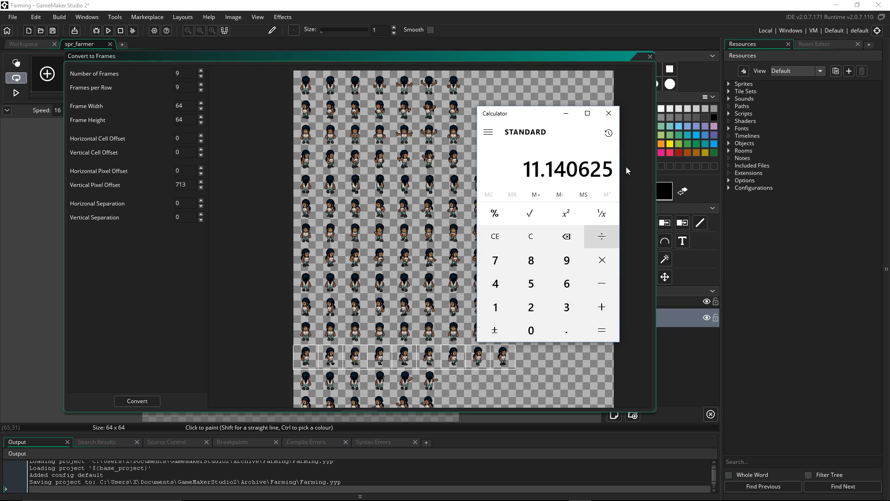
Step: Multiply 11 by 64 to work out the exact vertical offset of the twelfth row, and close Calculator
click(531, 237)
double_click(494, 307)
click(602, 259)
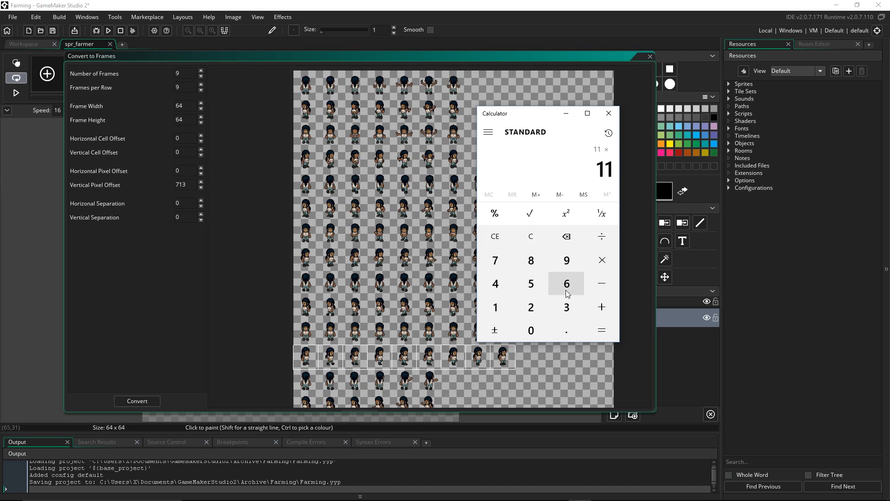
click(566, 284)
click(495, 283)
click(601, 329)
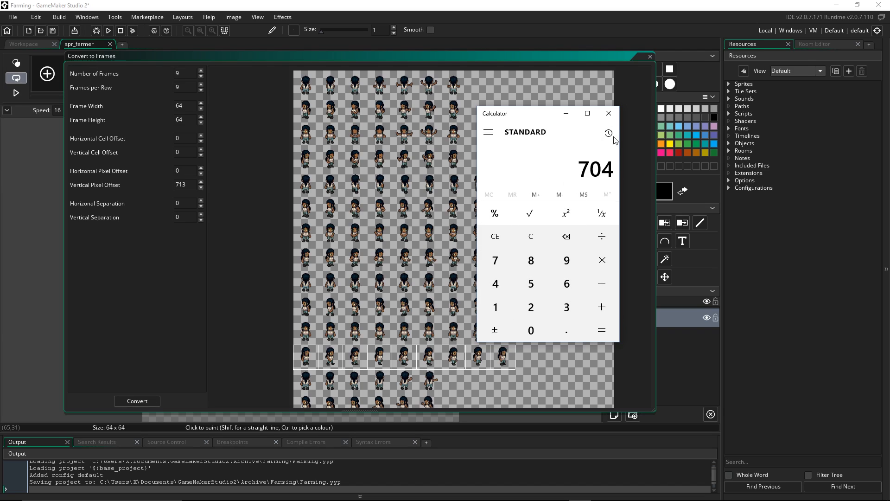
click(609, 114)
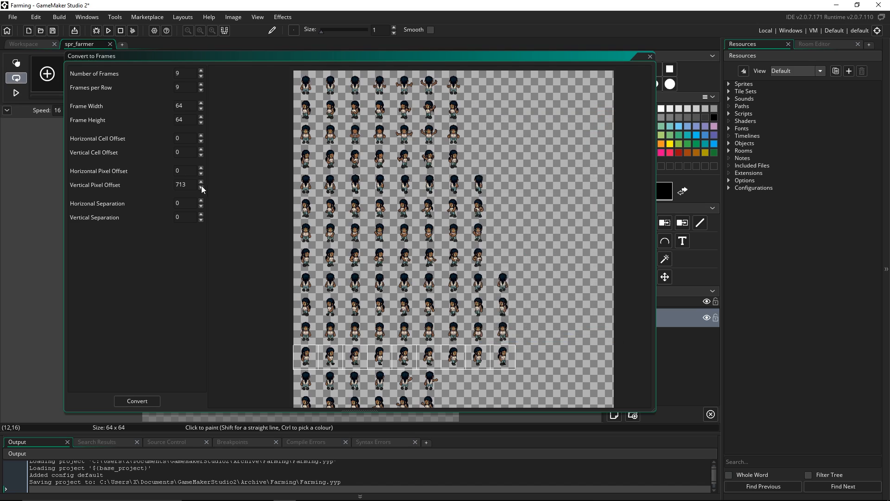
Step: Set the vertical pixel offset to 704 and convert the strip, replacing the existing frames of spr_farmer
double_click(181, 184)
text(704)
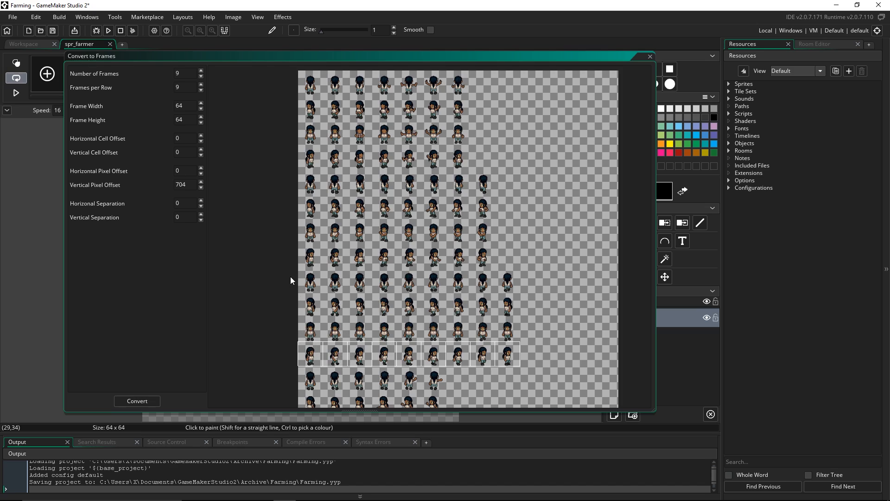
middle_drag(359, 352, 366, 333)
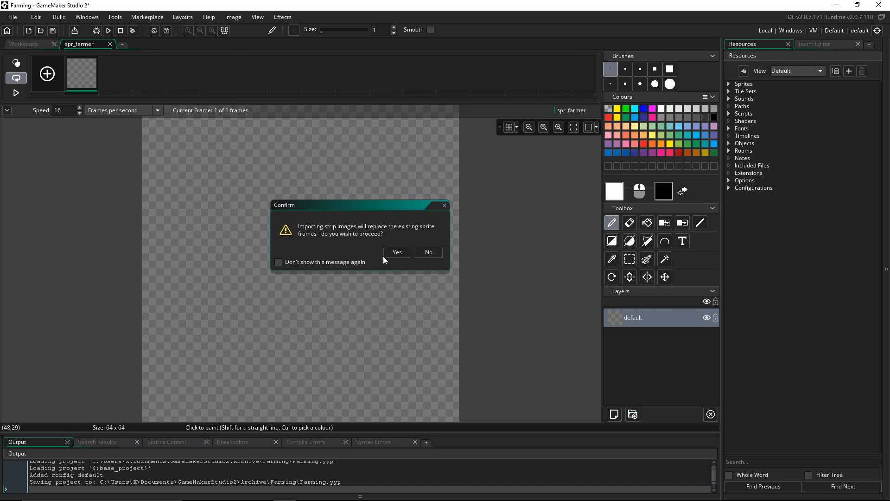
click(397, 251)
middle_drag(262, 216, 289, 223)
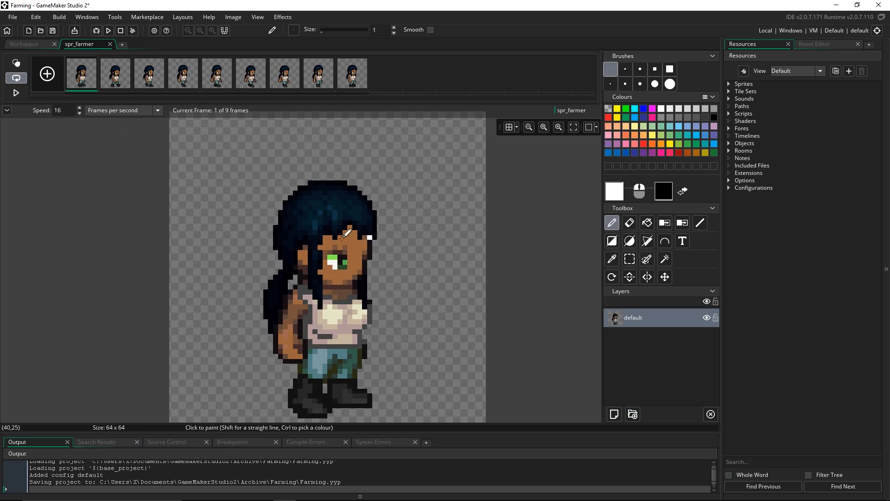
scroll(298, 217, down, 3)
scroll(299, 208, up, 2)
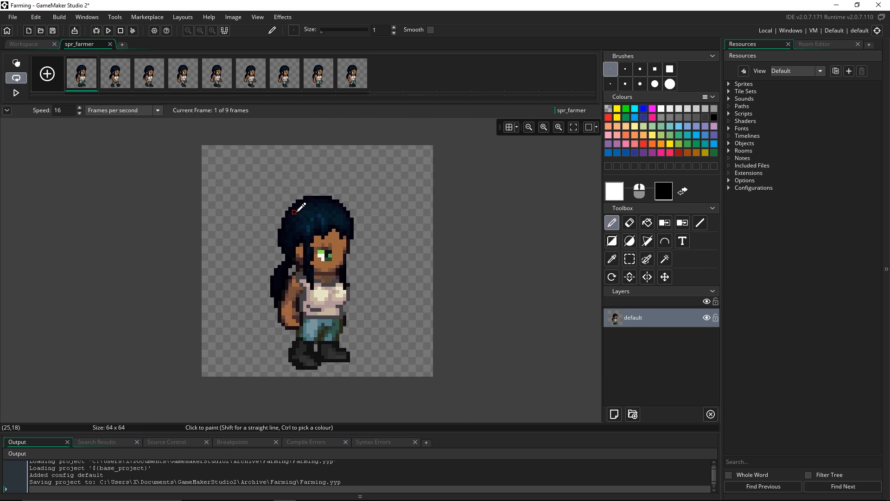
Step: Play the walking animation of spr_farmer as a check and close its image editor
click(8, 94)
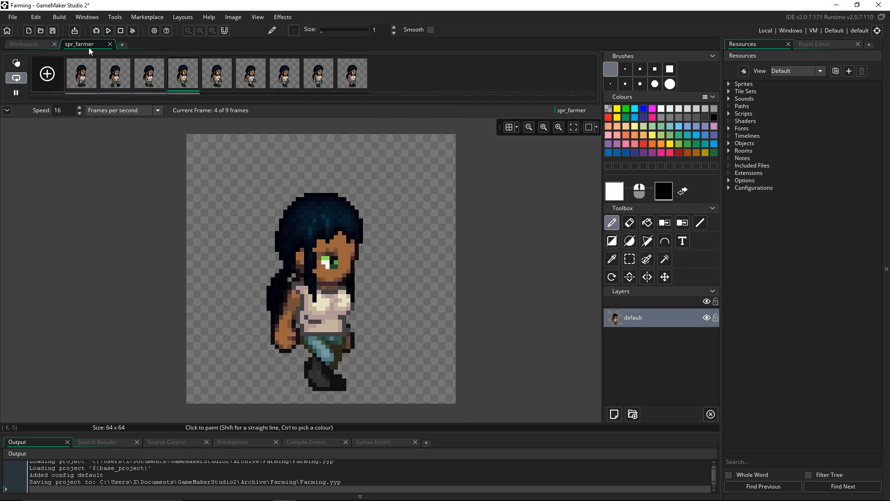
click(110, 44)
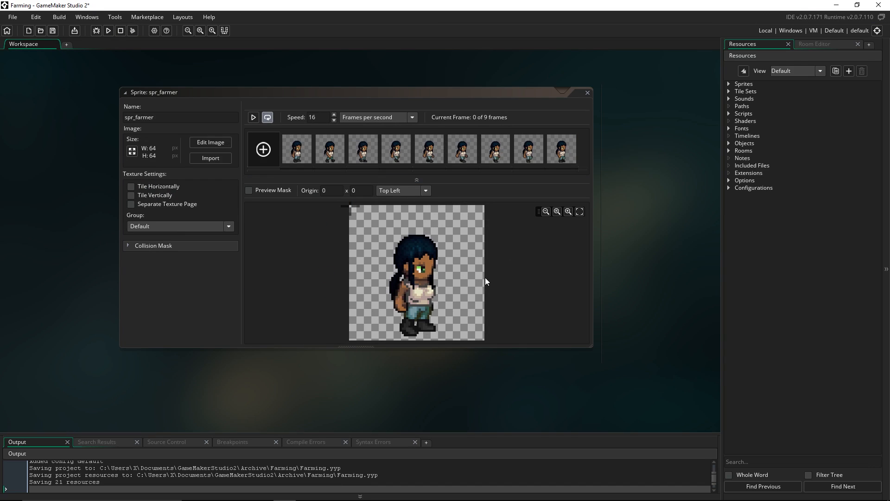
middle_drag(485, 277, 481, 278)
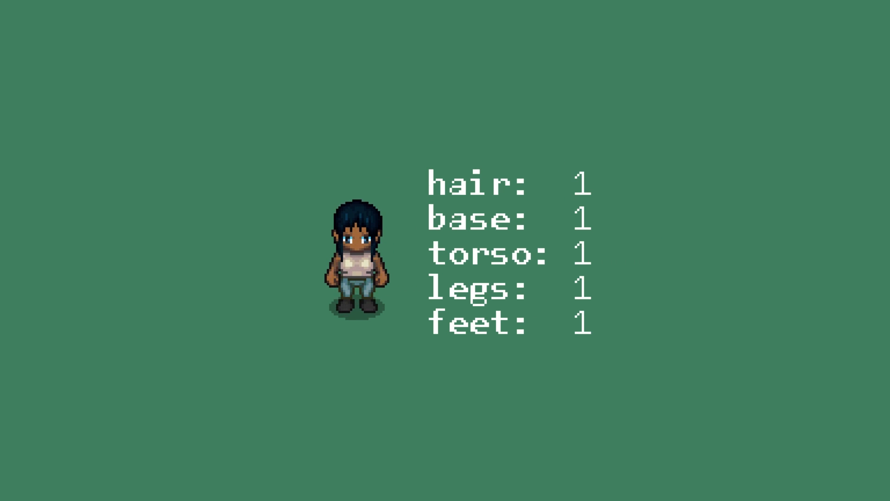
Step: Cycle the character's torso and hair variants in the running character customisation demo
key(t)
key(h)
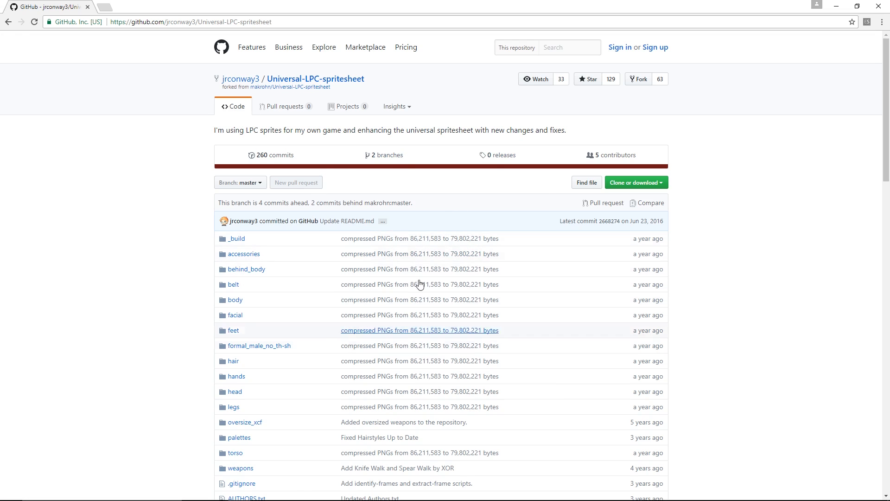
Step: Switch to Chrome and examine the Universal-LPC-spritesheet repository's address, file list and README, down to its online version section
scroll(417, 259, down, 5)
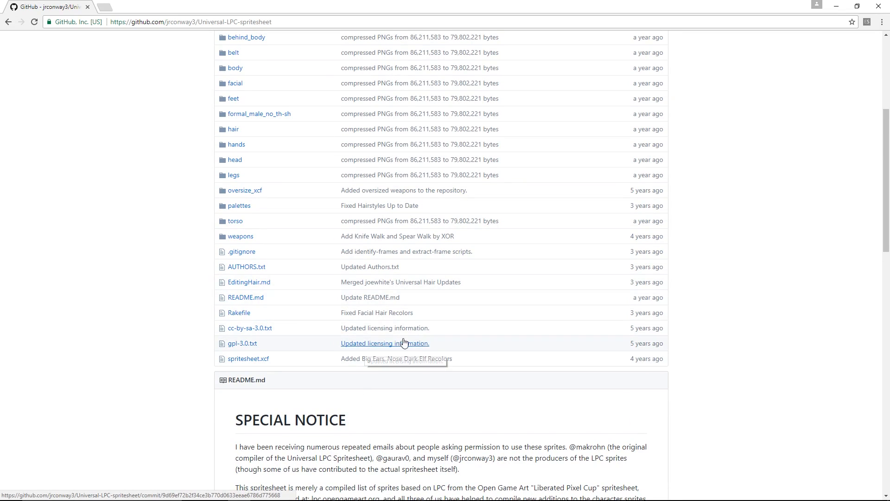
scroll(404, 342, up, 5)
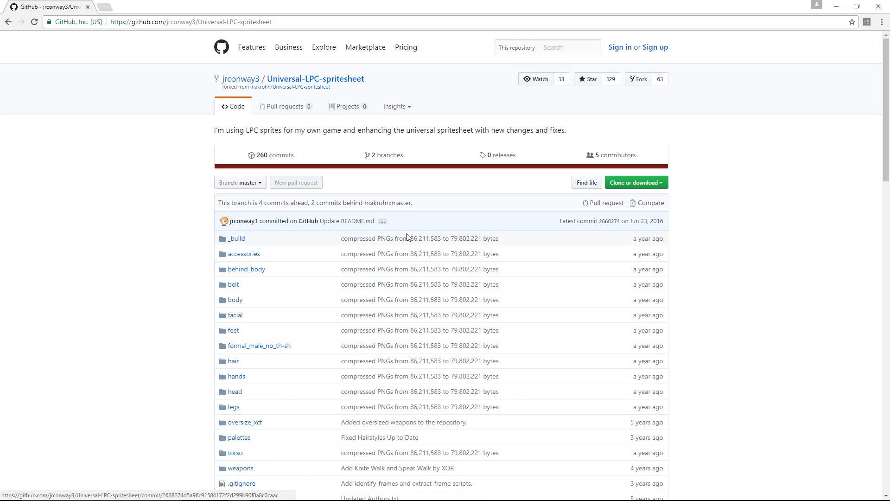
click(276, 22)
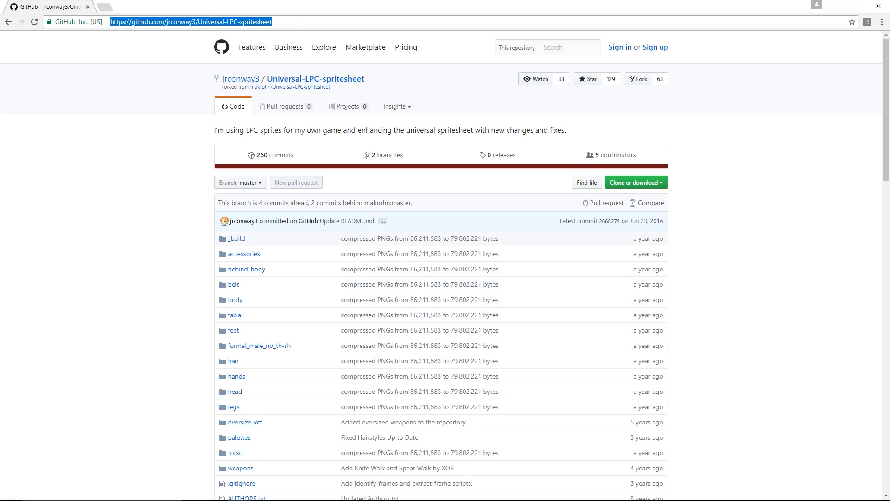
click(193, 239)
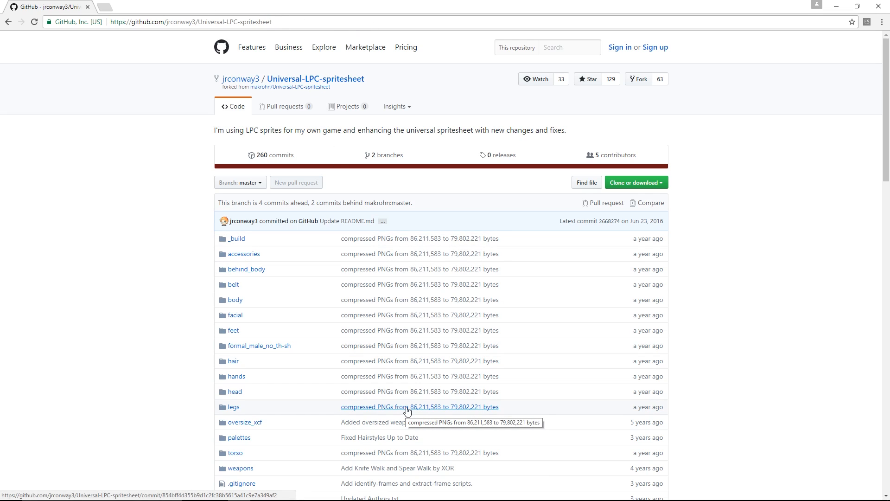
scroll(647, 348, down, 2)
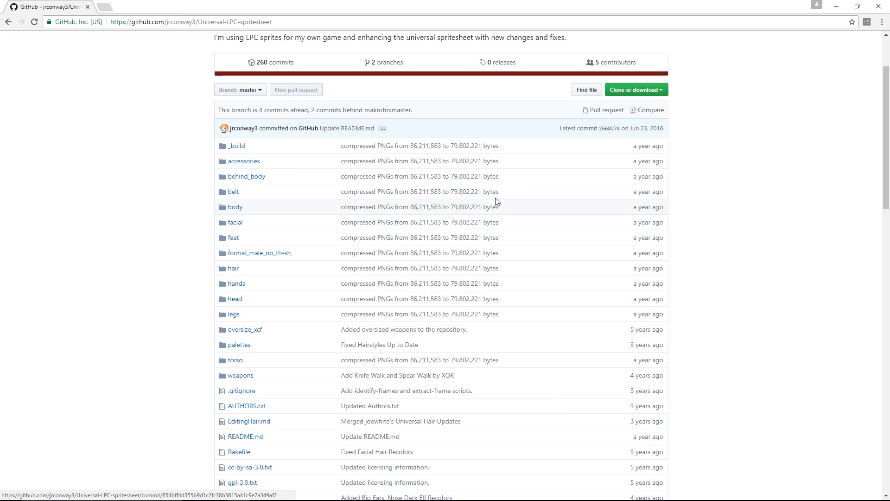
scroll(561, 204, down, 7)
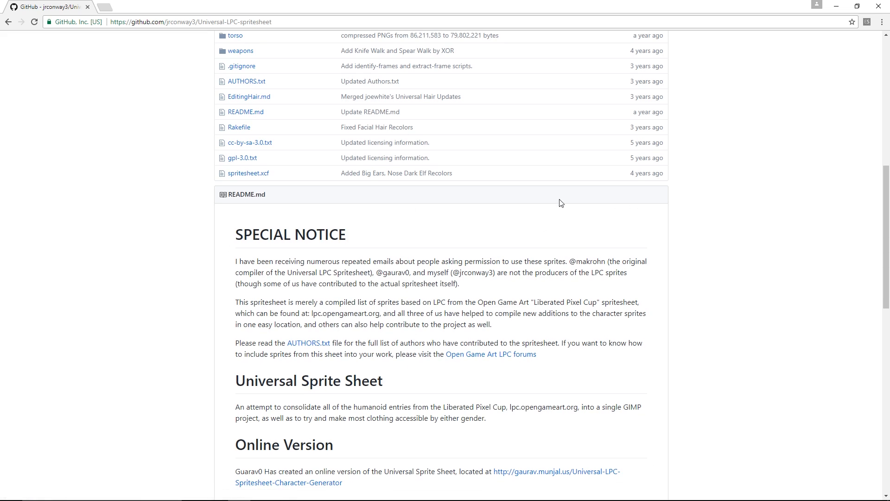
scroll(561, 203, down, 5)
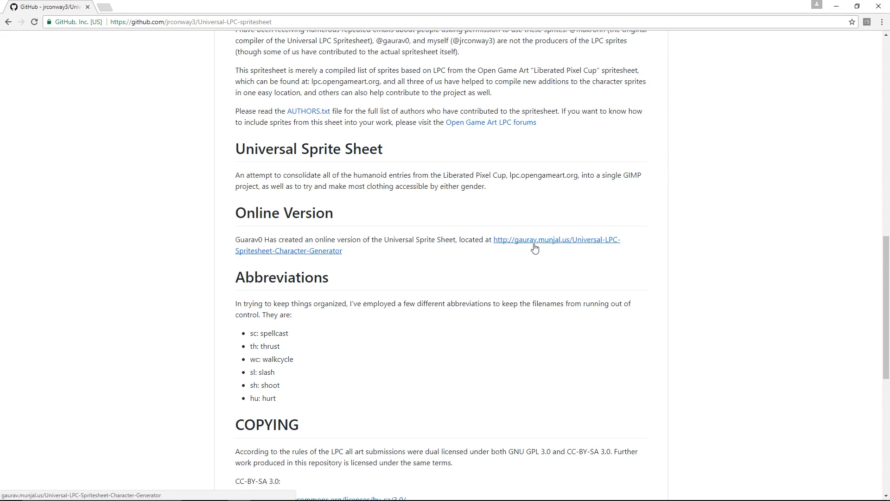
drag(361, 240, 344, 240)
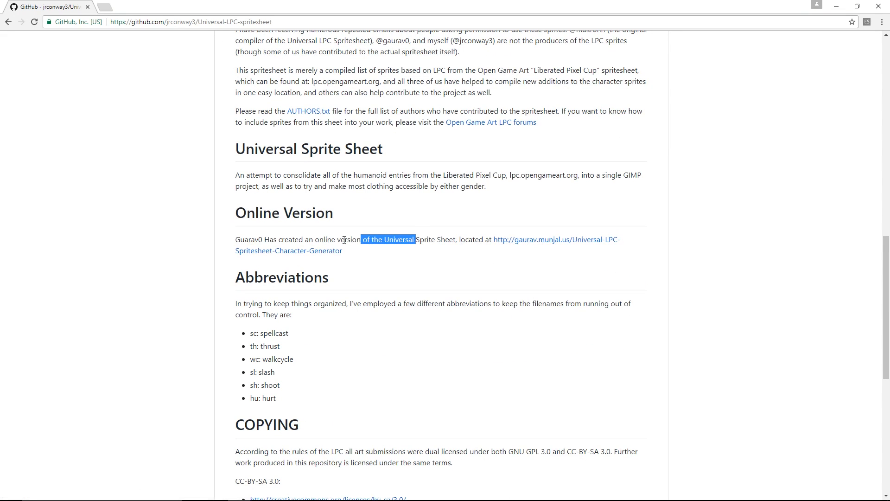
Step: Open the online Character Generator linked in the README and dress the character in the brown Long Sleeve Shirt
middle_click(538, 243)
click(153, 8)
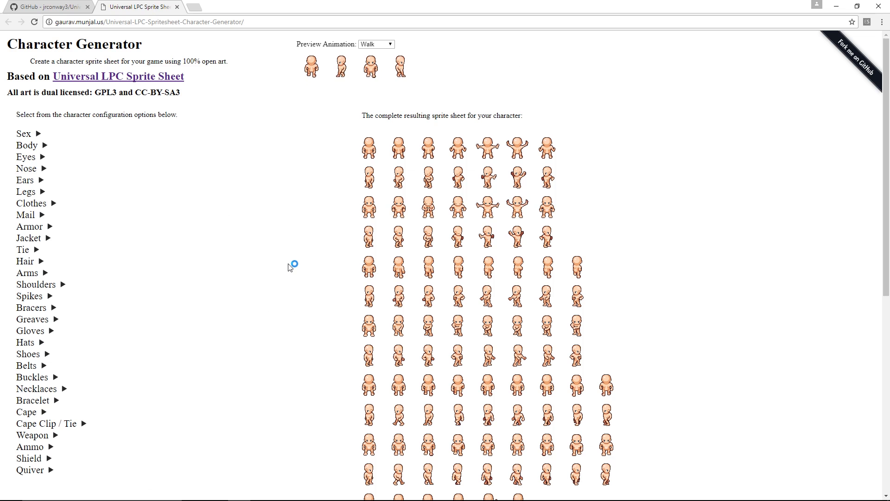
click(53, 205)
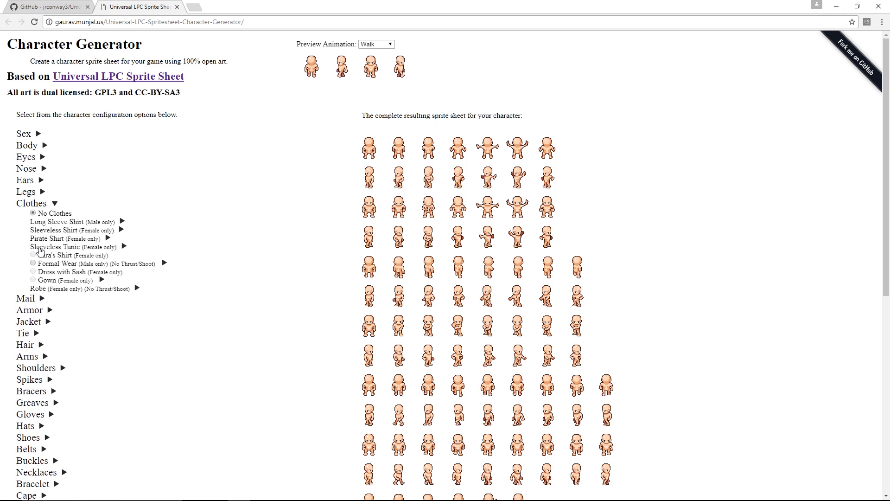
click(122, 221)
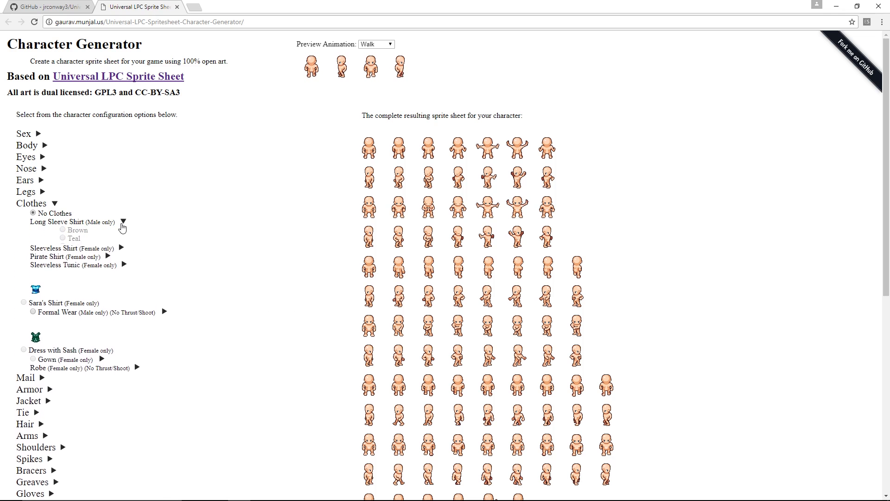
click(46, 259)
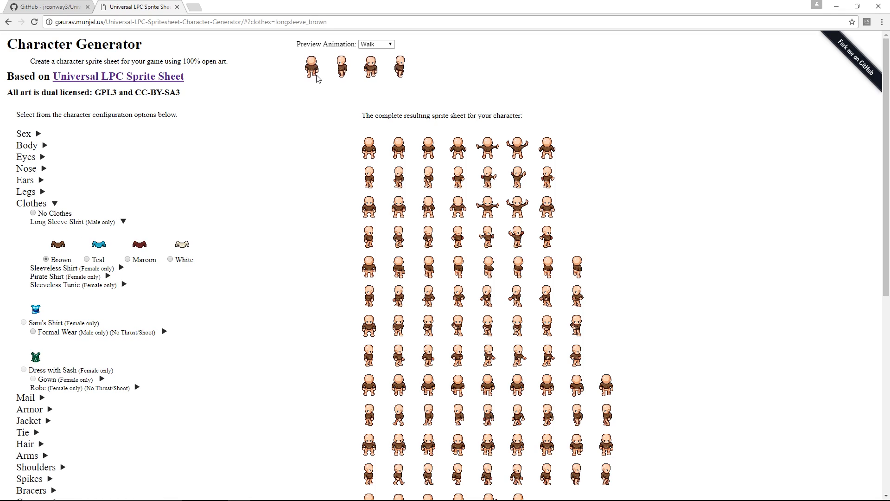
Step: Give the generated character blue Bedhead hair, check the resulting sprite sheet, and close the generator page
scroll(116, 278, down, 2)
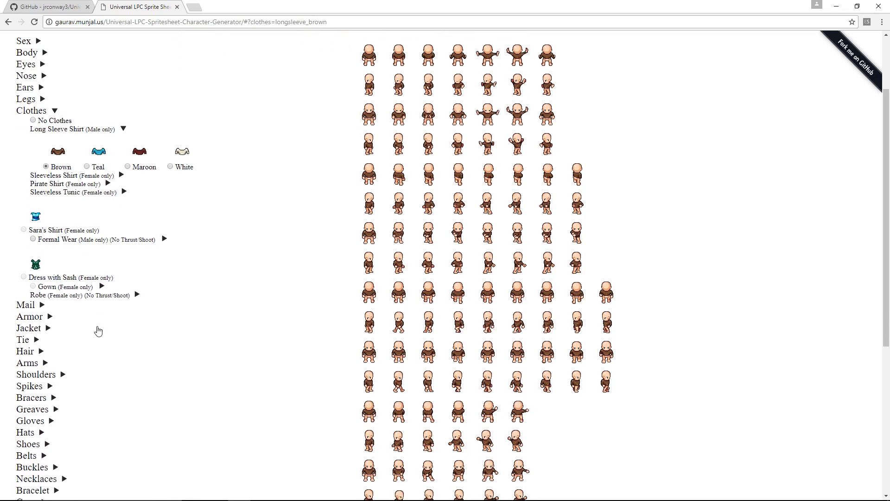
click(41, 352)
click(56, 378)
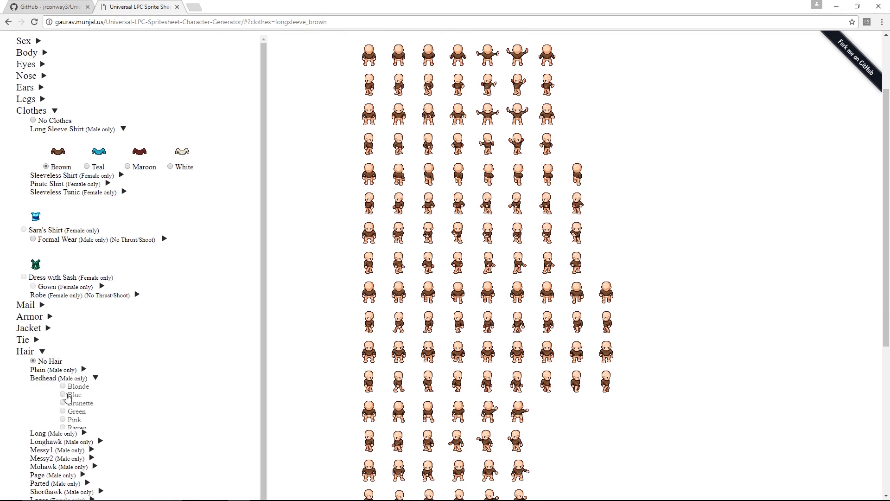
click(87, 416)
scroll(88, 417, up, 2)
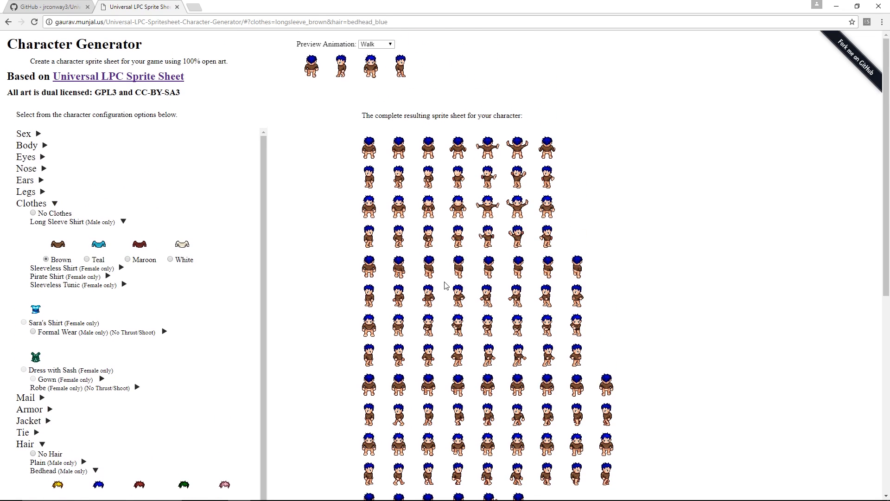
click(178, 7)
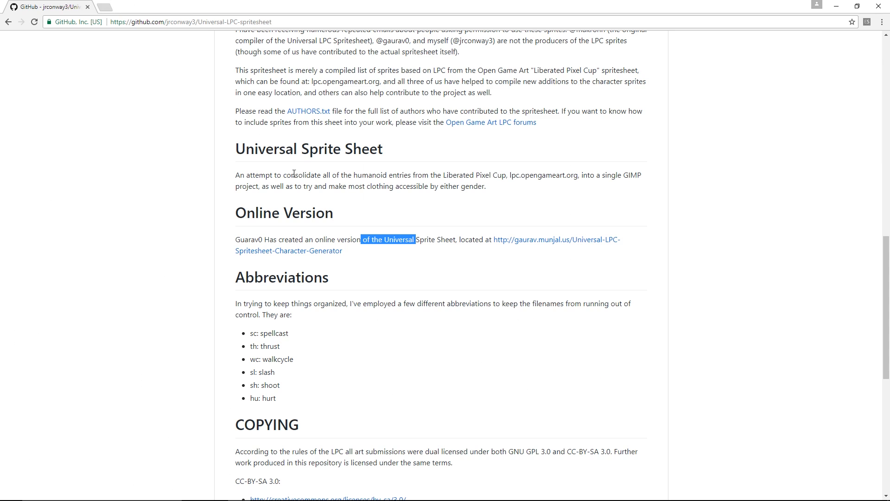
Step: Open the hair/male/plain folder of the Universal-LPC-spritesheet repository
click(337, 238)
scroll(325, 232, up, 10)
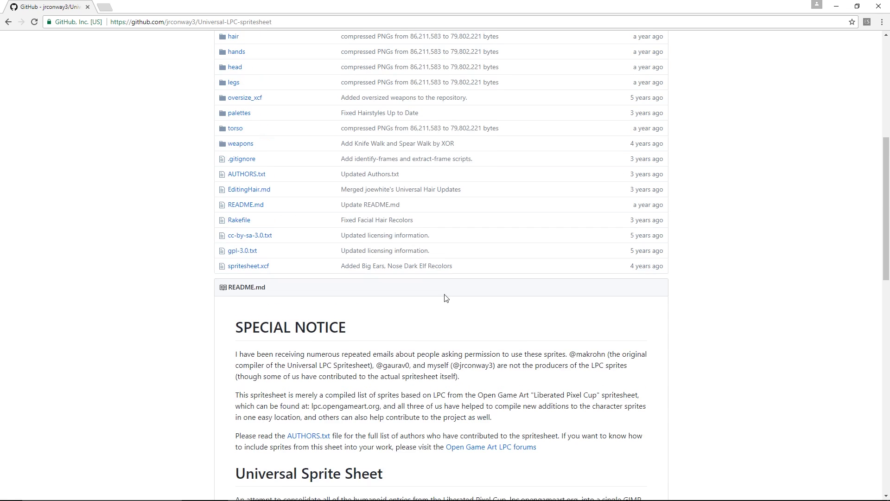
scroll(270, 217, up, 2)
scroll(282, 230, down, 3)
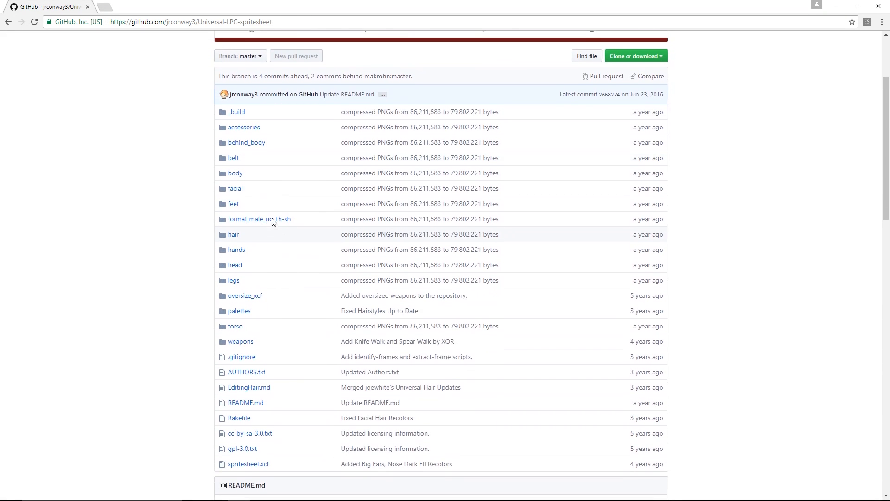
scroll(269, 219, up, 1)
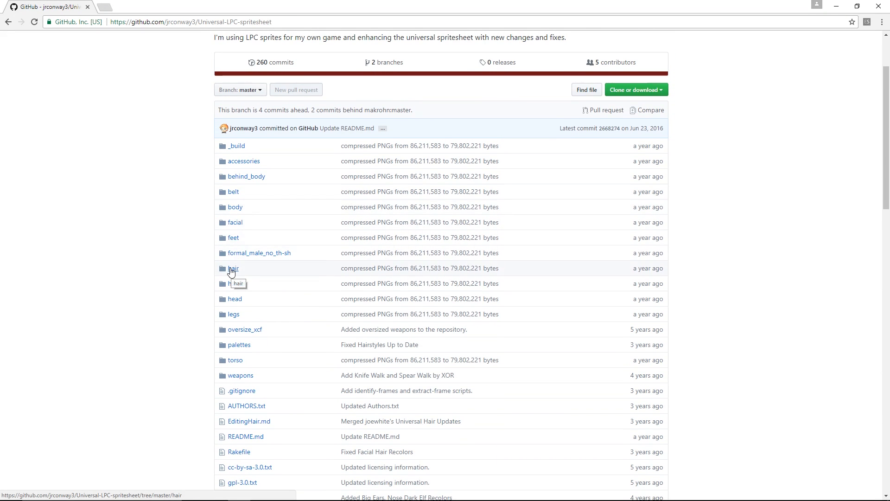
click(233, 270)
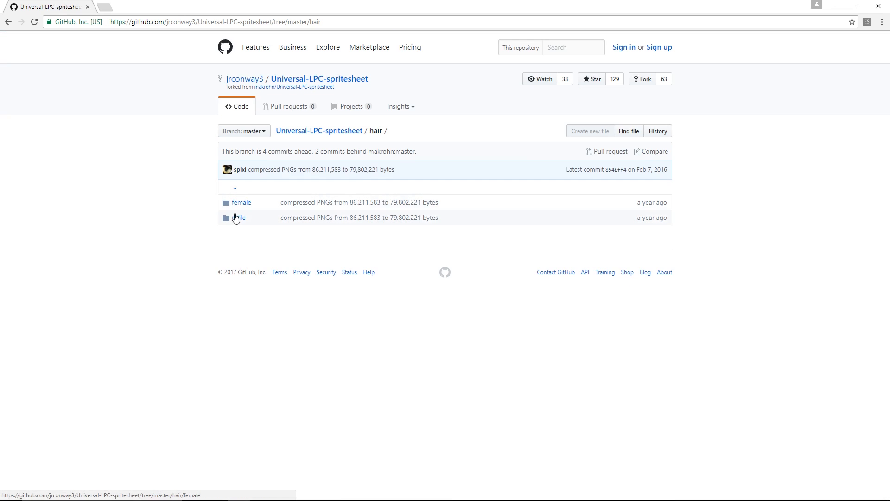
click(235, 217)
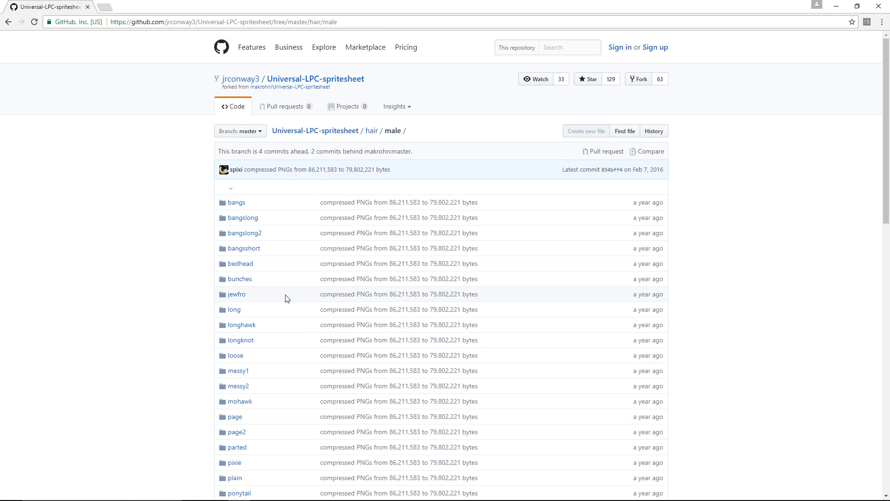
scroll(285, 298, down, 3)
click(234, 339)
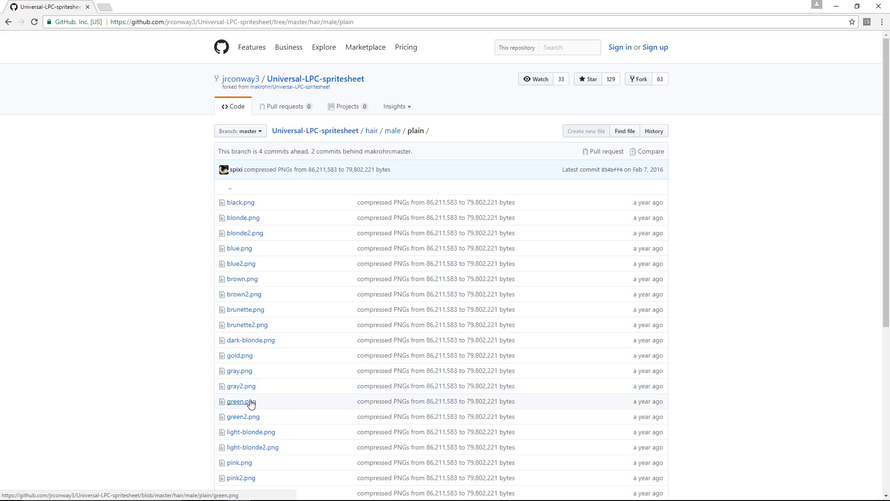
Step: Open green.png from the plain hair folder and view the full image in a new browser tab
scroll(277, 347, down, 5)
scroll(281, 306, up, 5)
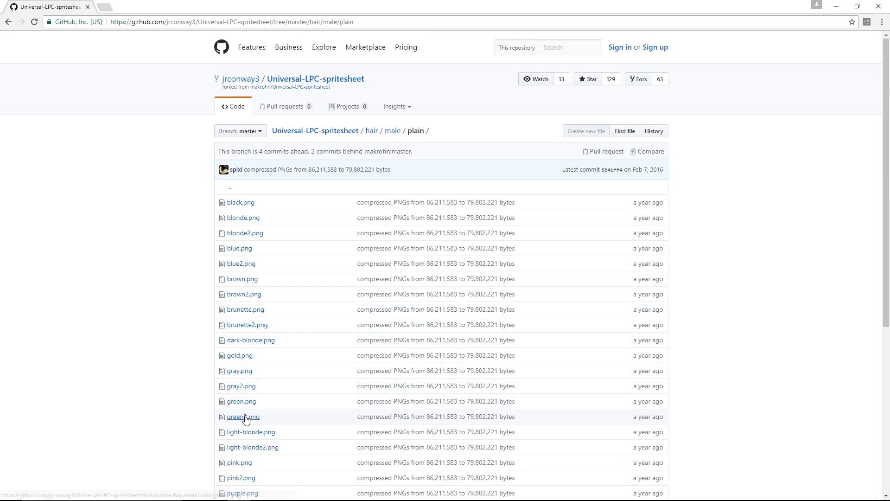
scroll(247, 408, down, 1)
click(244, 356)
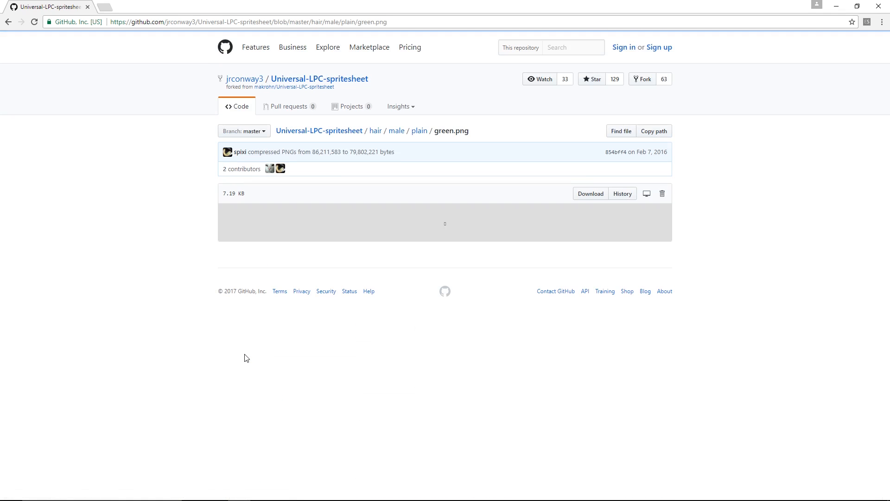
scroll(419, 262, down, 3)
right_click(453, 231)
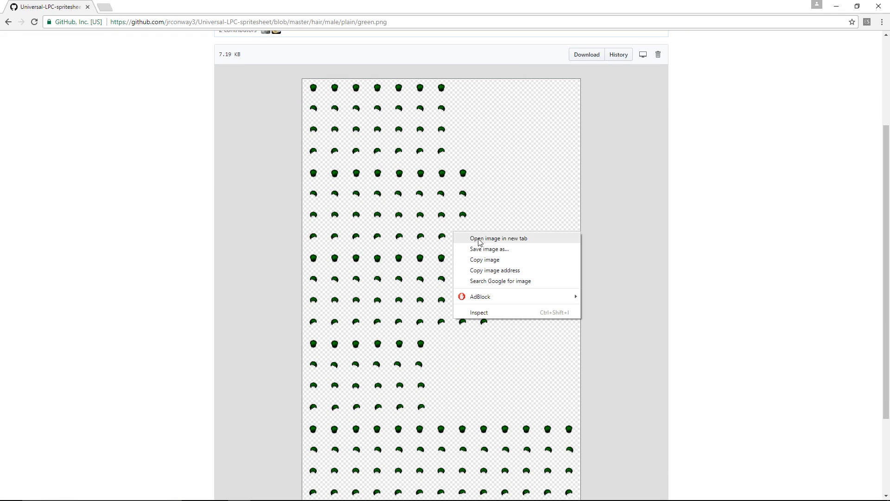
click(479, 239)
key(ctrl+Tab)
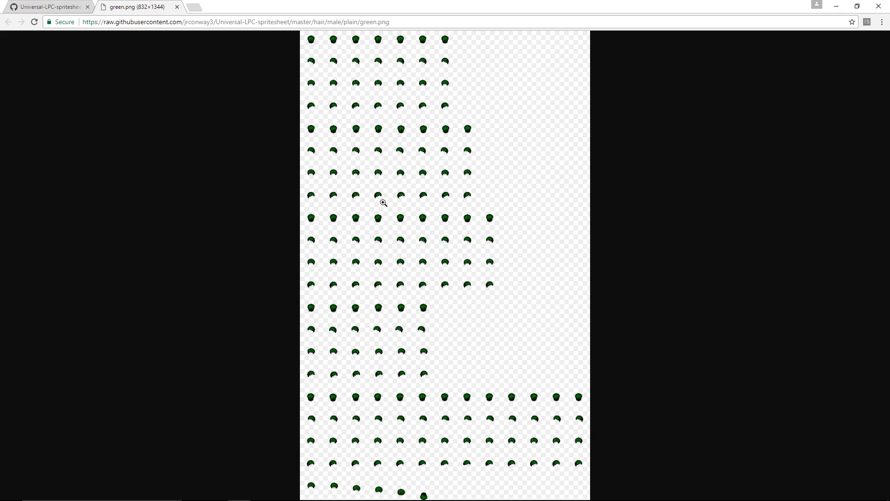
Step: Examine the sheets already stored in the Hair and Clothes folders through the green.png save dialog, and cancel the save
right_click(384, 202)
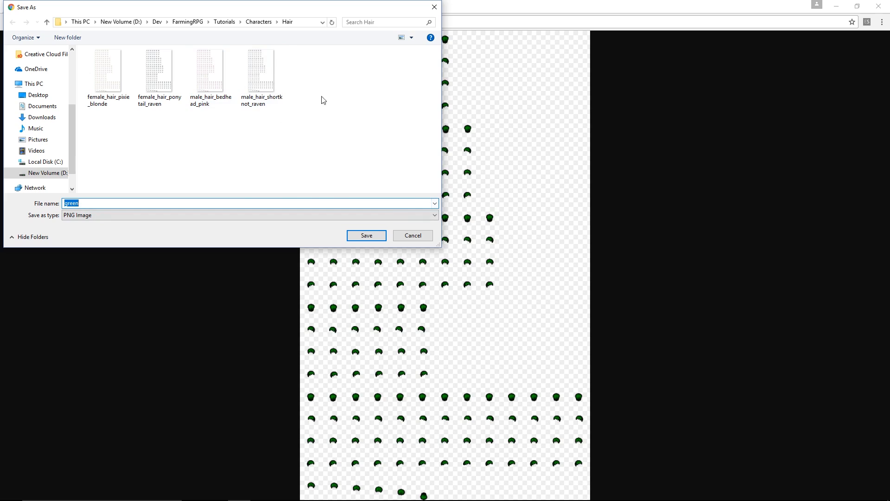
click(211, 103)
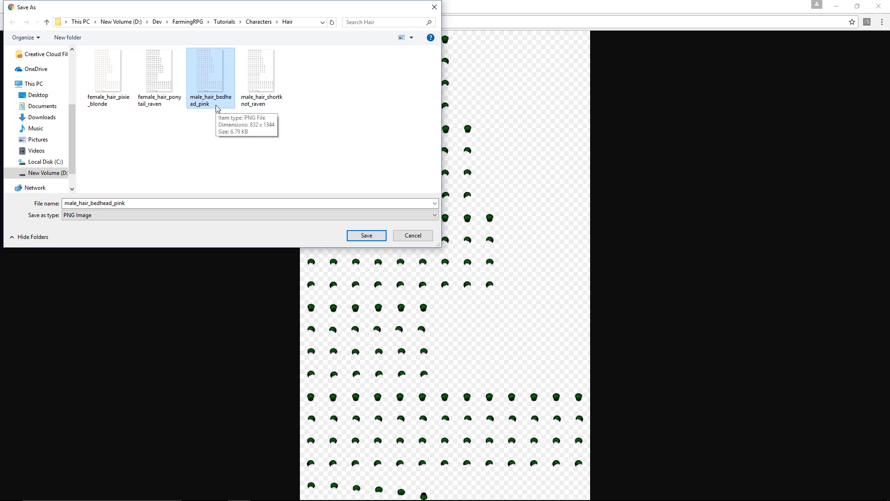
click(258, 22)
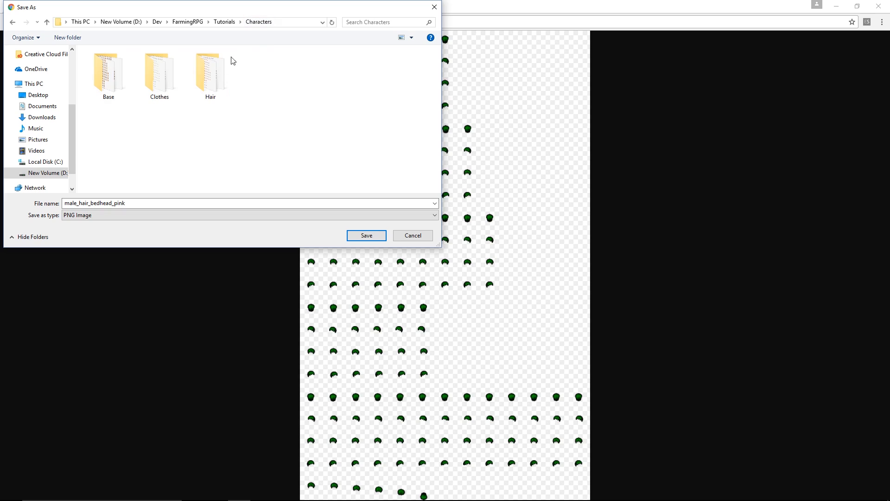
double_click(149, 69)
click(91, 104)
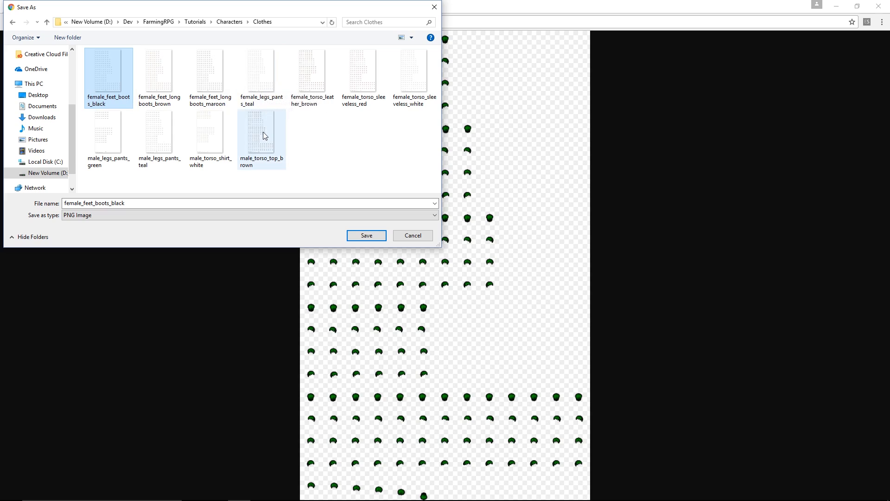
click(266, 85)
click(320, 83)
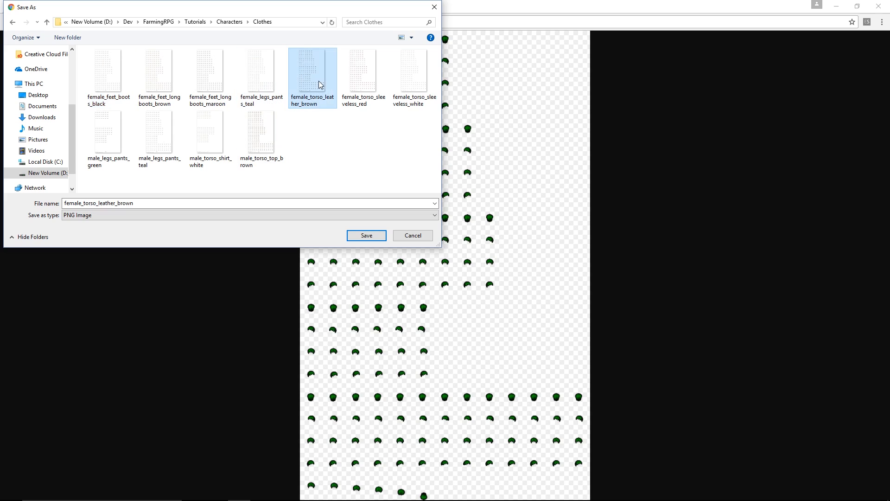
click(236, 21)
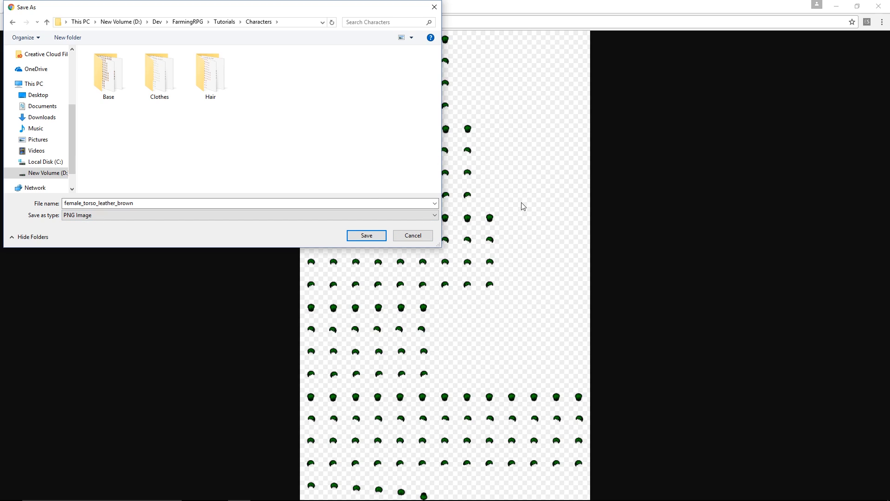
click(412, 236)
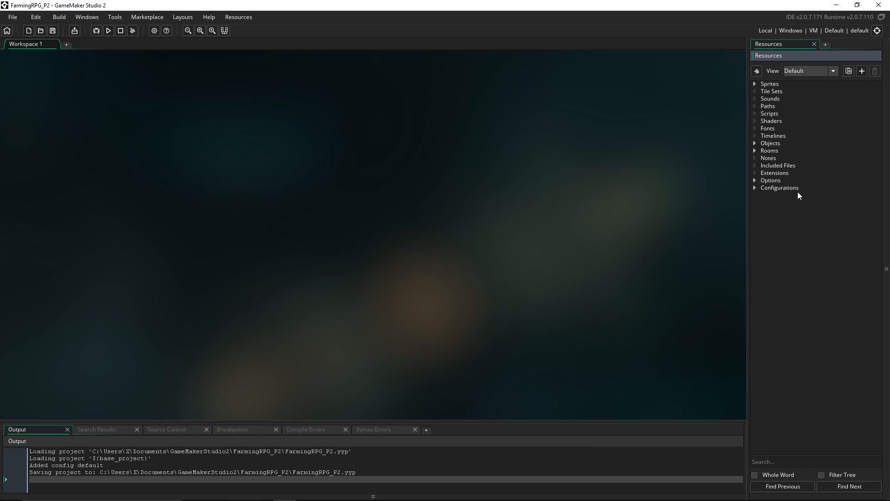
Step: Switch to GameMaker Studio 2 and add a group named Characters under Sprites
click(755, 84)
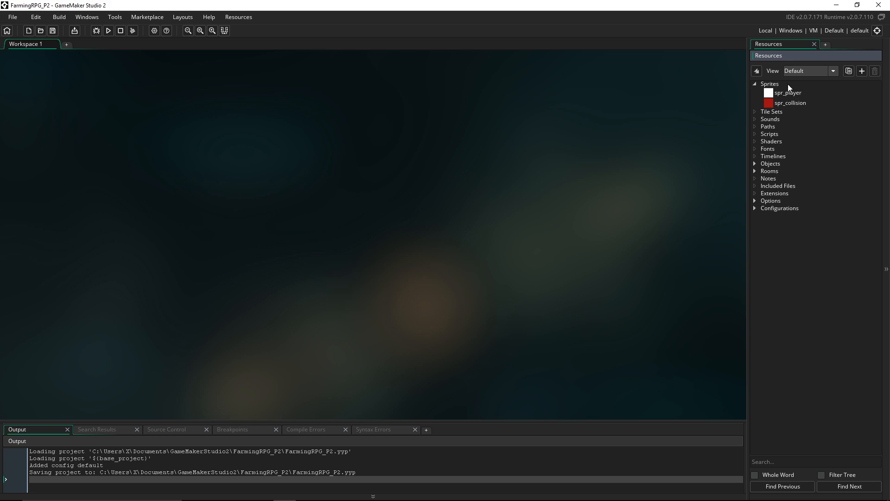
click(776, 84)
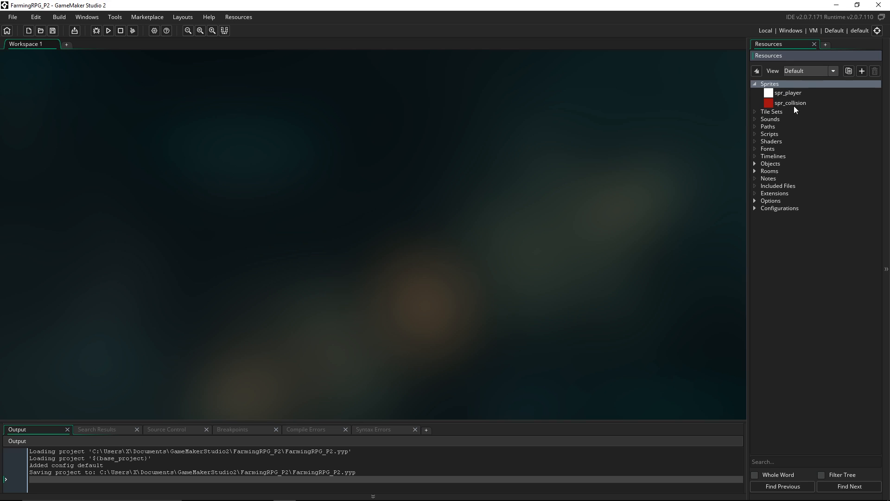
right_click(774, 86)
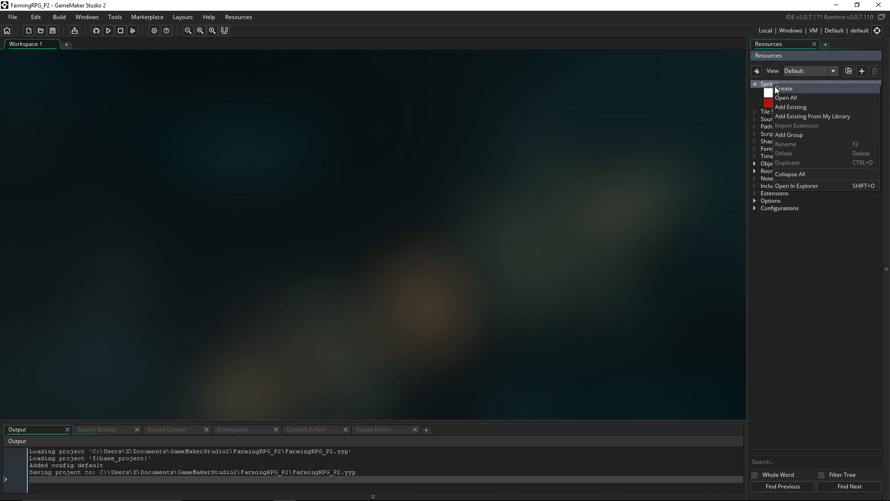
click(794, 135)
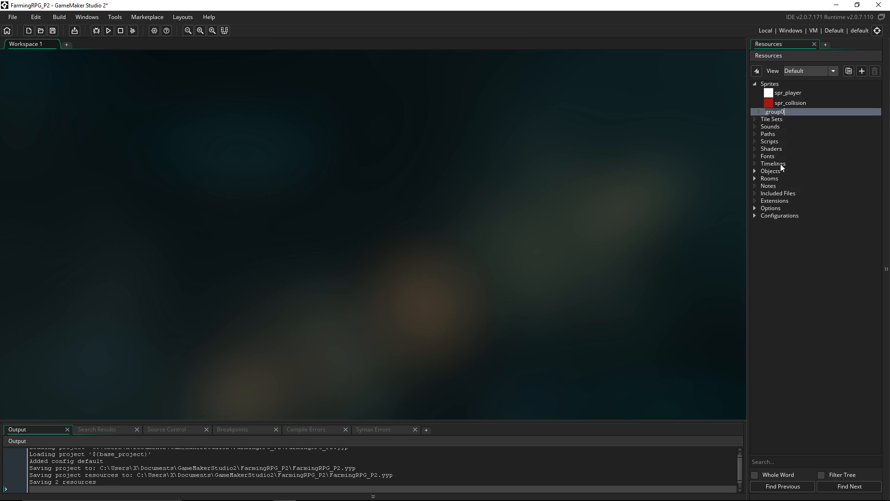
text(Characters)
key(Return)
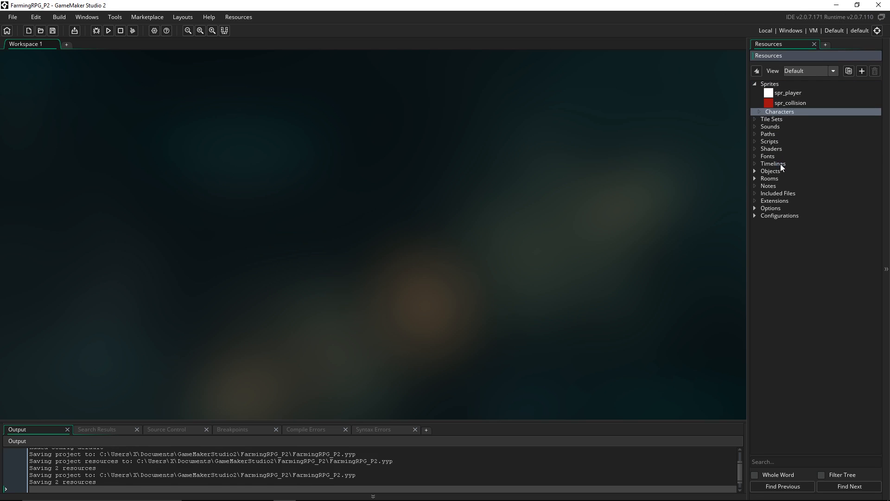
Step: Add two subgroups named Bases and Hair inside the Characters group
right_click(784, 115)
click(705, 161)
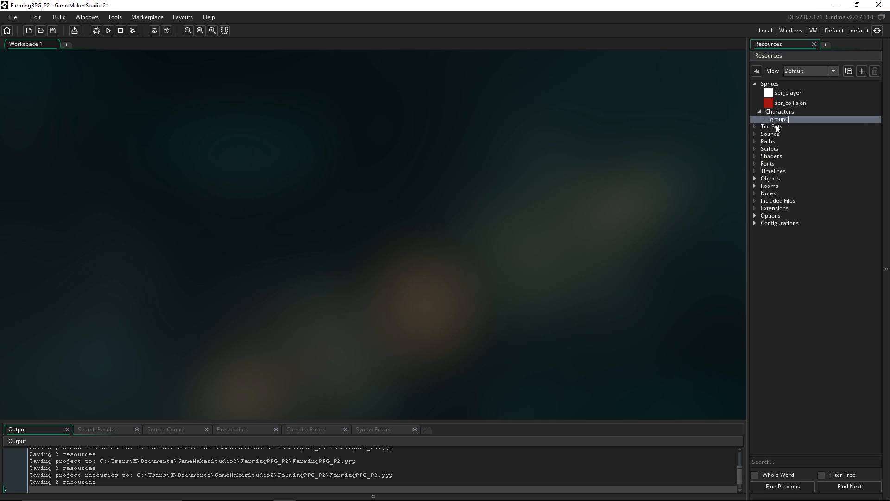
text(Bases)
key(Return)
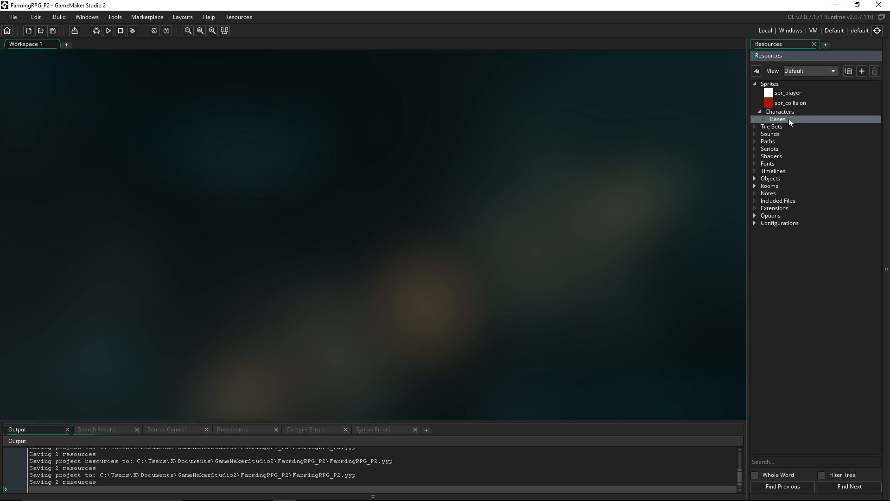
right_click(789, 119)
click(733, 160)
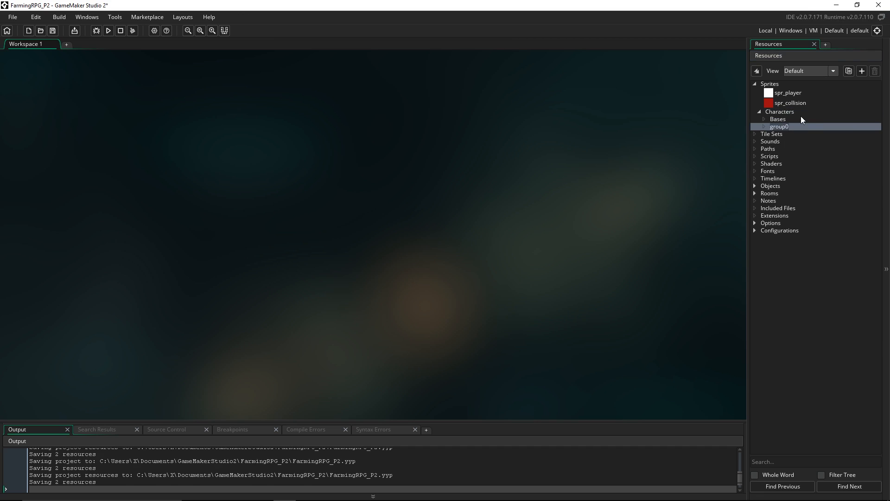
text(Hair)
key(Return)
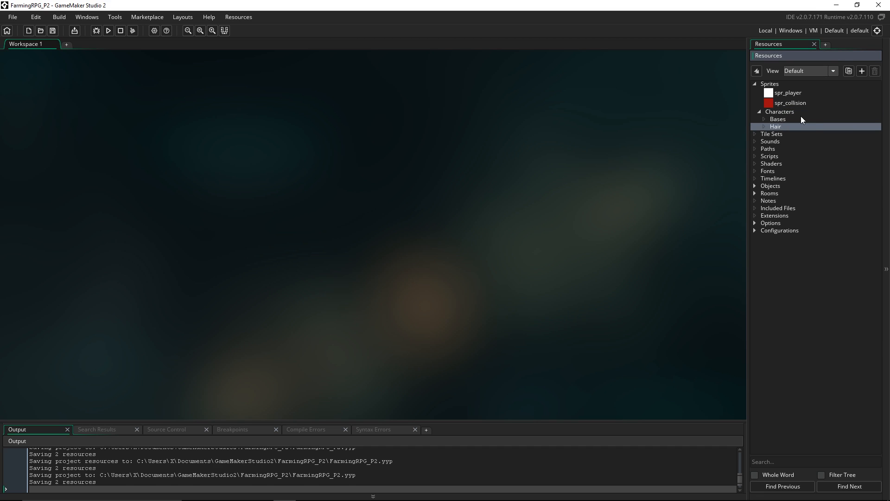
Step: Add two more subgroups named Torso and Legs inside the Characters group
click(781, 111)
right_click(781, 111)
click(809, 158)
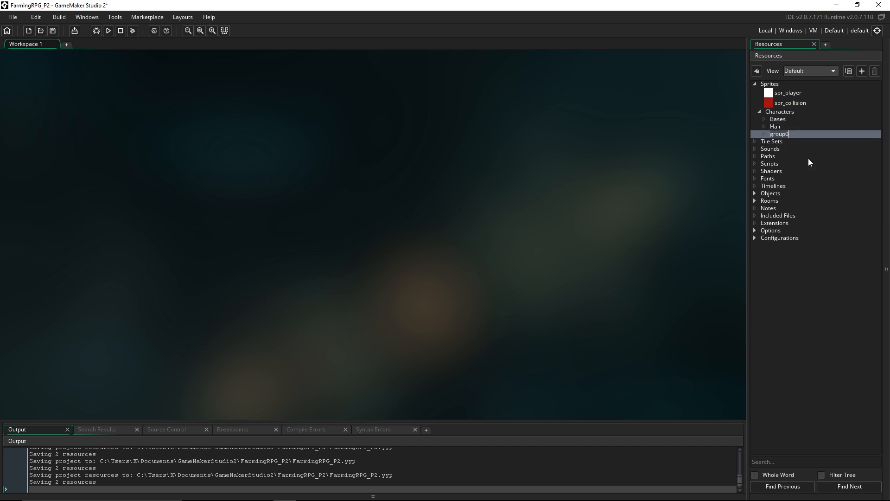
text(Torso)
key(Return)
right_click(806, 114)
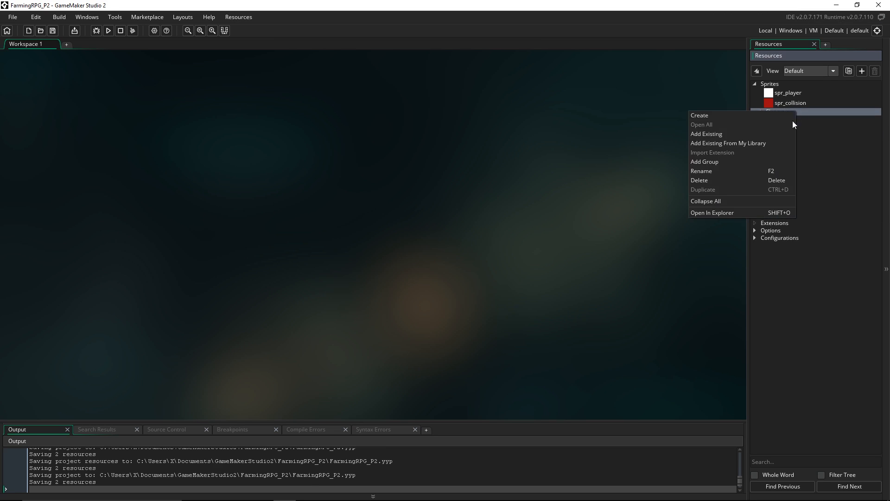
click(716, 163)
text(Legs)
key(Return)
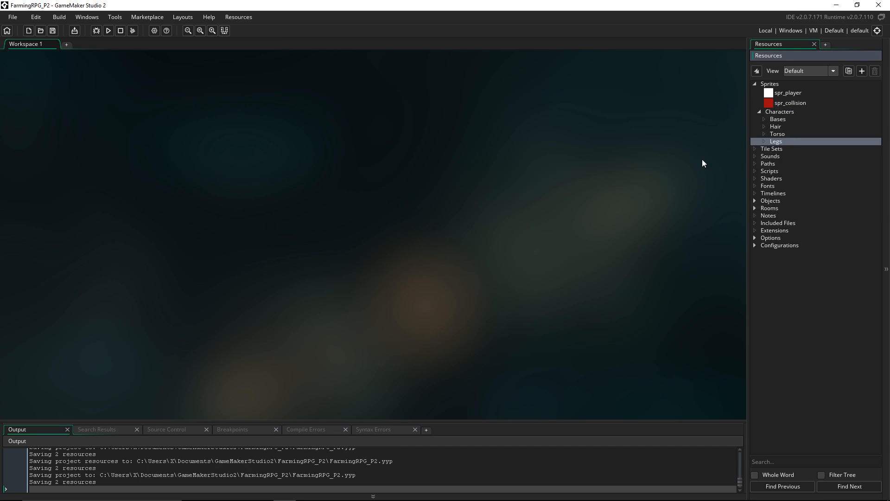
Step: Add a subgroup named Feet inside the Characters group
right_click(781, 111)
click(808, 164)
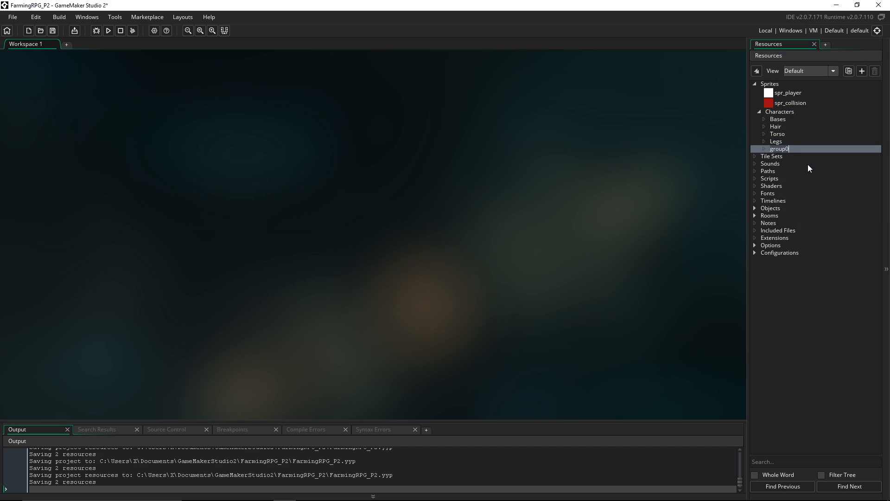
text(Feet)
key(Return)
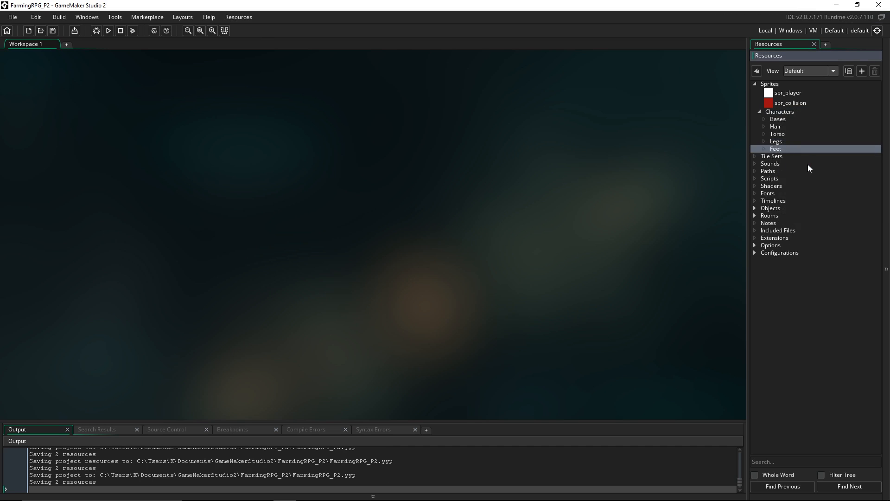
Step: Create a sprite in the Bases group and import the female_1 image from the Characters\Base folder into it
click(787, 122)
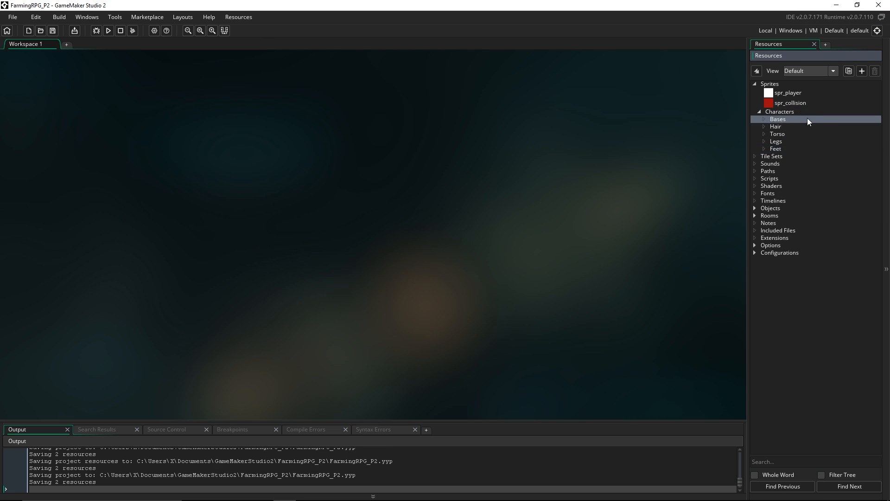
right_click(792, 121)
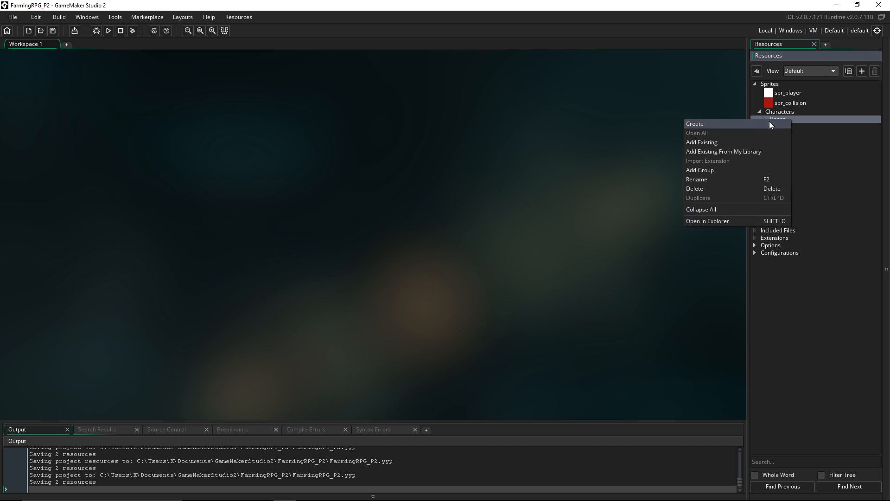
click(756, 122)
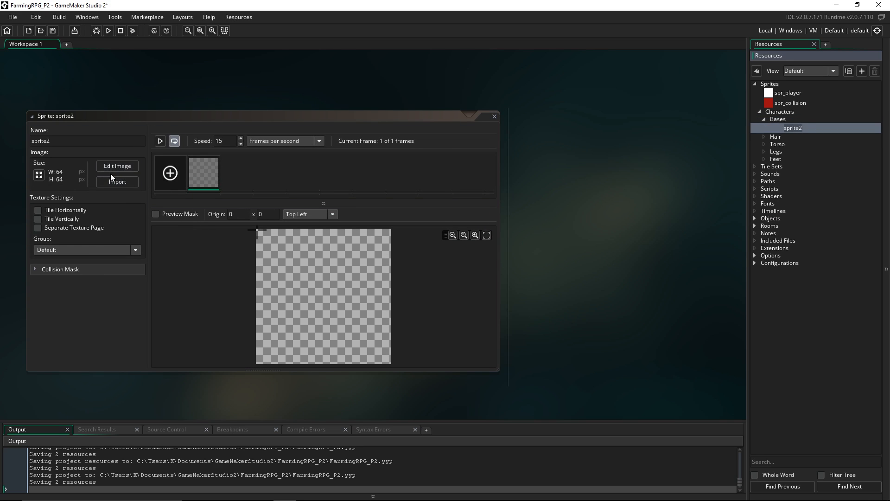
click(123, 184)
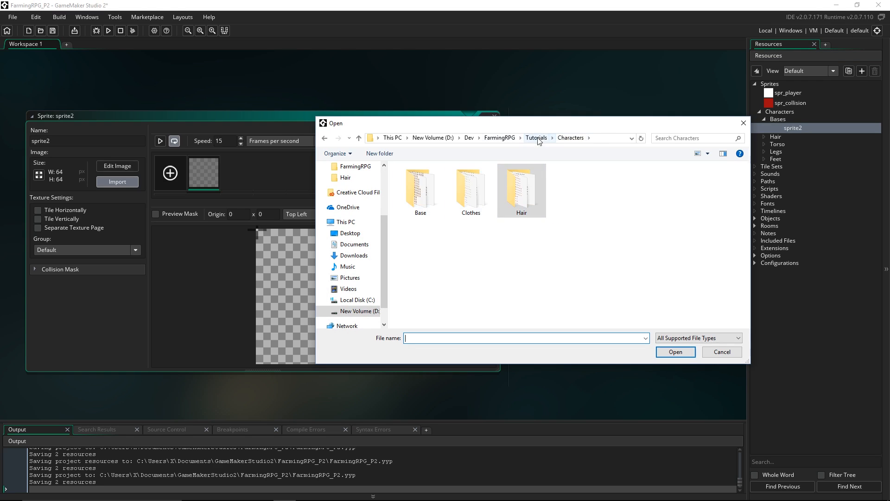
double_click(420, 198)
click(431, 191)
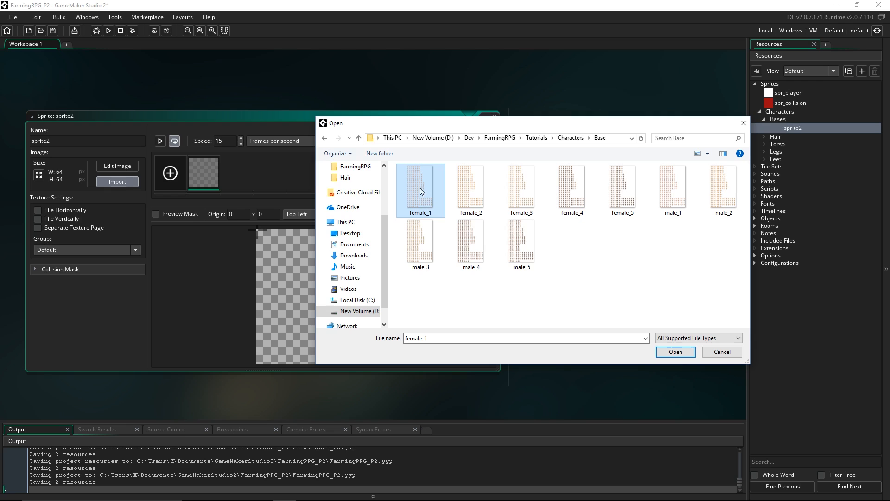
double_click(416, 191)
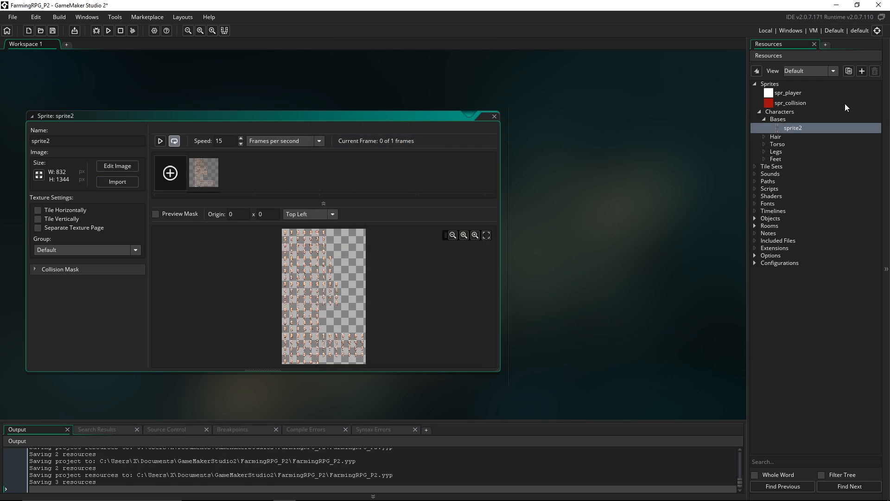
Step: Rename the new base sprite as spr_base_female_1
click(794, 128)
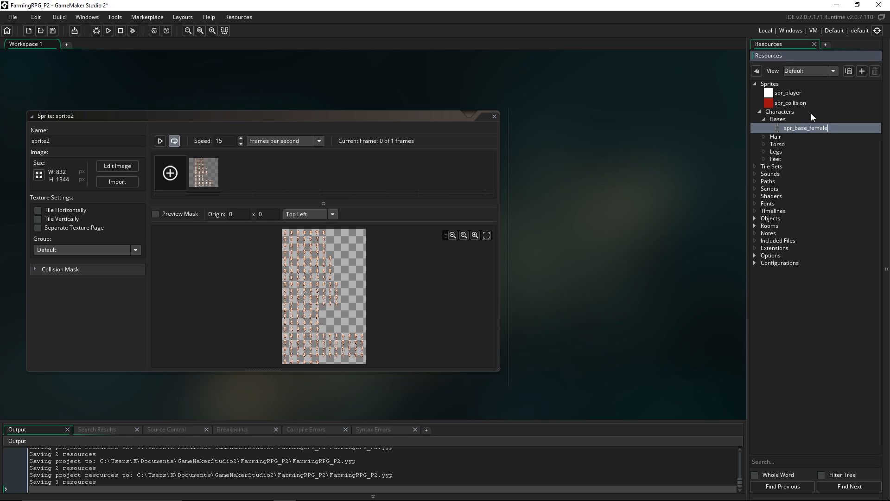
text(_1)
key(Return)
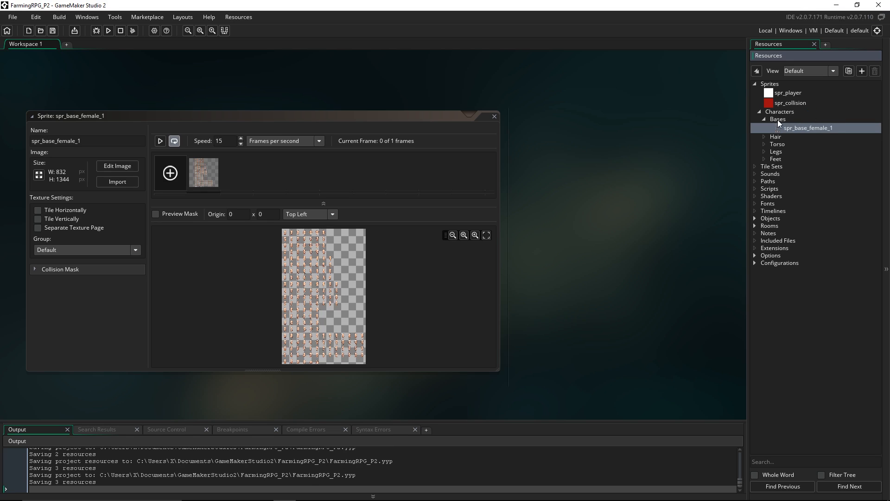
Step: Create a sprite named spr_base_female_2 in the Bases group and import the female_2 image into it
right_click(777, 120)
click(819, 123)
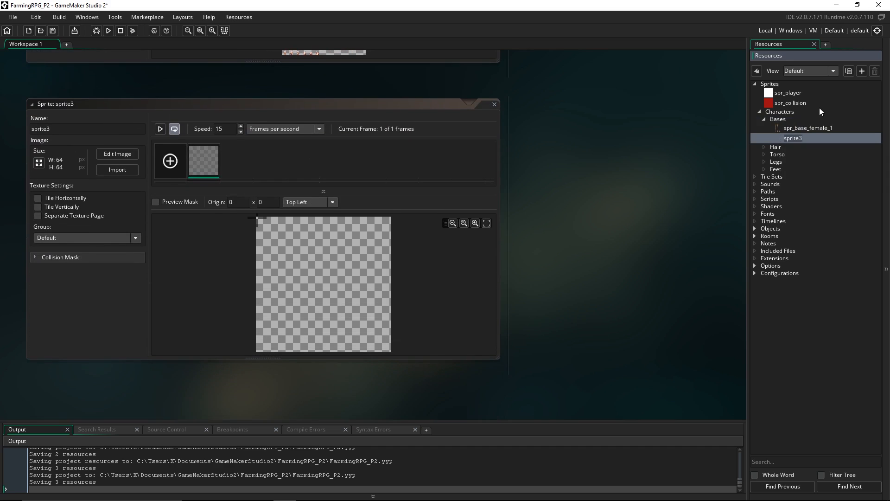
text(spr_base_female_2)
key(Return)
click(118, 169)
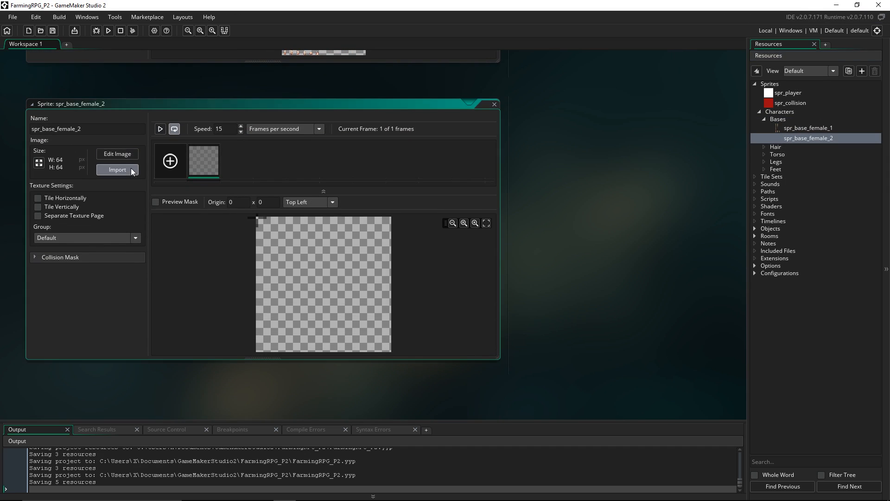
double_click(466, 185)
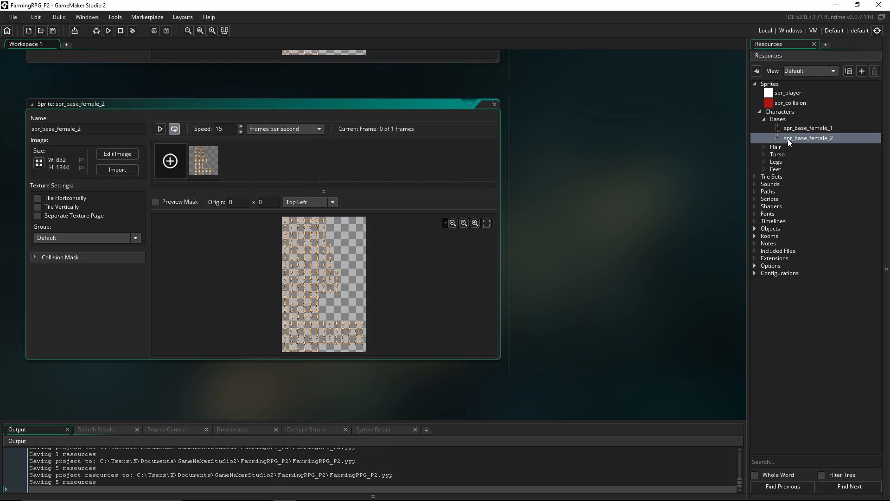
click(784, 119)
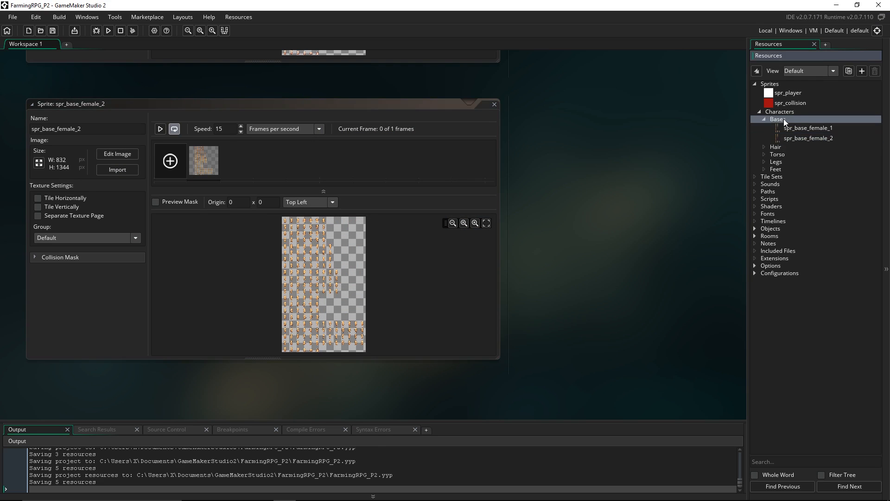
right_click(786, 119)
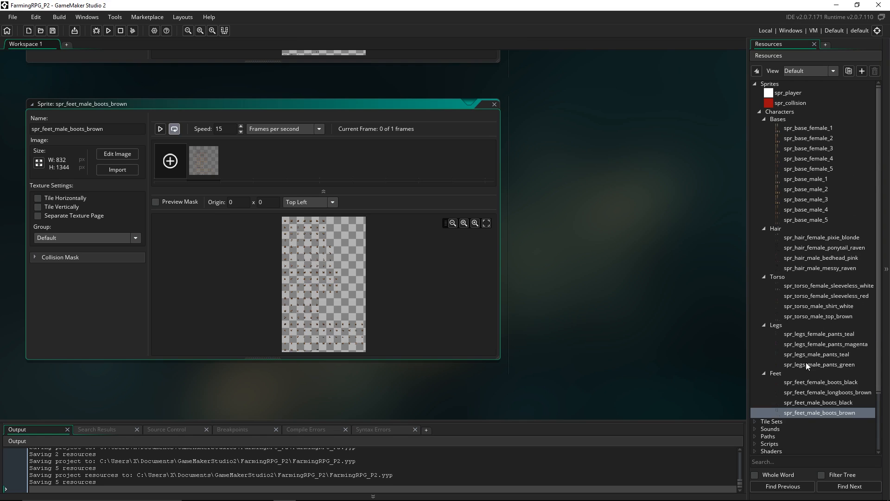
Step: Collapse the Feet, Legs, Torso, Hair, Bases and Characters groups and the Sprites folder in the resource tree
click(764, 373)
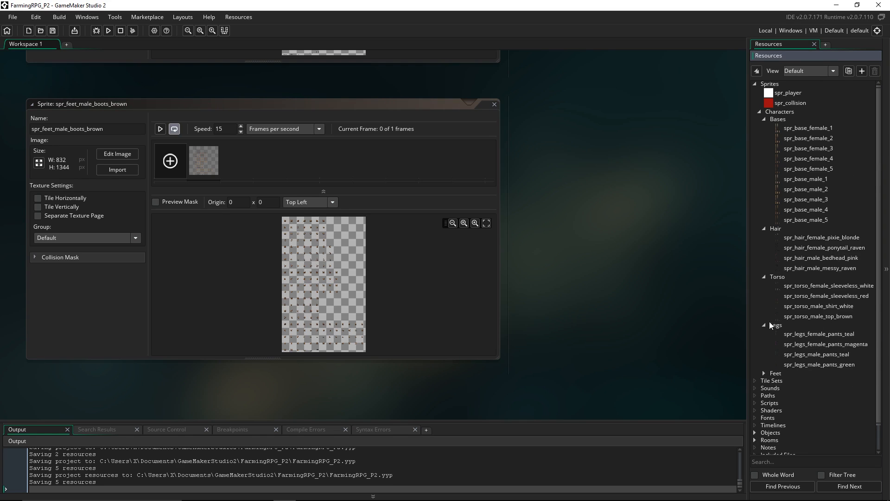
click(765, 325)
click(764, 276)
click(764, 228)
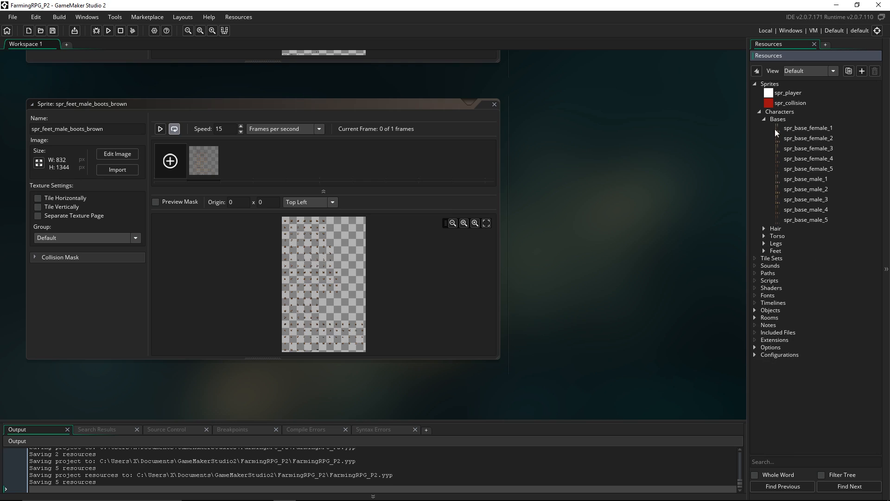
click(764, 118)
click(760, 112)
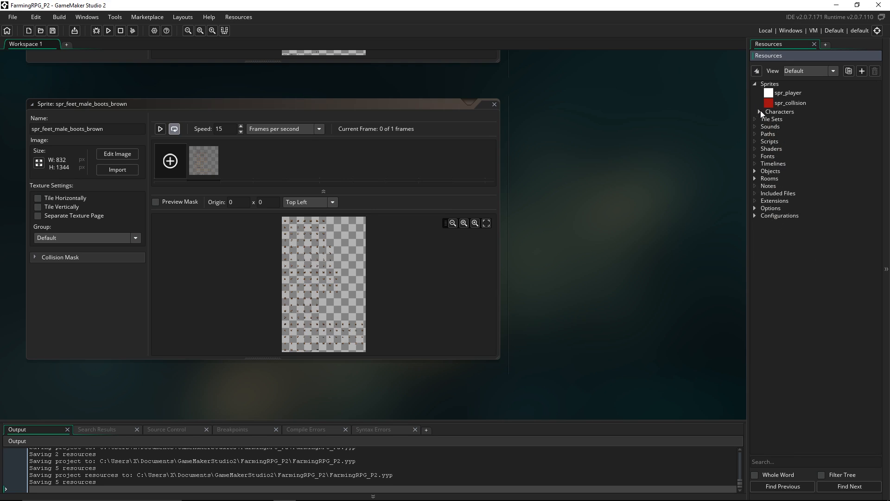
click(756, 84)
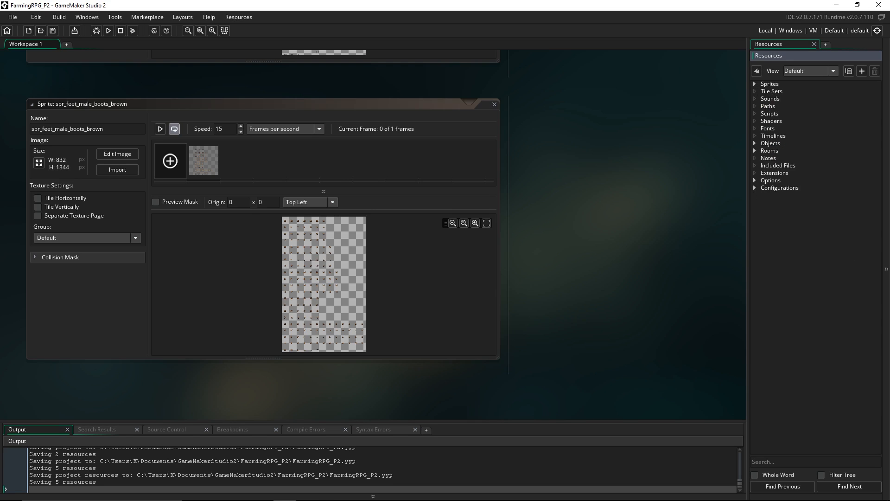
Step: Open obj_player from the Objects folder and add a Draw event to it
click(754, 143)
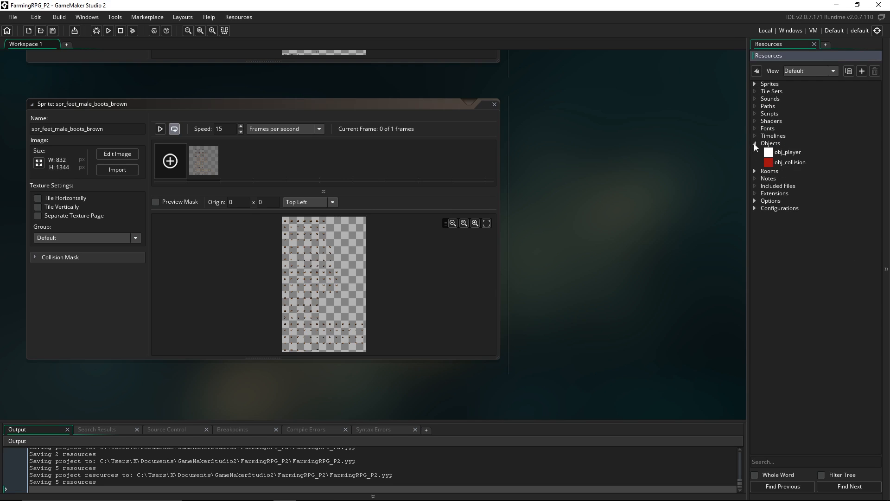
double_click(778, 152)
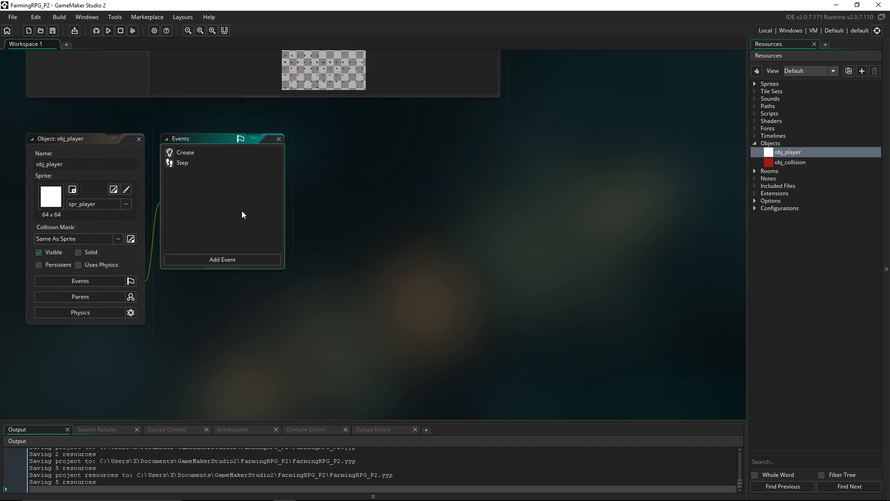
click(231, 257)
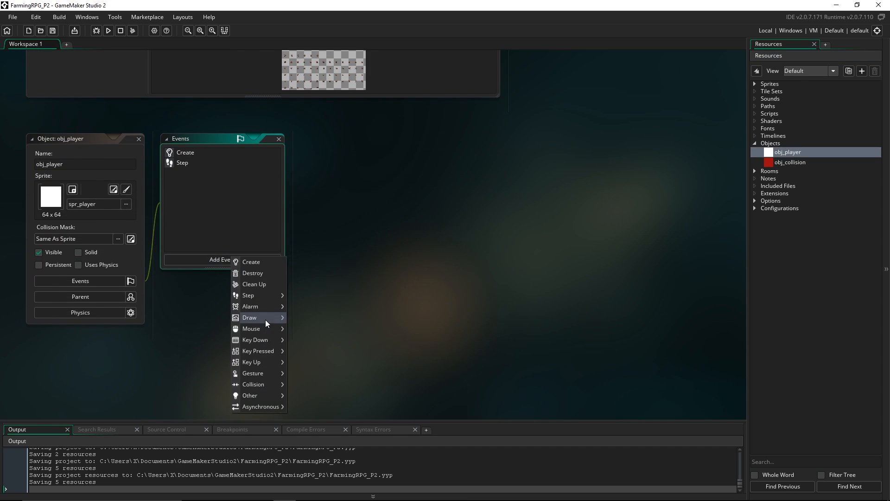
mouse_move(267, 319)
click(304, 317)
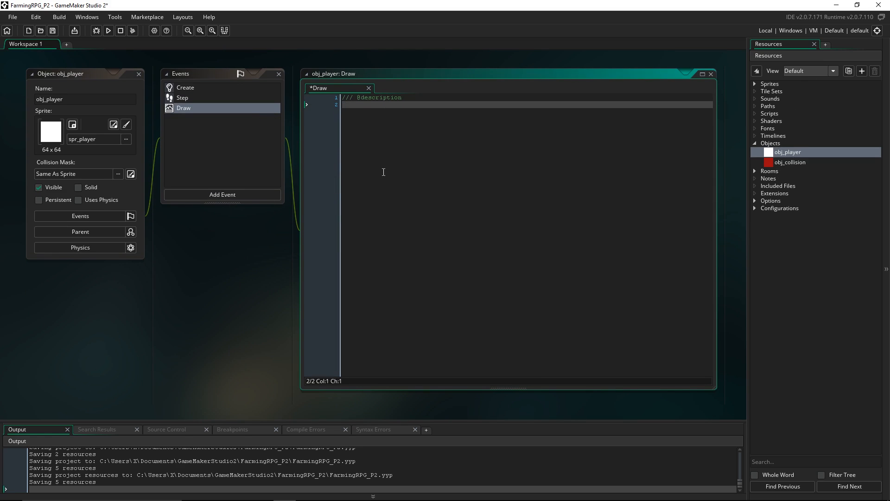
Step: Write an empty draw_sprite_part(); call in the Draw event, ready for its arguments
text(draw_sprite_part)
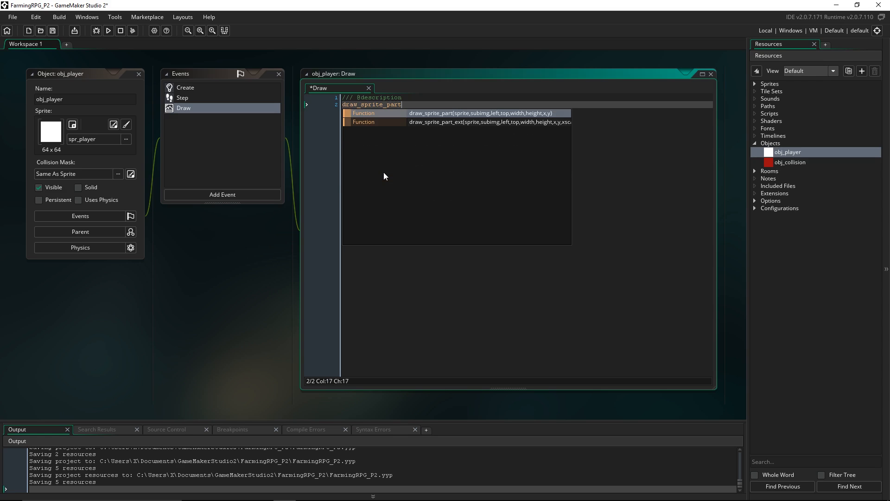
text(();)
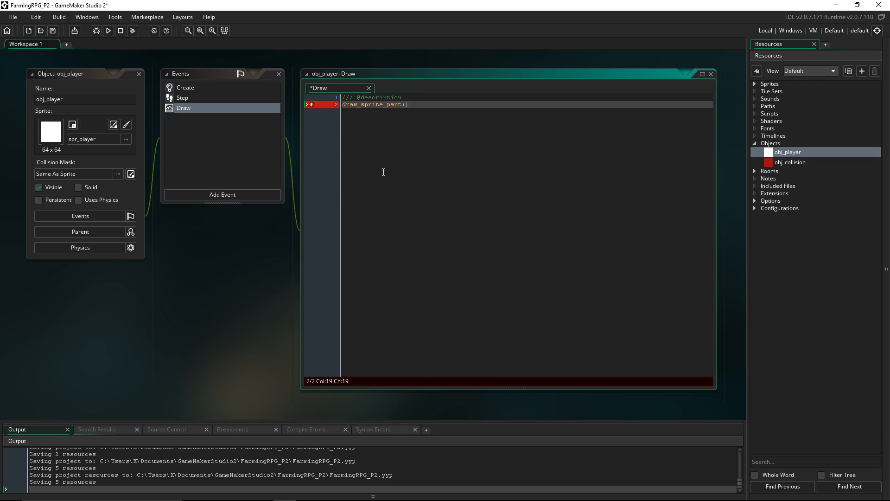
key(Left)
key(Left)
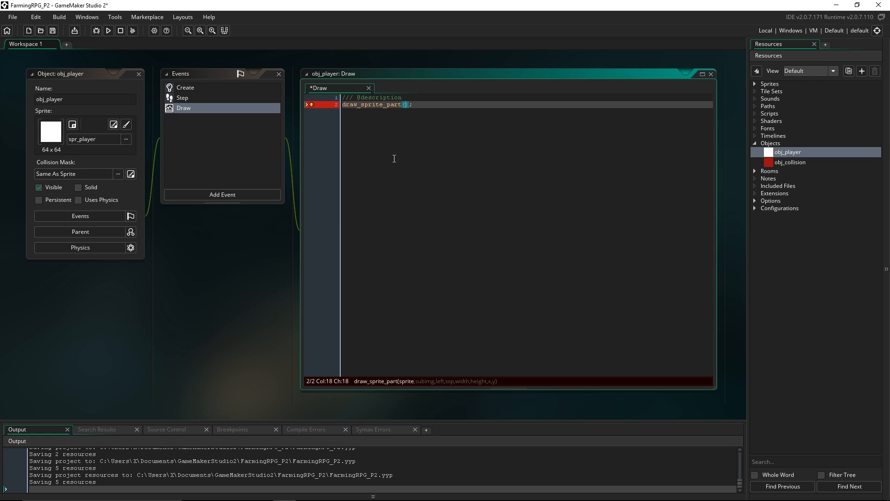
Step: Open the manual page for draw_sprite_part, examine its left, top, width, height, x and y arguments, and return to the Draw code
middle_click(383, 106)
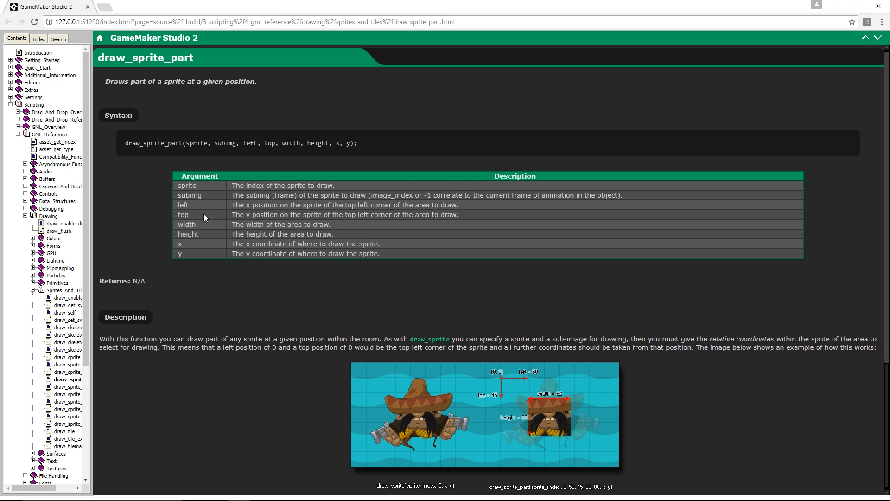
scroll(209, 211, down, 1)
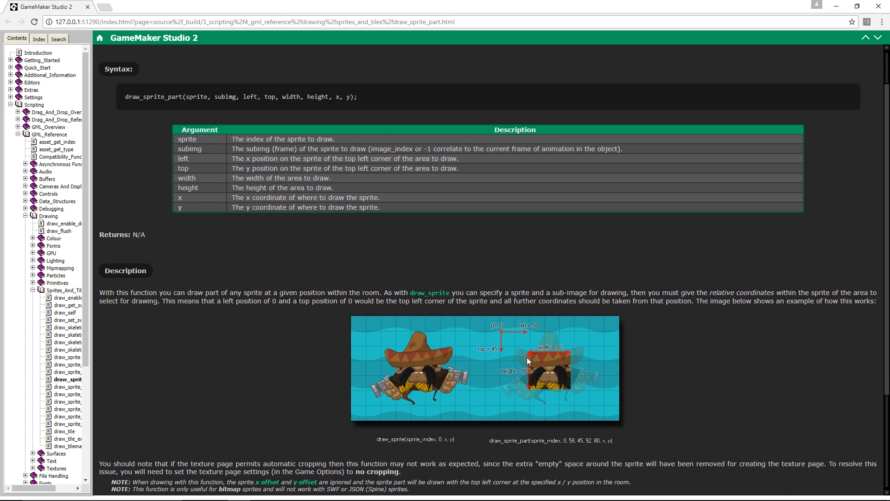
drag(244, 159, 260, 159)
drag(240, 169, 316, 169)
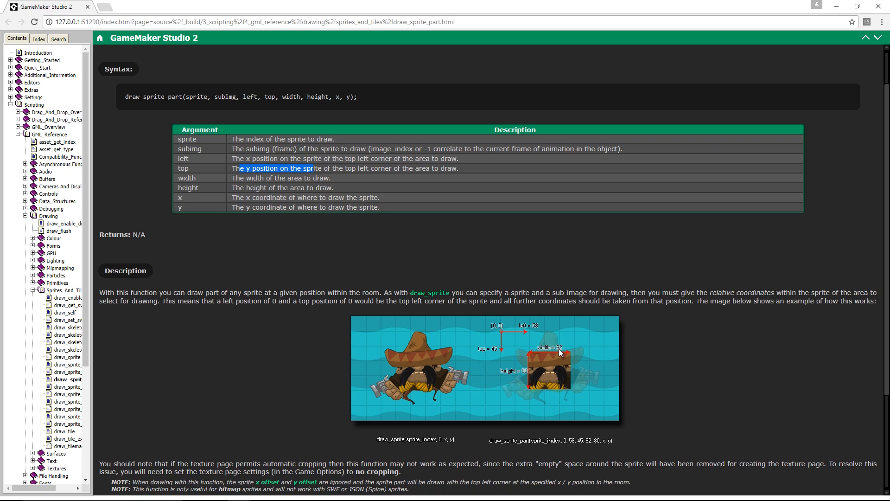
click(183, 199)
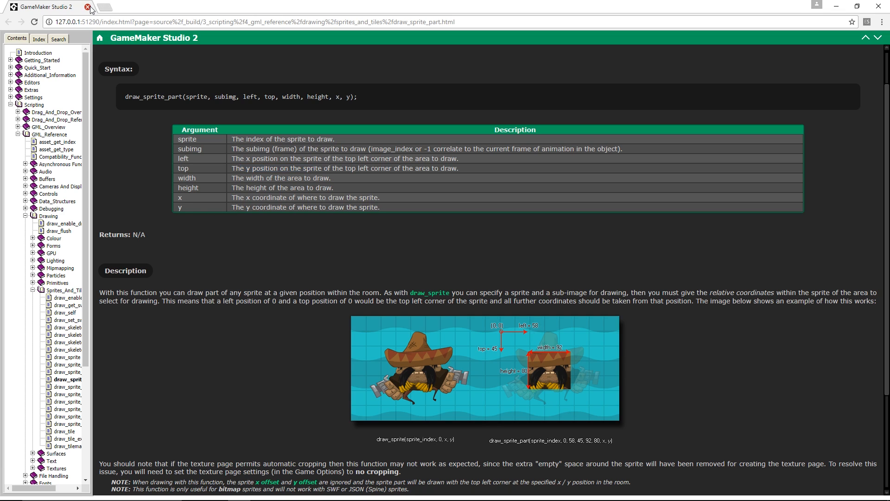
click(89, 7)
click(405, 110)
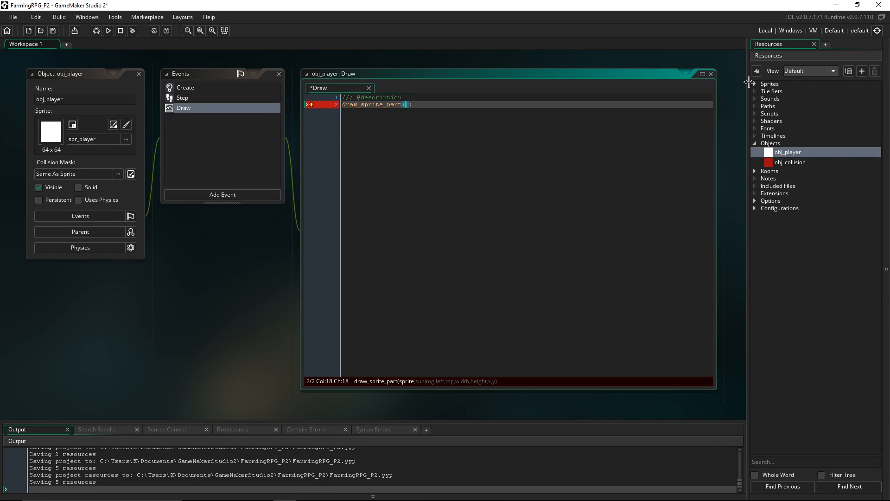
Step: Expand the Sprites folder, the Characters group and its Bases subgroup, and pick out spr_base_female_5
click(754, 85)
click(758, 112)
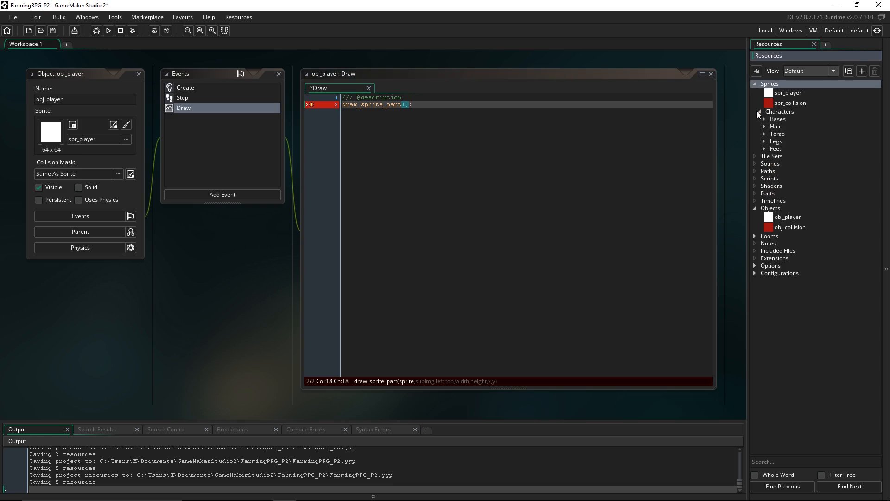
click(764, 119)
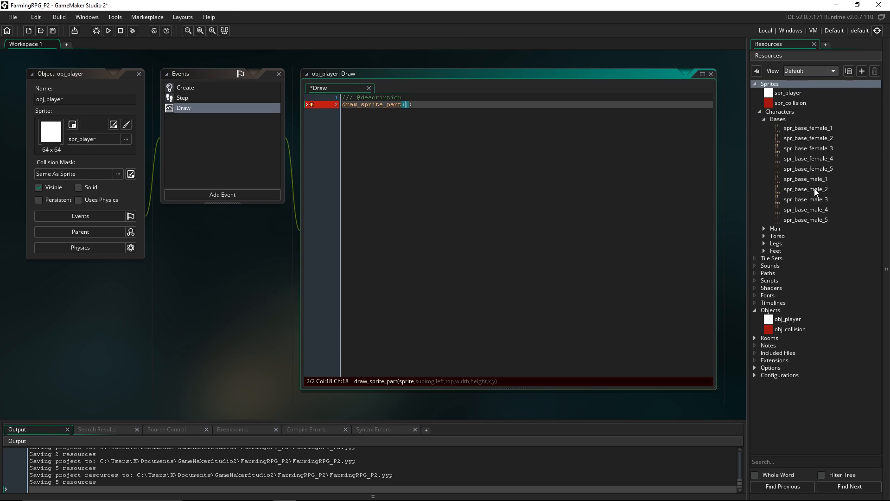
click(829, 169)
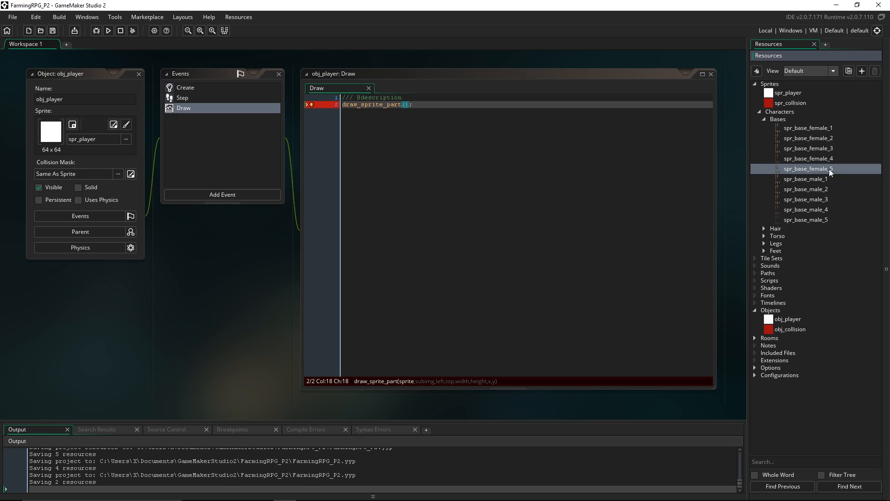
click(814, 129)
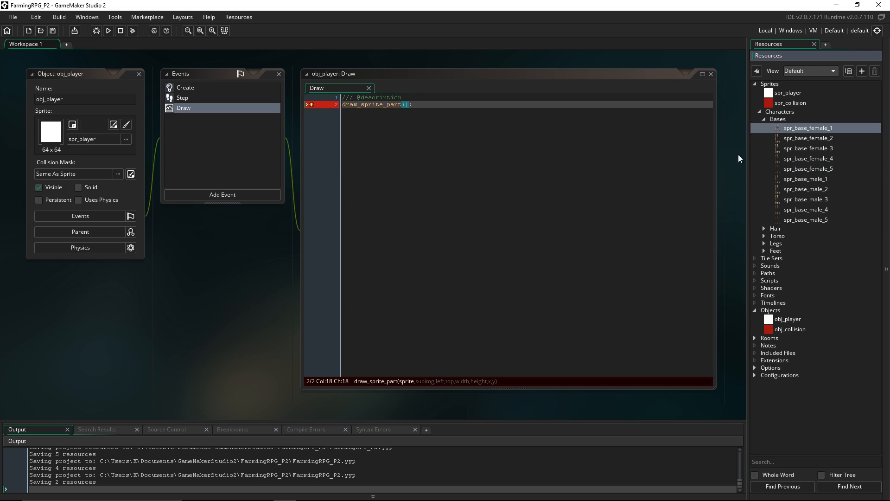
click(778, 169)
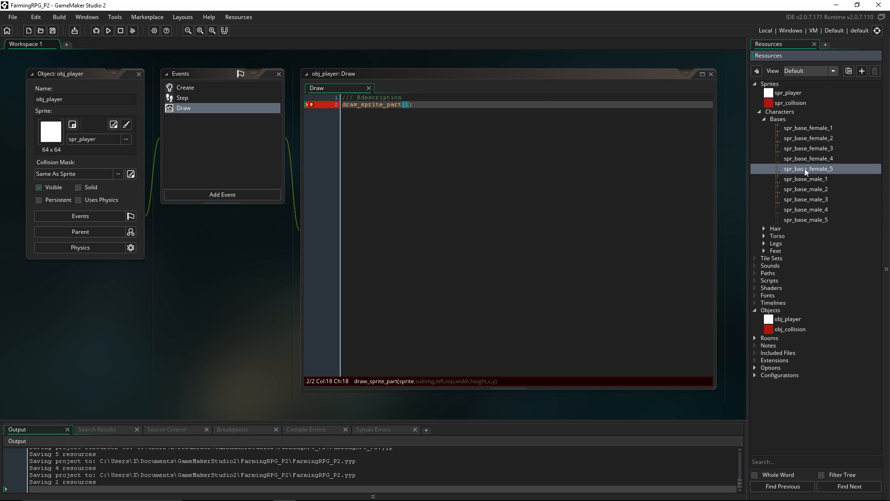
Step: Enter spr_base_female_5 as the sprite and 0 as the subimage in the draw_sprite_part call
click(407, 102)
text(s)
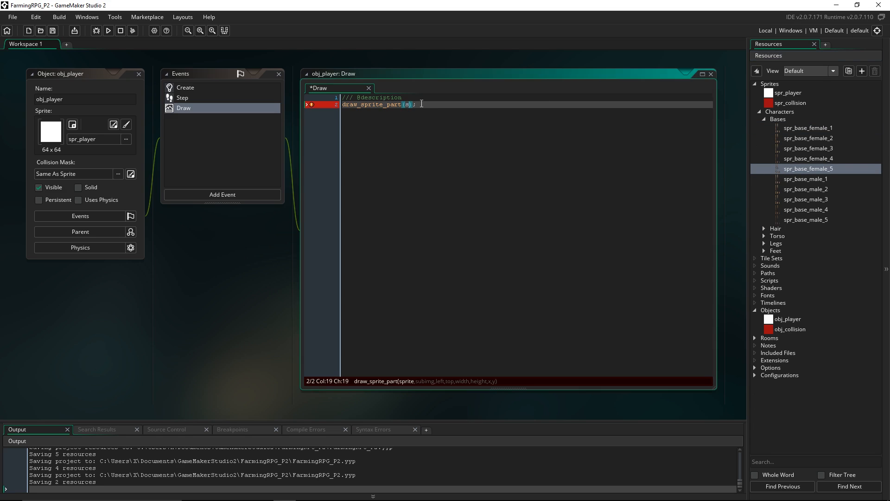
text(pr_base_fema)
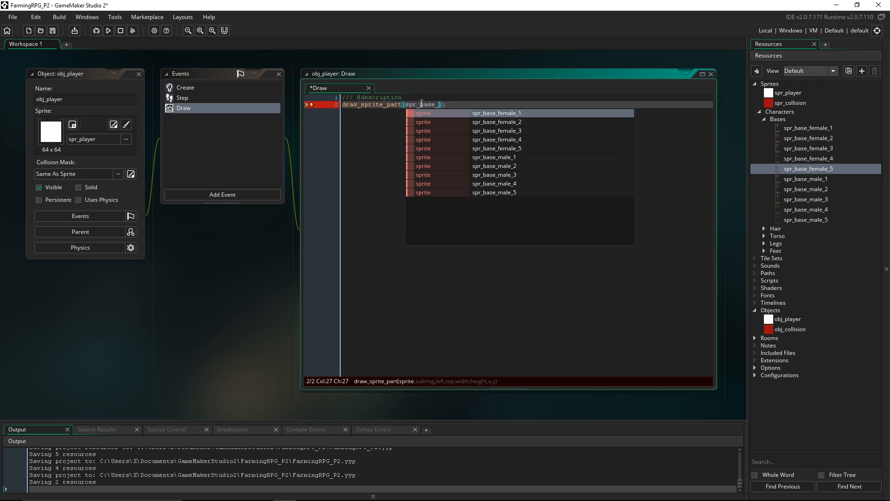
text(le_5)
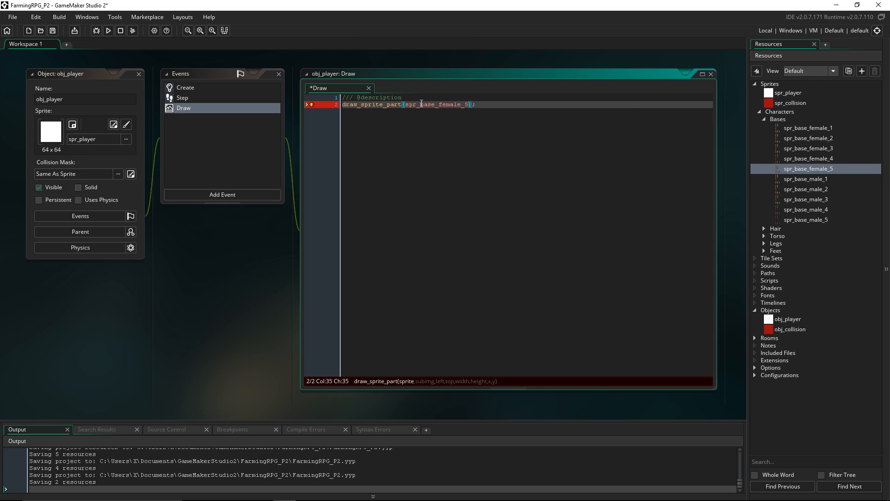
text(,)
text(0,)
Step: Open the frame of spr_base_female_5 in the image editor, turn on its grid and try selecting one first-column pose
double_click(804, 168)
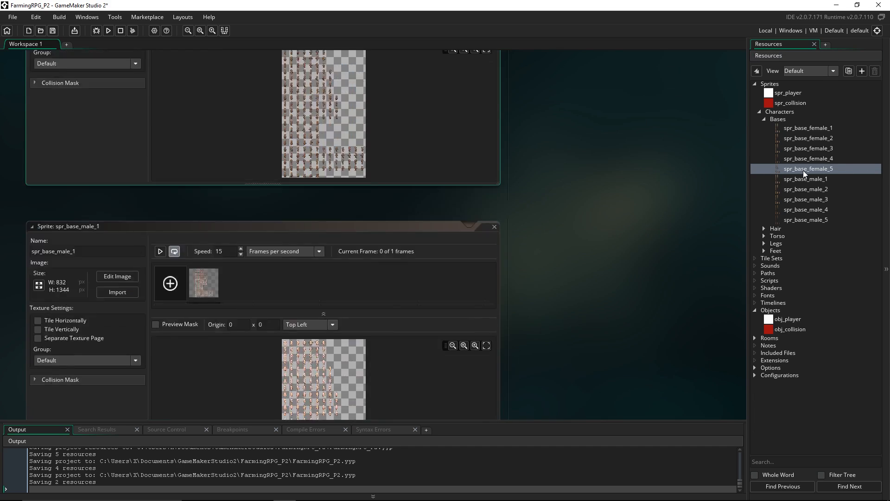
double_click(202, 161)
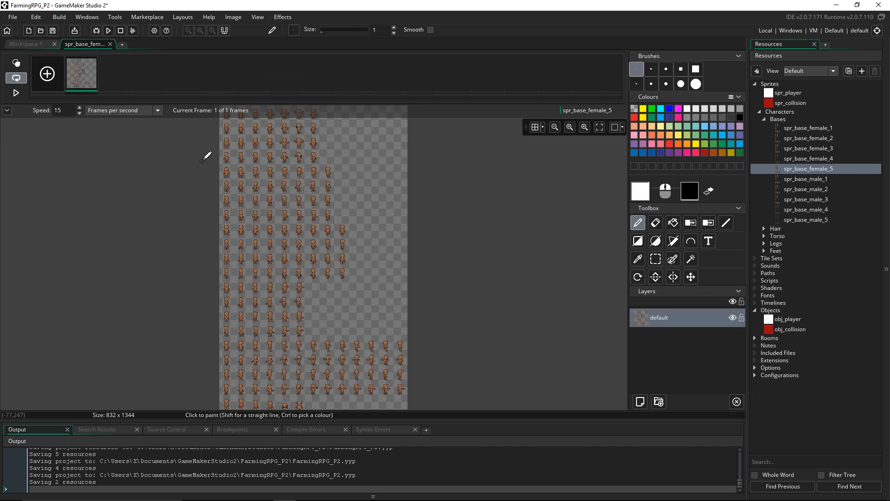
scroll(342, 258, up, 5)
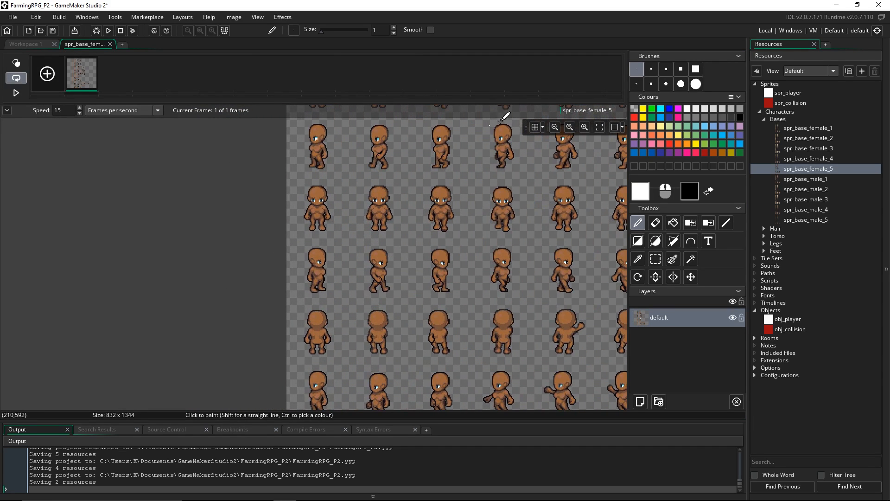
click(535, 127)
key(s)
drag(286, 235, 349, 295)
click(386, 269)
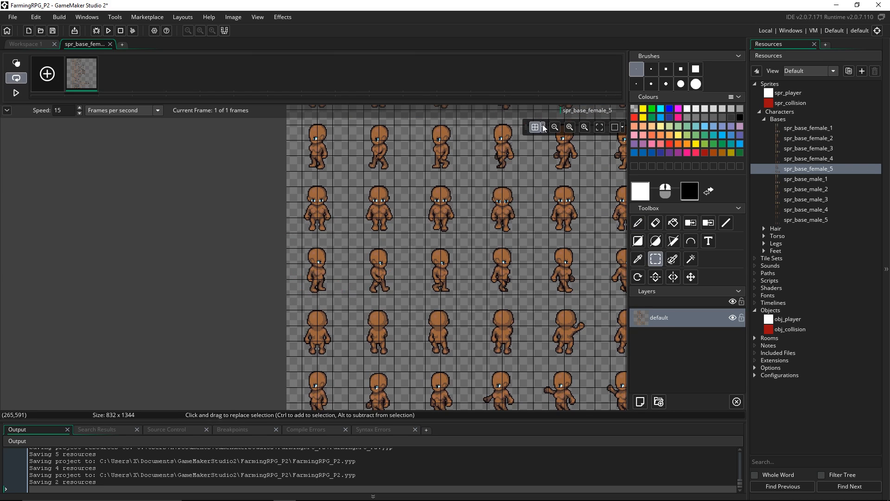
Step: Set the image grid to 64 by 64, select one first-column walking frame to check its bounds, and close the image editor
click(543, 127)
text(64)
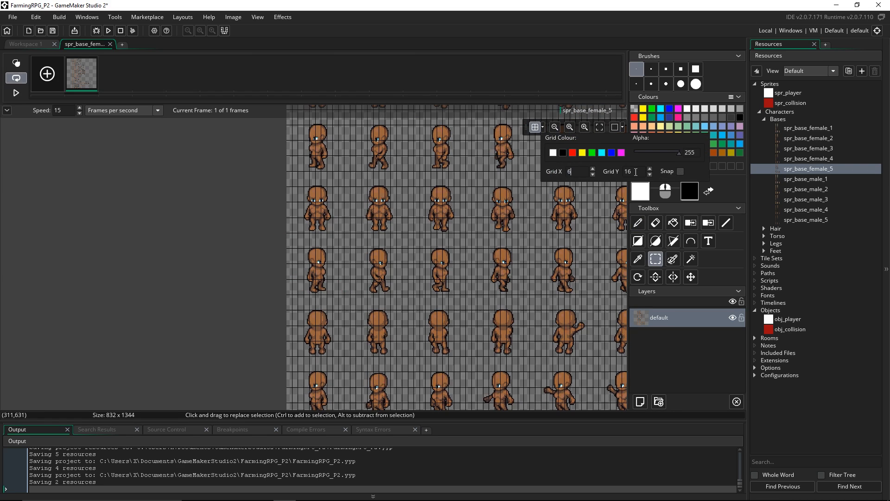
key(Tab)
text(64)
middle_drag(334, 291, 343, 291)
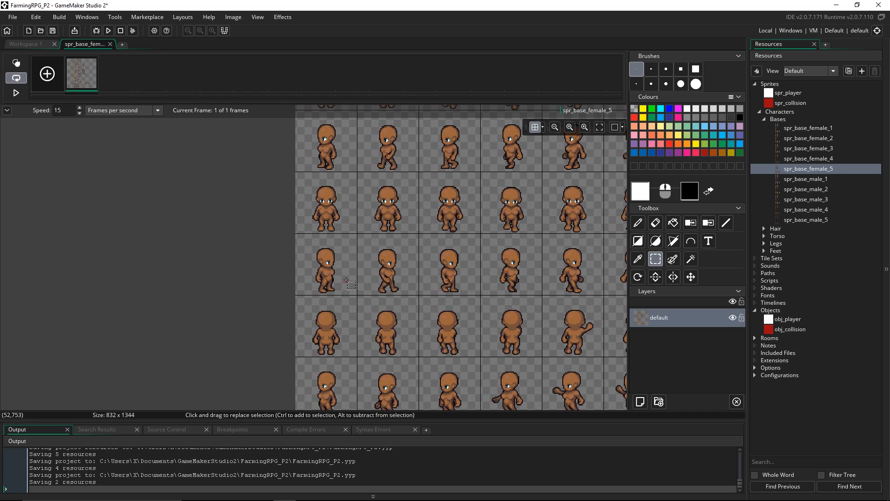
drag(297, 235, 358, 300)
click(111, 44)
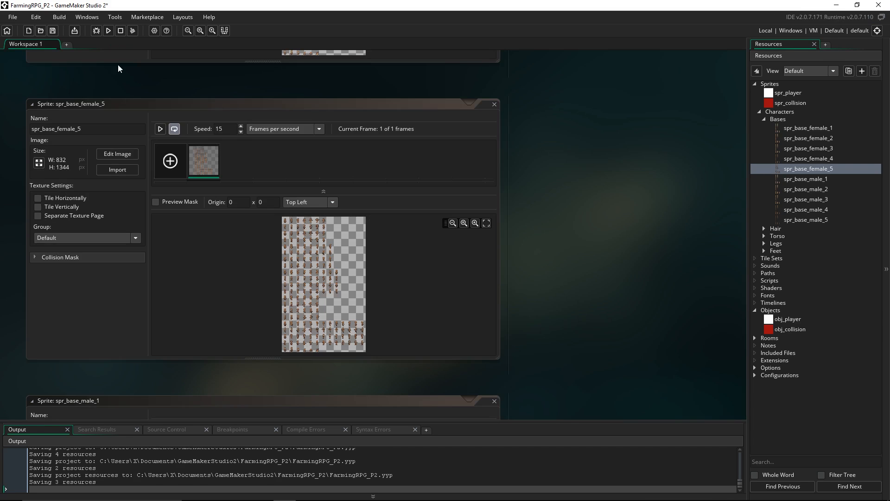
Step: Complete the draw_sprite_part call in obj_player's Draw event with the arguments 0, 704, 64, 64, x,y
click(785, 319)
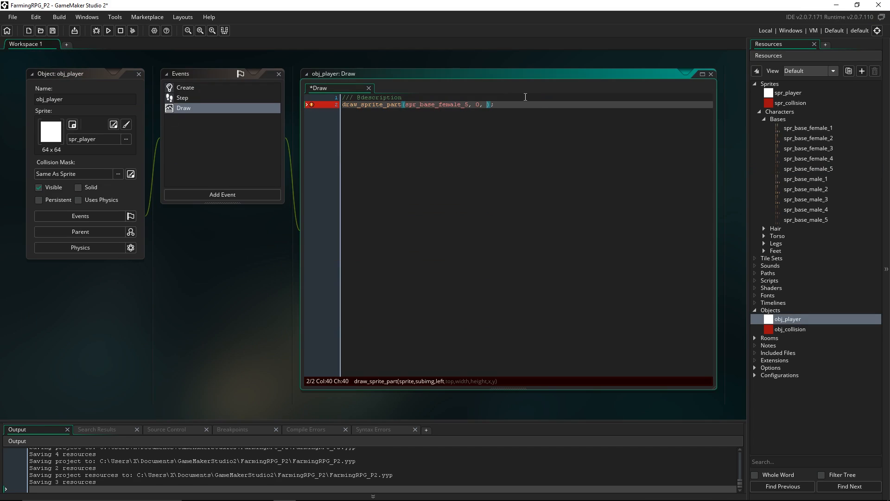
text(0, 704, 64, 64, x,y)
drag(597, 117, 159, 141)
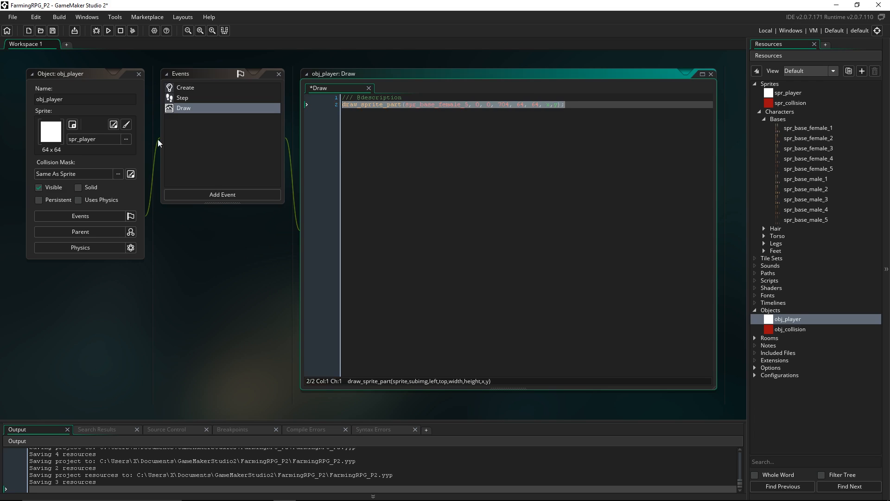
Step: Review the finished draw_sprite_part line in obj_player's Draw event and run the game to test it
click(477, 112)
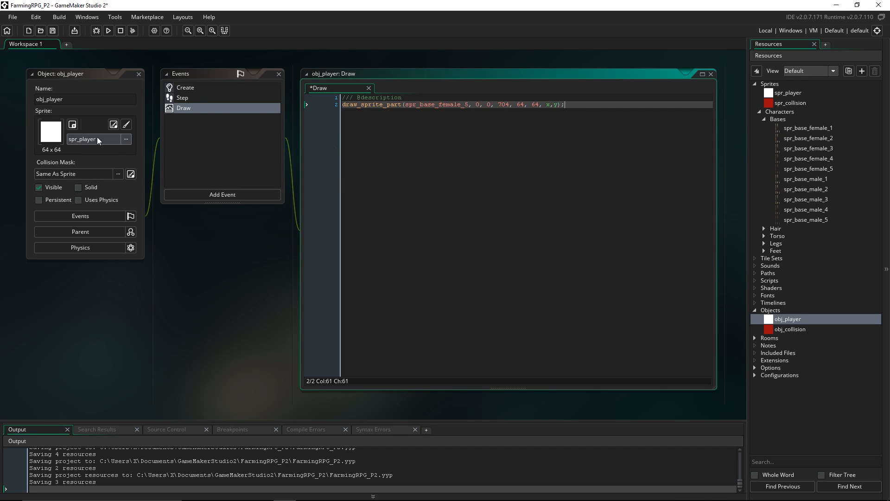
key(shift+Home)
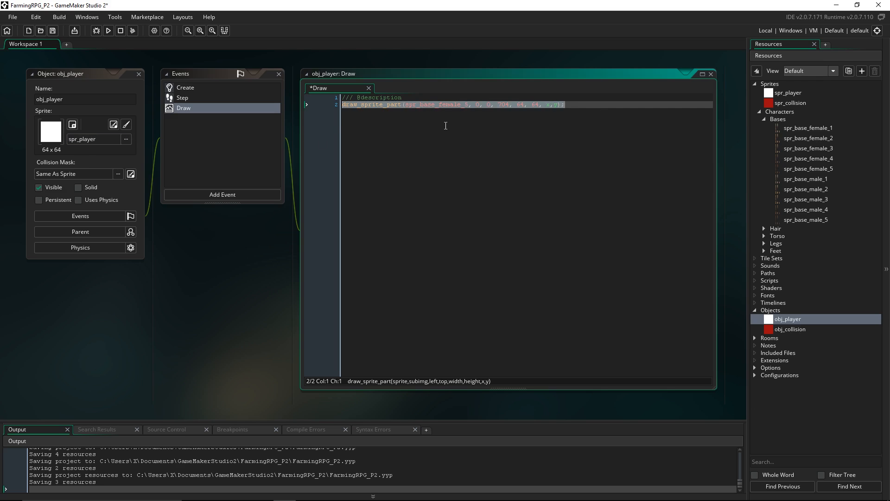
key(End)
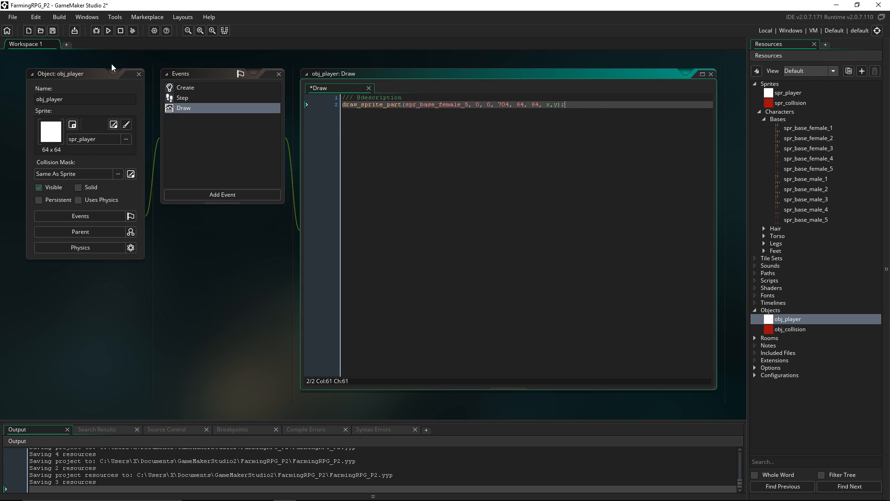
click(108, 31)
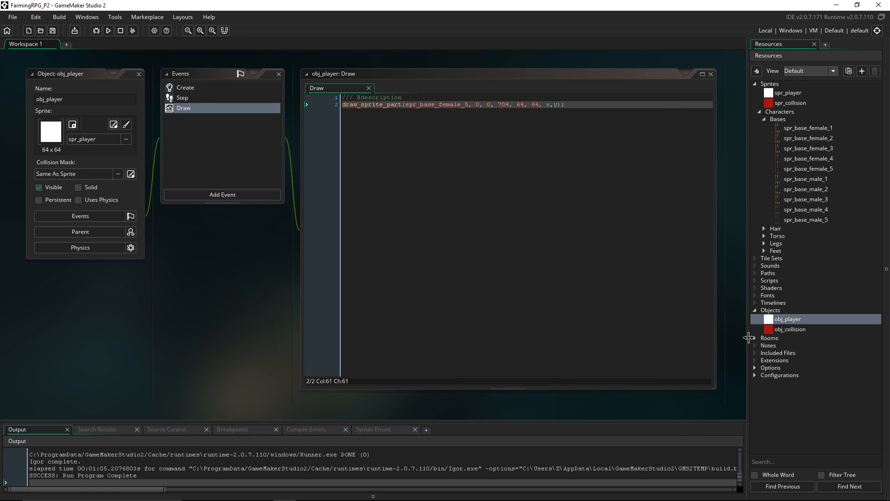
Step: Open room rm_0, change its Background layer colour to a muted green, and close the room
click(754, 339)
click(774, 347)
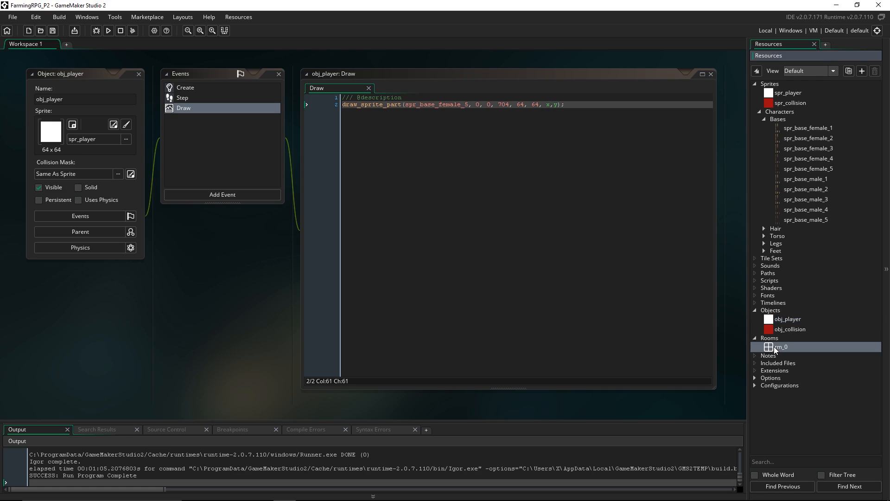
double_click(774, 347)
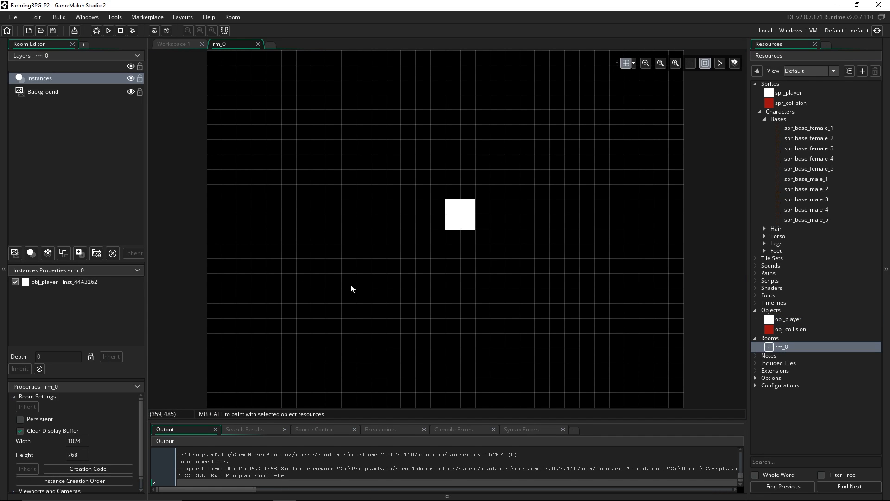
click(44, 97)
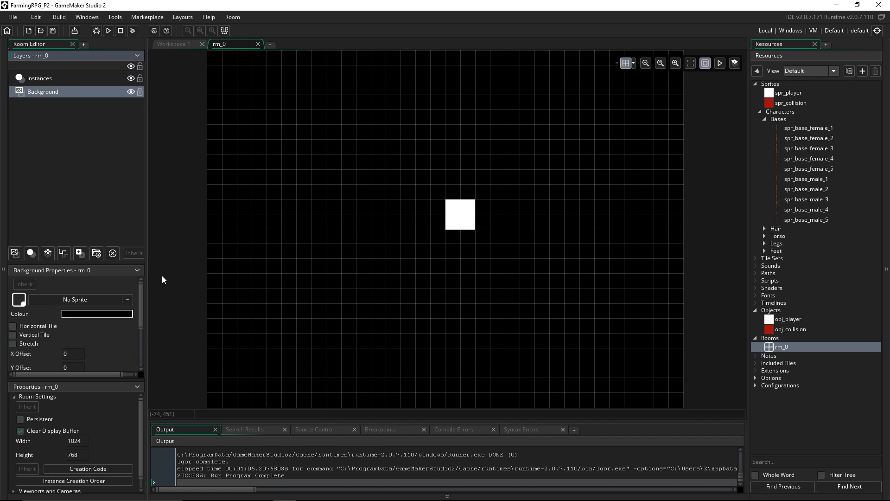
click(107, 314)
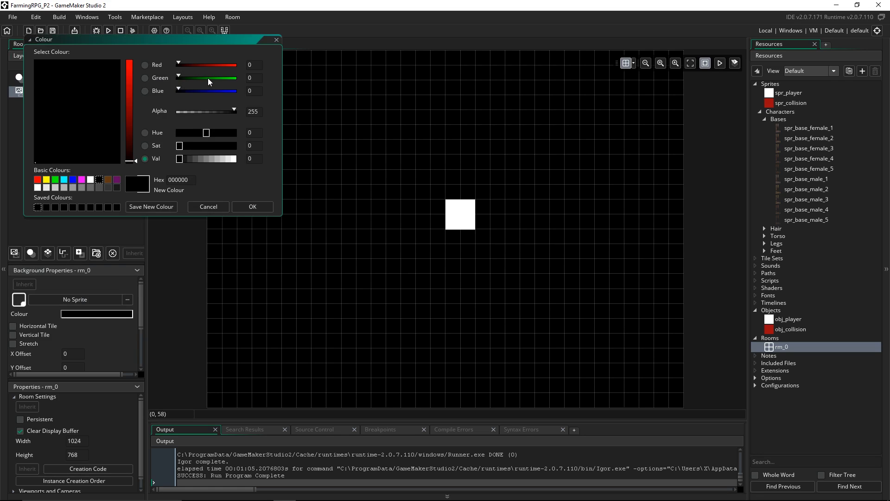
drag(209, 78, 218, 79)
mouse_move(60, 134)
mouse_down()
mouse_move(52, 141)
mouse_move(64, 132)
mouse_up()
click(253, 207)
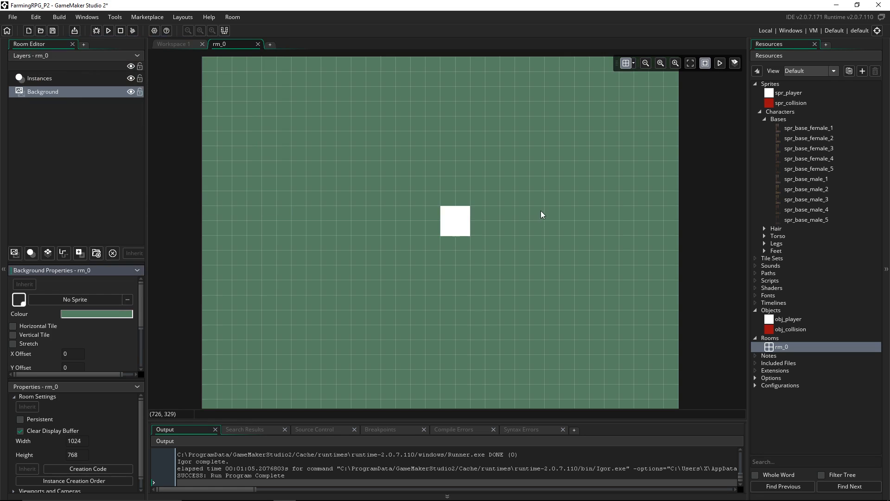
click(258, 44)
click(612, 108)
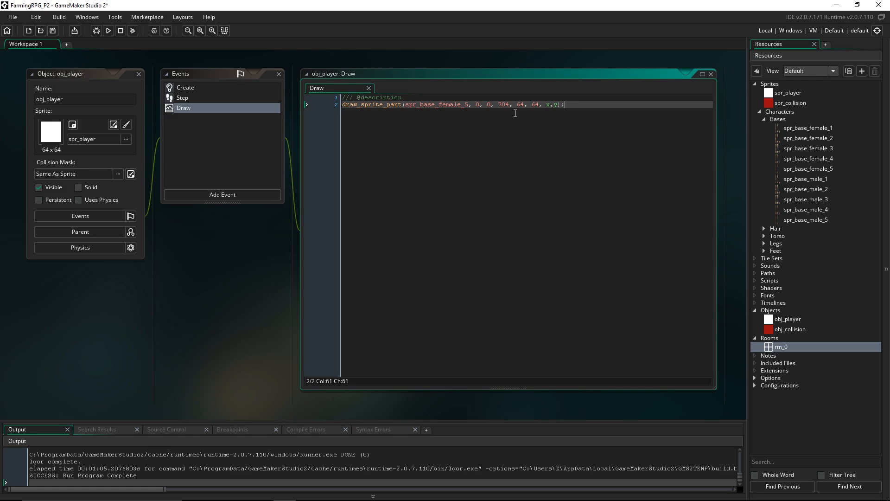
Step: Open the frame of spr_base_female_5 with its grid on and select successive side-view walking frames to compare their positions
double_click(824, 169)
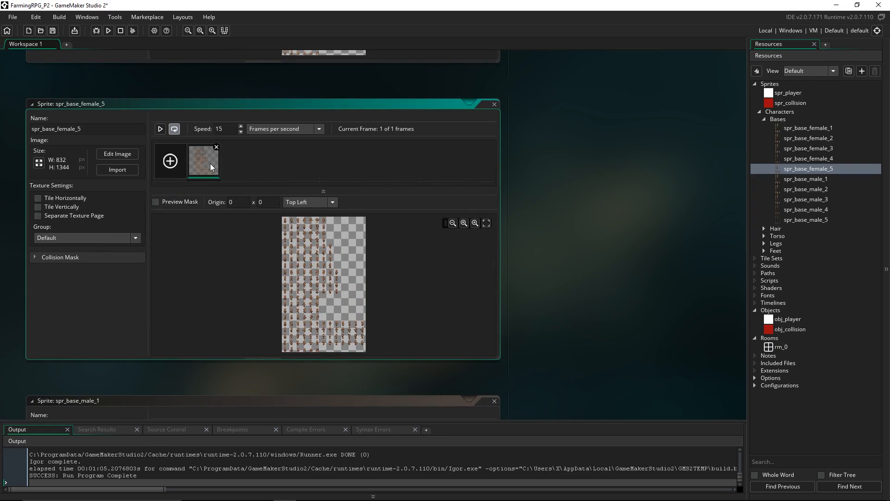
double_click(211, 167)
click(536, 127)
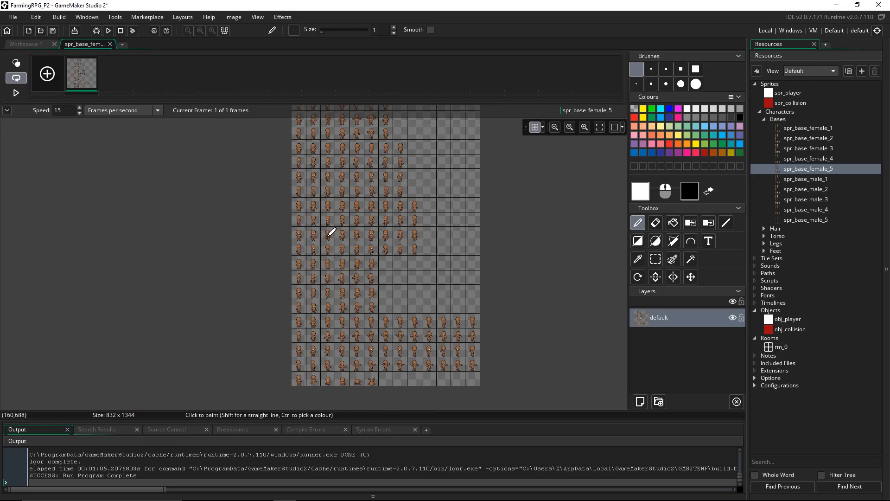
scroll(330, 233, up, 8)
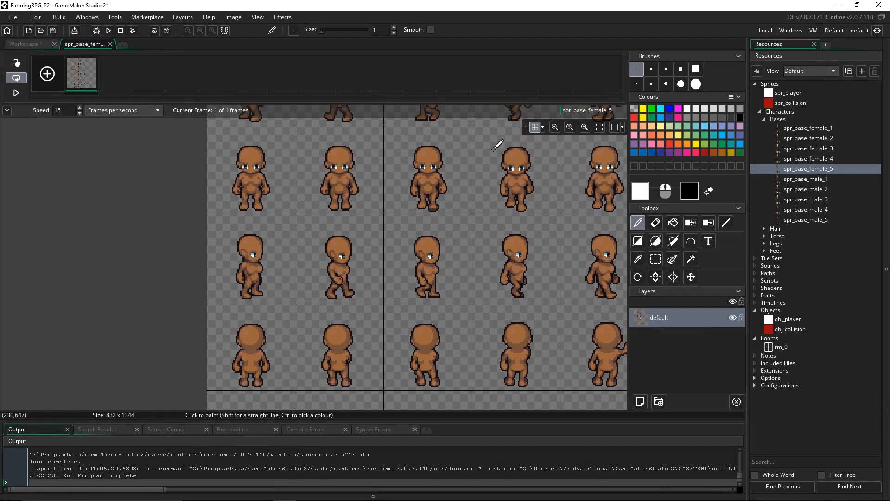
key(s)
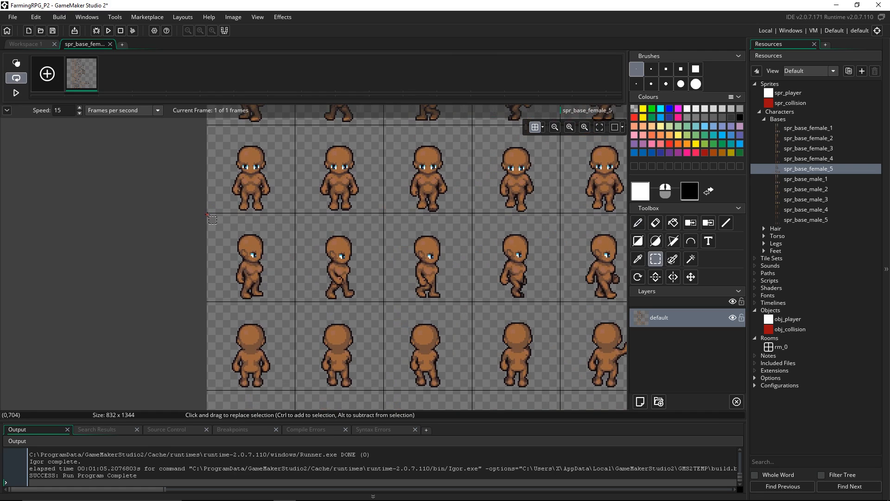
drag(207, 214, 295, 302)
drag(384, 214, 471, 300)
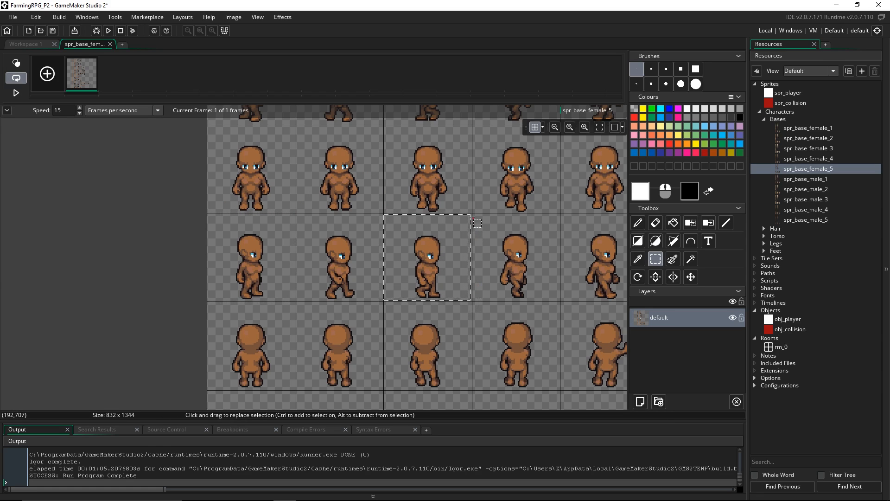
drag(478, 215, 564, 305)
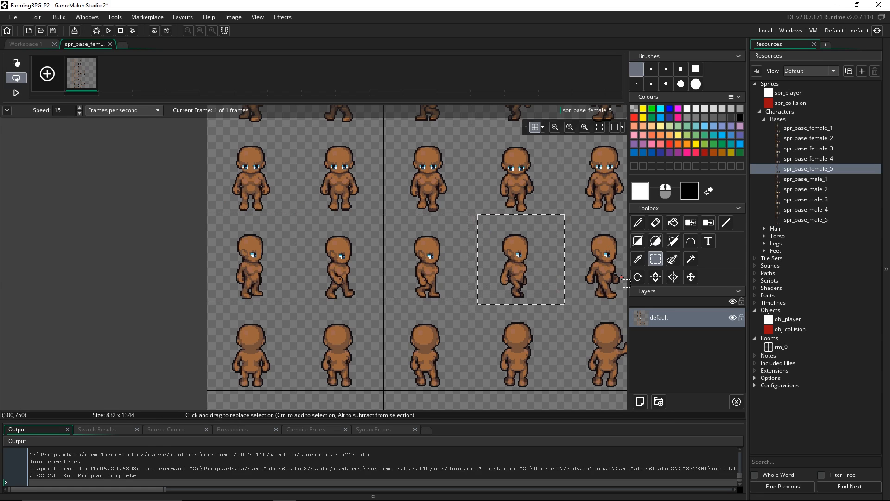
Step: Replace the left and top arguments of draw_sprite_part in obj_player's Draw event with x_frame and y_frame
double_click(787, 319)
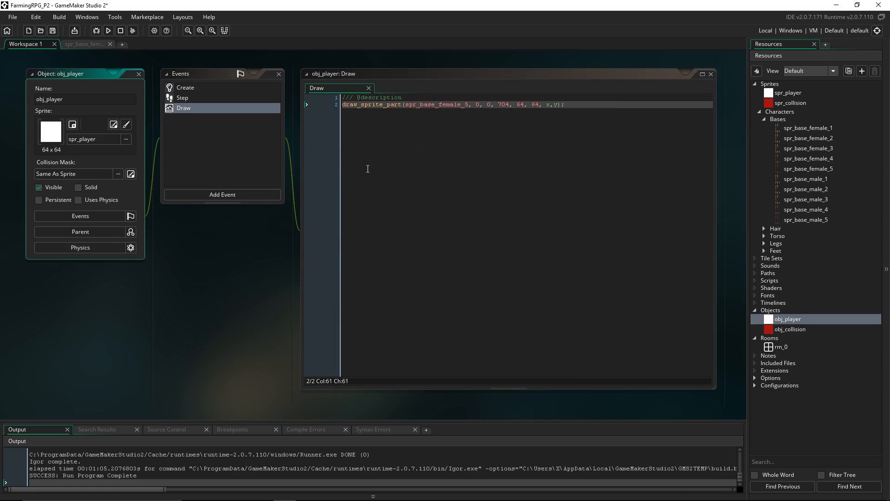
key(Up)
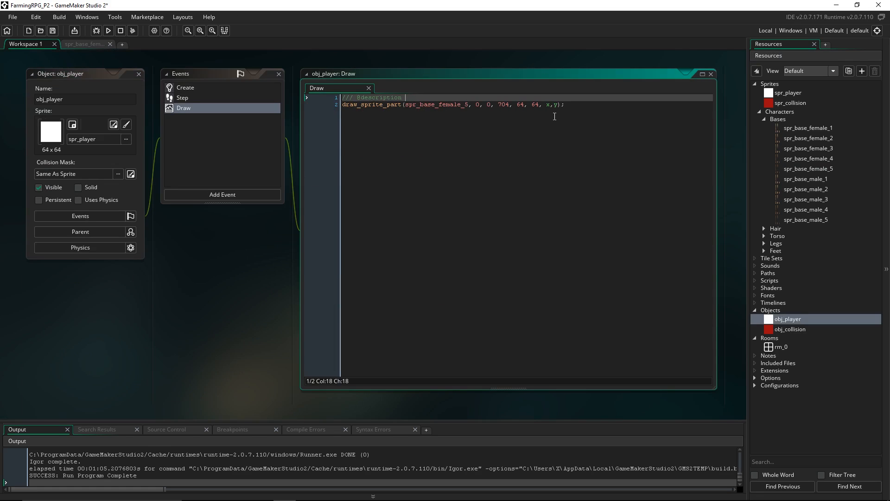
click(615, 169)
click(514, 106)
click(508, 105)
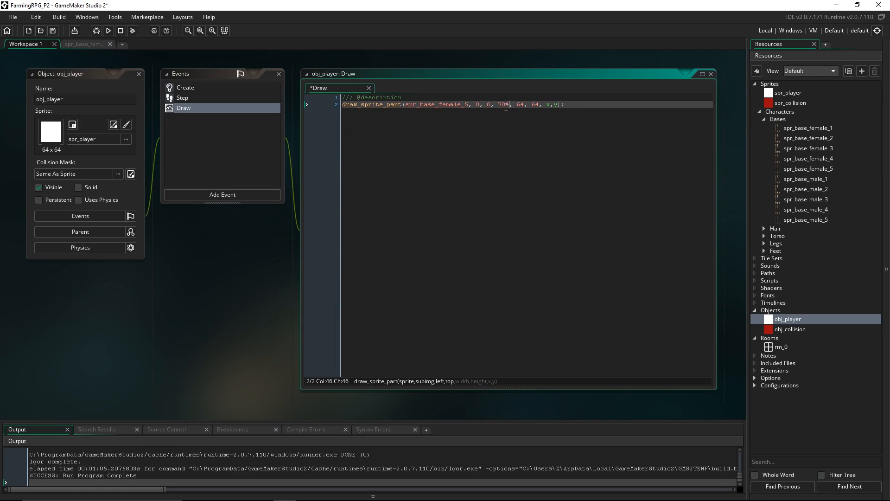
drag(491, 106, 487, 106)
text(x_frame)
double_click(526, 105)
text(y_frame)
click(645, 109)
Step: Initialise x_frame = 0; and y_frame = 704; below the speed variables in obj_player's Create event
click(243, 89)
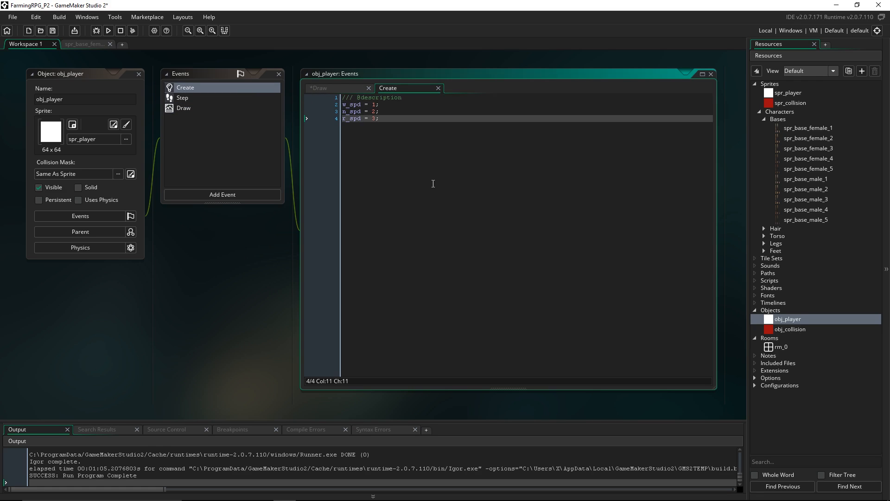
key(Return)
key(Return)
text(x_frame = )
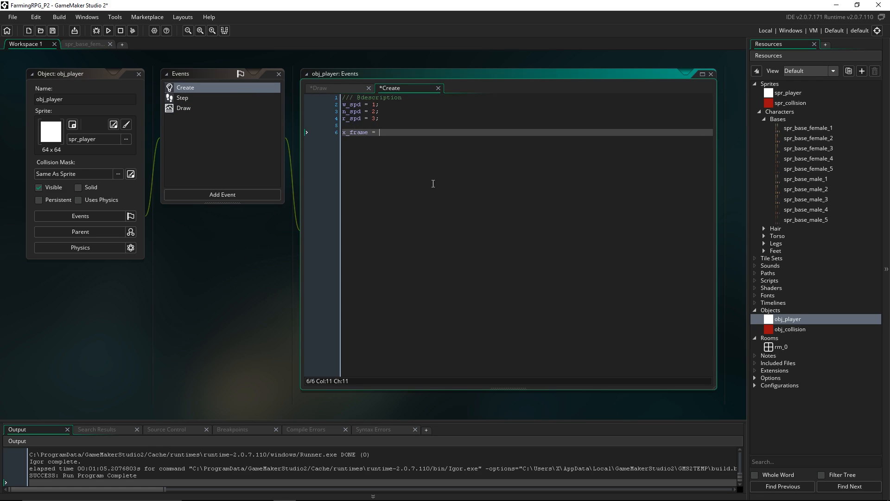
text(0;)
key(Return)
text(y_frame =)
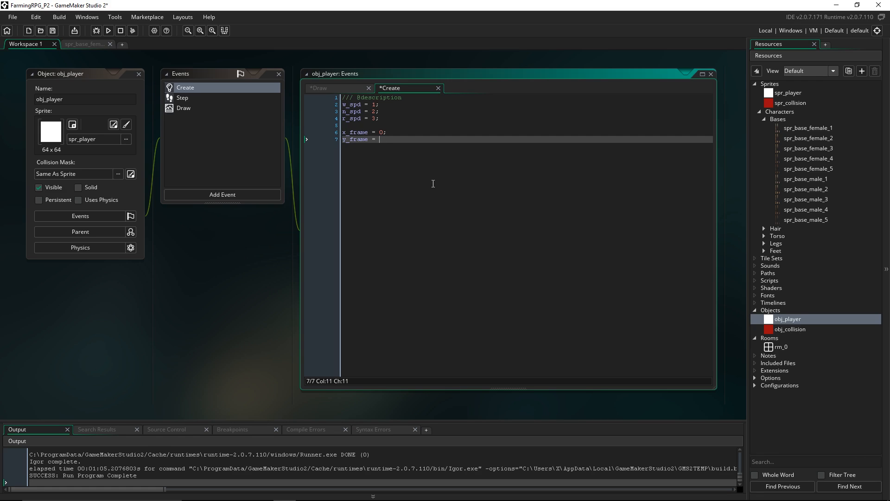
text( 704;)
Step: Add the comment //INCREMENT FRAME FOR ANIMATION and x_frame += 1; below the Draw event's draw call, and test-run the game
click(204, 108)
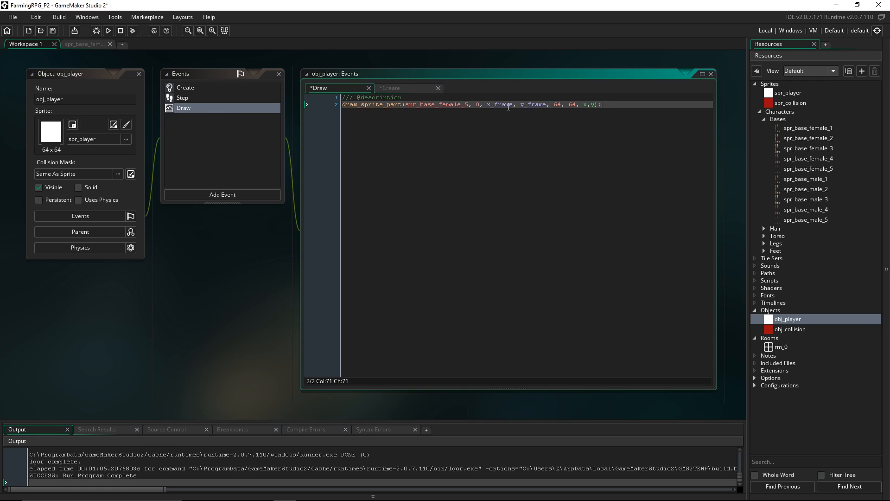
drag(515, 104, 487, 105)
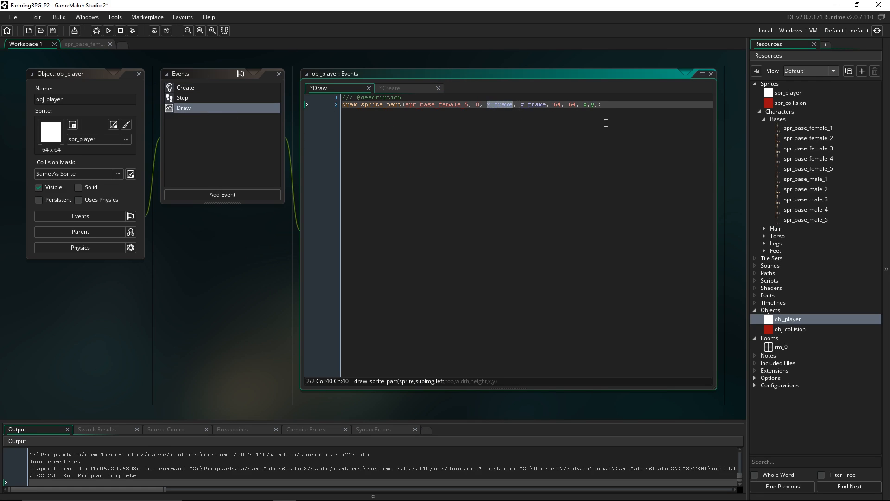
click(587, 137)
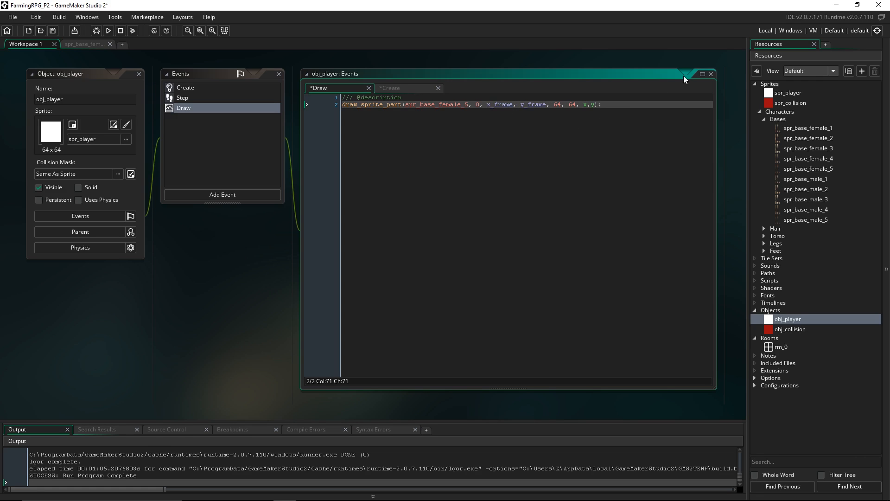
key(Return)
key(Return)
text(//)
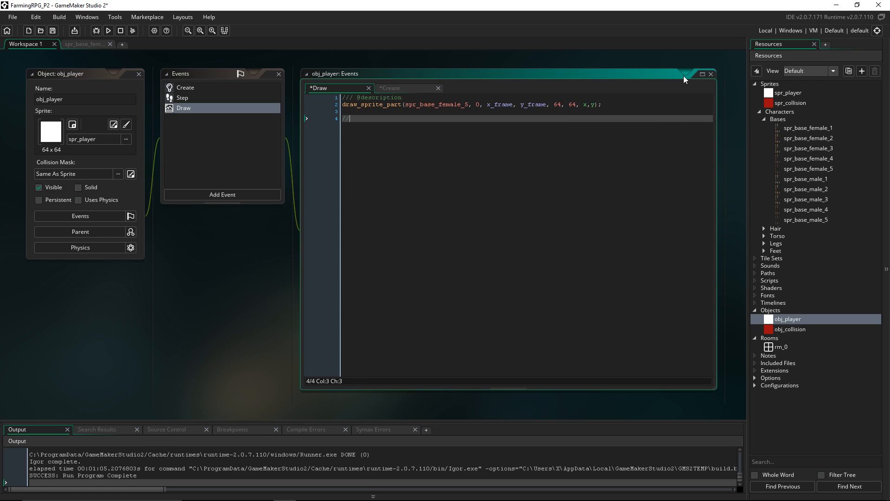
text(INCREMENT FRAME FOR ANIMATION)
key(Return)
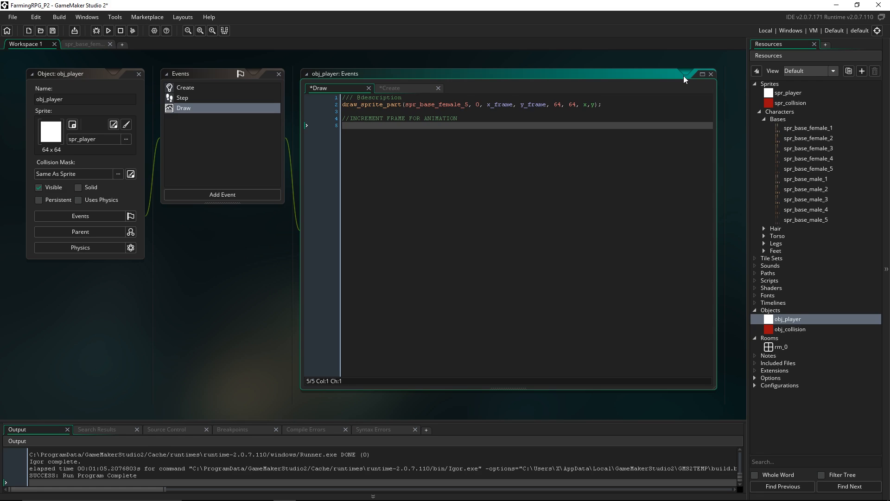
text(x_frame += 1;)
key(F5)
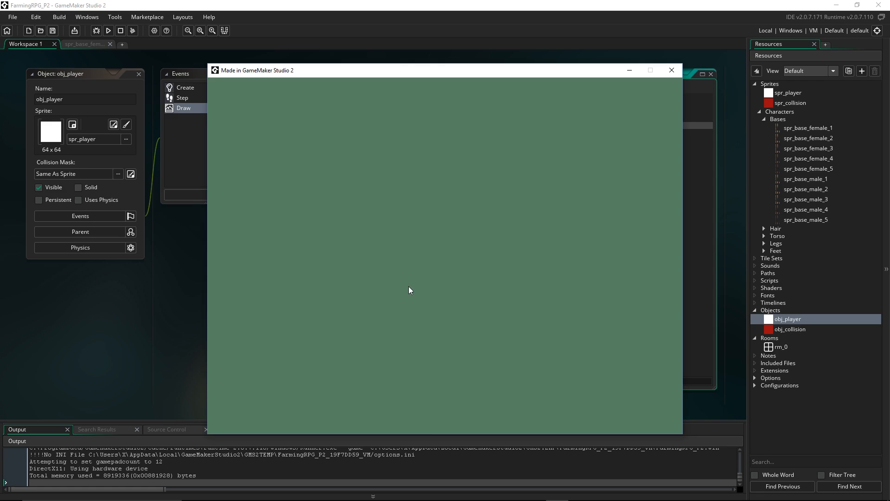
click(666, 73)
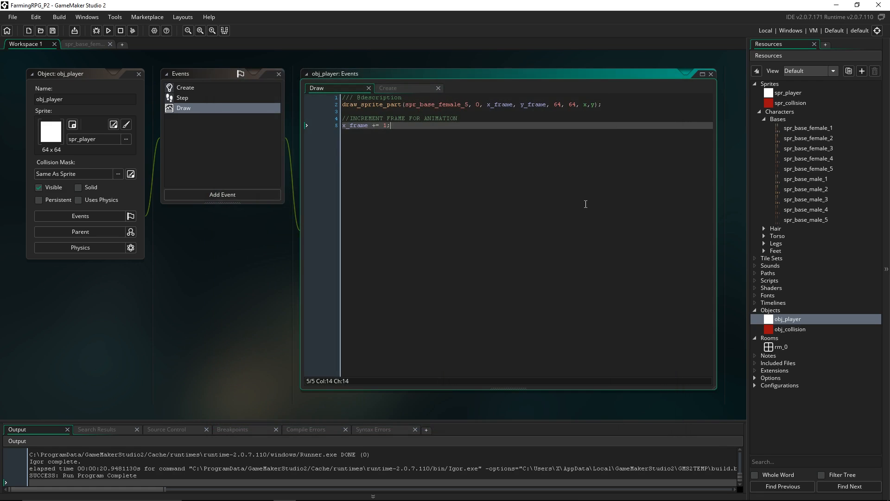
Step: Declare var anim_length = 9; above the draw_sprite_part call in the Draw event
click(417, 98)
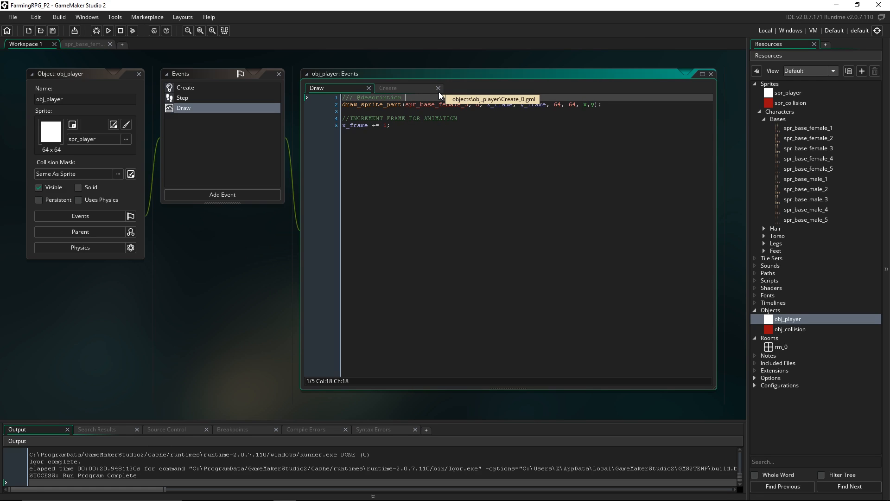
key(Return)
key(Return)
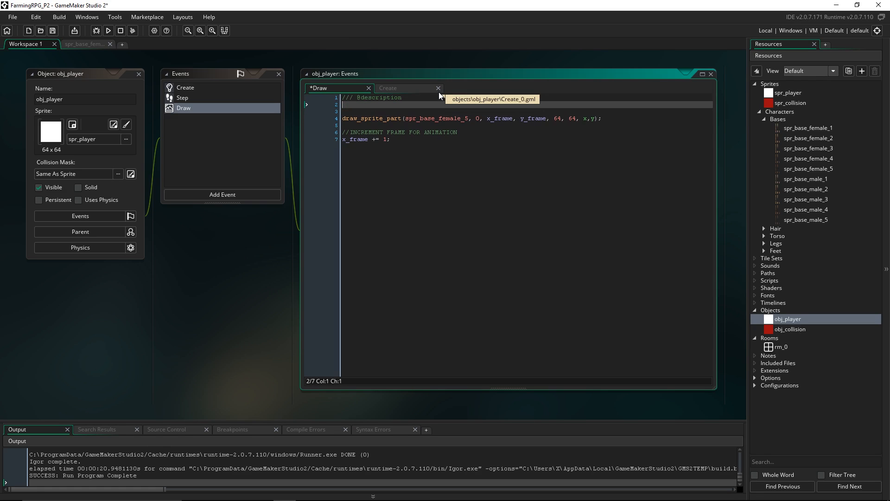
key(Up)
text(var anim_len)
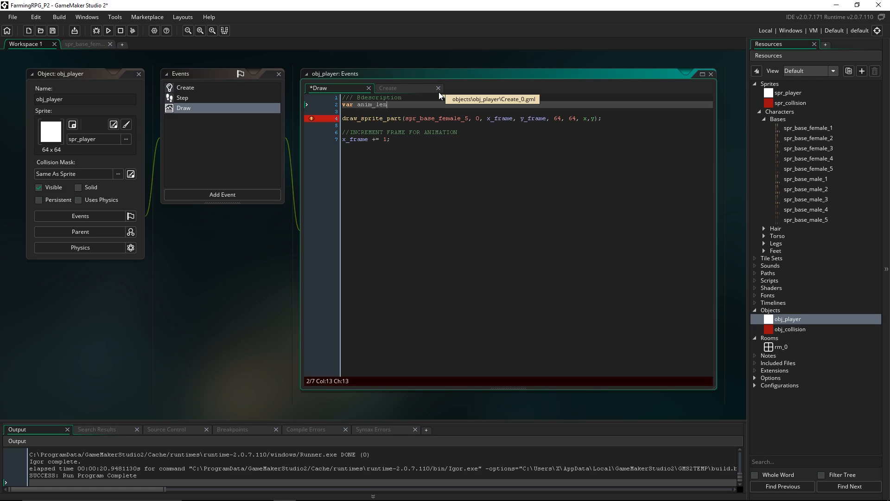
text(gth =)
text( 8)
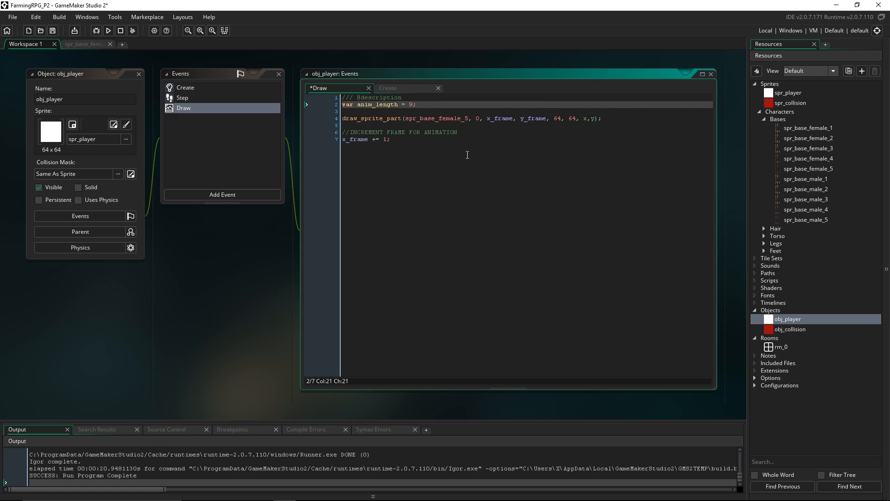
Step: Wrap x_frame += 1; in the condition if(x_frame < anim_length -1) { } below the animation comment in the Draw event
click(344, 141)
key(Up)
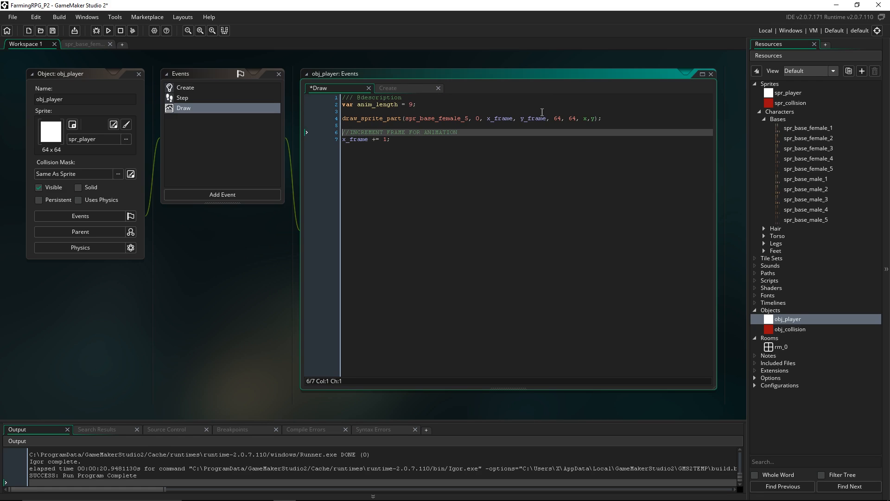
key(End)
key(Return)
text(if(x_frame)
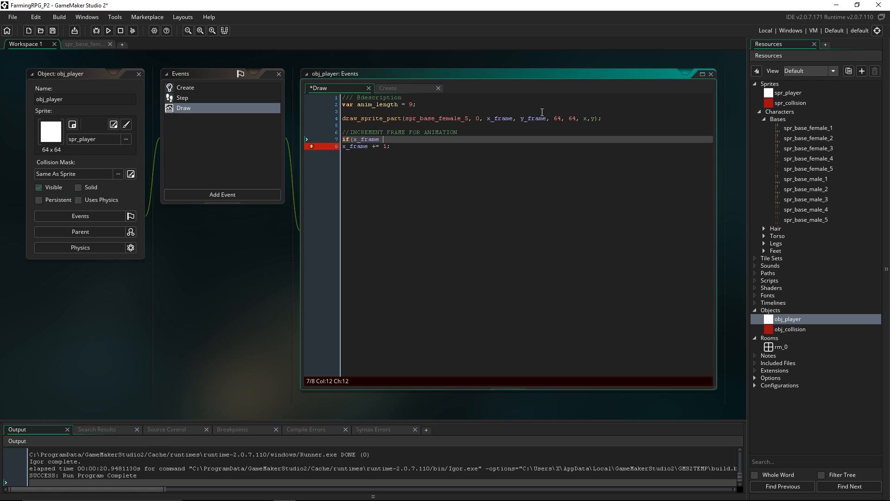
text( < anim_length -1)
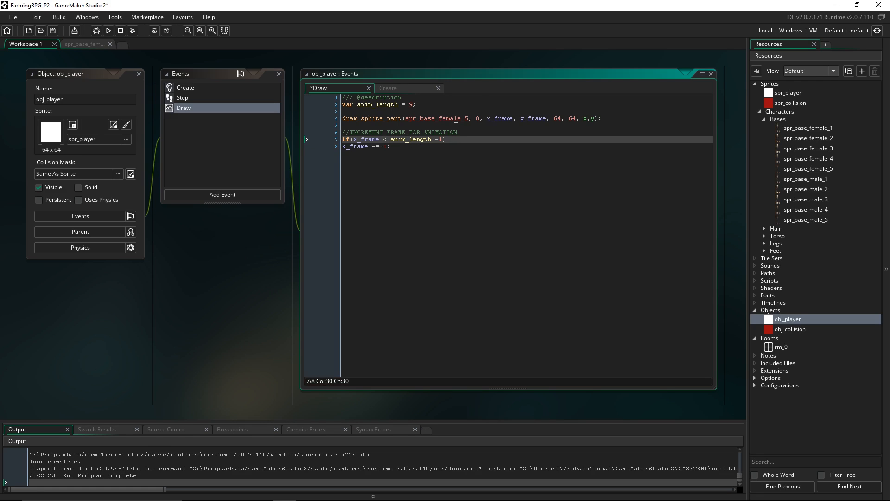
key(Delete)
text({x_frame += 1;)
key(End)
text(})
Step: Add an aligned else { x_frame = 0; } branch below the frame increment condition
key(Return)
text(e)
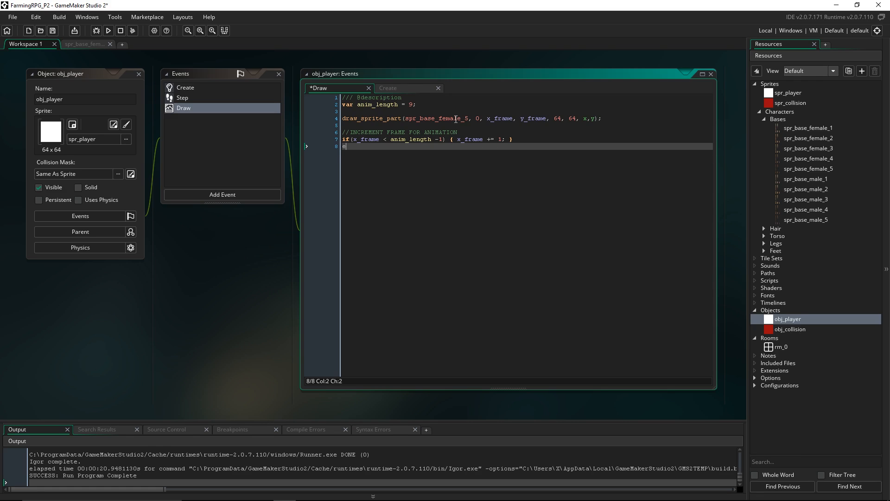
text(lse)
key(Tab)
key(Tab)
key(Tab)
key(Tab)
text({ x_frame = 0;  })
Step: Declare var frame_size = 64; below anim_length, keeping a blank line before the draw call
click(487, 119)
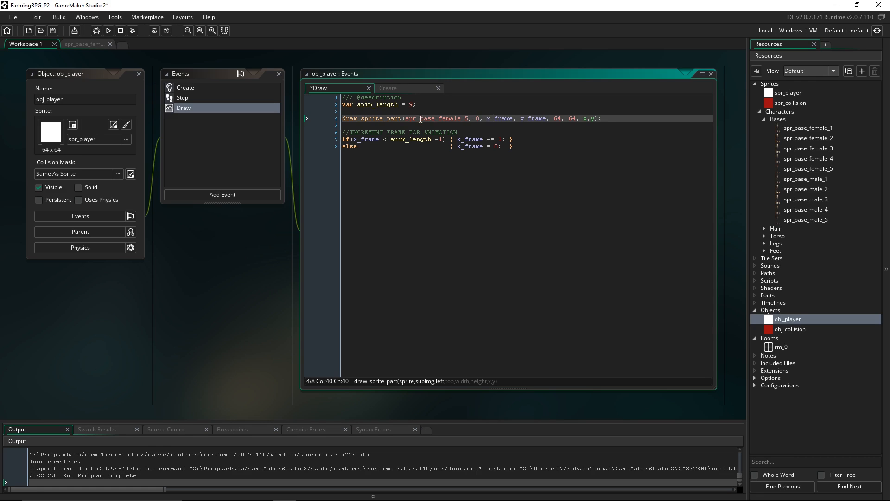
key(Up)
text(var )
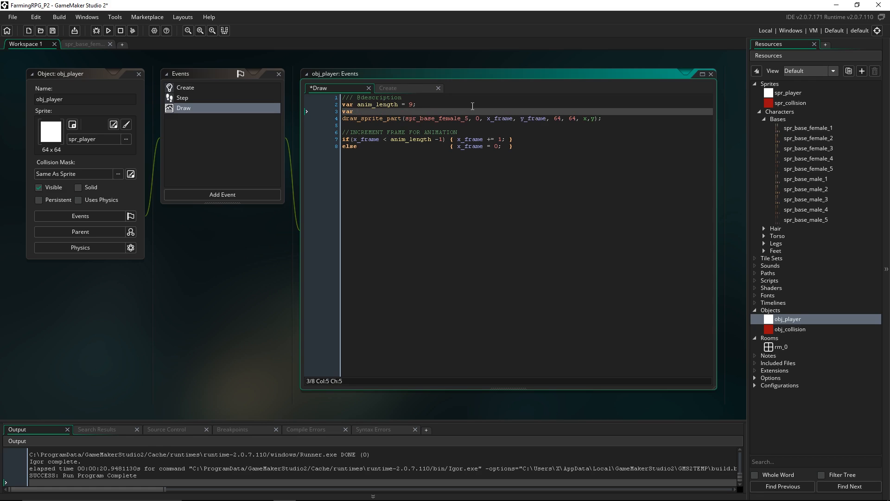
text(frame_size = 64;)
key(Return)
Step: Replace the width and height arguments of draw_sprite_part with frame_size
double_click(378, 112)
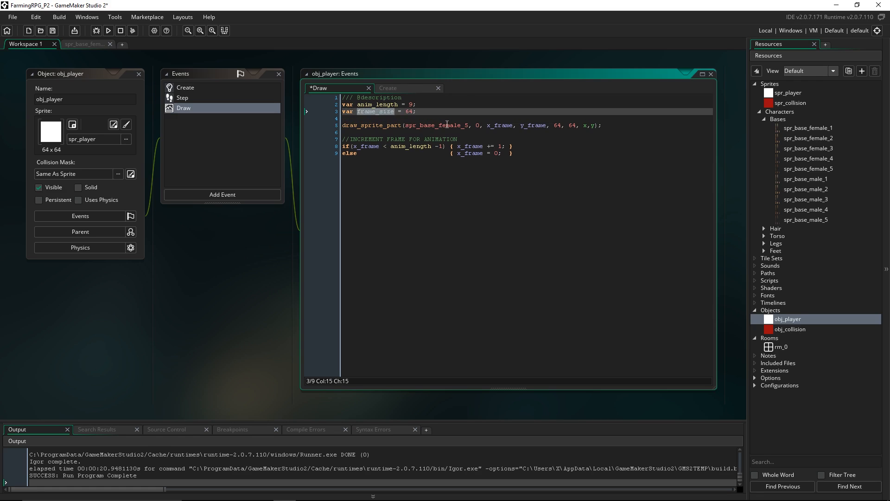
key(ctrl+c)
double_click(558, 126)
key(ctrl+v)
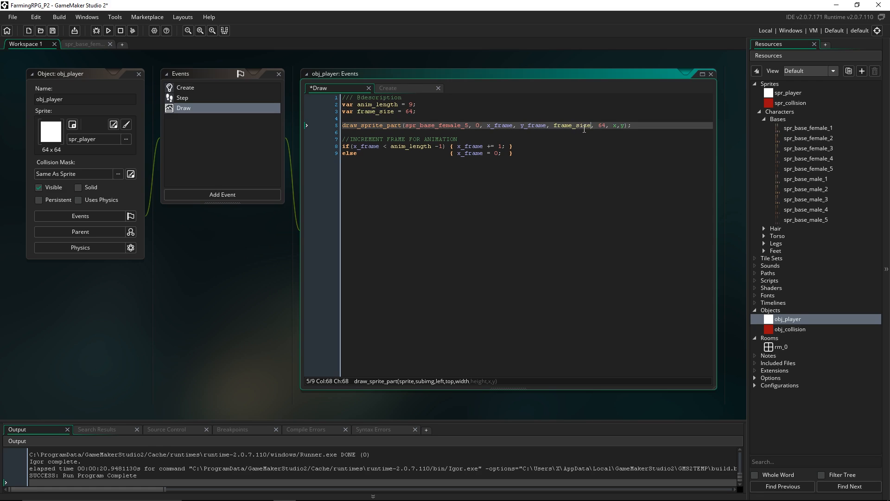
double_click(603, 125)
key(ctrl+v)
click(431, 110)
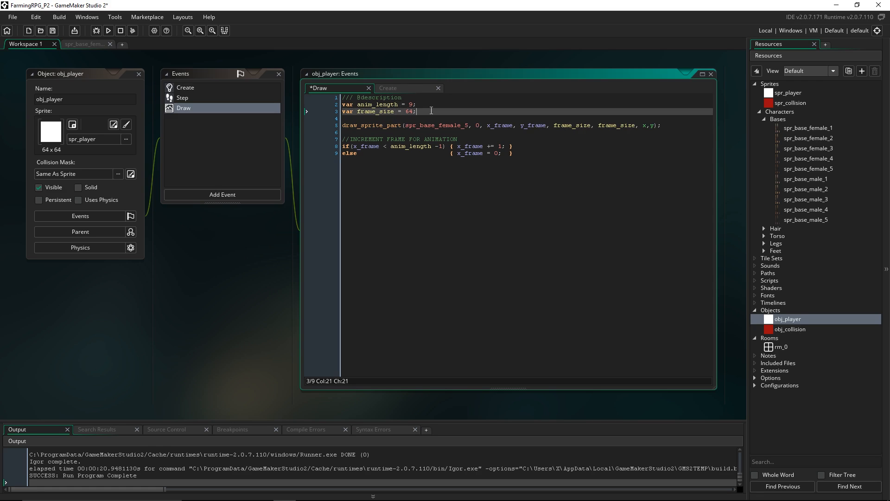
Step: Change the left argument of draw_sprite_part to x_frame*frame_size and test-run the game
click(495, 126)
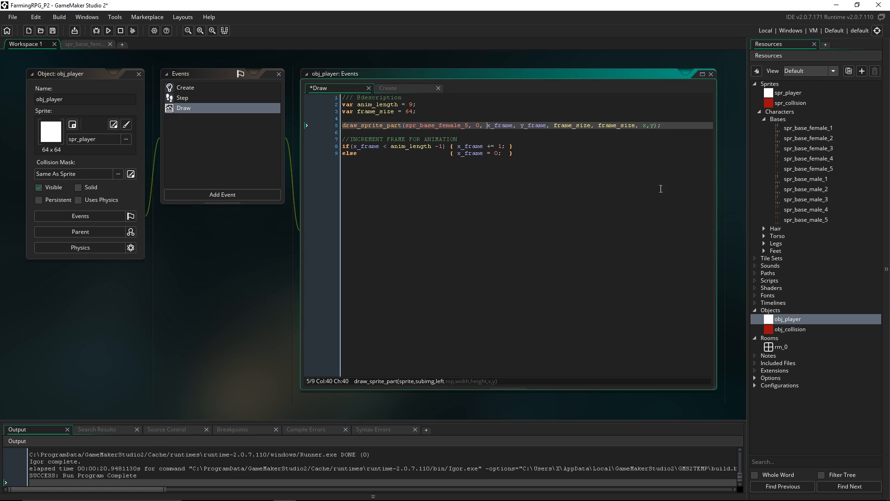
click(514, 126)
text(*frame_size)
click(530, 159)
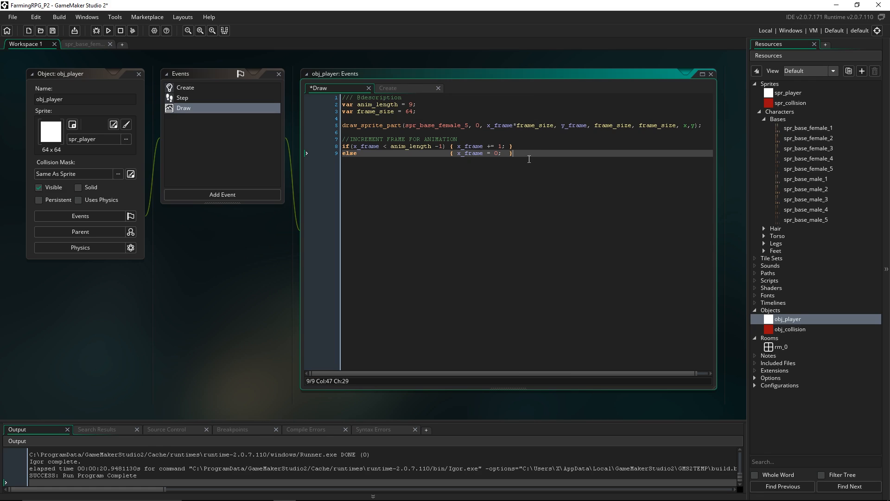
key(F5)
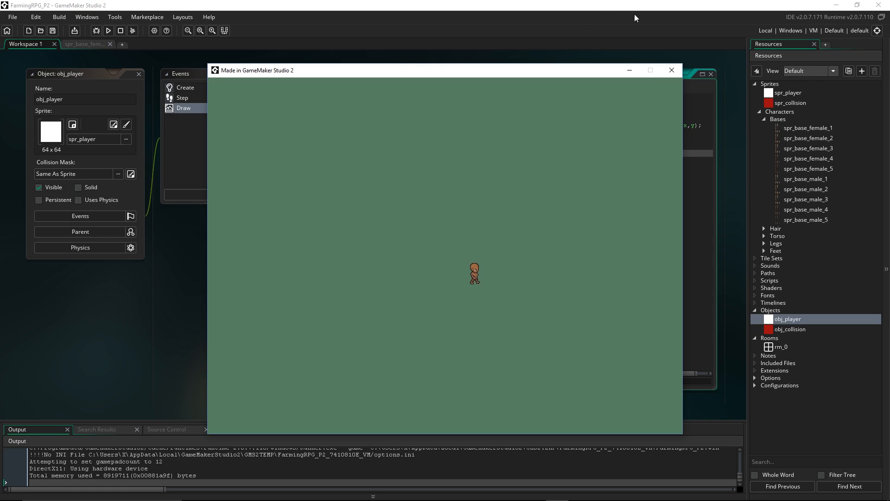
click(671, 70)
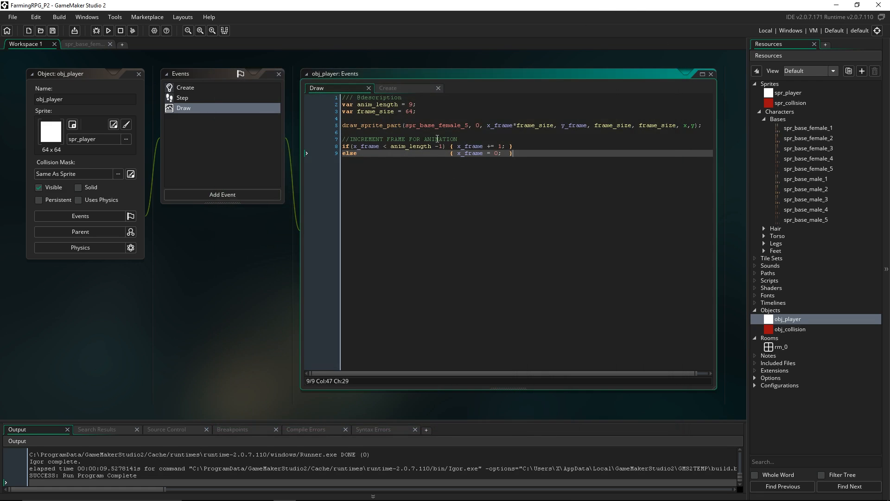
Step: Declare var anim_speed = 12; below frame_size in the Draw event, checking the playback speed setting of spr_base_female_1 for comparison
click(437, 111)
key(Return)
text(var )
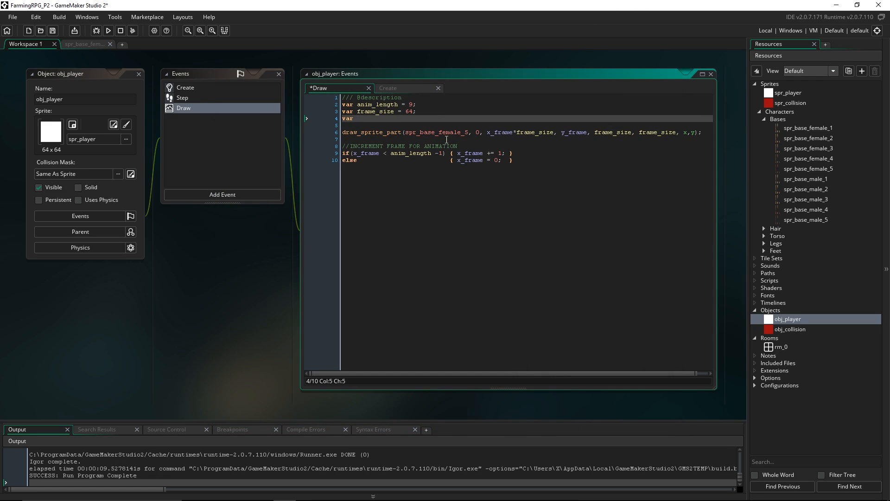
text(anim_speed =)
double_click(811, 129)
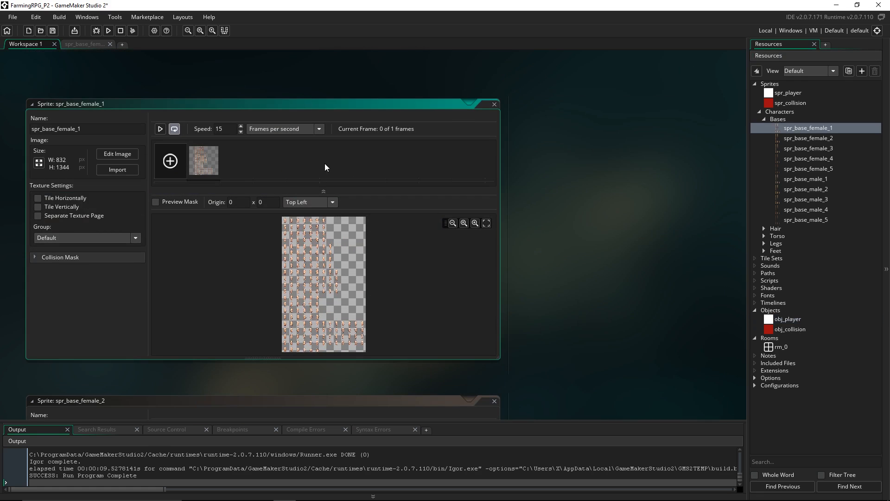
drag(230, 129, 215, 126)
double_click(783, 323)
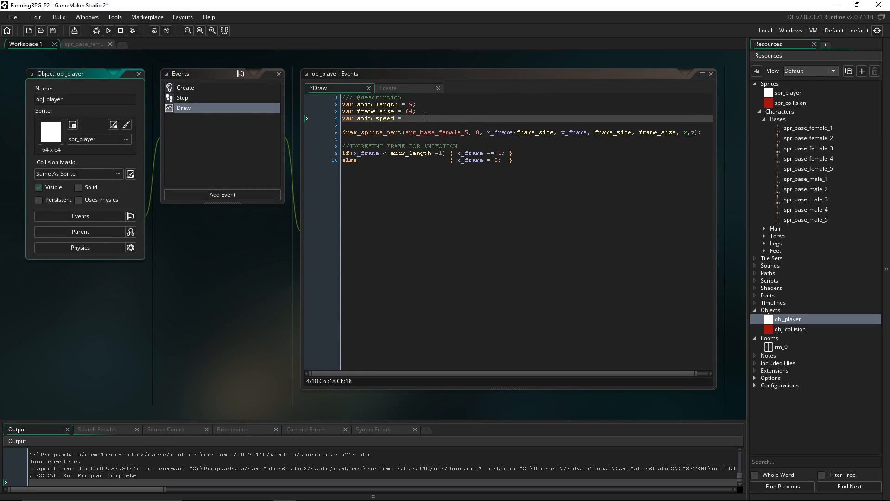
click(425, 118)
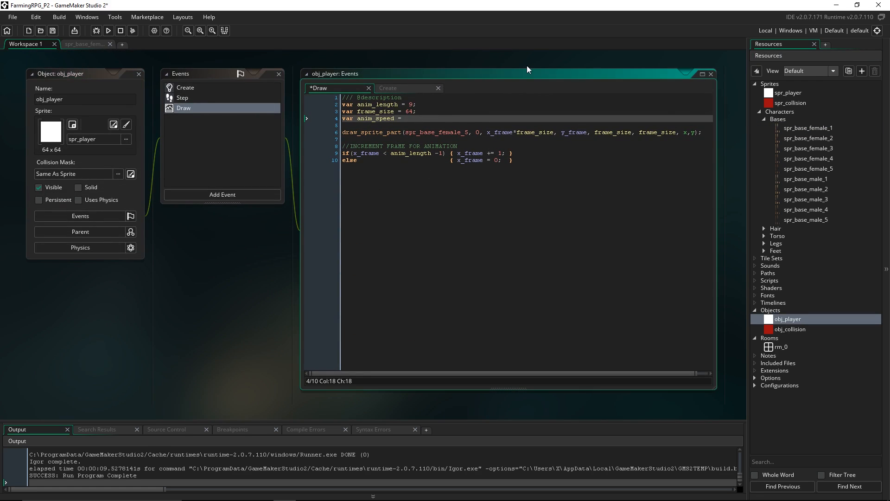
text(12;)
Step: Replace the fixed increment of x_frame with anim_speed/60
double_click(501, 153)
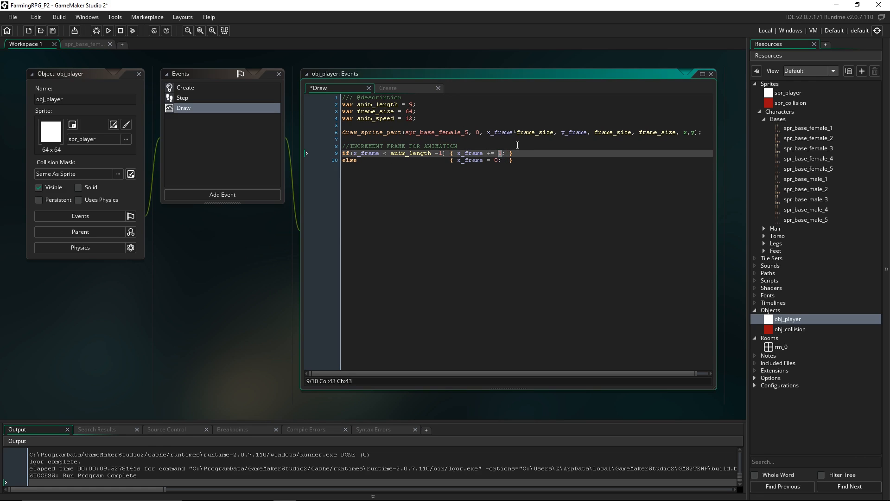
text(anim_speed/60)
drag(550, 153, 498, 153)
Step: Wrap x_frame in floor() within the left argument of draw_sprite_part and test-run the game
click(489, 133)
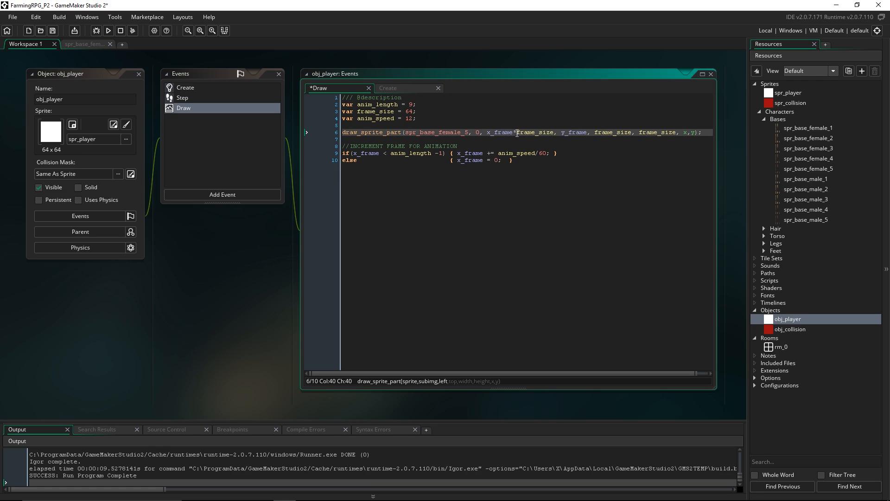
drag(513, 132, 487, 131)
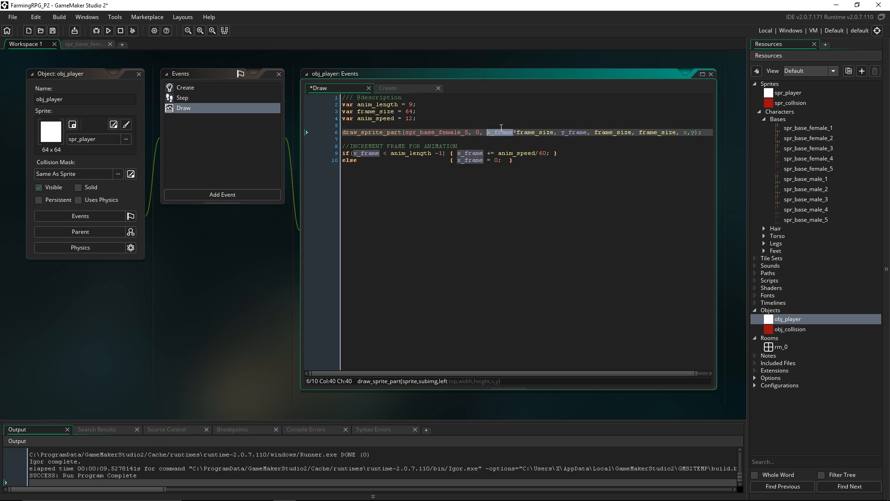
click(496, 130)
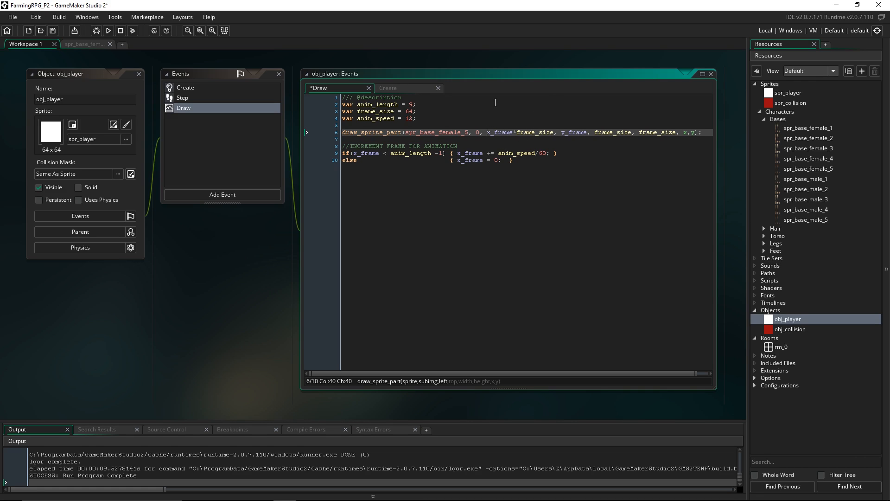
text(floor()
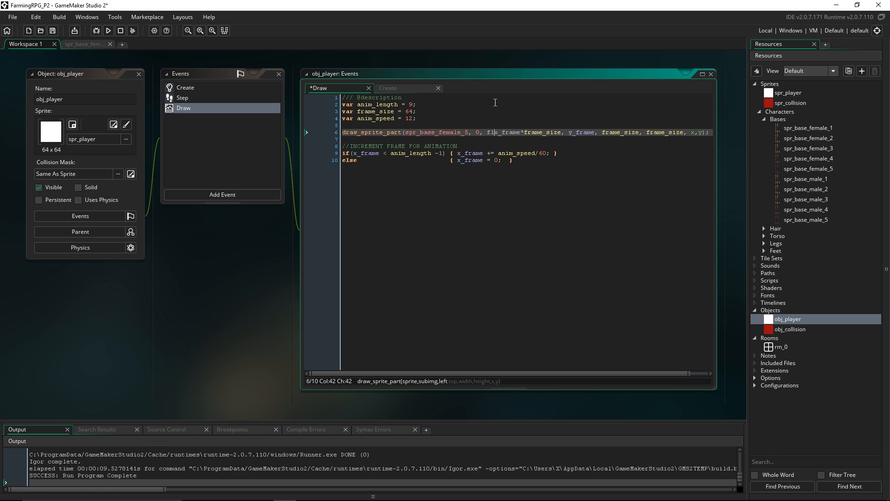
key(Right)
key(Right)
key(Right)
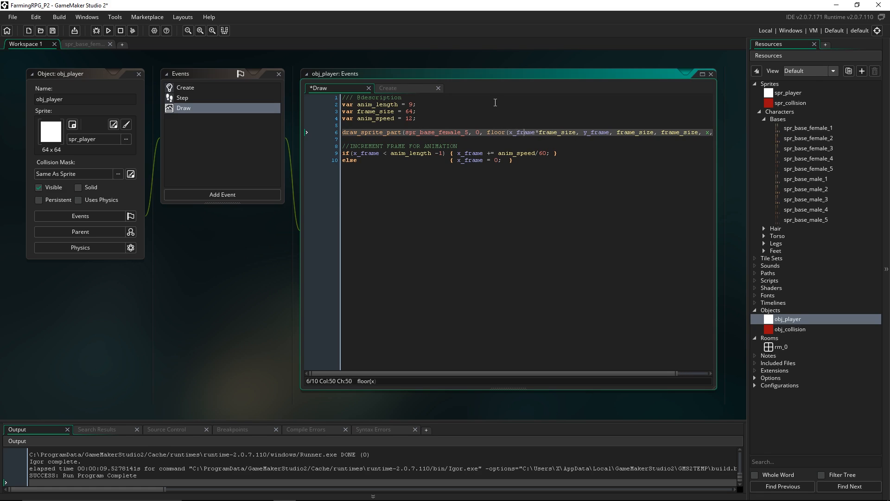
text())
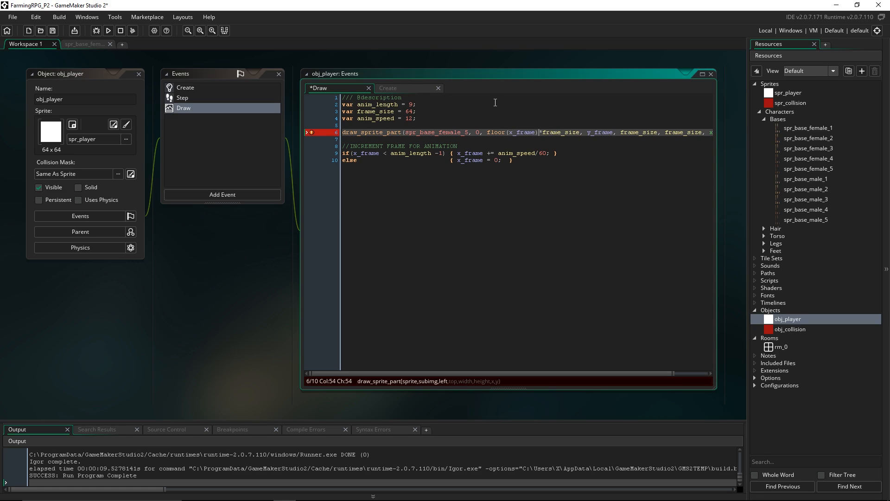
click(543, 197)
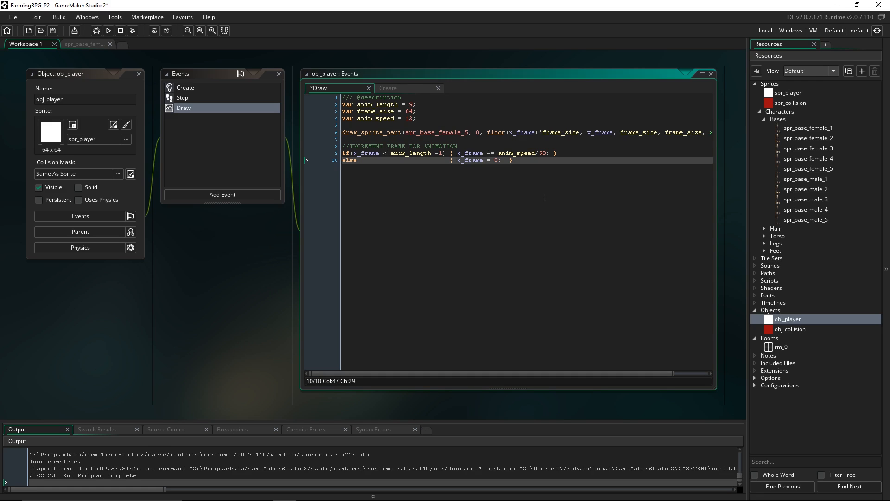
key(F5)
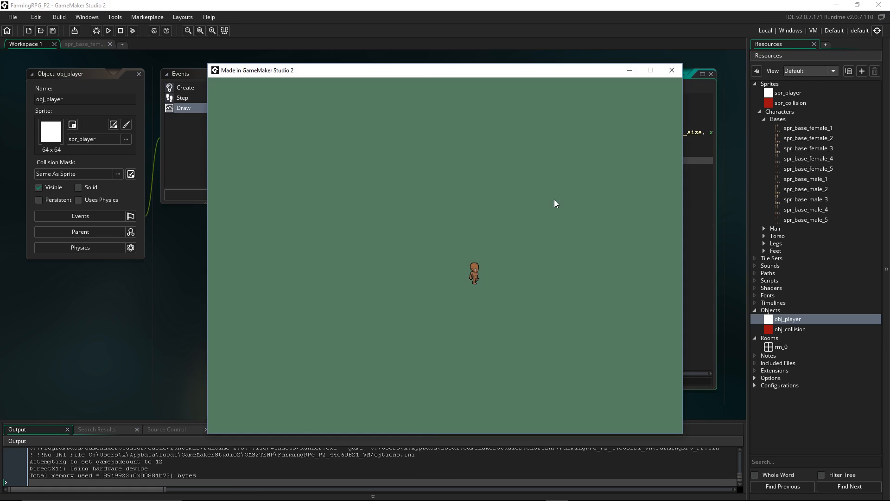
click(672, 70)
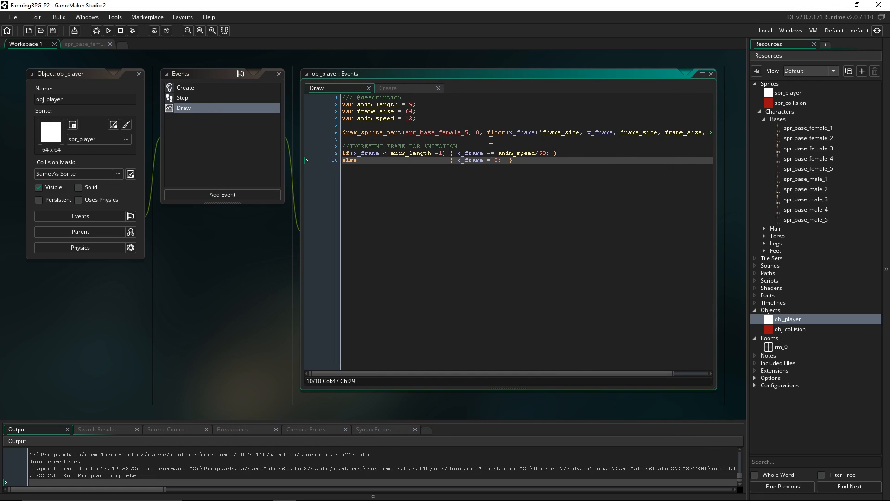
Step: Examine the row positions of the walking frames in spr_base_female_5's image against the y_frame argument, and return to obj_player's Draw event
click(417, 133)
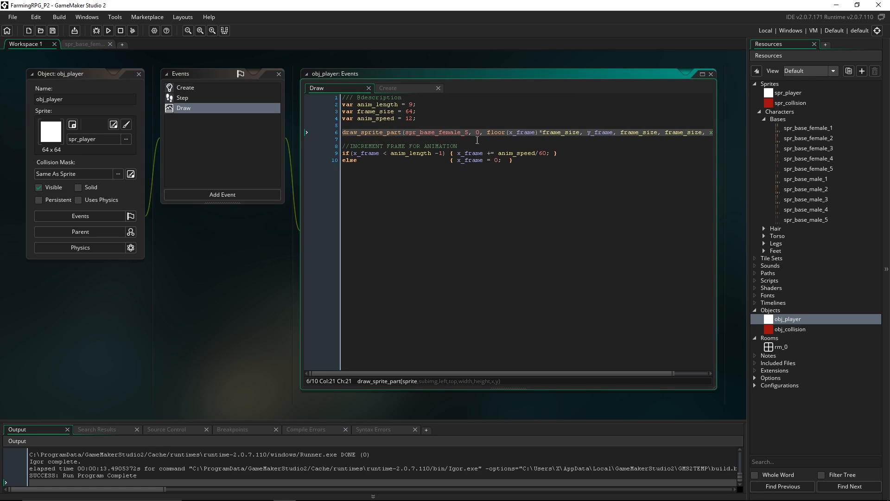
drag(587, 133, 610, 133)
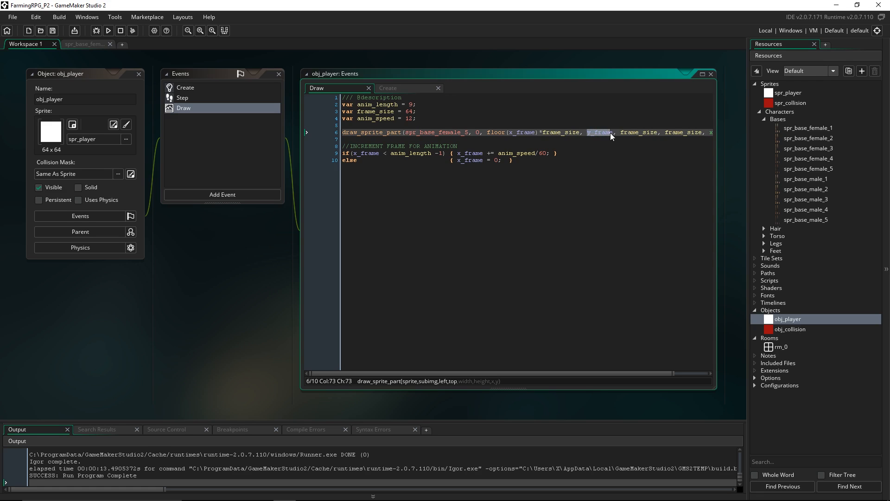
double_click(804, 166)
double_click(206, 165)
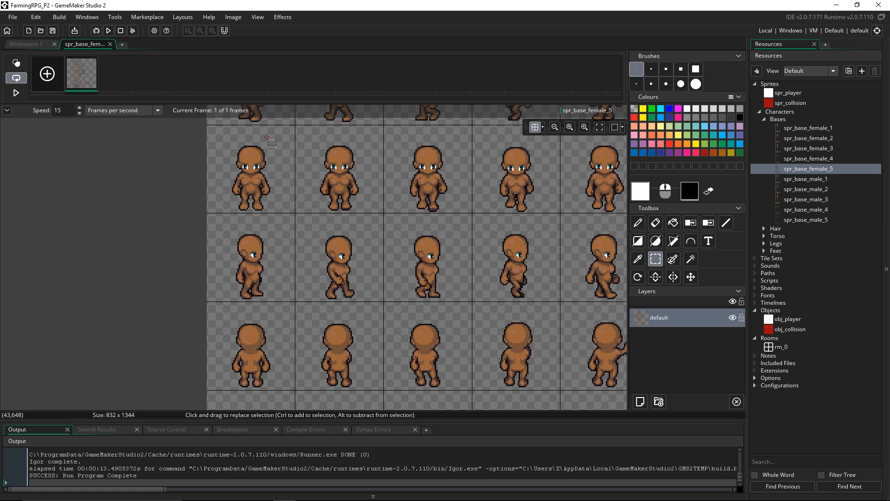
drag(207, 124, 314, 193)
click(209, 216)
scroll(204, 209, up, 3)
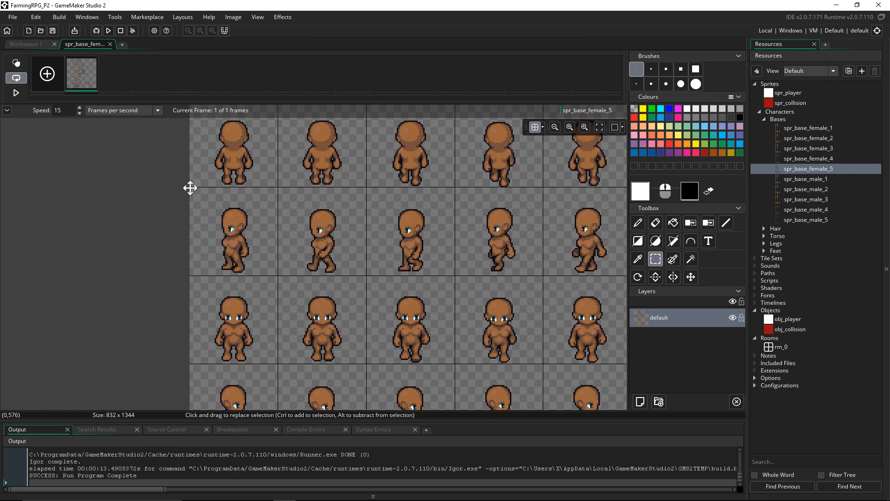
scroll(191, 186, up, 2)
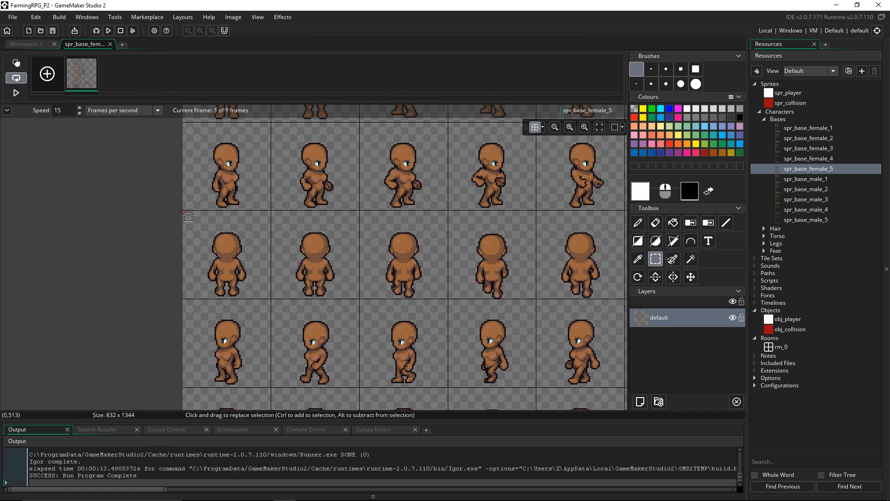
scroll(139, 195, down, 4)
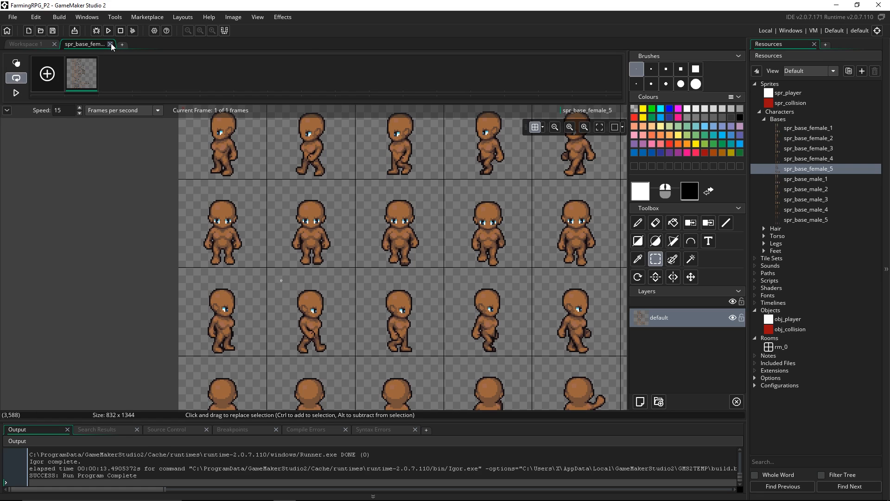
click(110, 44)
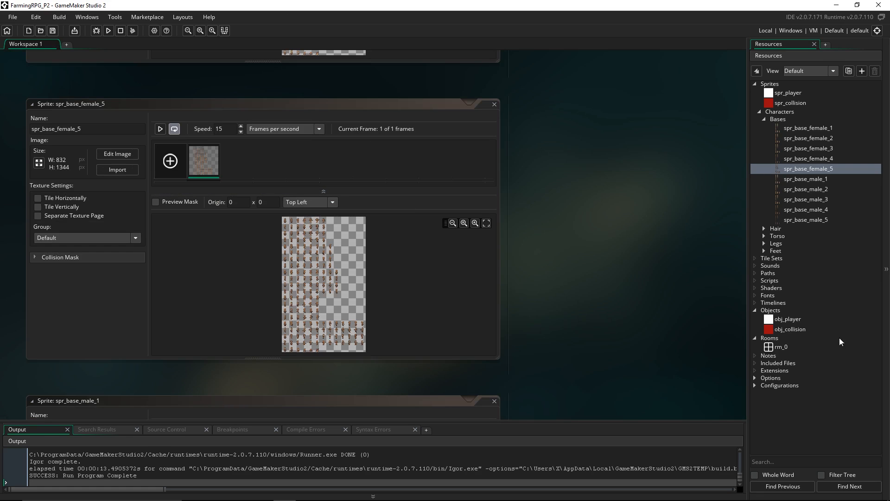
double_click(786, 319)
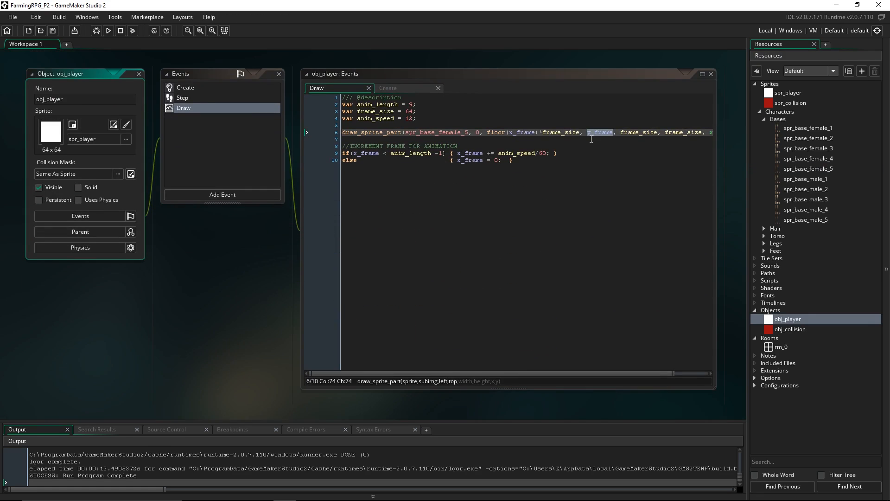
Step: Examine where moveX and moveY are reset and assigned in obj_player's Step event
click(570, 133)
click(418, 124)
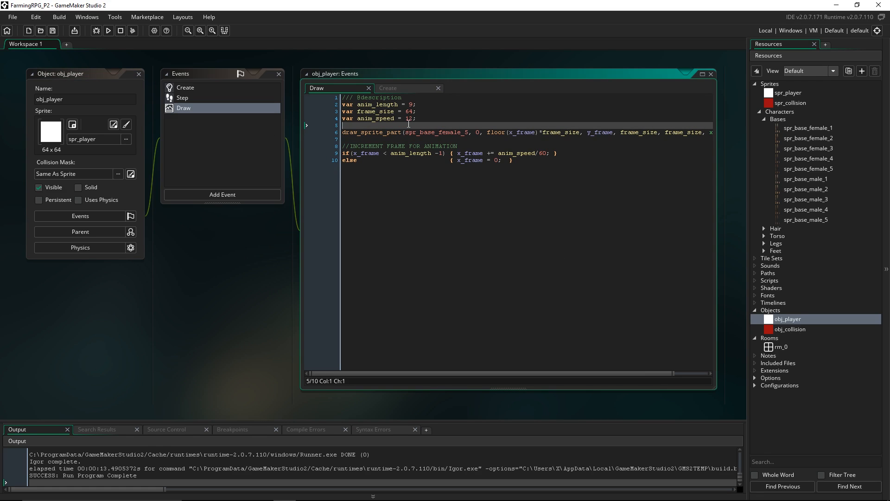
click(208, 98)
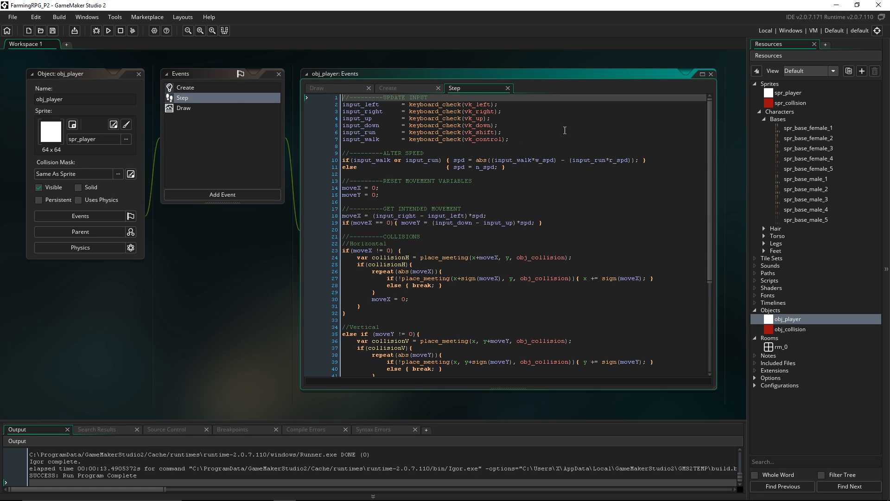
click(342, 195)
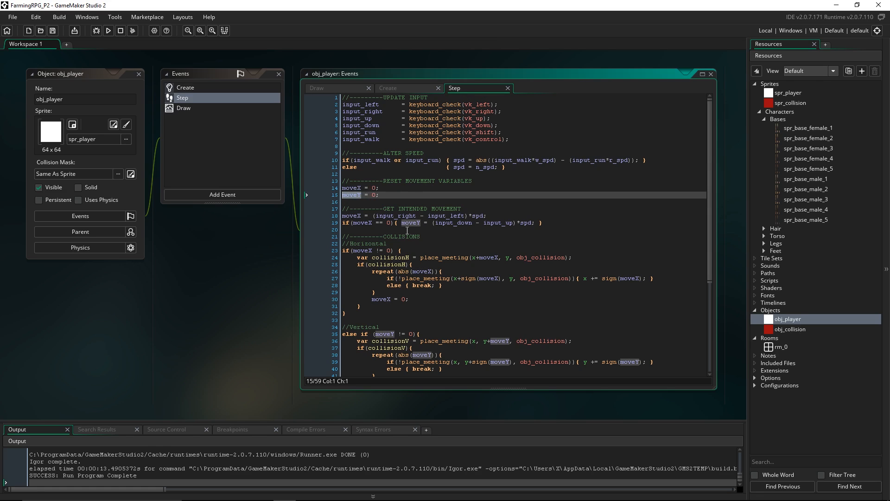
key(ctrl+z)
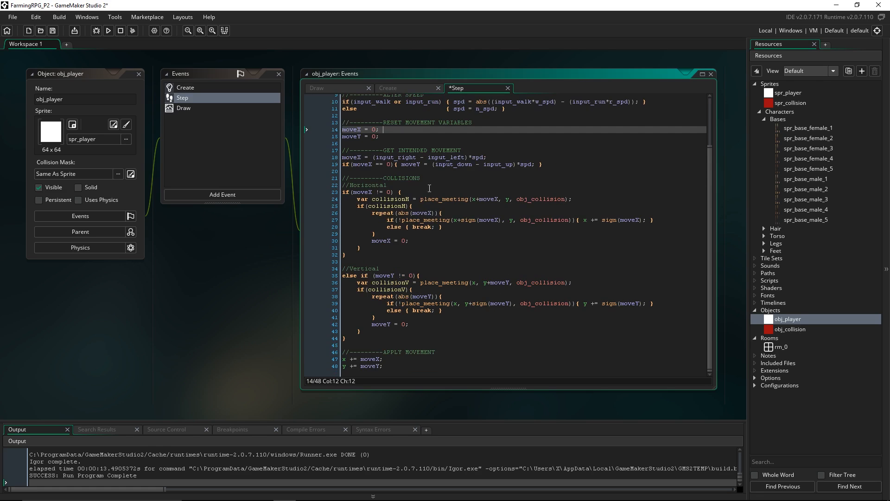
scroll(429, 189, up, 3)
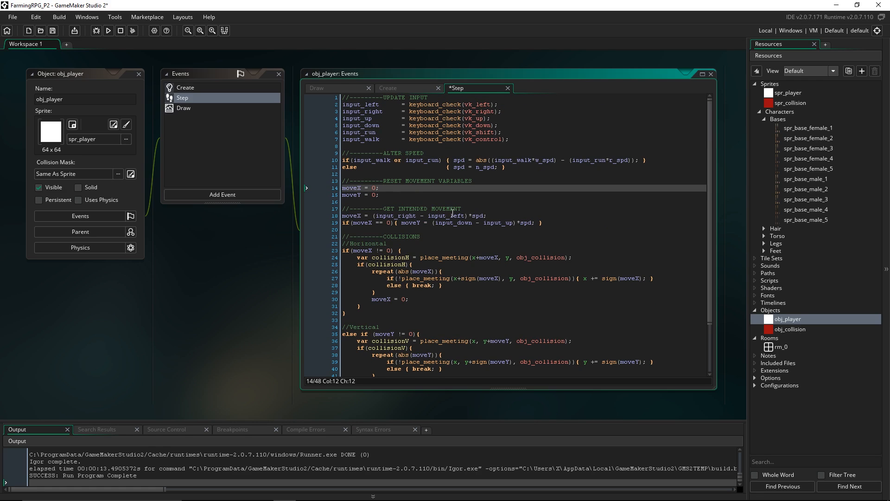
drag(362, 188, 338, 191)
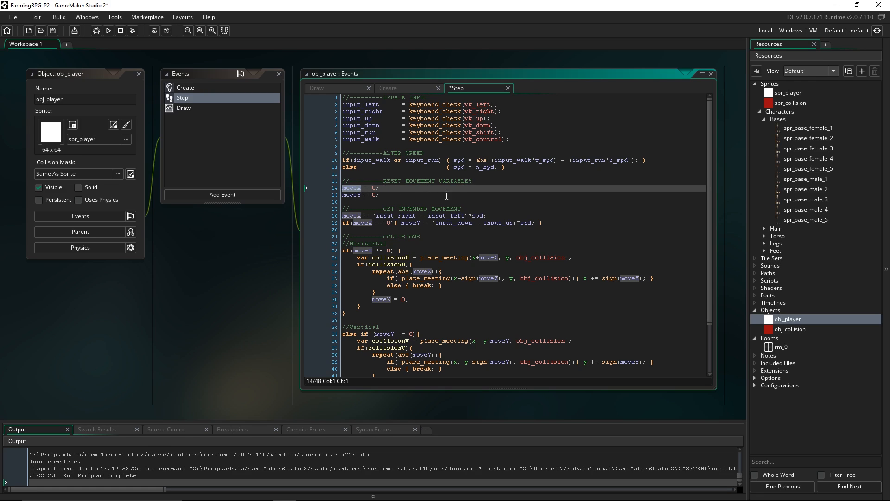
drag(362, 195, 327, 196)
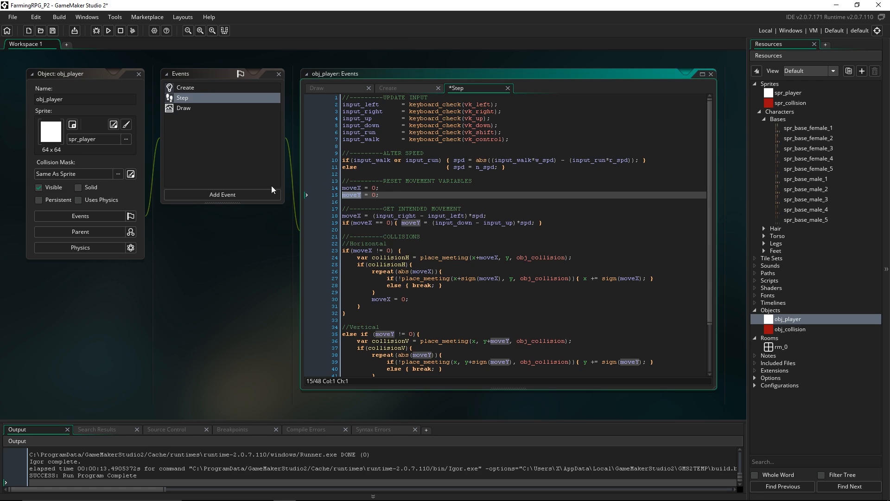
Step: Start a condition above draw_sprite_part in the Draw event with if(moveX < 0) y_frame =
click(205, 110)
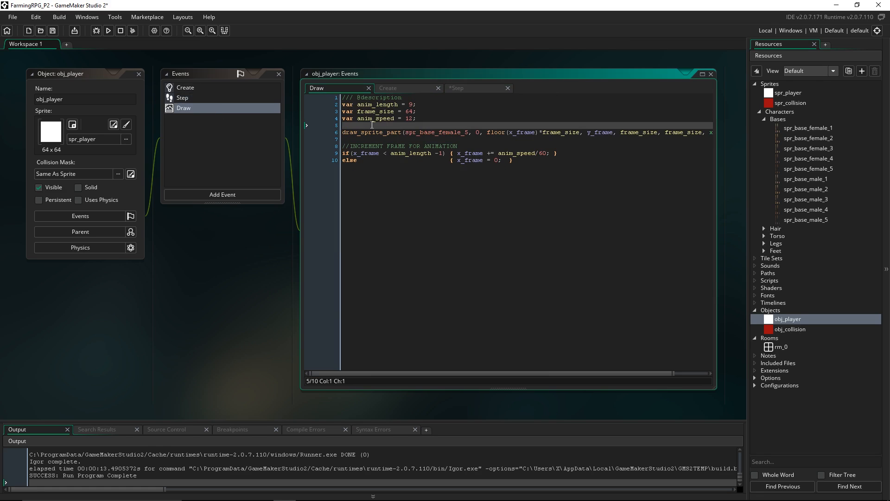
key(Return)
key(Return)
key(Up)
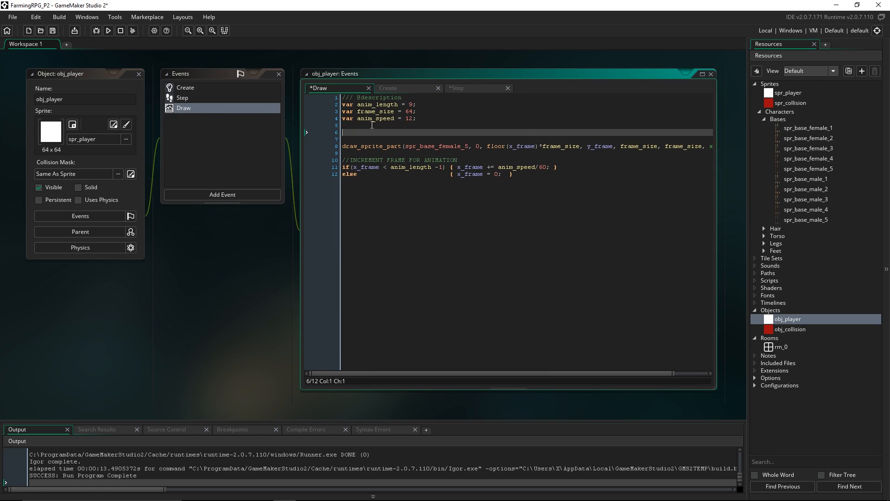
text(if(move)
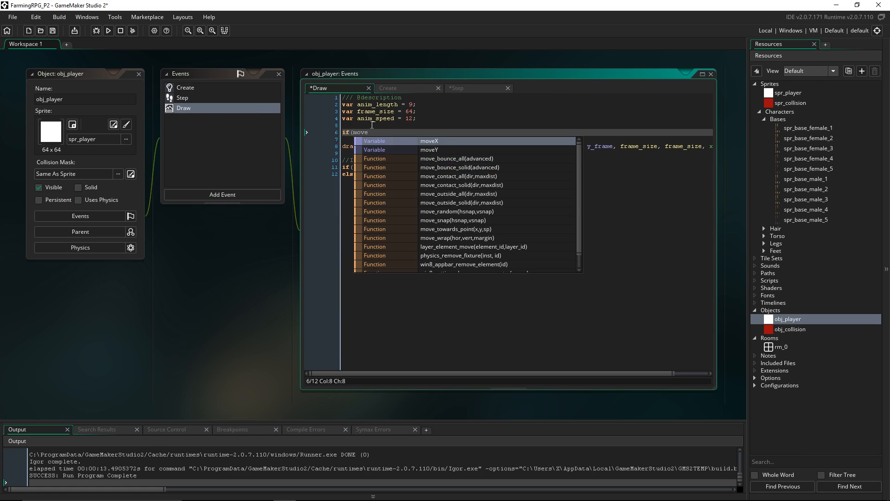
text(X < 0)
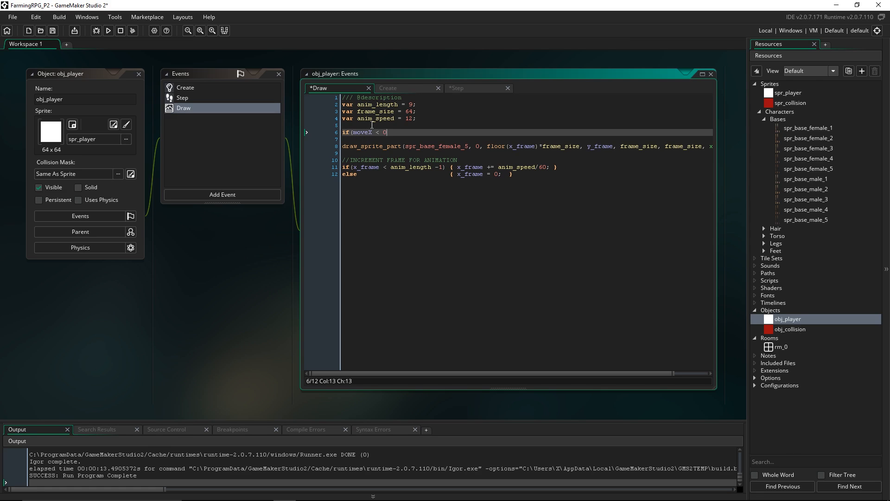
text() y_frame =)
Step: Examine which row of spr_base_female_5's image holds each walking direction, and return to obj_player's Draw event
double_click(836, 169)
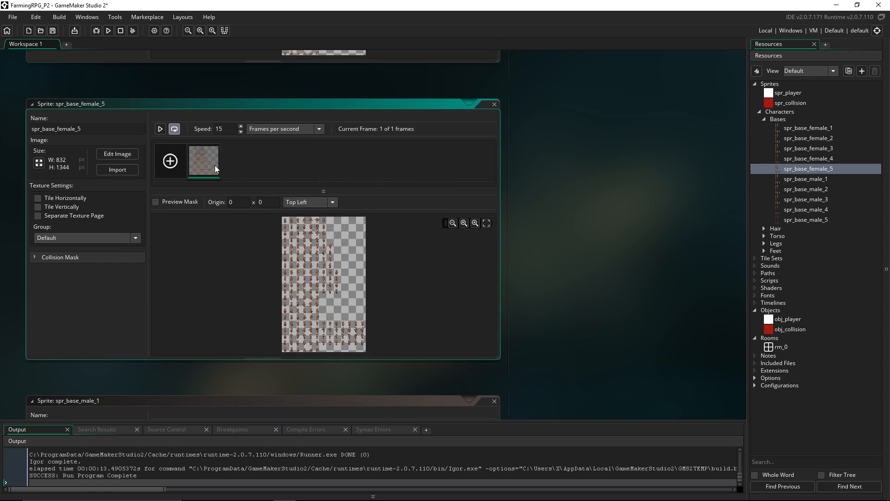
double_click(205, 165)
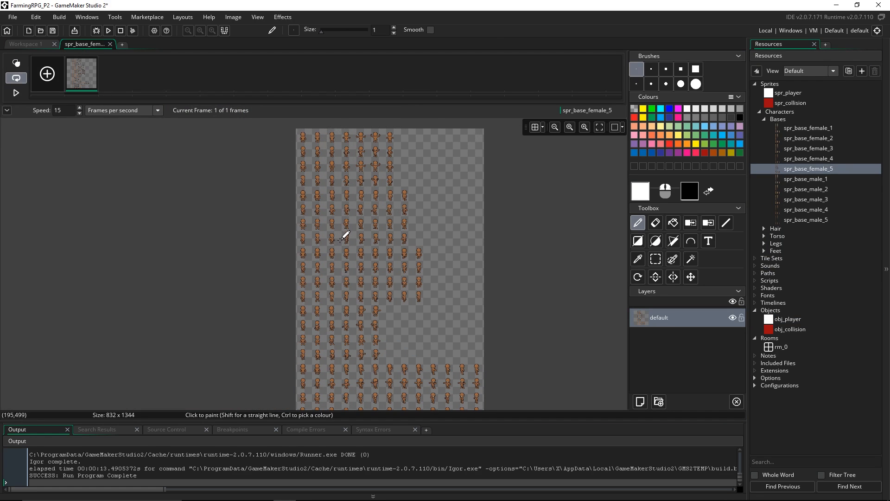
middle_drag(327, 257, 352, 267)
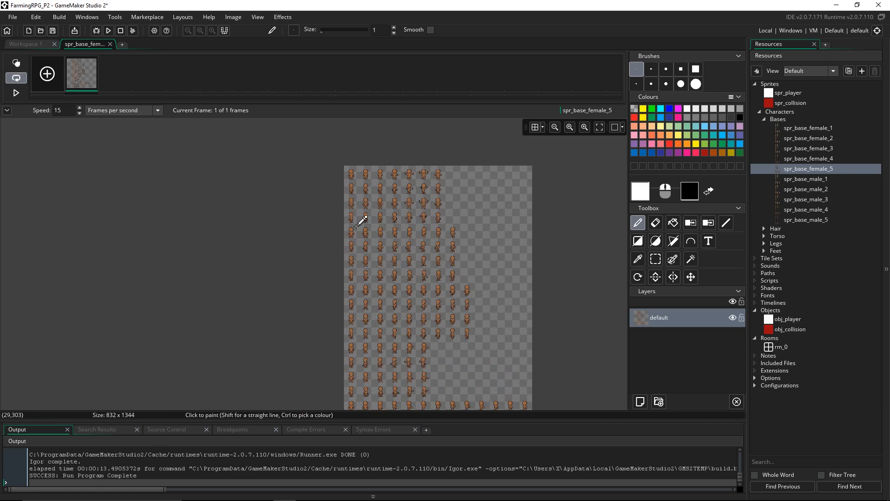
ctrl+scroll(358, 224, up, 3)
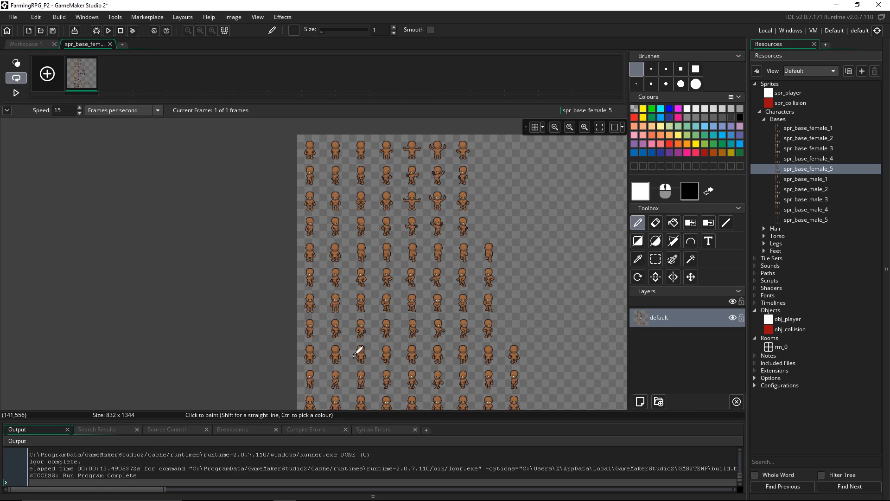
mouse_move(322, 355)
middle_down()
mouse_move(304, 294)
mouse_move(294, 293)
middle_up()
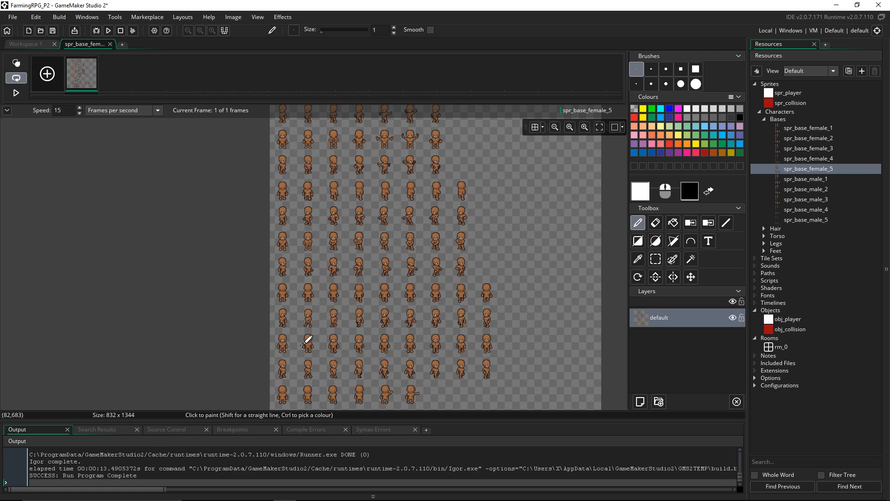
middle_drag(306, 343, 319, 339)
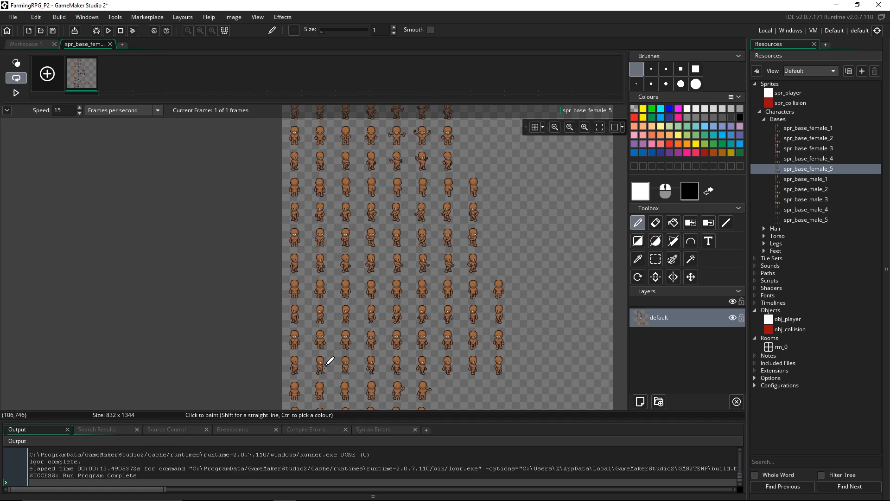
click(111, 44)
double_click(784, 319)
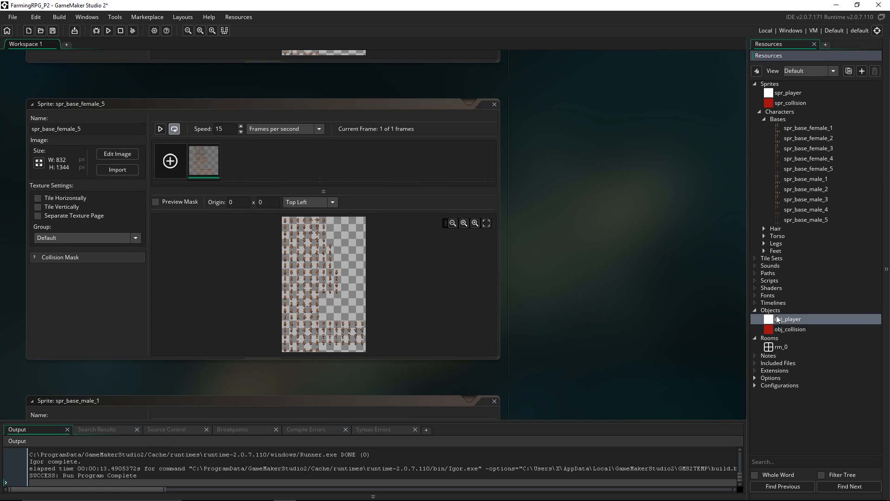
Step: Complete the moveX < 0 condition with y_frame = 9; and multiply y_frame by frame_size in draw_sprite_part
click(437, 131)
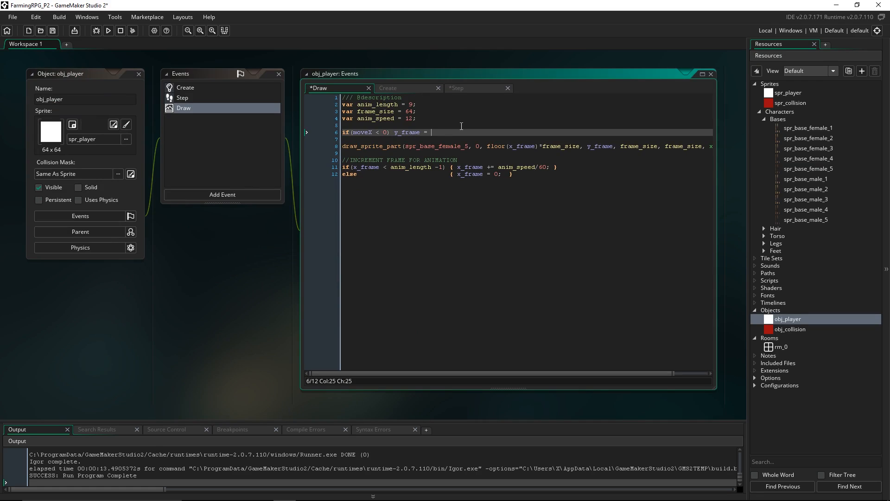
text(9)
click(612, 148)
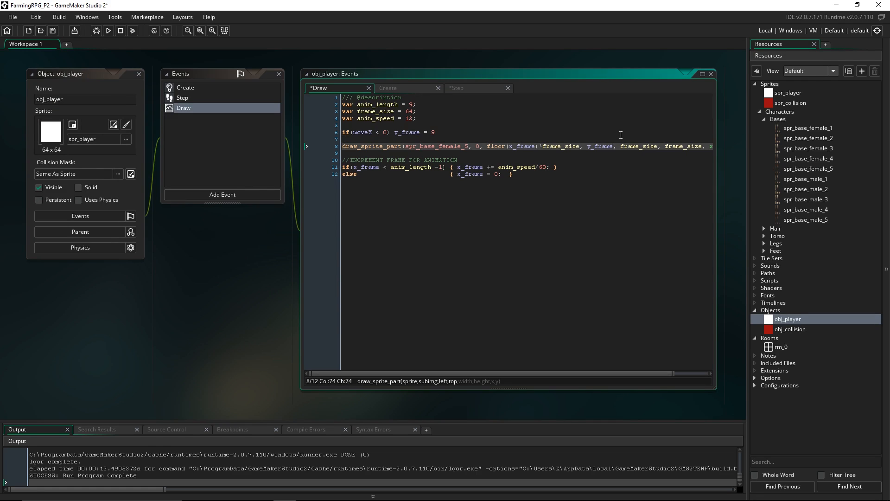
text(*frame_size)
click(455, 132)
text(;)
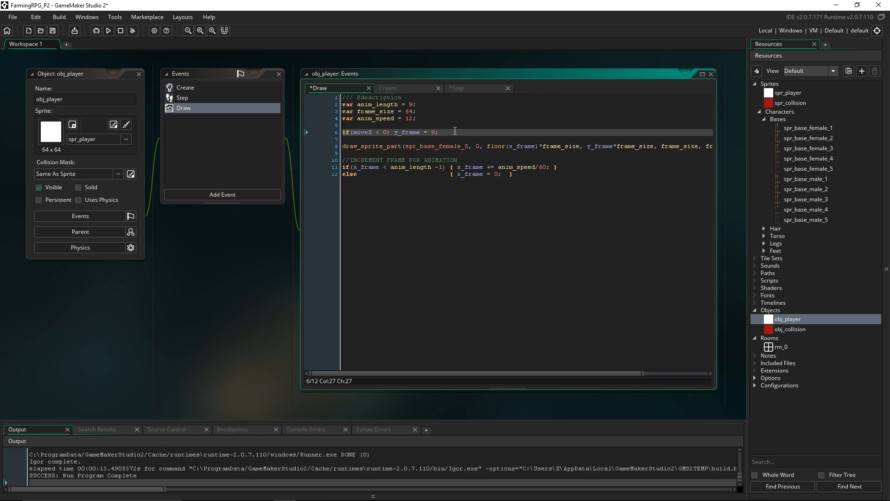
Step: Duplicate the moveX condition on the line below as an else if, and align the two conditions with spacing
key(Return)
key(Up)
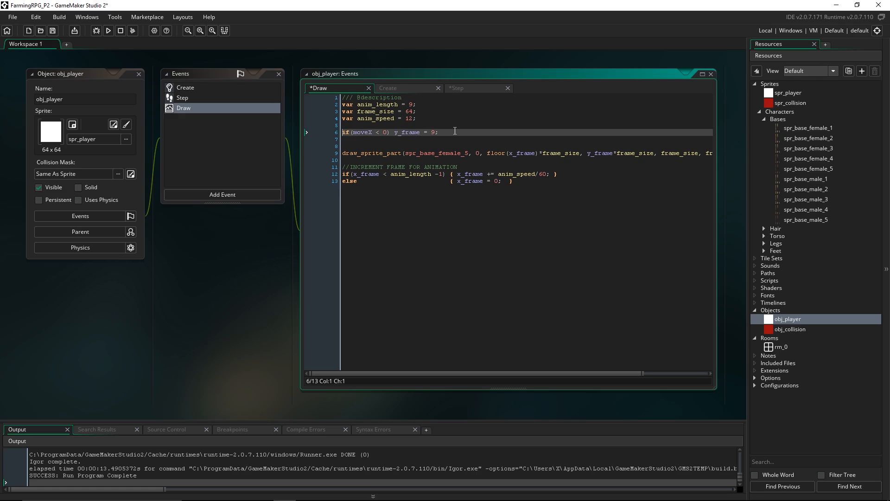
key(shift+End)
key(ctrl+c)
key(Down)
key(ctrl+v)
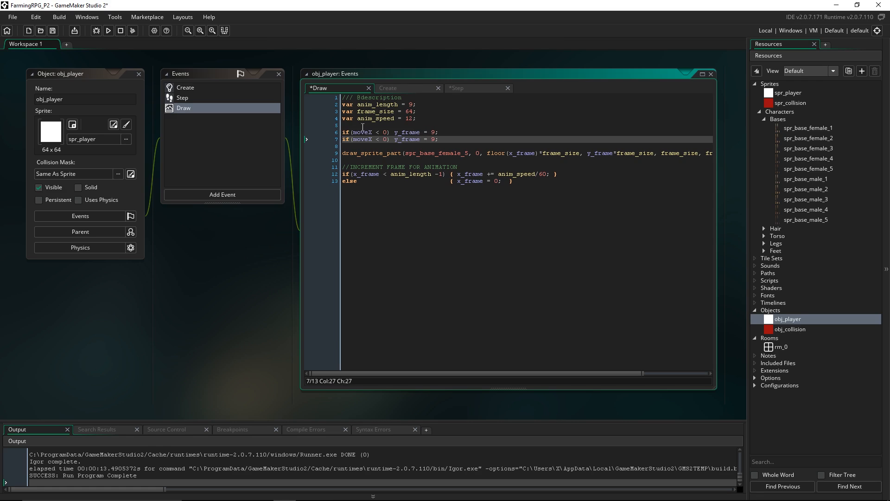
key(Home)
text(else)
click(349, 131)
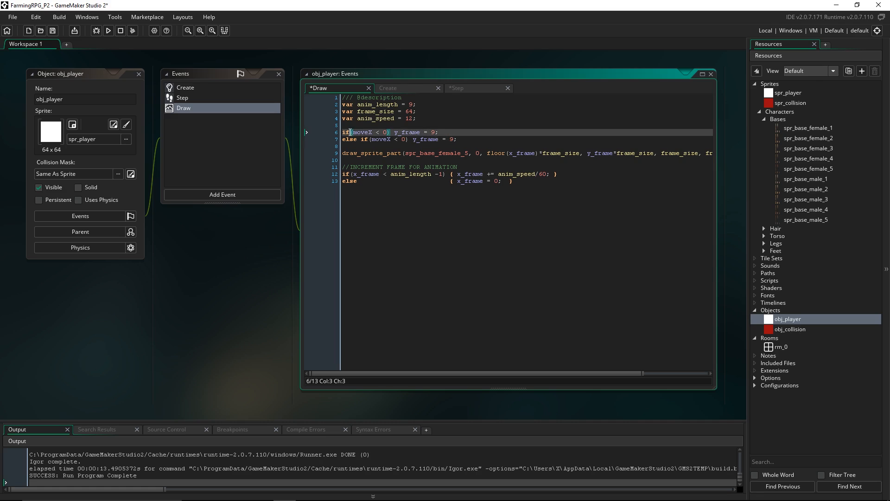
key(Tab)
key(Tab)
click(370, 139)
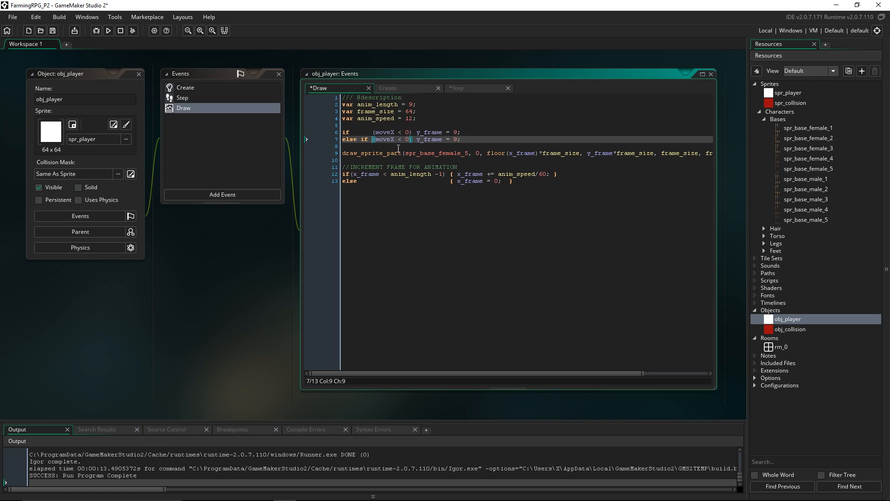
Step: Change the else if line to test moveX > 0 and assign y_frame = 11
click(402, 139)
key(shift+Left)
text(>)
key(End)
key(BackSpace)
text(11)
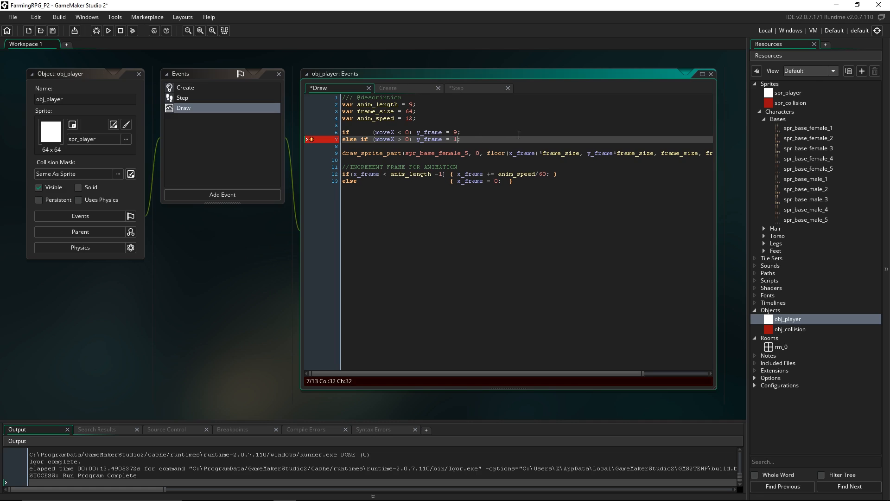
Step: Add two copies of the else if line below it and change their variable to moveY
key(Return)
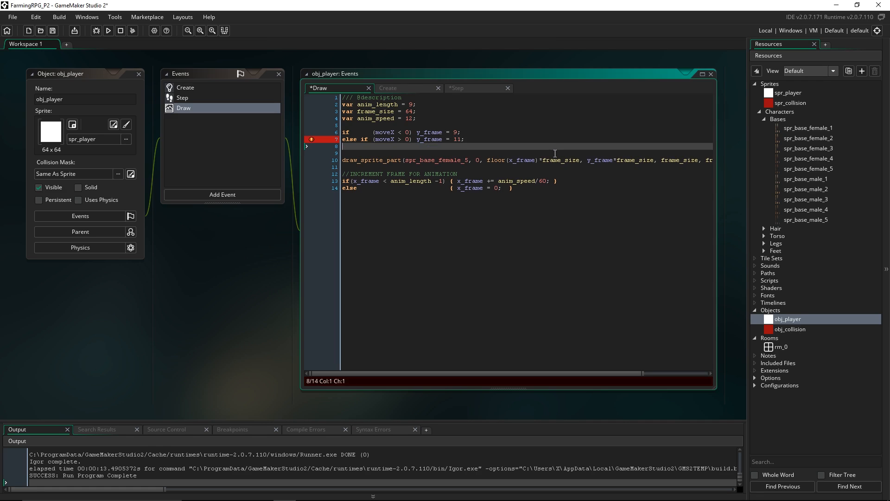
key(ctrl+v)
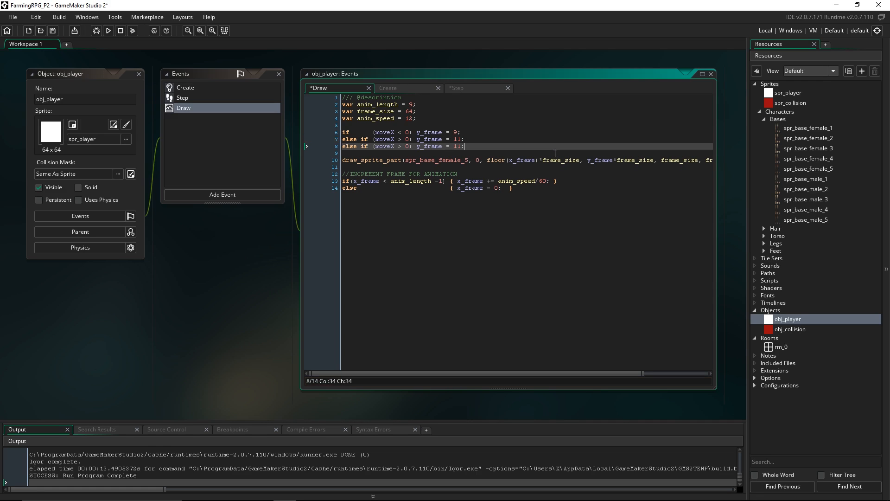
key(Return)
key(ctrl+v)
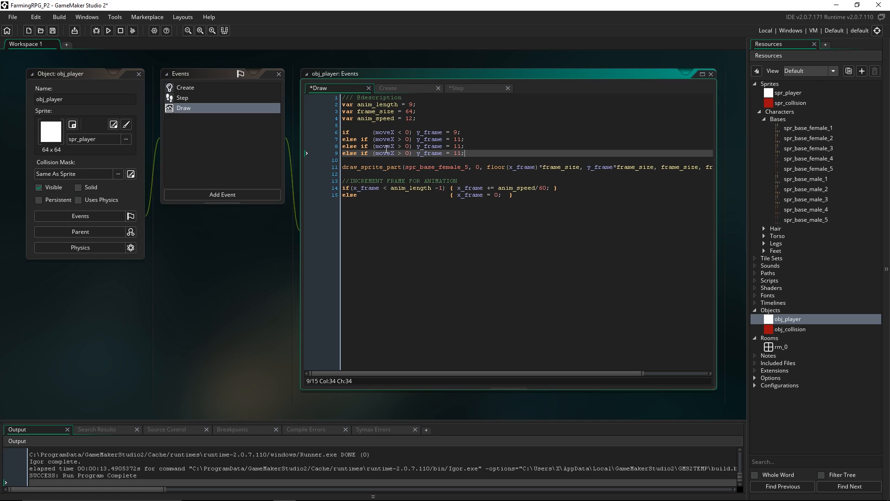
drag(395, 147, 392, 154)
text(YY)
Step: Make the first moveY condition test < 0 with y_frame = 8, and set y_frame to 10 in the second
click(402, 147)
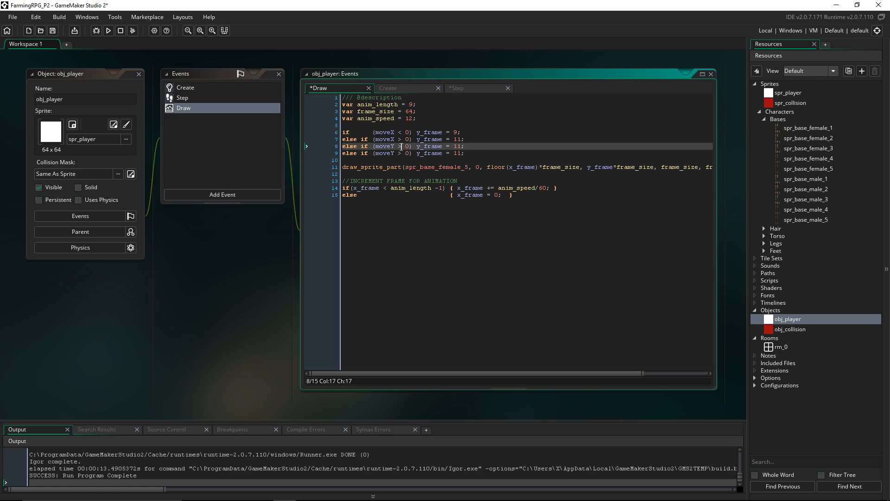
drag(402, 146, 398, 147)
text(<)
drag(462, 146, 457, 146)
text(8)
click(460, 153)
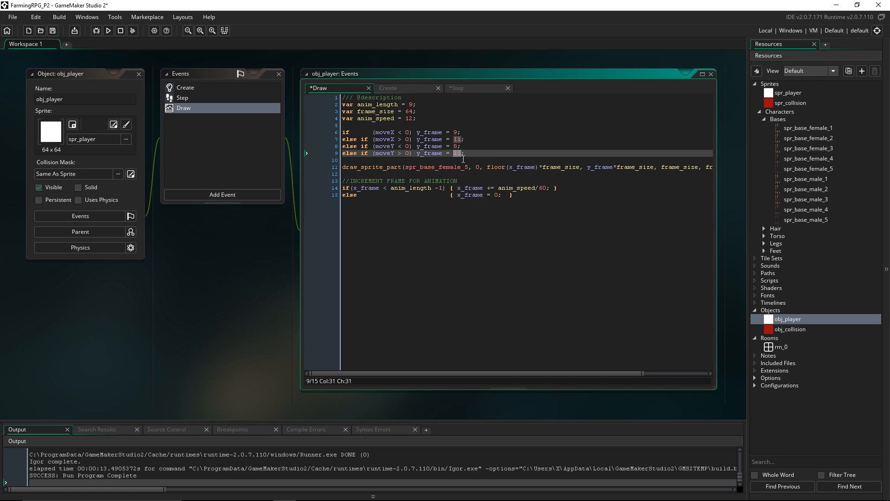
text(10)
click(527, 213)
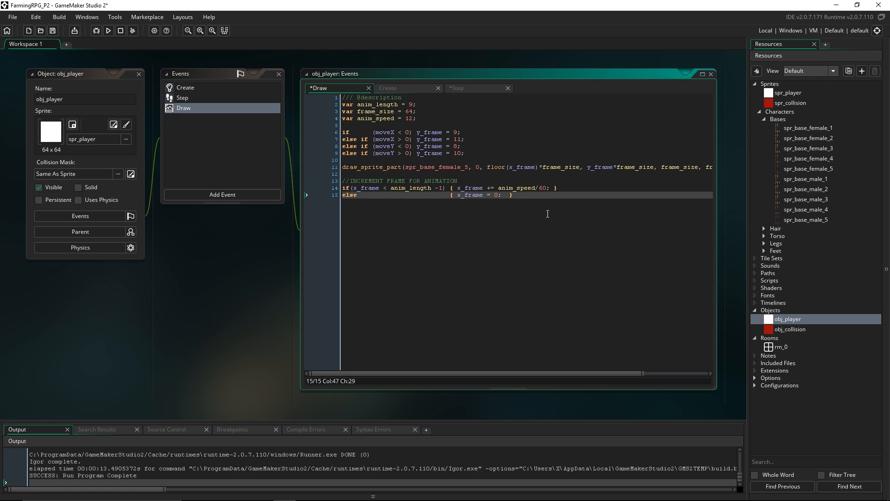
Step: Test-run the game, walk the character in all four directions to check the facing rows, and close the game window
key(F5)
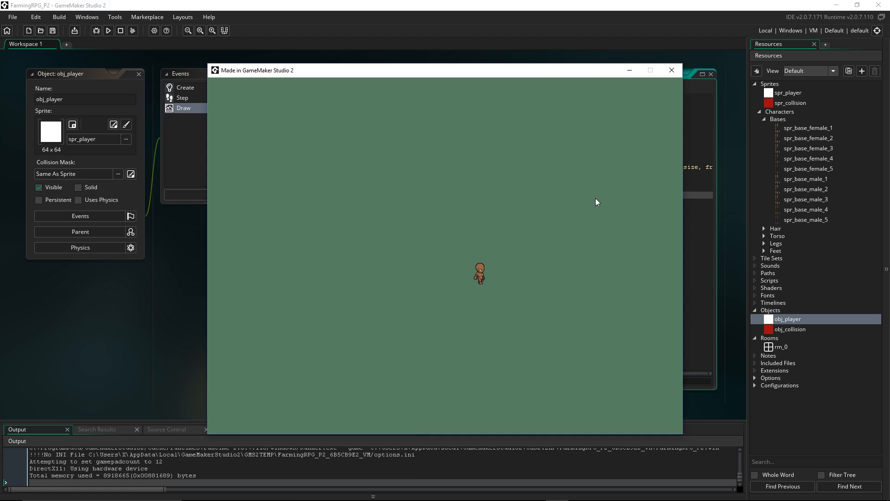
key(Right)
key(Left)
key(Up)
key(Right)
key(Down)
key(Left)
key(Up)
key(Right)
key(Down)
key(Right)
key(Left)
key(Up)
key(Down)
key(Left)
key(Right)
click(673, 72)
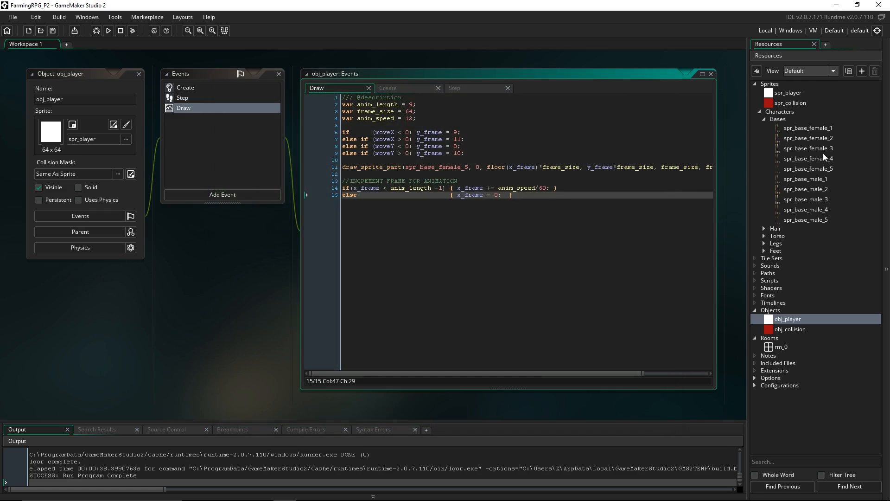
Step: Open the spr_base_female_5 sheet in the image editor, marquee the first column of frames to examine it, and clear the selection
double_click(808, 168)
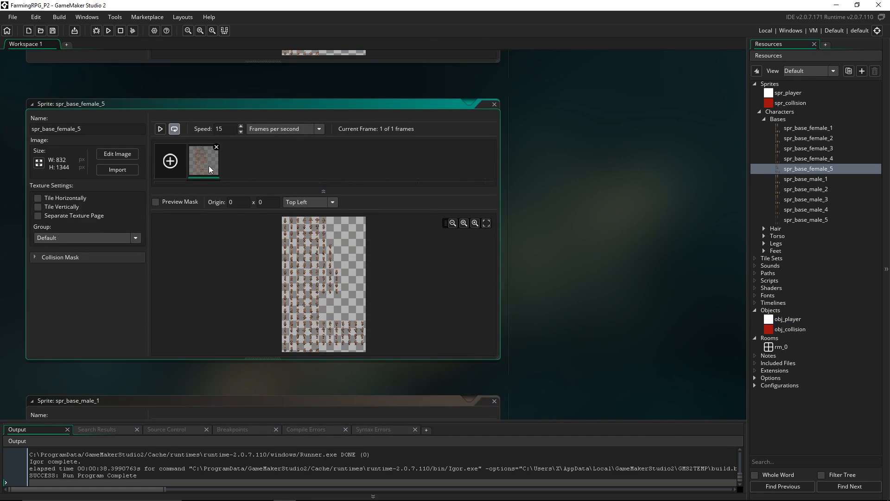
double_click(209, 170)
scroll(341, 261, up, 5)
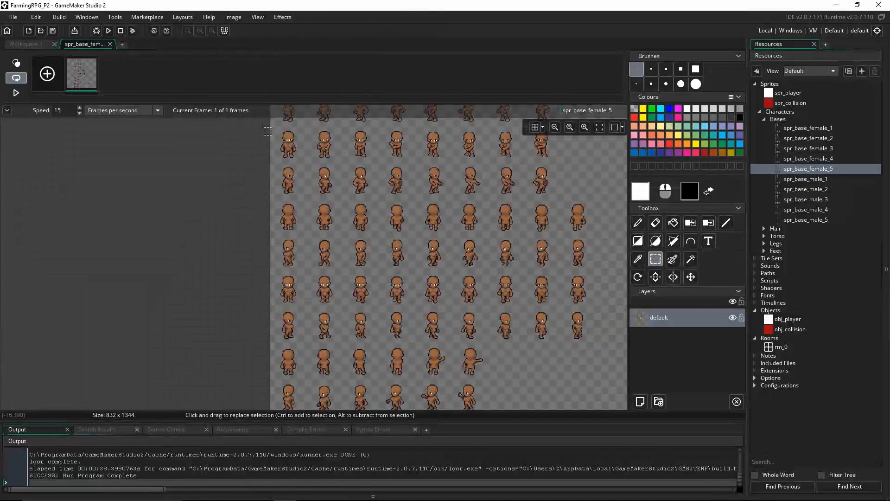
drag(268, 131, 306, 417)
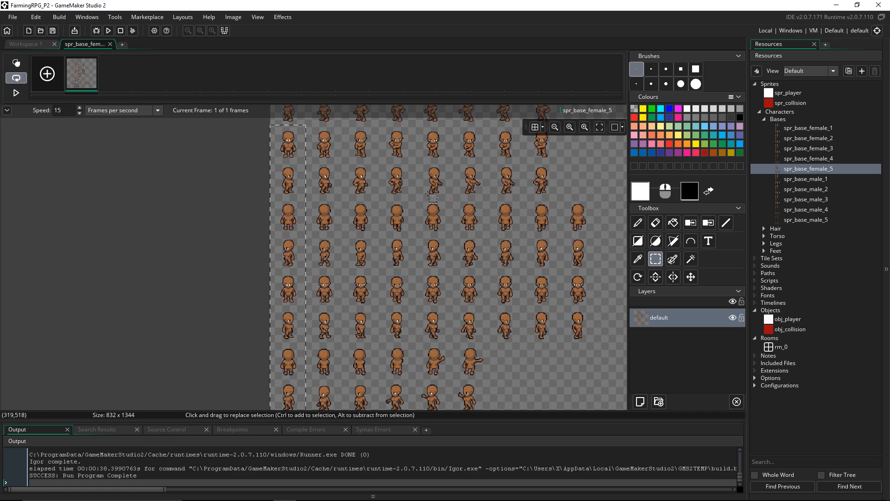
click(364, 217)
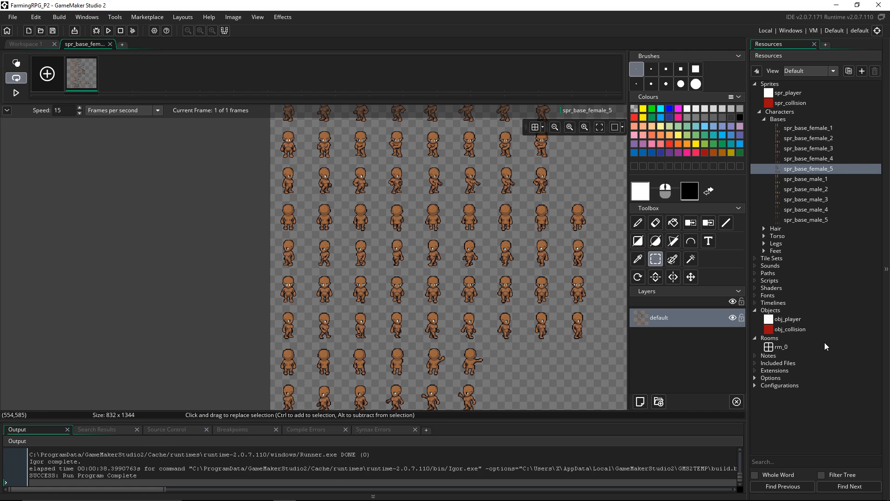
Step: Return to obj_player's Draw event and make the else branch of the frame increment reset x_frame to 1
double_click(801, 321)
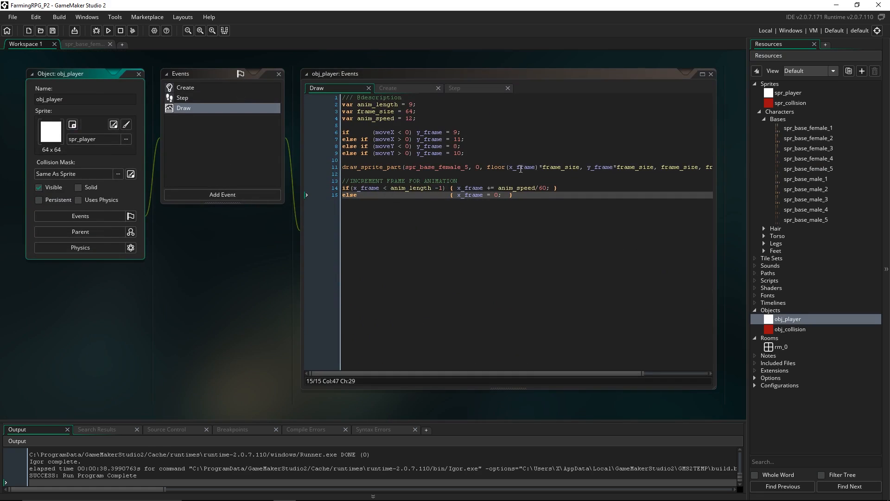
click(492, 195)
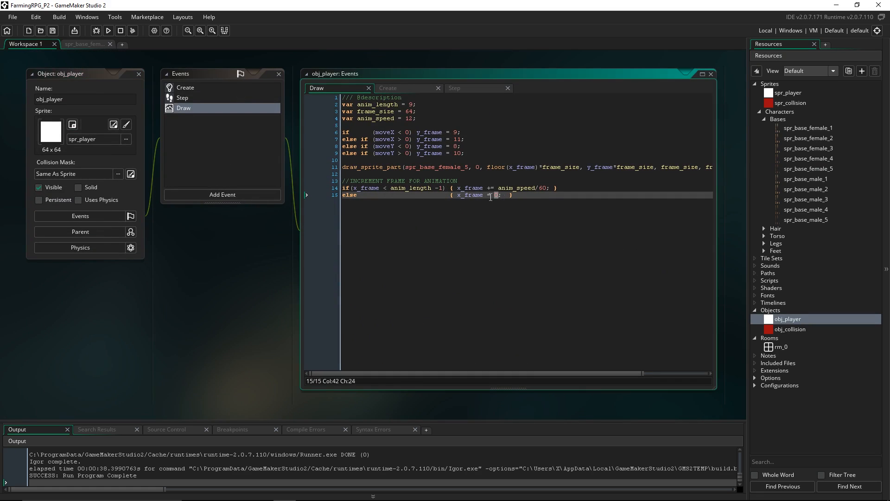
text(1)
Step: Open obj_player's Create event code
double_click(180, 89)
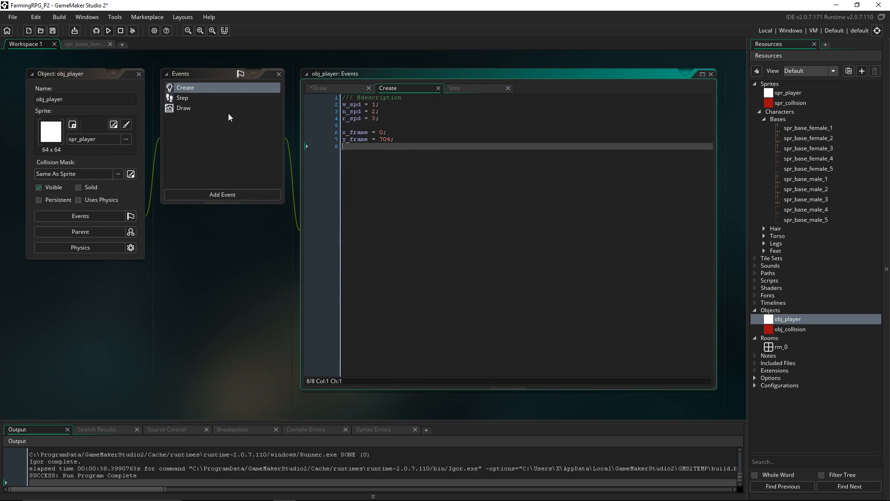
Step: In the player's Create event, remove the trailing blank line and set x_frame to 1 and y_frame to 8
key(BackSpace)
double_click(382, 133)
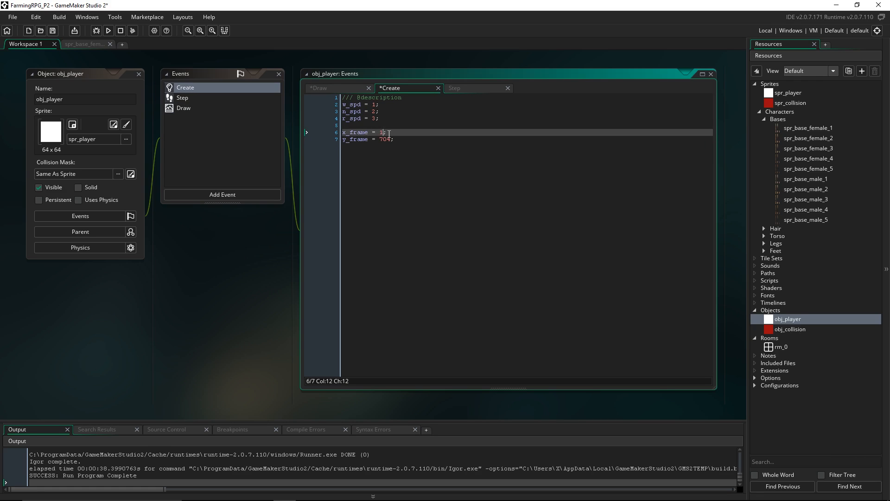
mouse_move(390, 140)
mouse_down()
mouse_move(379, 140)
mouse_move(390, 140)
mouse_up()
text(8)
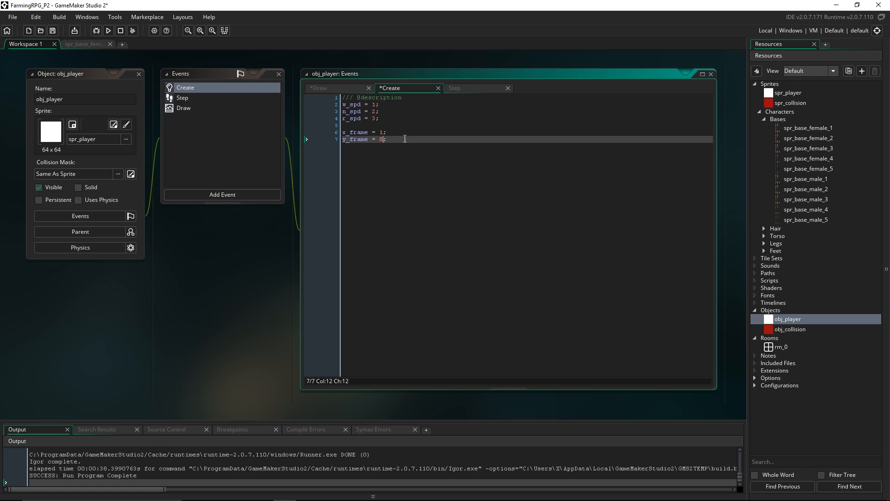
Step: Open the player's Draw event, run the game, test walking up and down, and close the game window
click(231, 108)
click(576, 211)
key(F5)
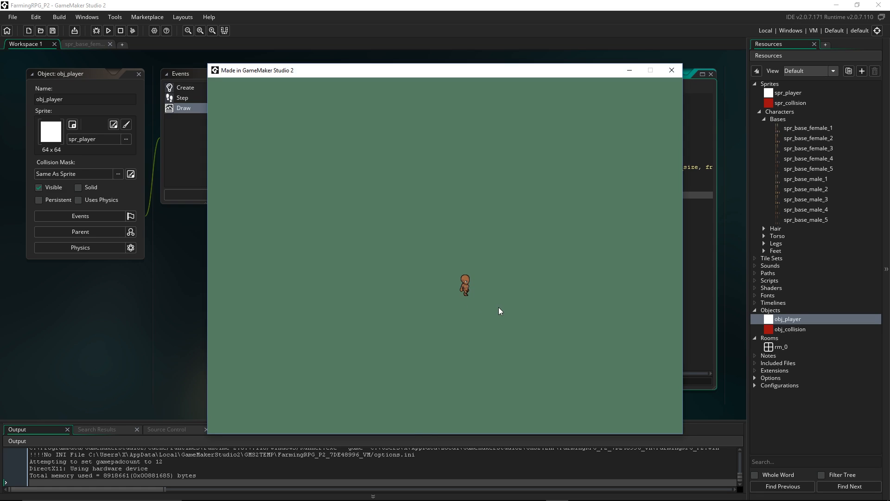
key(Up)
key(Down)
click(672, 70)
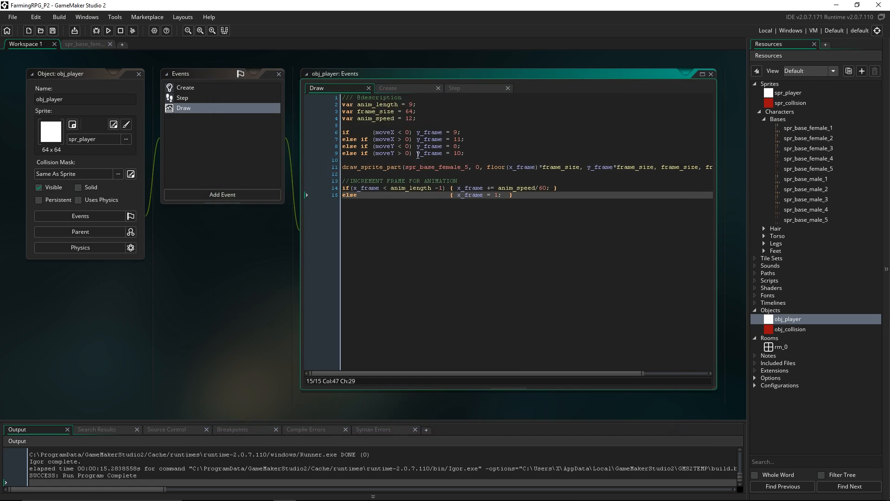
Step: Add a final else branch with x_frame = 0; below the moveY > 0 condition in the Draw event
click(463, 155)
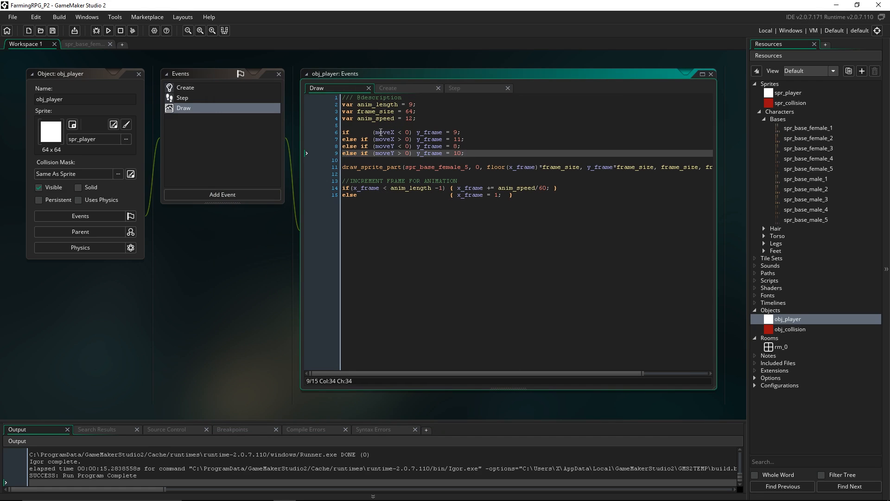
drag(482, 151, 343, 133)
click(471, 153)
key(Return)
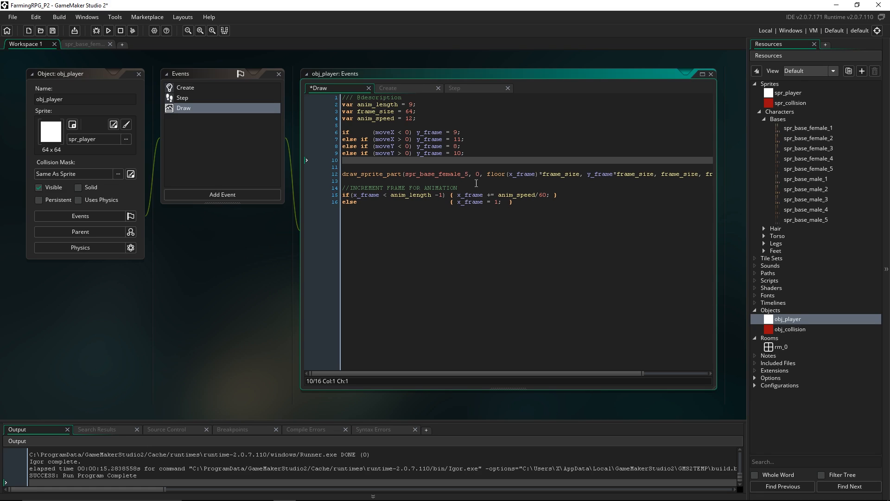
text(else)
key(Tab)
key(Tab)
text(x_frame = 0;)
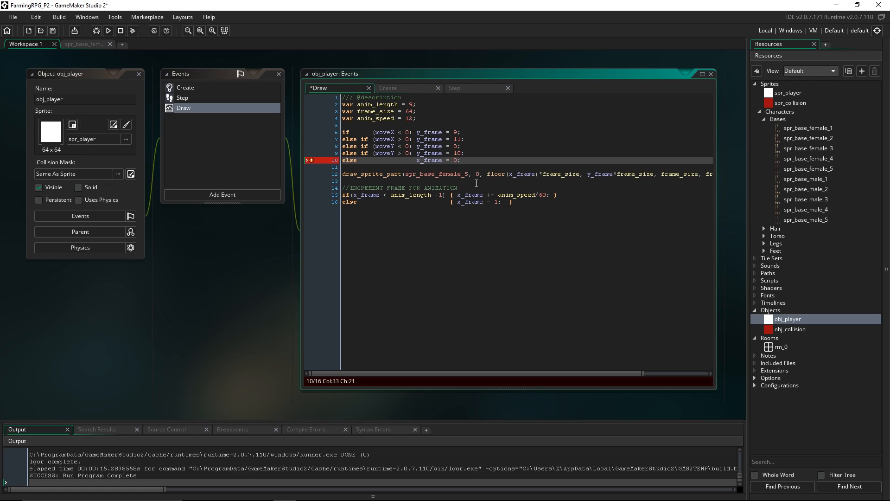
Step: Run the game again, test the character's idle and walking frames in all four directions, and close it
click(563, 204)
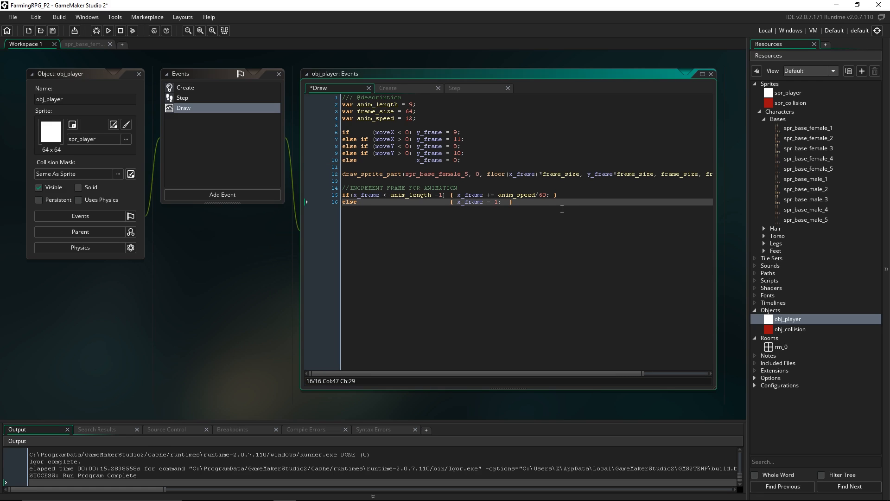
key(F5)
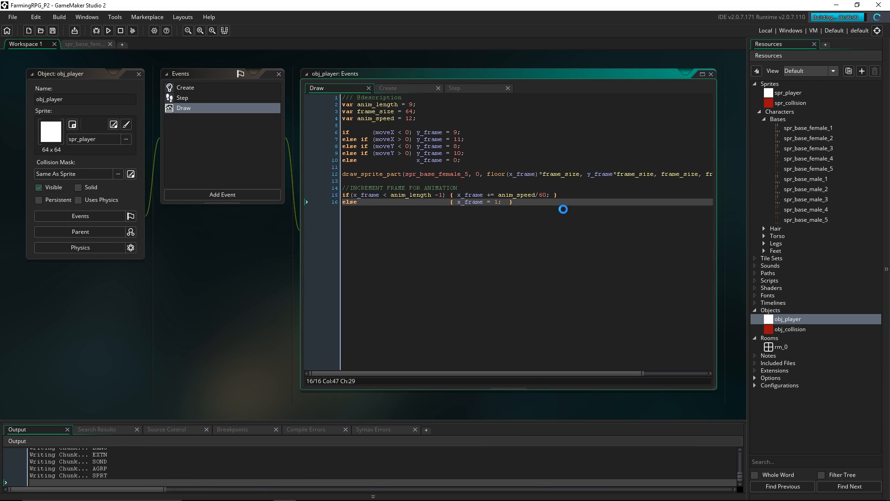
key(Left)
key(Down)
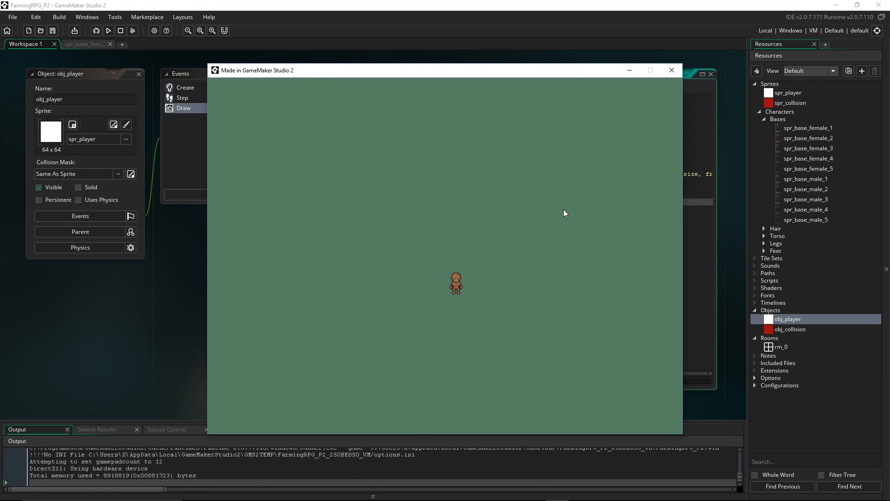
key(Right)
key(Up)
key(Up)
key(Left)
key(Right)
click(680, 72)
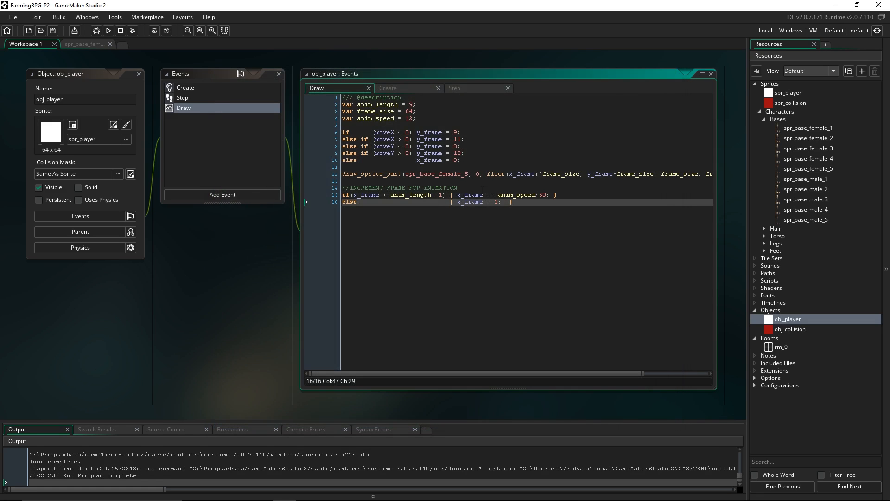
Step: Open spr_torso_female_sleeveless_white from the Torso sprites in the image editor and examine its frame layout
click(396, 168)
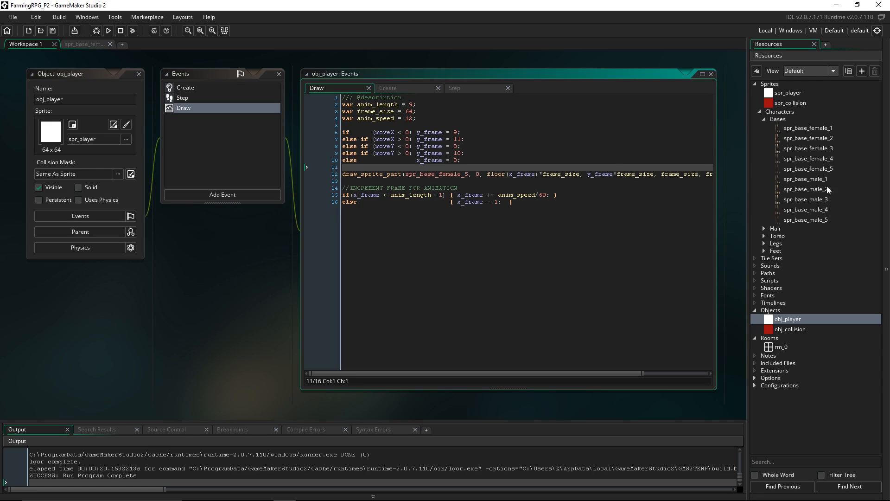
click(764, 236)
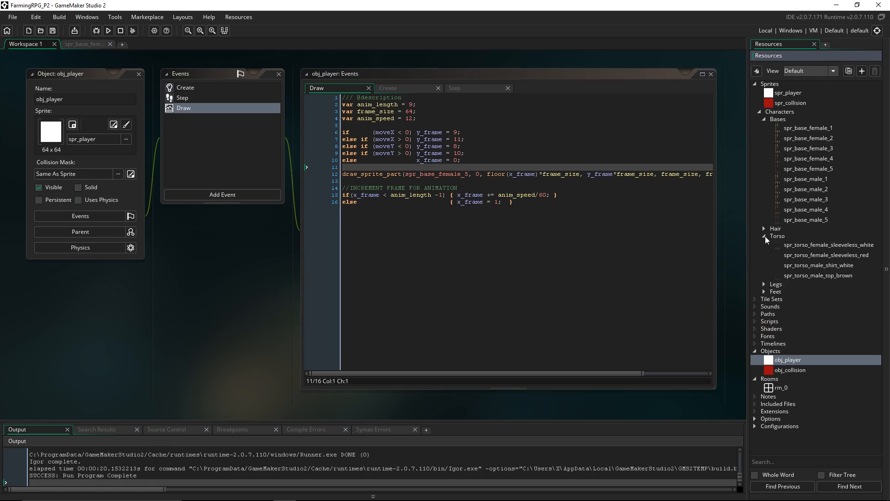
double_click(793, 244)
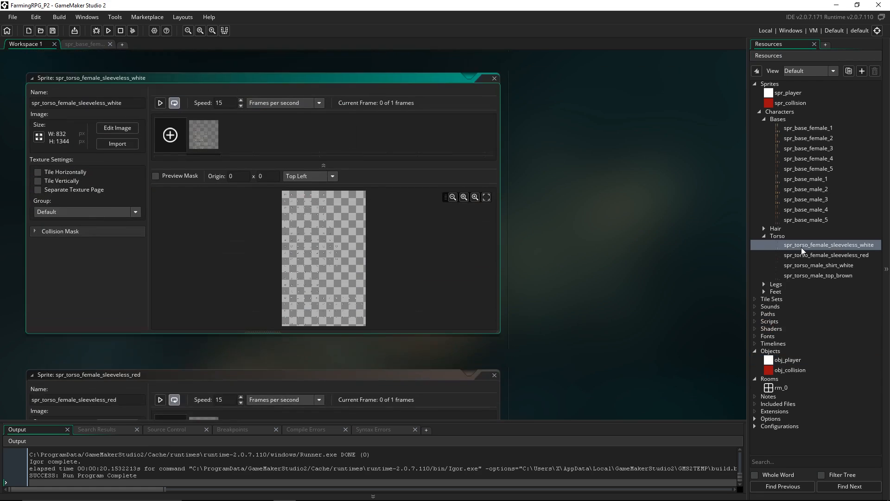
double_click(214, 149)
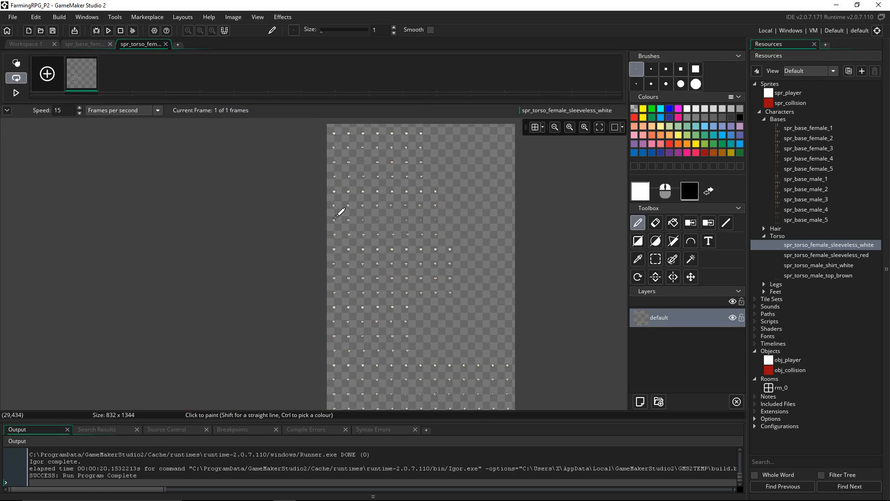
scroll(401, 299, down, 1)
scroll(402, 298, up, 1)
middle_drag(394, 267, 390, 252)
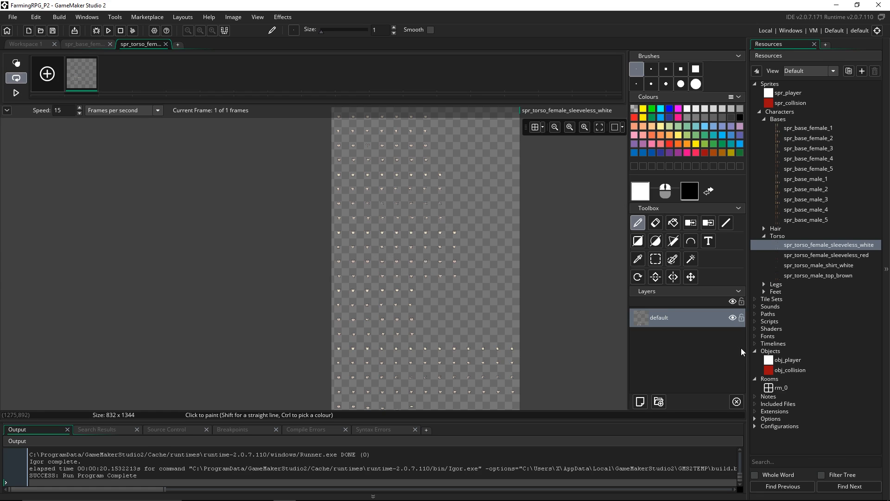
Step: Return to obj_player's Draw code and insert the comment //DRAW CHARACTER BASE above the draw_sprite_part line
double_click(786, 360)
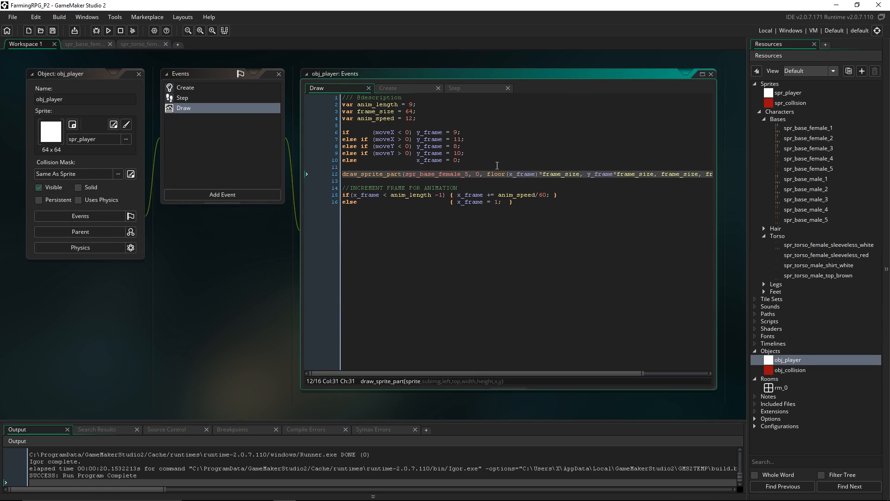
key(Return)
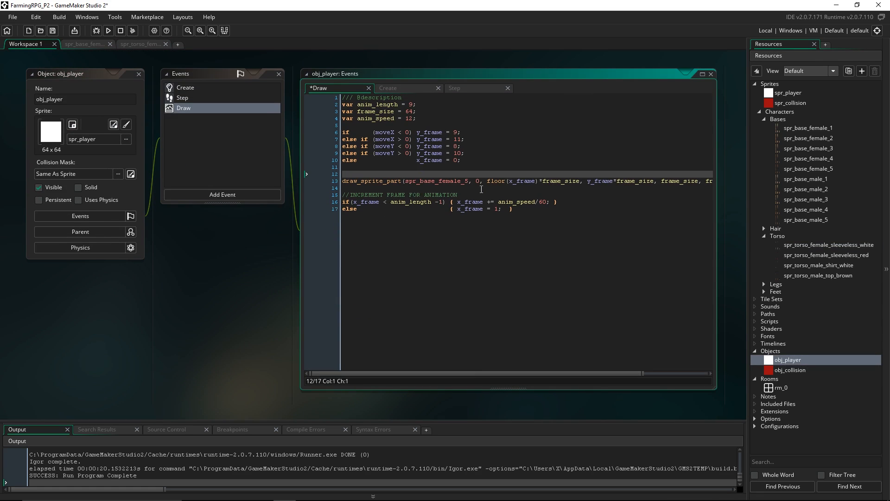
text(//DRAW CHARACTER BASE)
Step: Duplicate the commented base drawing block below itself and change the copy's comment to DRAW CHARACTER FEET
key(Down)
key(End)
key(shift+Up)
key(shift+Home)
key(ctrl+c)
key(Down)
key(End)
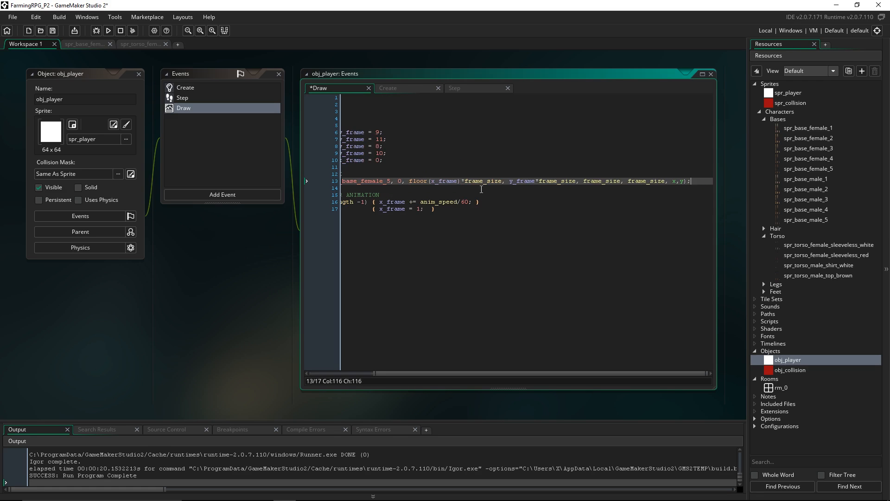
key(Return)
key(Return)
key(ctrl+v)
key(Home)
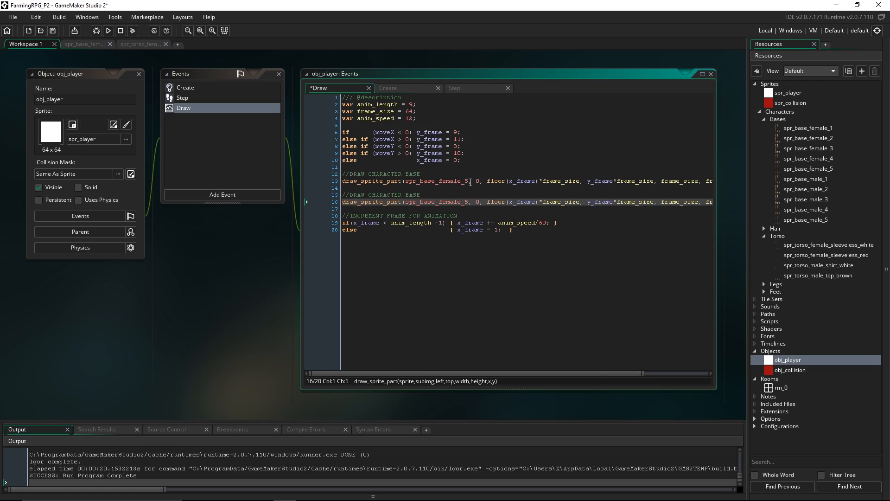
drag(425, 195, 409, 198)
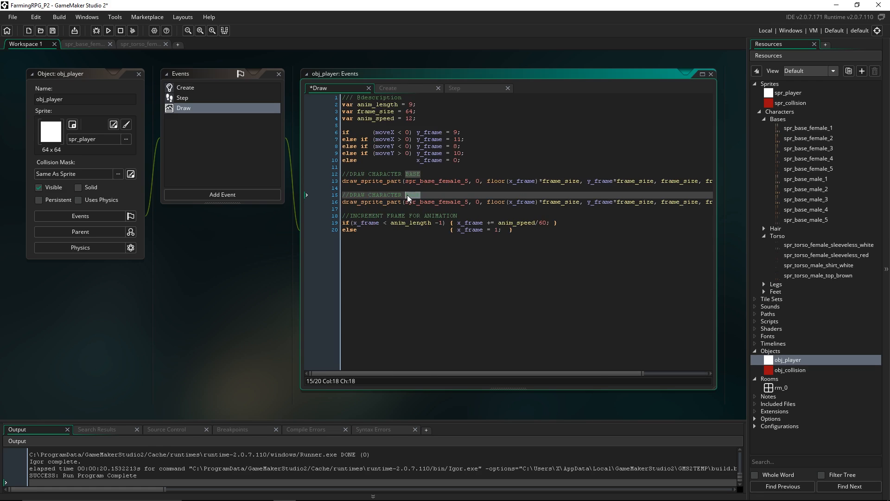
text(FEET)
Step: Copy the DRAW CHARACTER FEET block and paste it three more times below, separated by blank lines
click(443, 199)
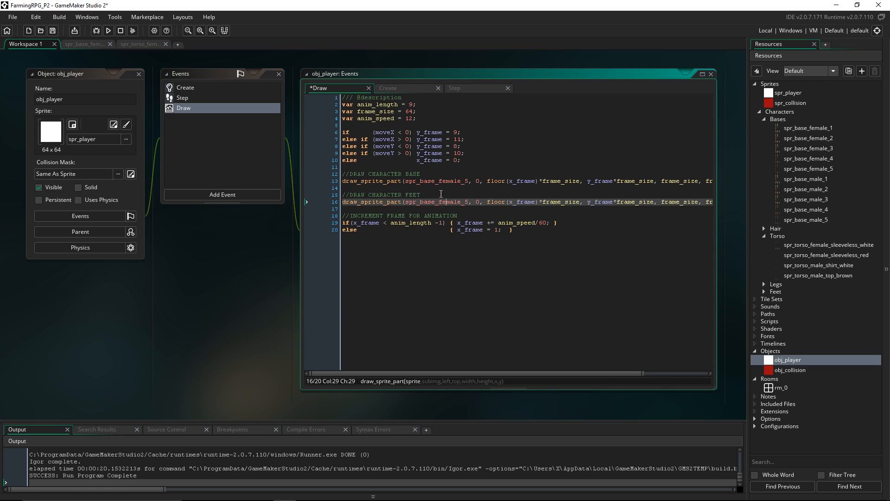
key(End)
key(shift+Up)
key(shift+Home)
key(Down)
key(End)
key(Return)
key(Return)
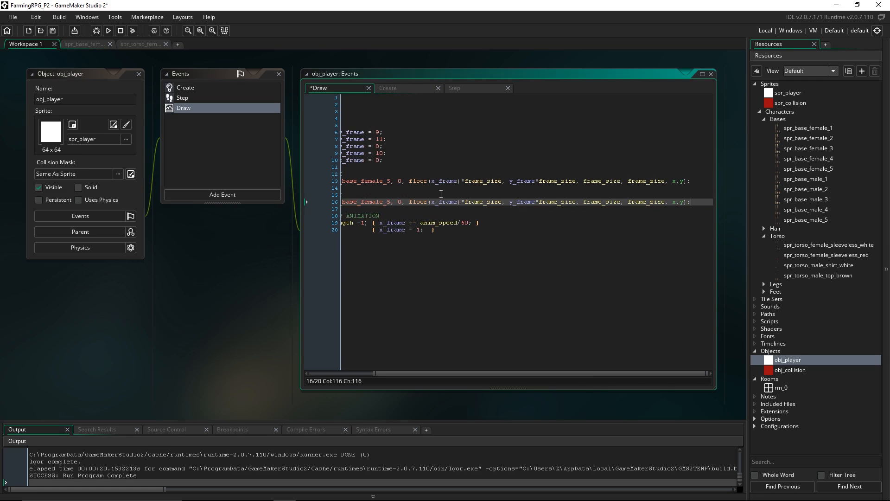
key(ctrl+v)
key(Return)
key(Return)
key(ctrl+v)
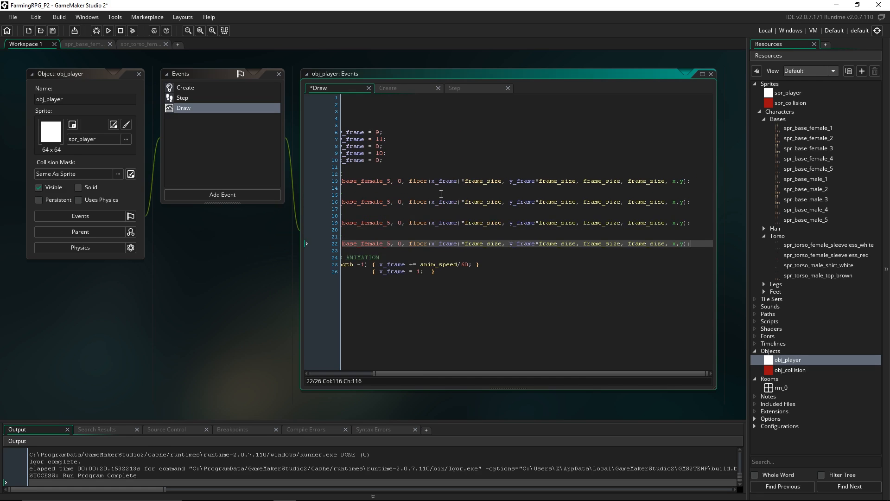
key(Return)
key(Return)
key(ctrl+v)
key(Up)
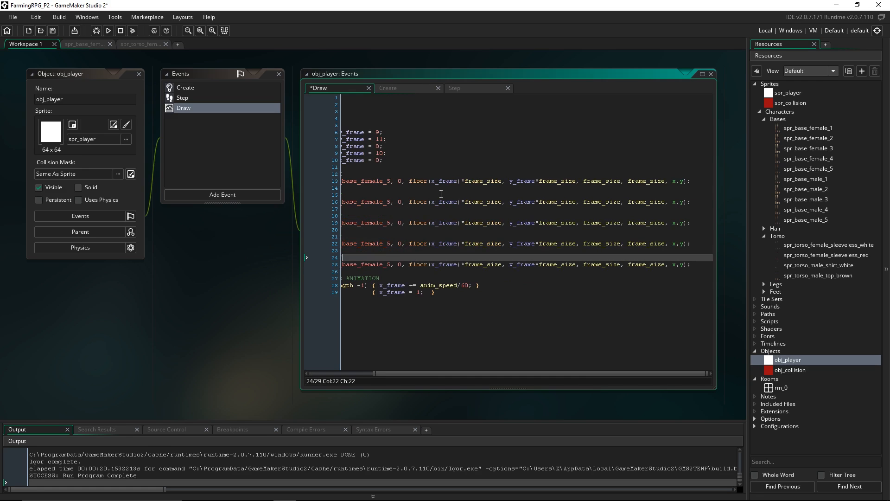
key(Home)
Step: Widen the code editor window so that the full draw_sprite_part lines fit
middle_drag(262, 314, 235, 323)
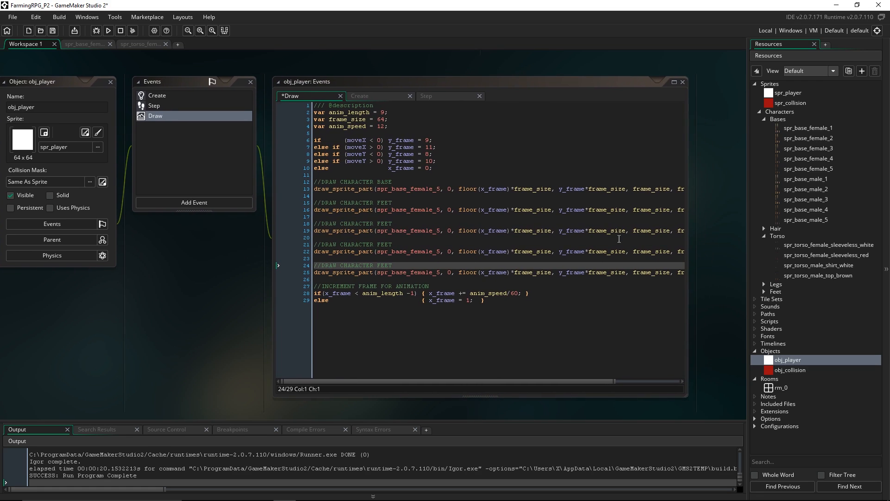
drag(689, 264, 747, 267)
middle_drag(157, 332, 117, 332)
Step: Change FEET in the comments of the three pasted blocks to LEGS, SHIRT and HAIR, in that order
double_click(345, 224)
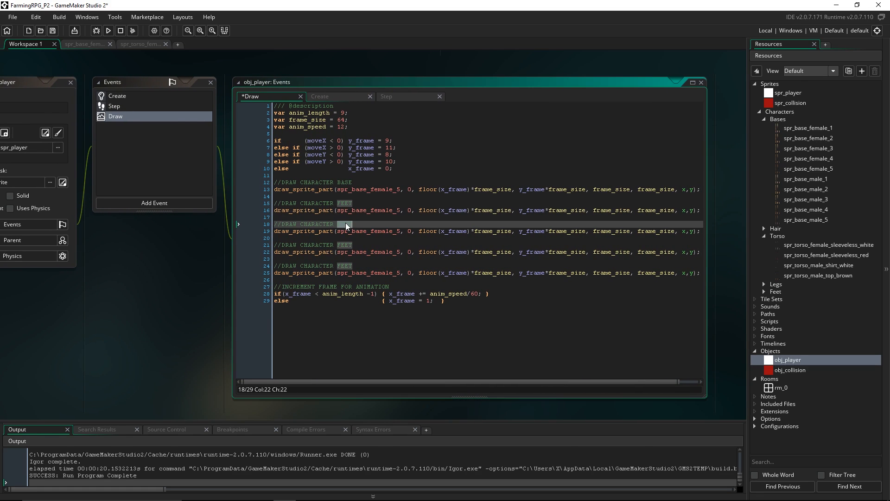
text(LEG)
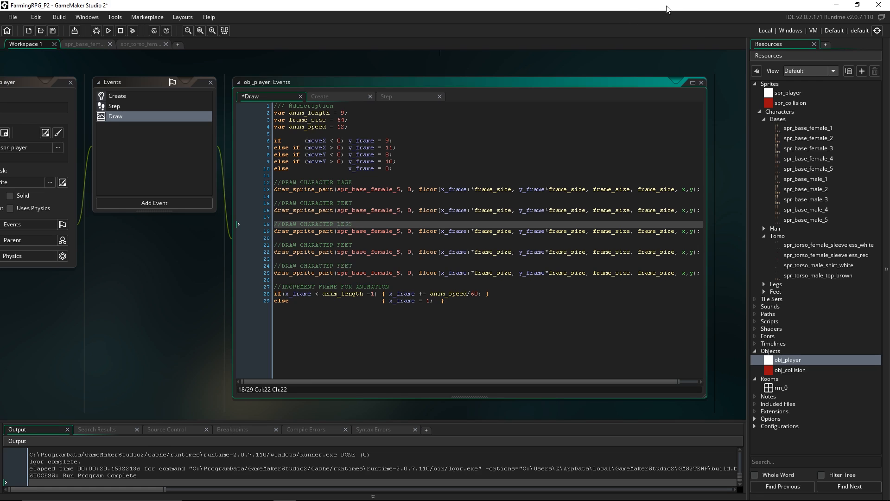
text(S)
double_click(345, 244)
text(SHIRT)
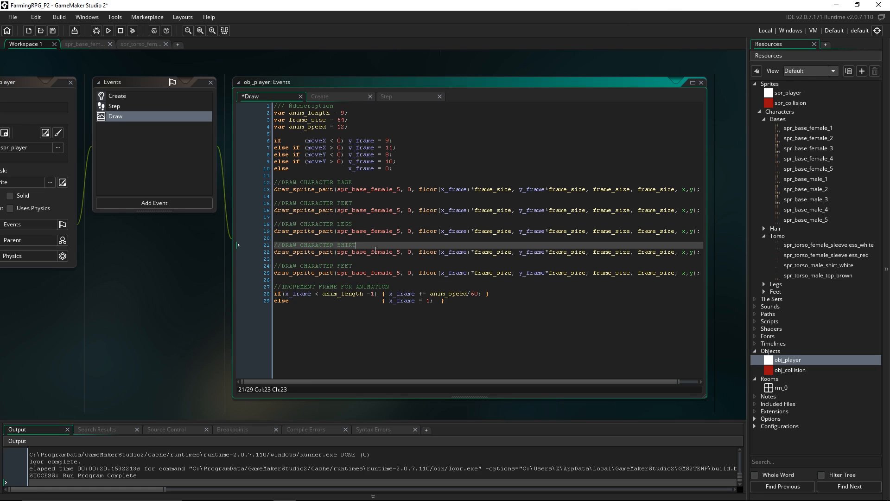
double_click(348, 265)
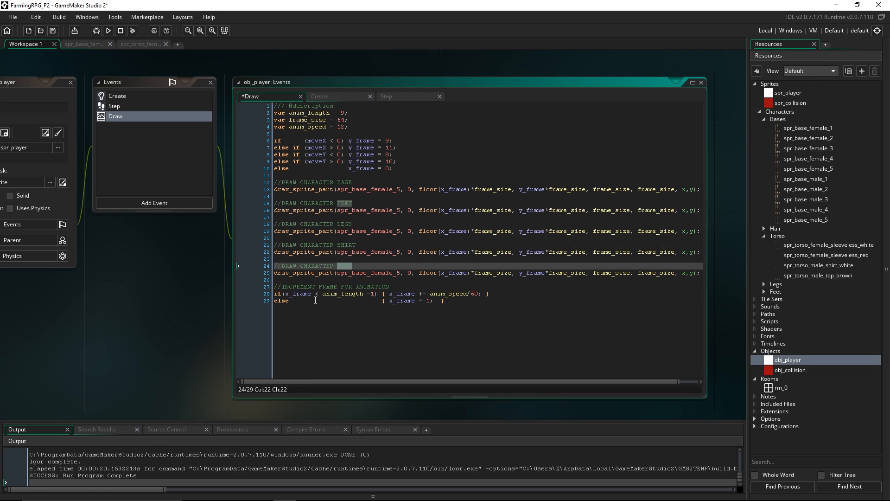
text(HAIR)
click(341, 183)
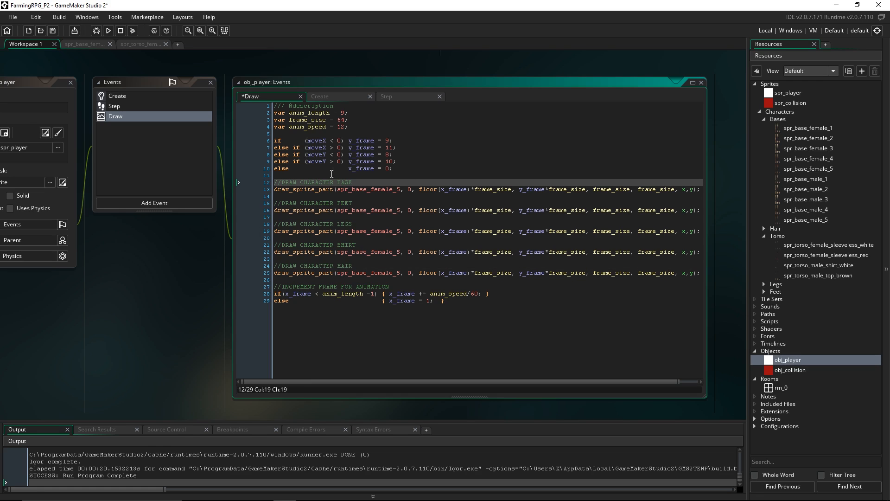
drag(329, 210, 358, 266)
click(348, 204)
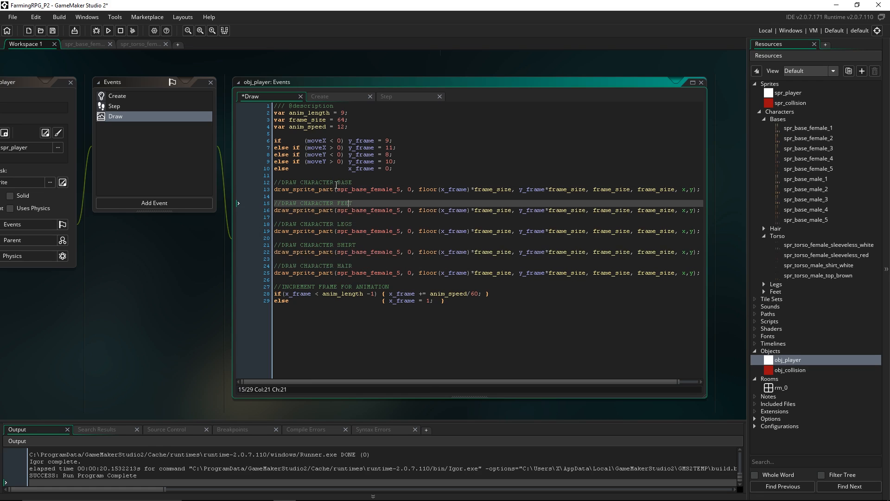
drag(331, 185, 352, 280)
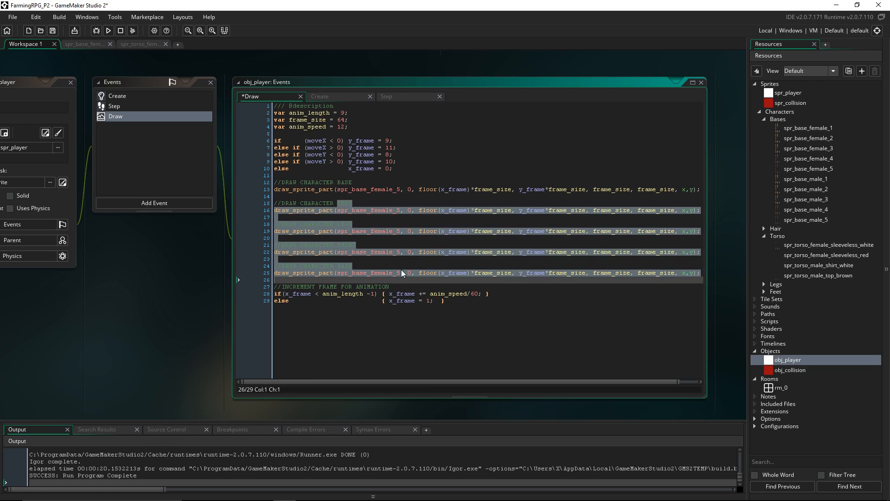
drag(367, 189, 398, 232)
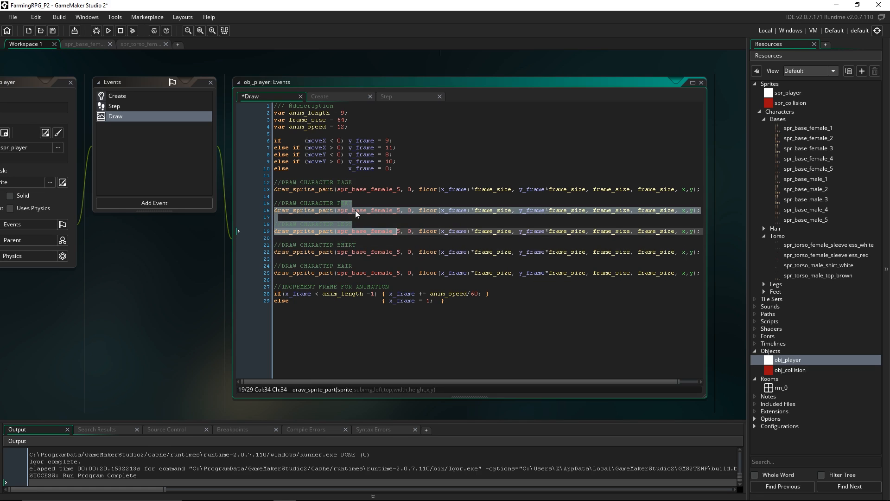
click(350, 206)
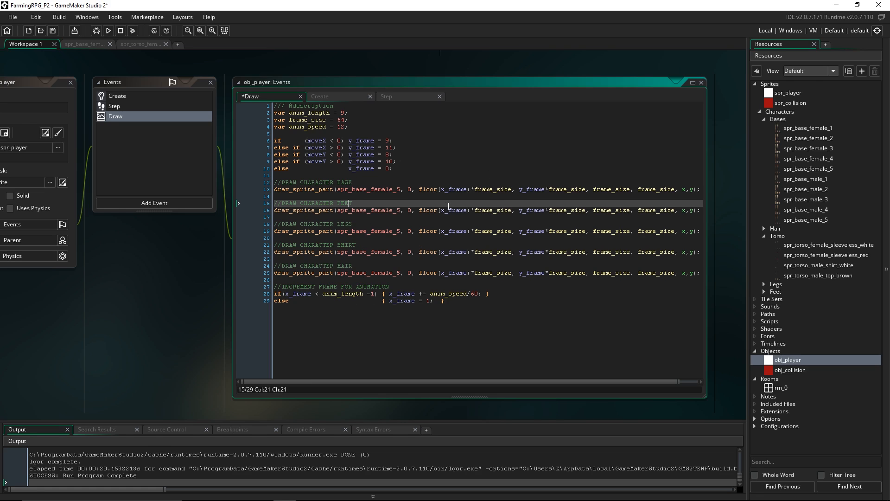
Step: Replace the sprite in the DRAW CHARACTER FEET call with spr_feet_female_boots_black
drag(419, 211, 575, 211)
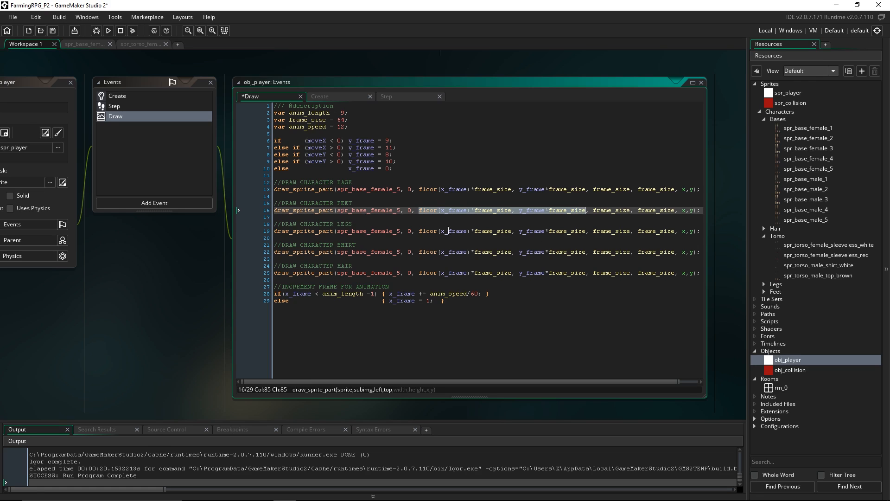
click(365, 211)
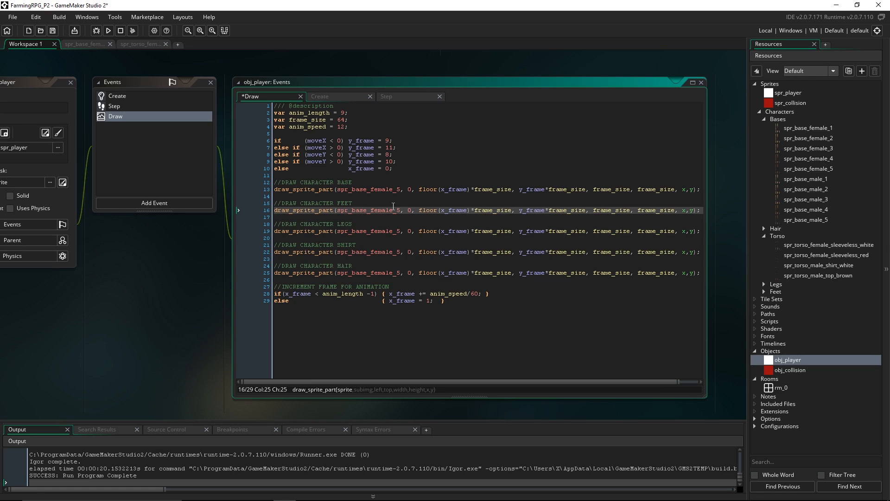
double_click(368, 211)
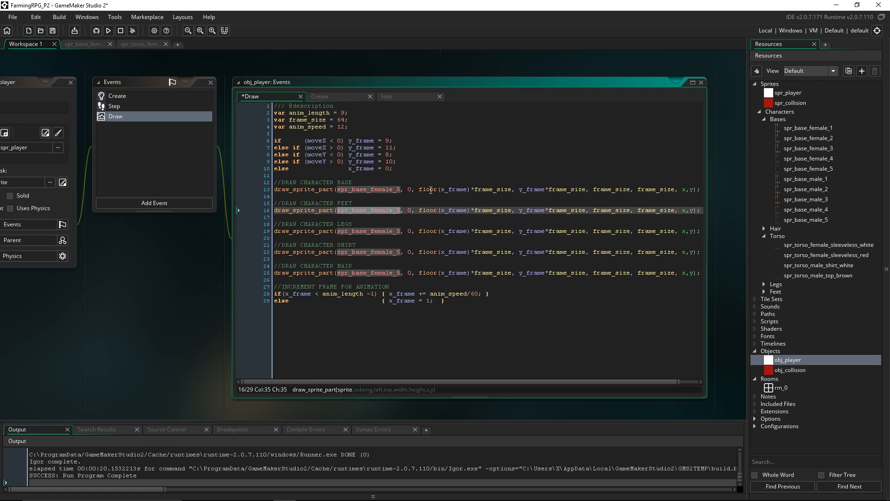
text(spr_)
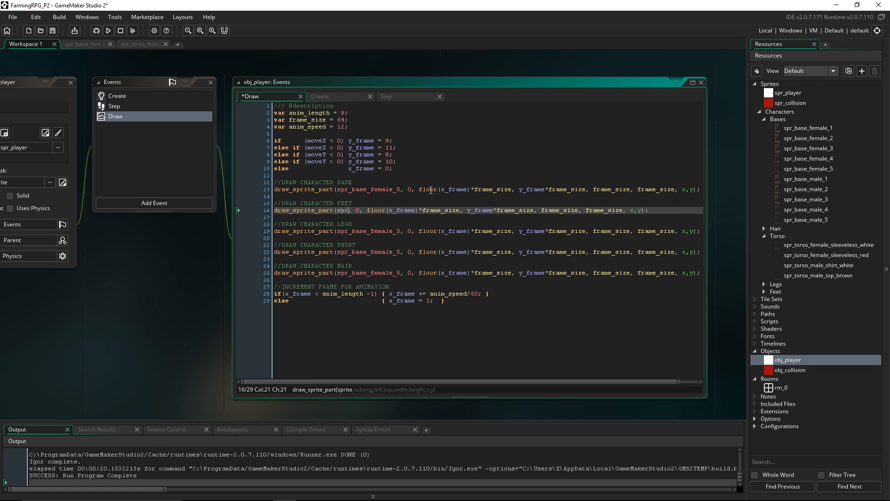
text(feet)
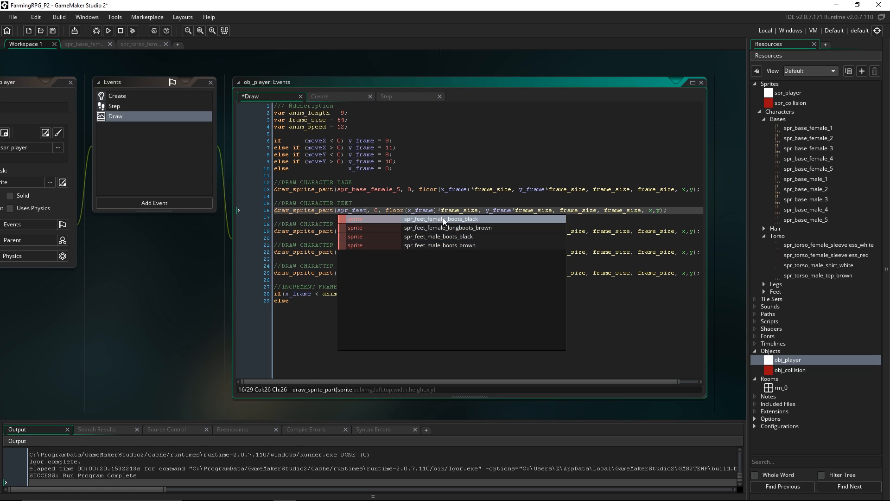
click(491, 221)
Step: Set the DRAW CHARACTER LEGS sprite to spr_legs_female_pants_teal and the DRAW CHARACTER SHIRT sprite to spr_torso_female_sleeveless_white
click(371, 231)
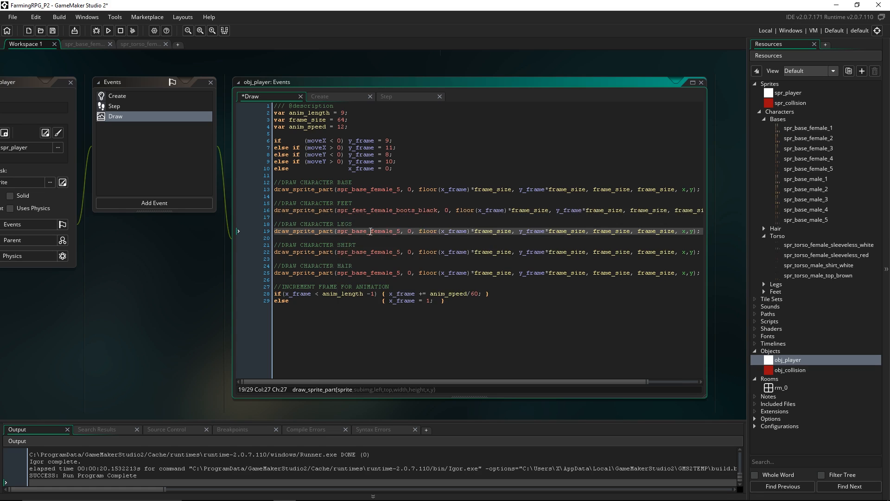
double_click(371, 231)
text(spr_legs_)
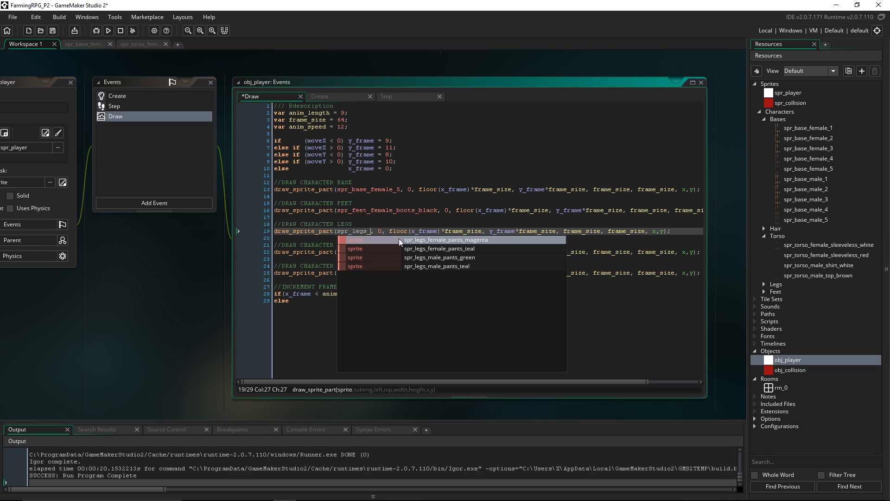
click(380, 248)
double_click(362, 251)
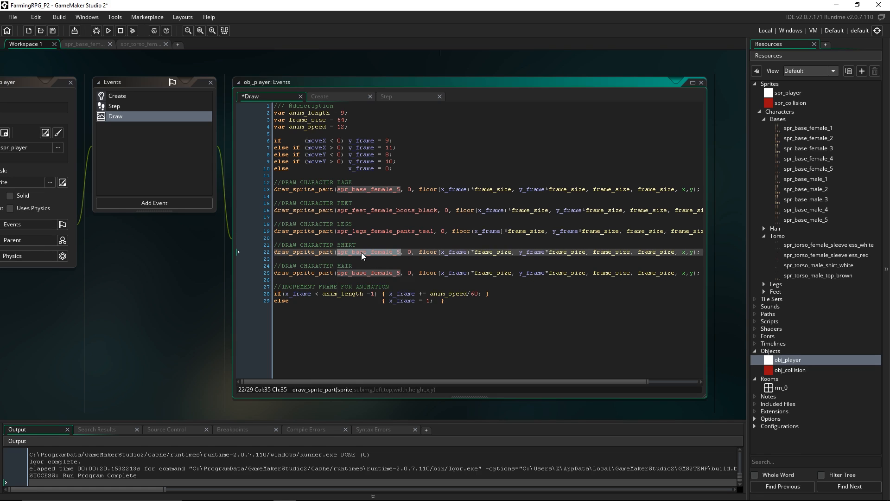
text(spr_tor)
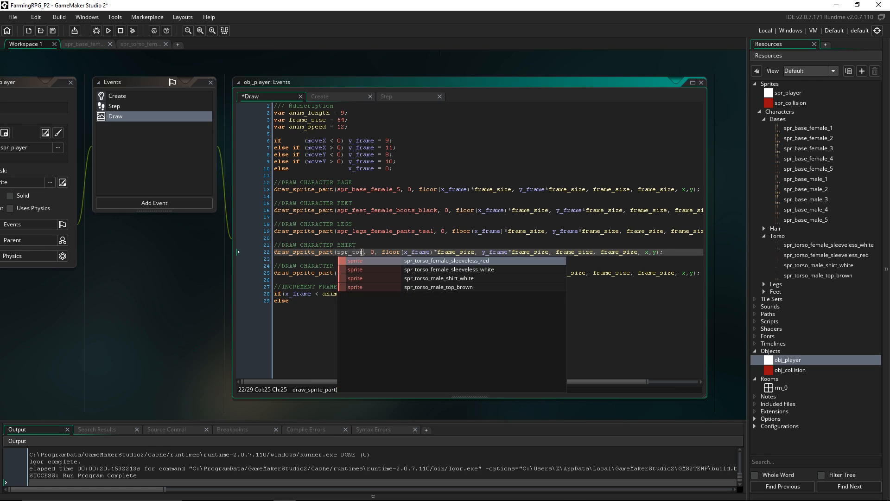
click(391, 271)
Step: Replace the sprite in the DRAW CHARACTER HAIR call with spr_hair_female_ponytail_raven
click(361, 273)
double_click(361, 273)
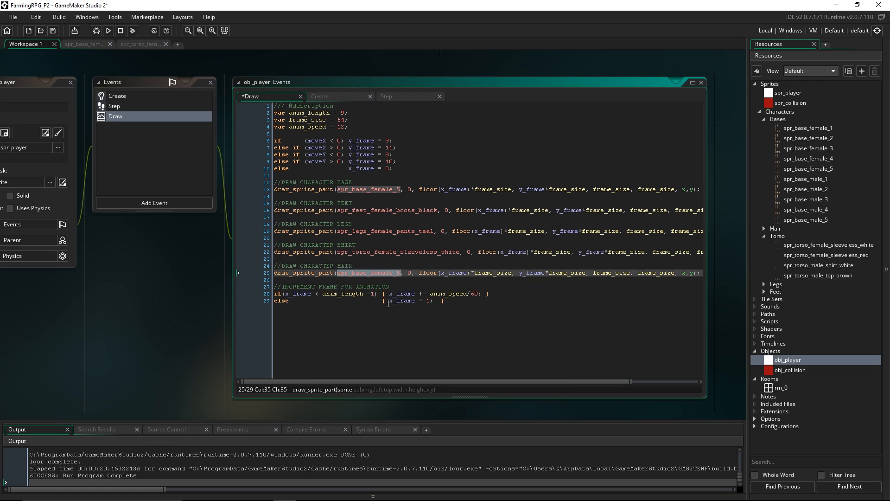
text(spr_hair_)
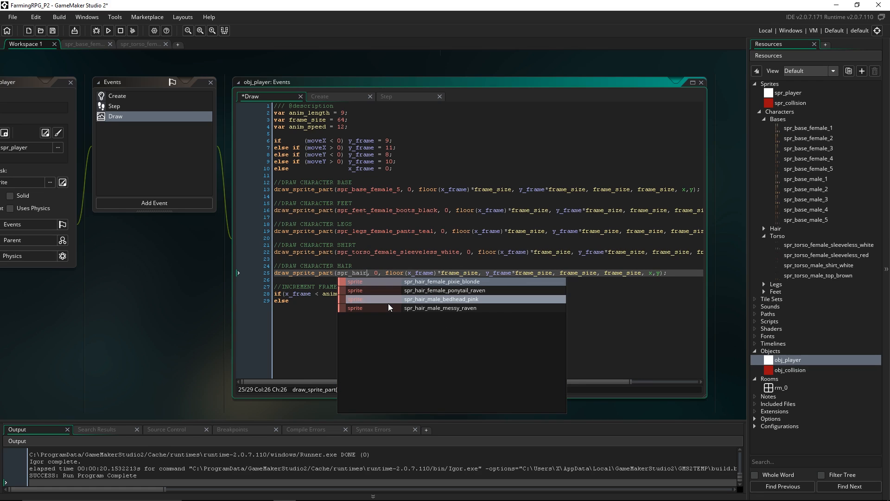
click(395, 291)
click(415, 266)
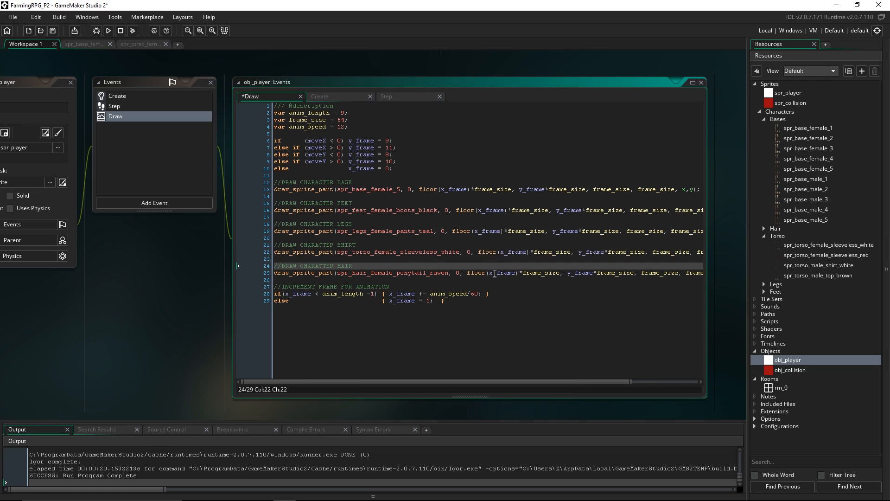
Step: Run the game, walk the layered character in all four directions to check the clothing and hair, and close the game window
key(F5)
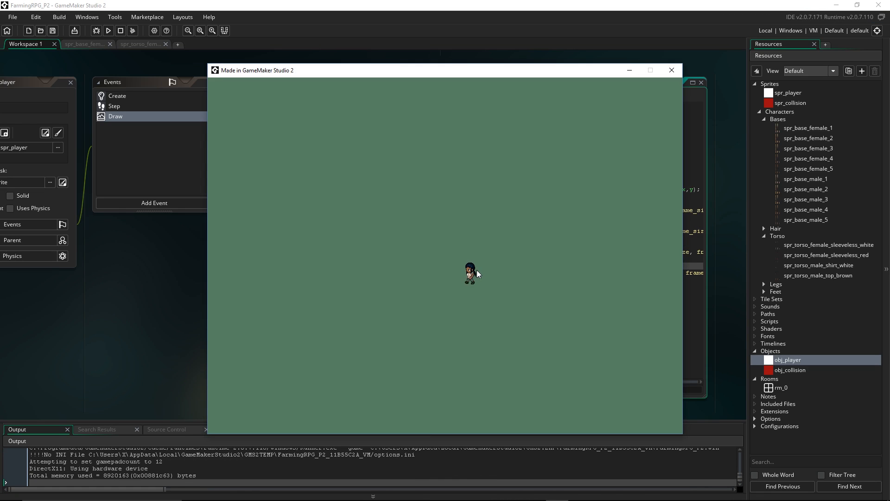
key(Up)
key(Right)
key(Down)
key(Left)
key(Left)
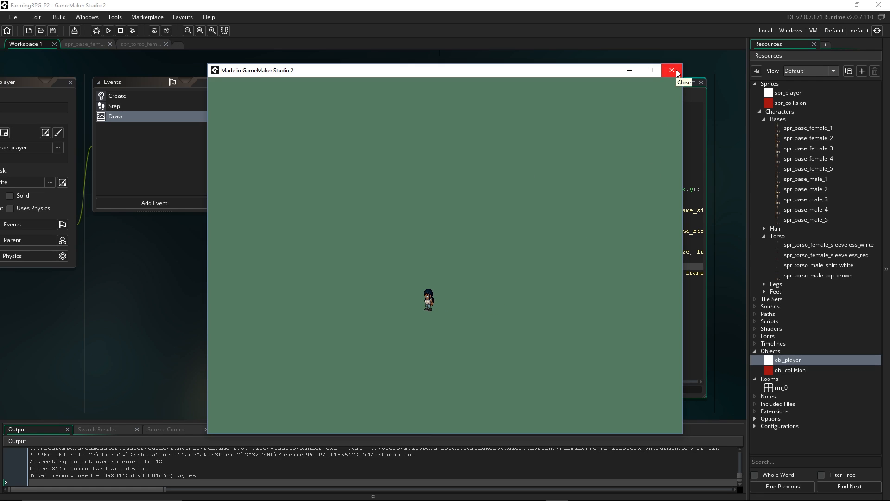
click(672, 70)
Step: Start a draw_rectangle_color call below the frame increment code at the end of the player's Draw event, after a blank line
click(493, 279)
click(772, 370)
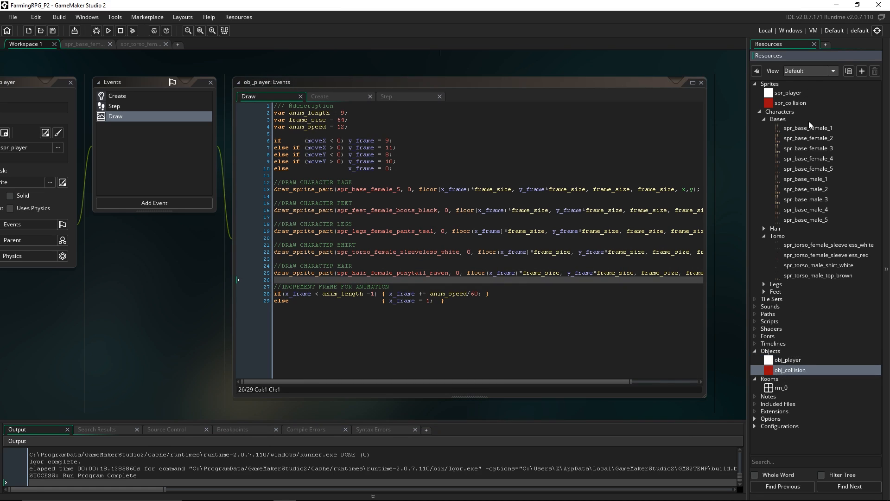
middle_drag(204, 285, 269, 276)
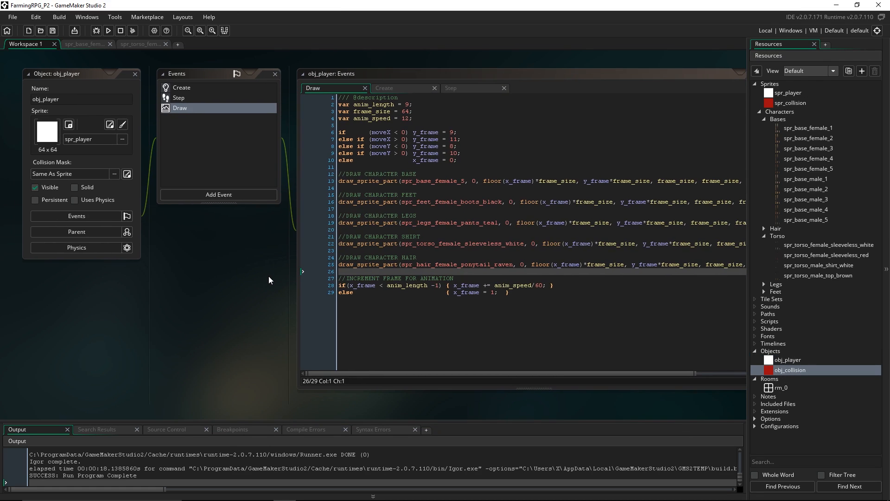
click(241, 180)
click(396, 320)
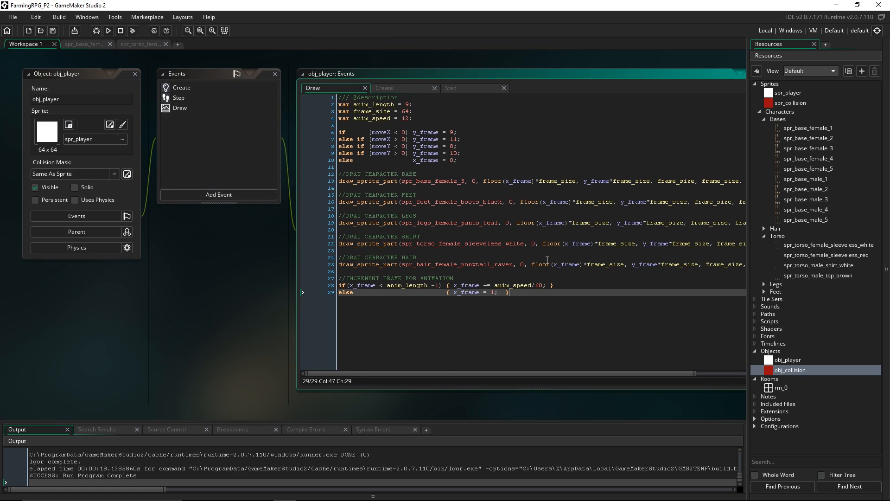
key(Return)
key(Return)
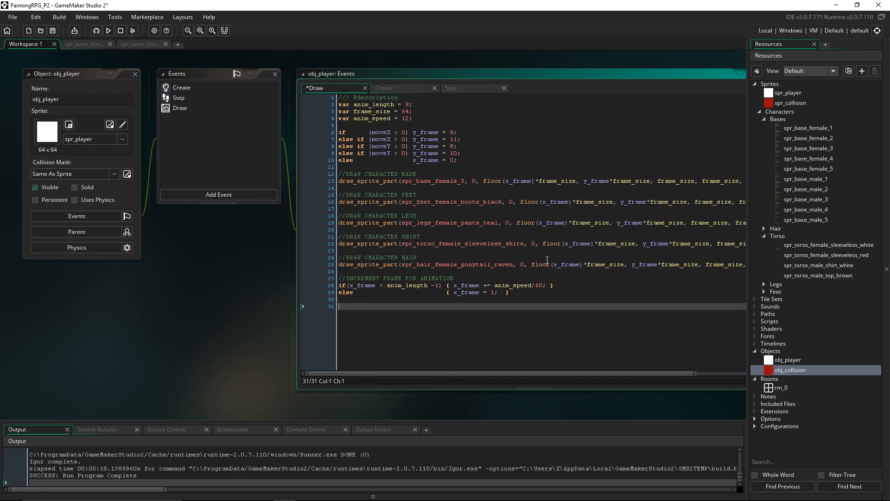
text(draw_rectangle)
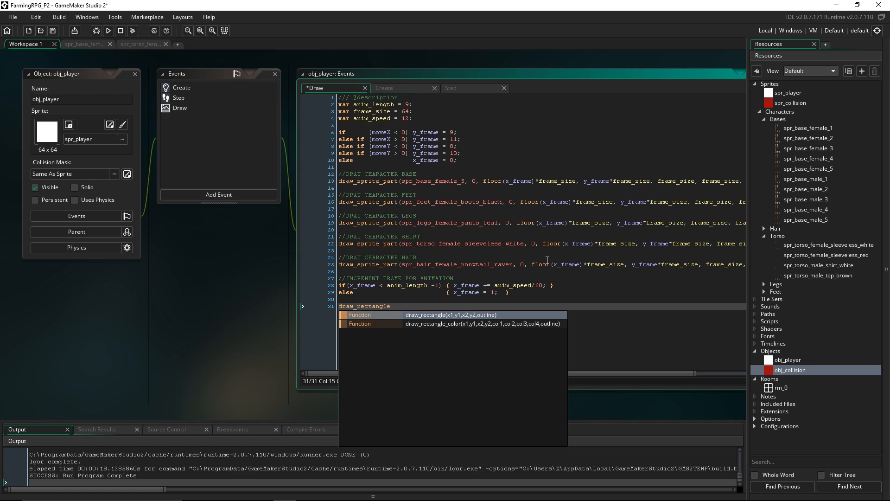
key(Down)
key(Return)
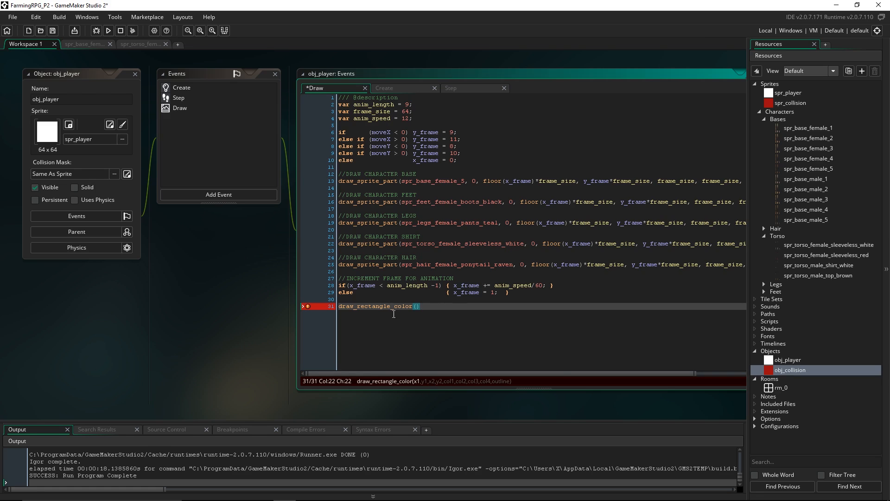
Step: Enter bbox_left, bbox_top, bbox_right and bbox_bottom as the rectangle's coordinate arguments
text(bbox_left)
text(, bbox_t)
text(op, )
text(bbox_right, bbox)
text(_bottom)
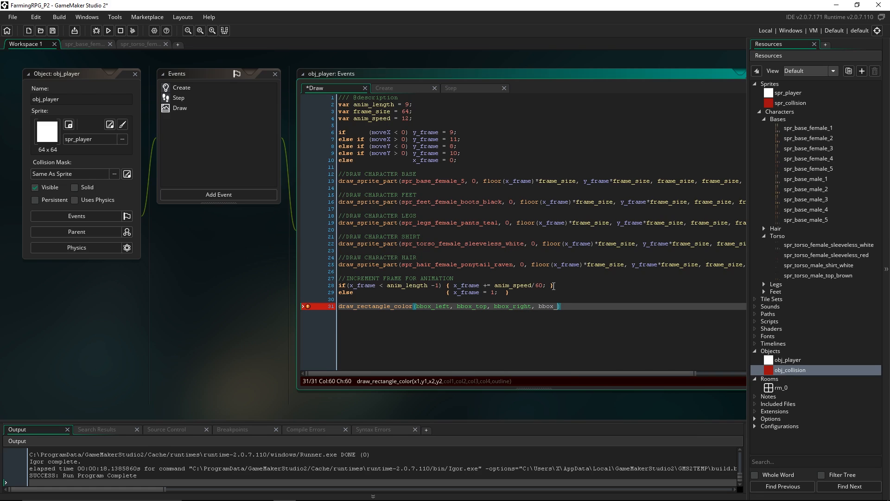
Step: Complete the rectangle call with c_yellow for all four colours and true for the outline
text(, )
text(c)
text(_yellow,c)
text(_yellow,)
text(c_yellow)
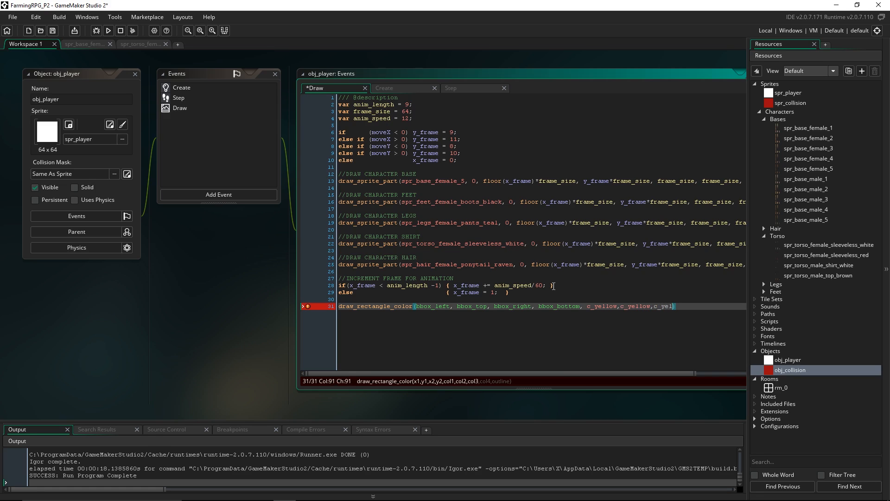
text(,c_yellow,)
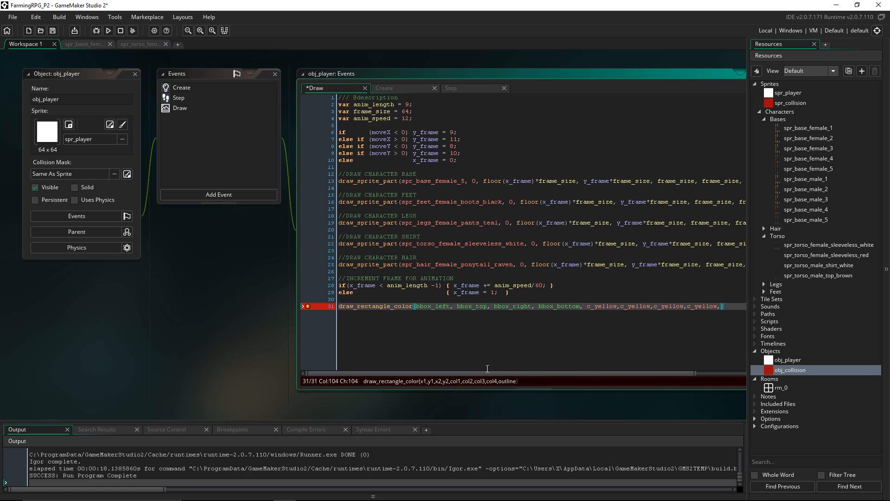
text(true);)
Step: Run the game, walk around to compare the yellow bounding box with the character's position, and close the game window
key(F5)
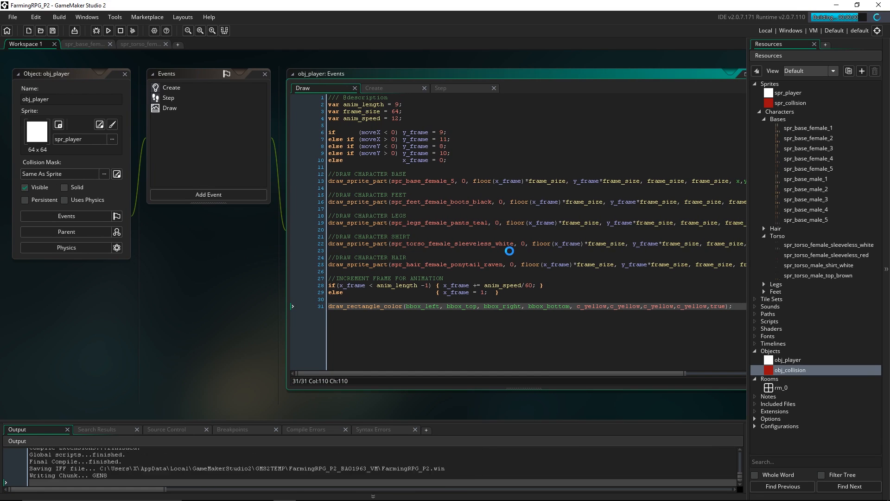
key(Right)
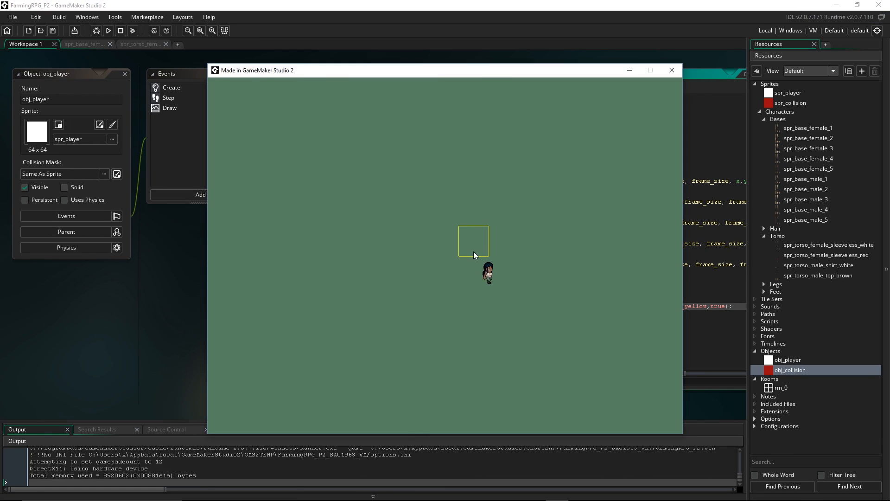
key(Left)
key(Up)
key(Down)
key(Left)
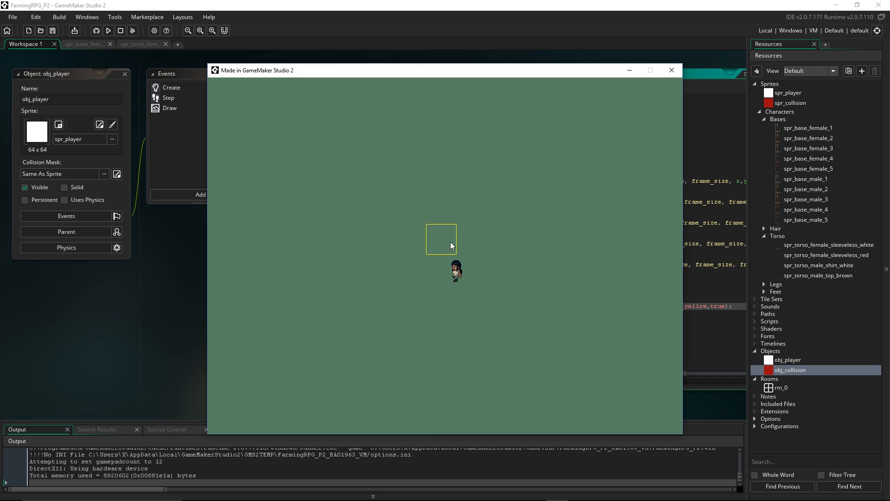
key(Down)
key(Right)
key(Up)
key(Left)
key(Left)
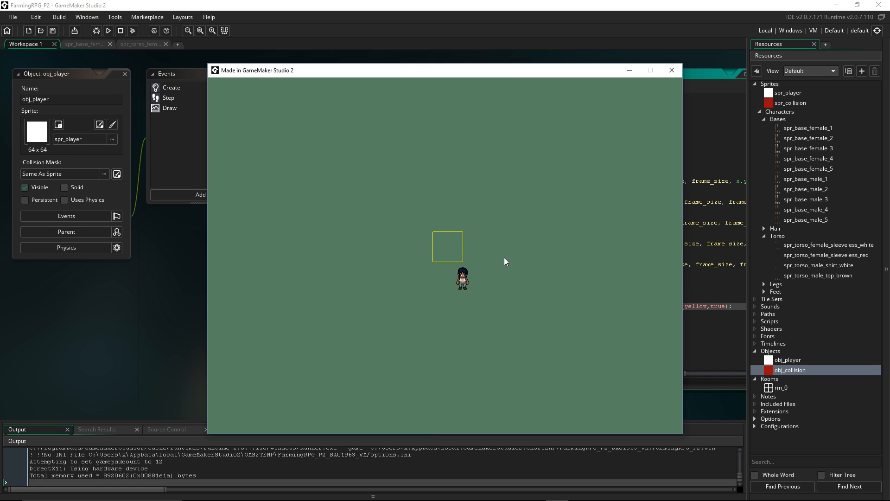
key(Down)
key(Right)
key(Down)
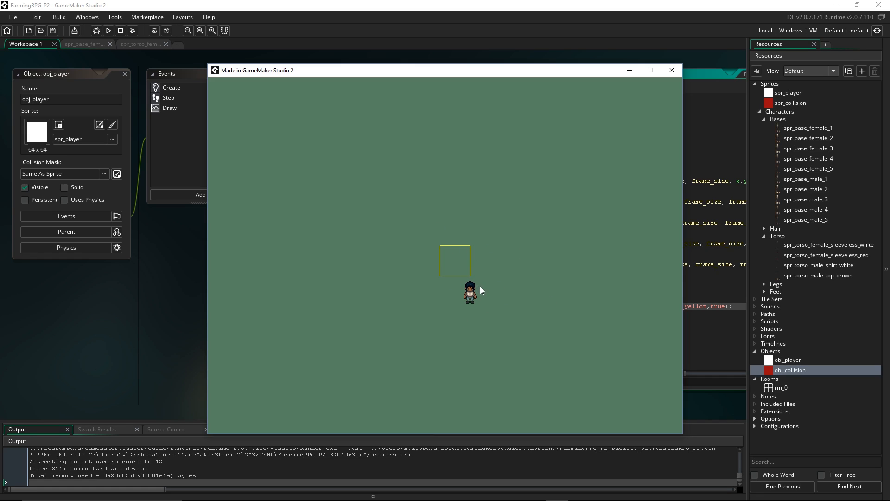
click(672, 70)
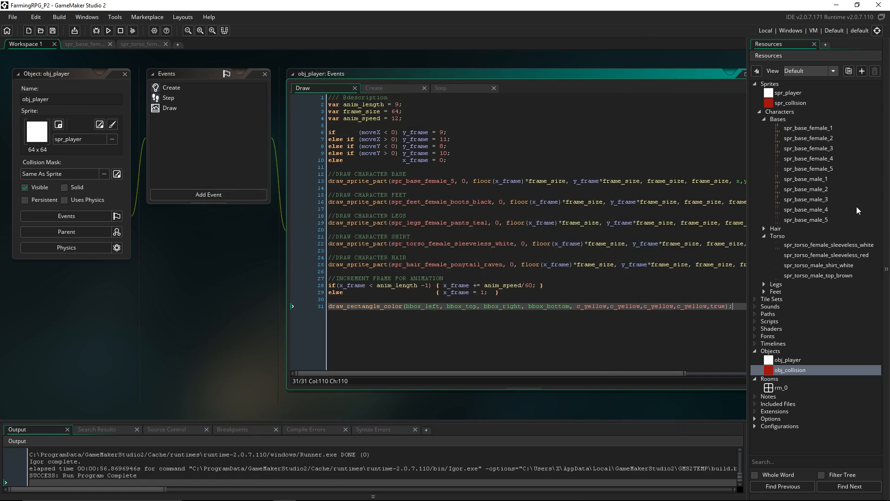
Step: Open spr_base_female_5 in the image editor and show the 64 by 64 grid with snapping enabled
double_click(822, 169)
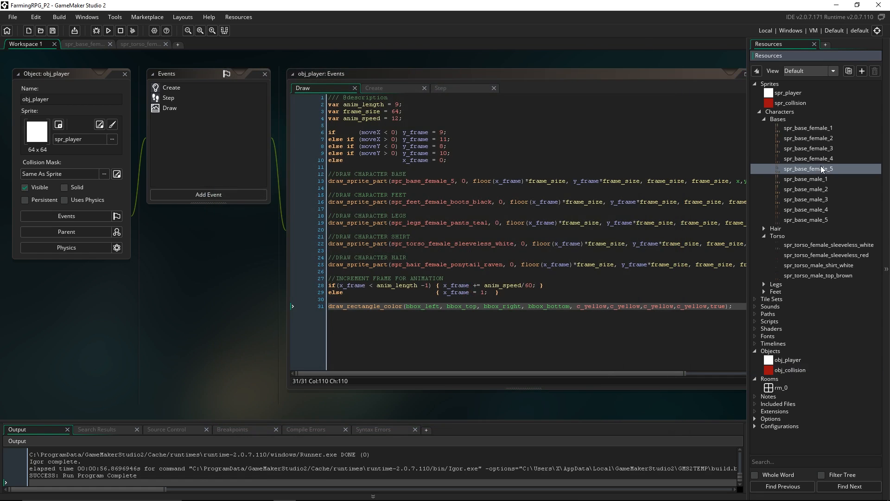
double_click(198, 164)
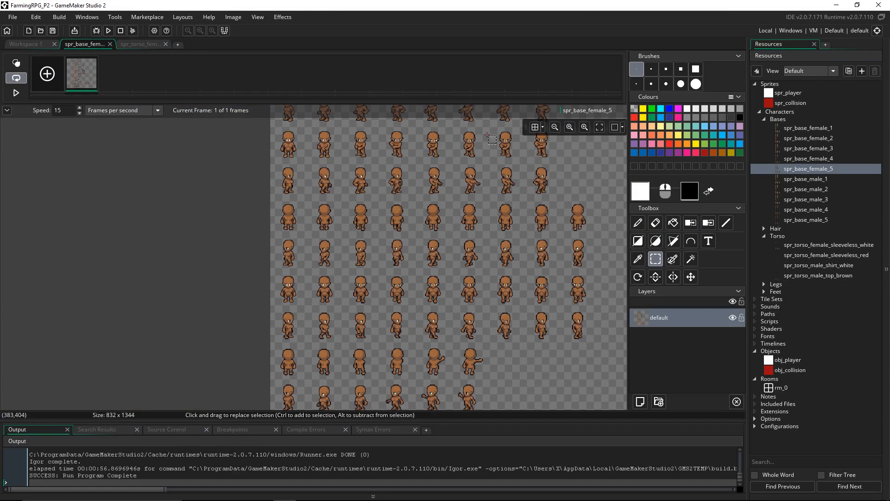
middle_drag(484, 160, 500, 228)
middle_drag(543, 157, 517, 151)
click(536, 126)
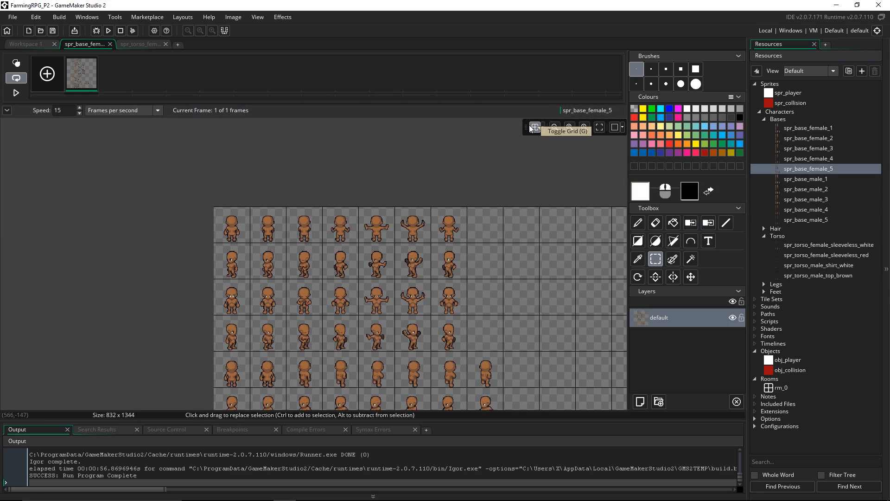
click(542, 128)
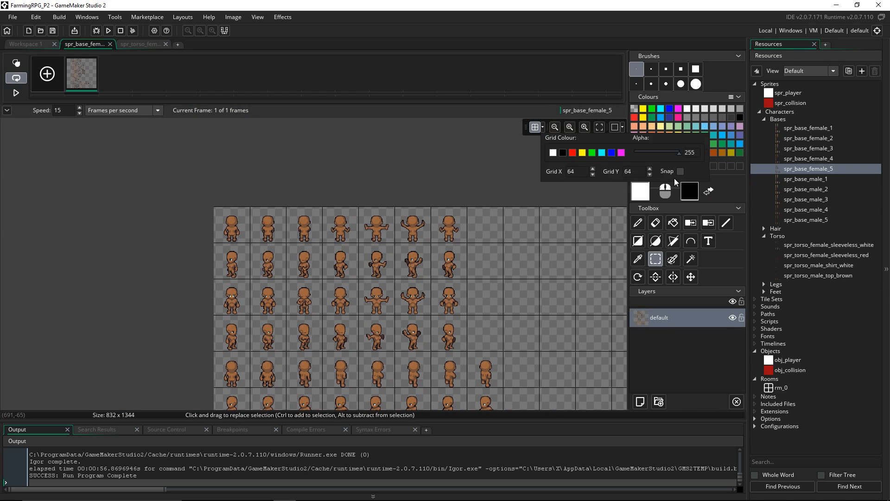
click(364, 209)
Step: Select the fifth frame of the sprite sheet's first row and make a custom brush from it
scroll(363, 209, up, 2)
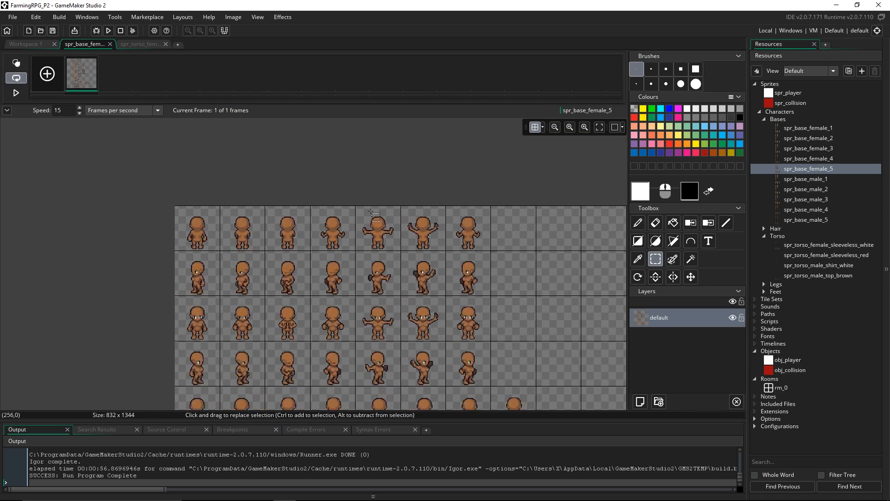
drag(351, 204, 410, 261)
key(ctrl+b)
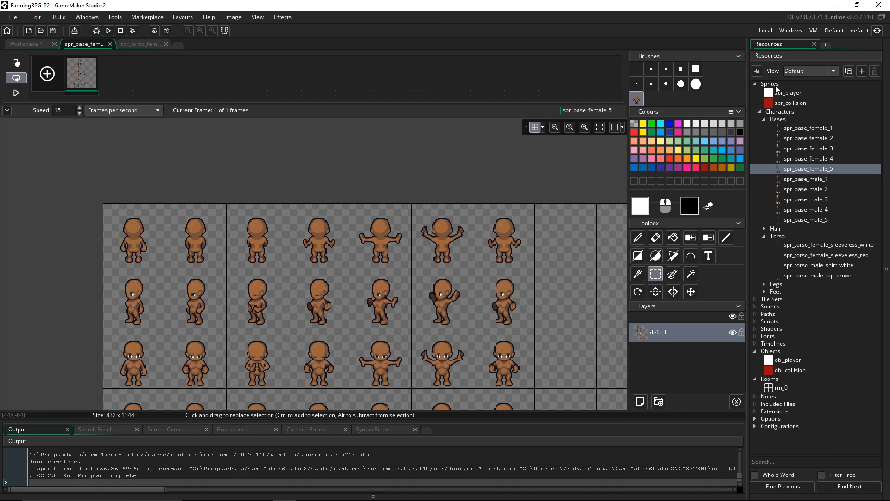
Step: Create a new sprite in the Sprites group and name it spr_character_mask
right_click(778, 93)
click(779, 96)
text(s)
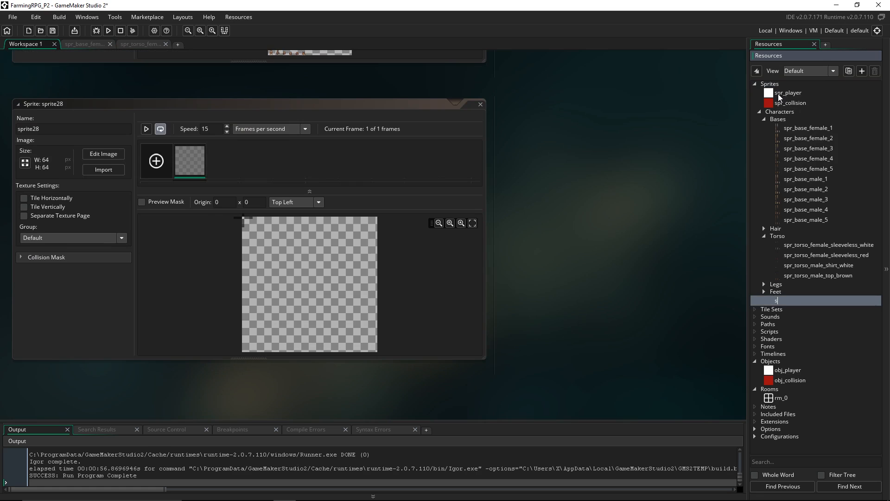
text(pr_character_mask)
key(Return)
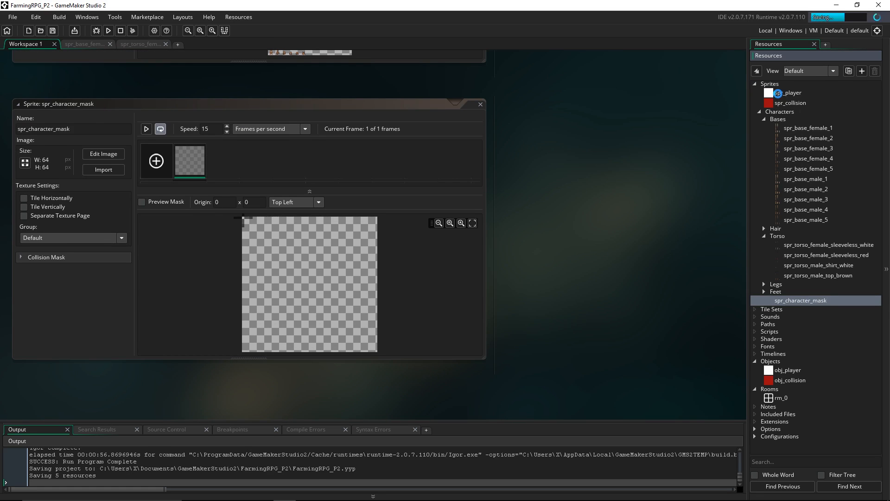
Step: Open the empty frame of spr_character_mask in the image editor and set a 64 by 64 grid with snapping enabled
double_click(190, 160)
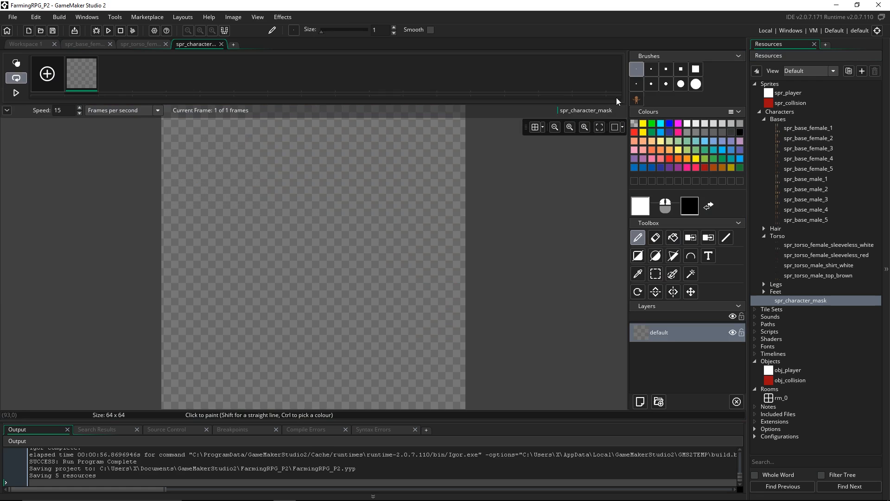
click(543, 129)
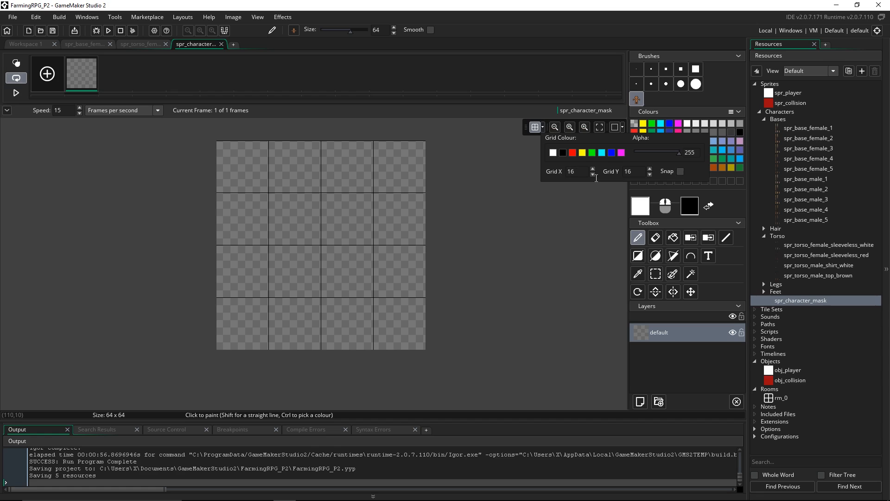
click(680, 172)
double_click(574, 172)
text(7)
drag(574, 170, 546, 173)
text(64)
drag(633, 172, 606, 169)
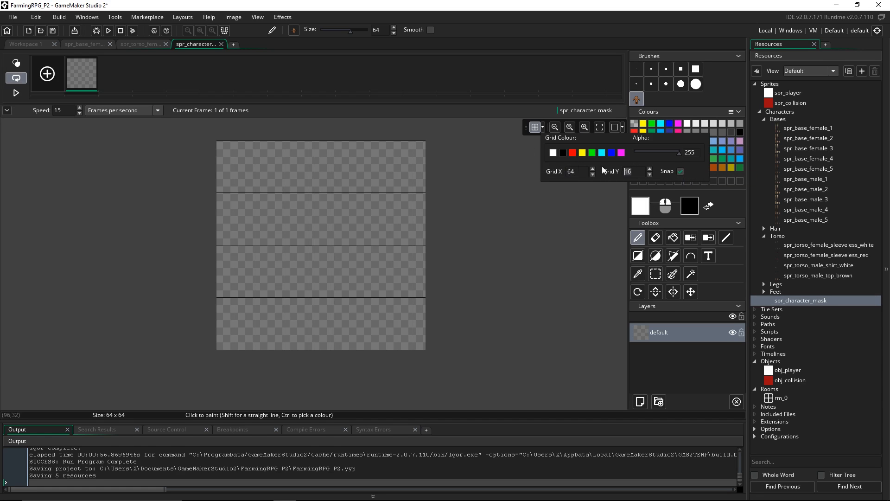
text(64)
Step: Stamp the custom character brush onto the canvas in black as a silhouette
middle_drag(336, 213, 368, 244)
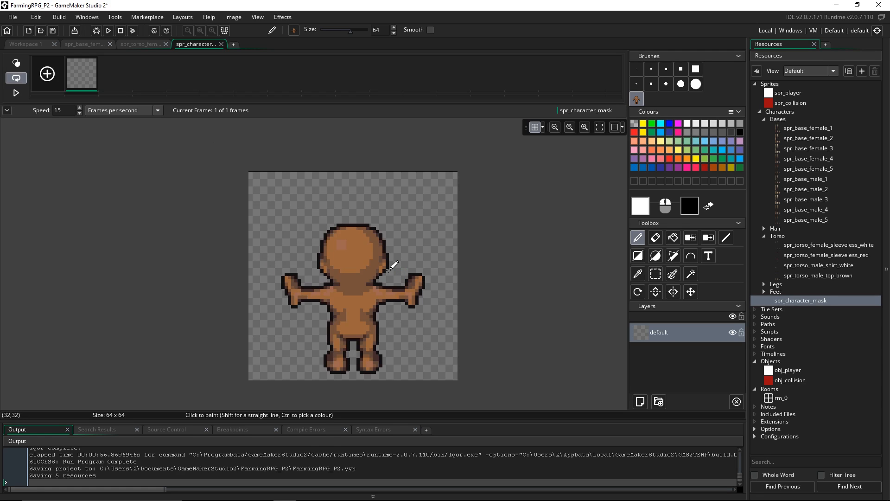
click(739, 133)
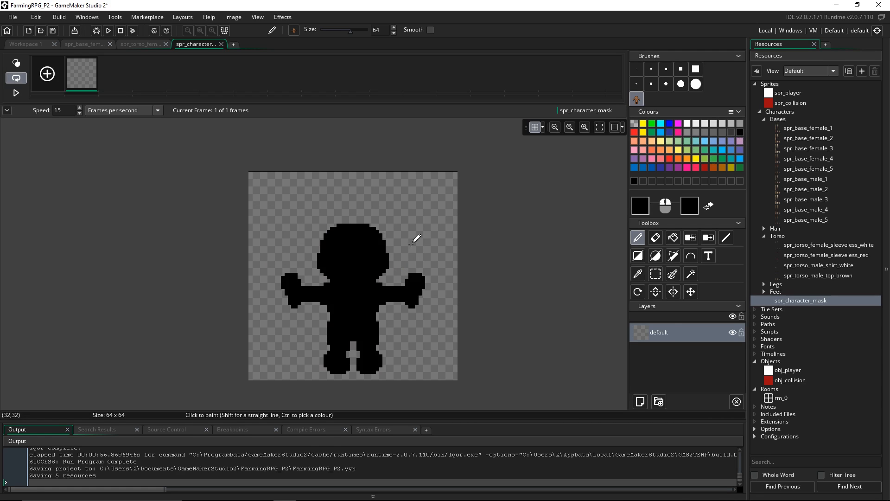
click(395, 265)
key(s)
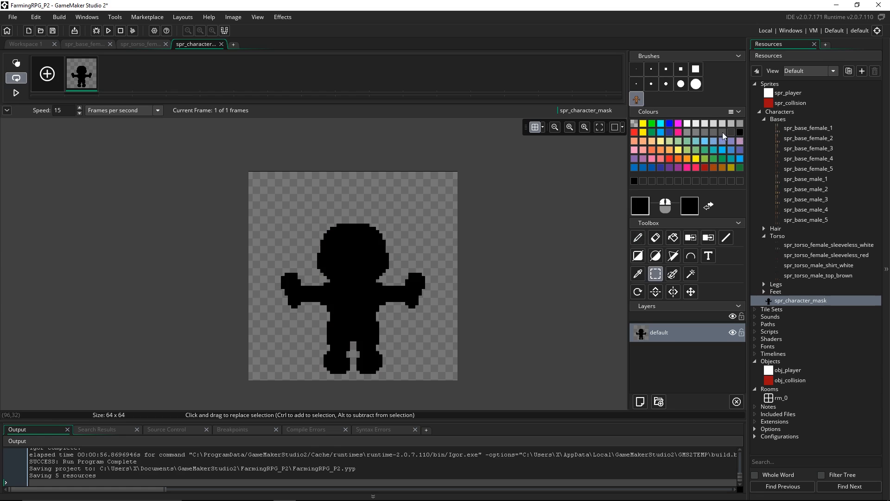
Step: Mix a very dark grey and fill the black silhouette with it
click(730, 133)
key(f)
key(g)
click(641, 205)
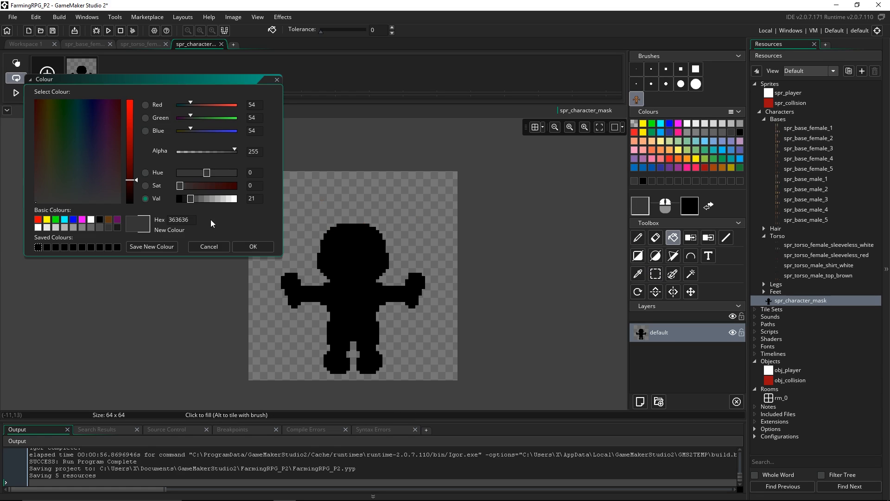
click(186, 200)
click(254, 245)
click(346, 247)
key(s)
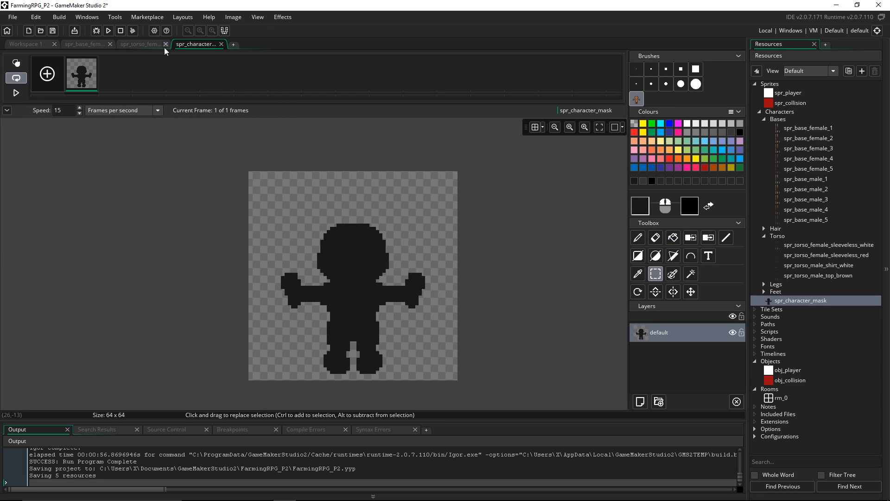
Step: Switch the collision mask of spr_character_mask to Manual mode and set its right and bottom values to 5
click(41, 45)
click(20, 258)
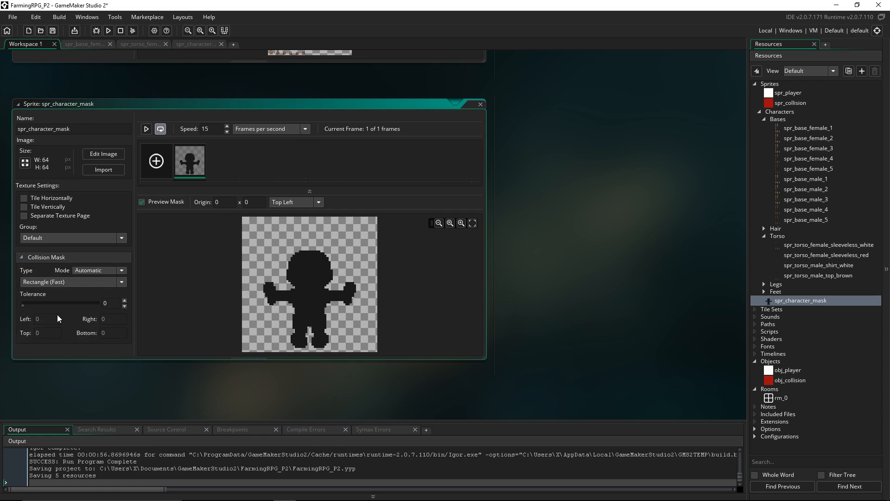
click(97, 270)
click(99, 284)
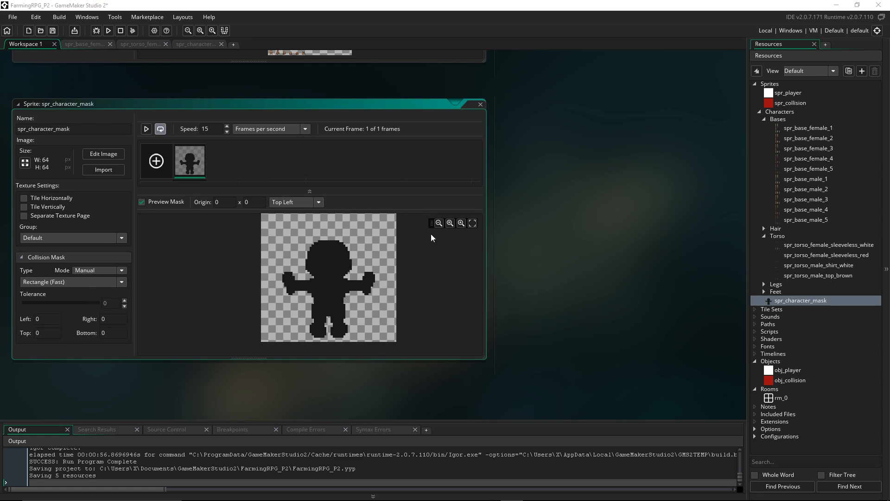
middle_drag(283, 267, 275, 278)
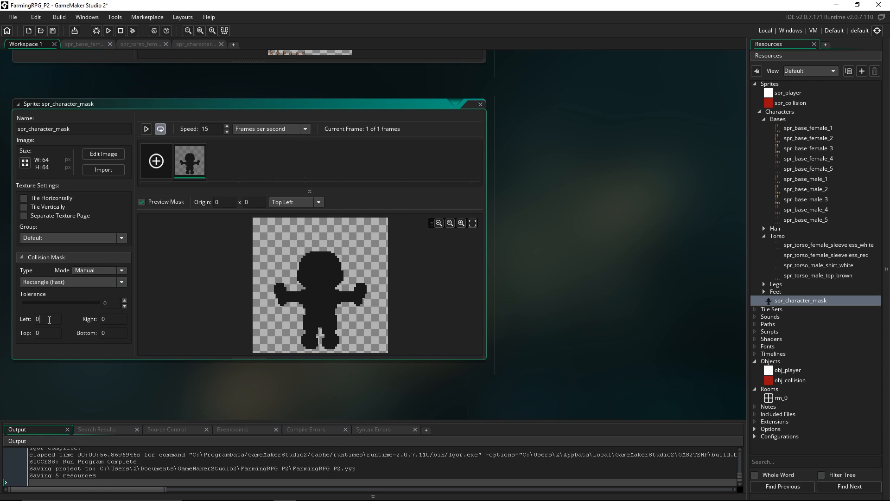
click(105, 319)
text(5)
key(Tab)
text(5)
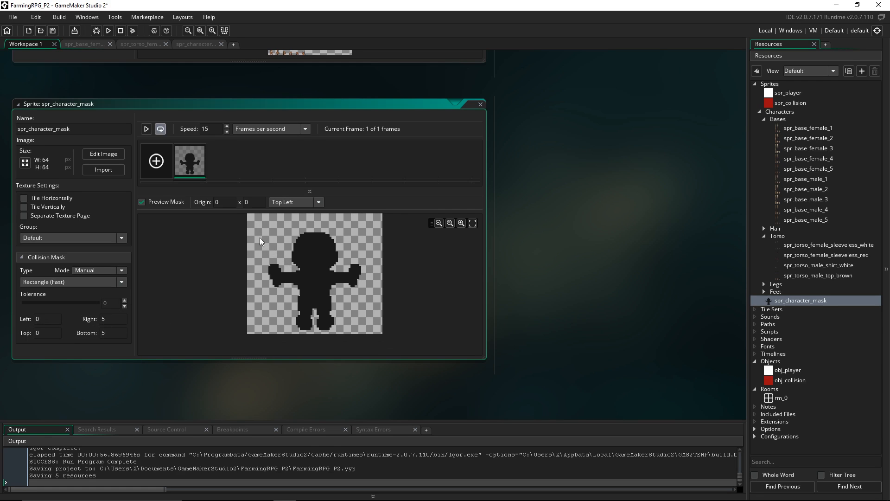
Step: Move and resize the mask rectangle around the character's feet, with left 21, top 54, right 42 and bottom 62
drag(255, 223, 302, 341)
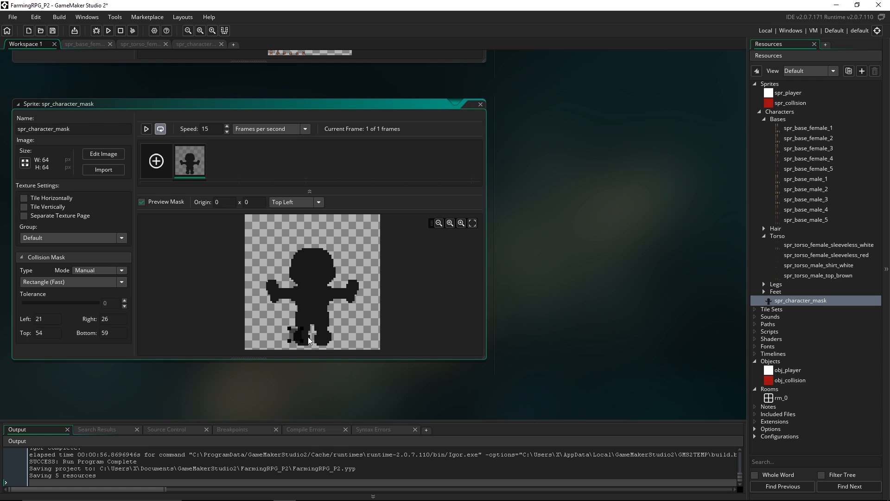
scroll(323, 348, up, 3)
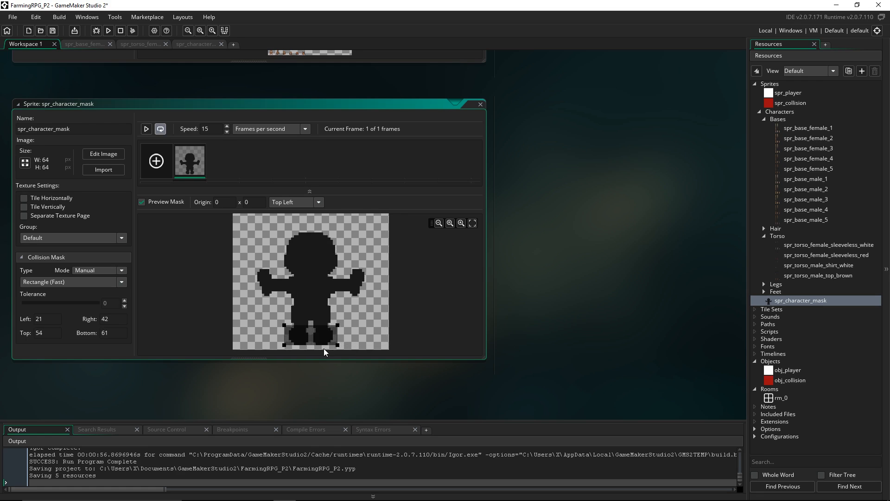
drag(349, 340, 351, 353)
drag(346, 312, 351, 304)
scroll(330, 281, down, 4)
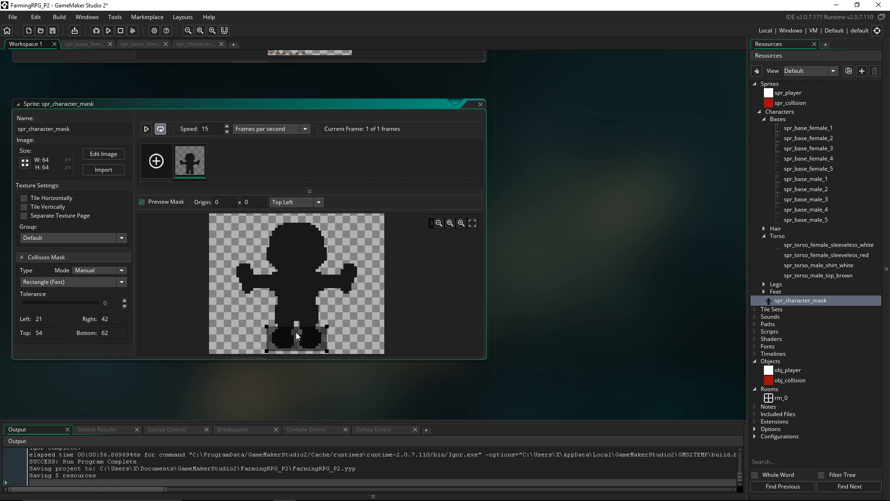
middle_drag(299, 311, 303, 298)
scroll(309, 326, up, 2)
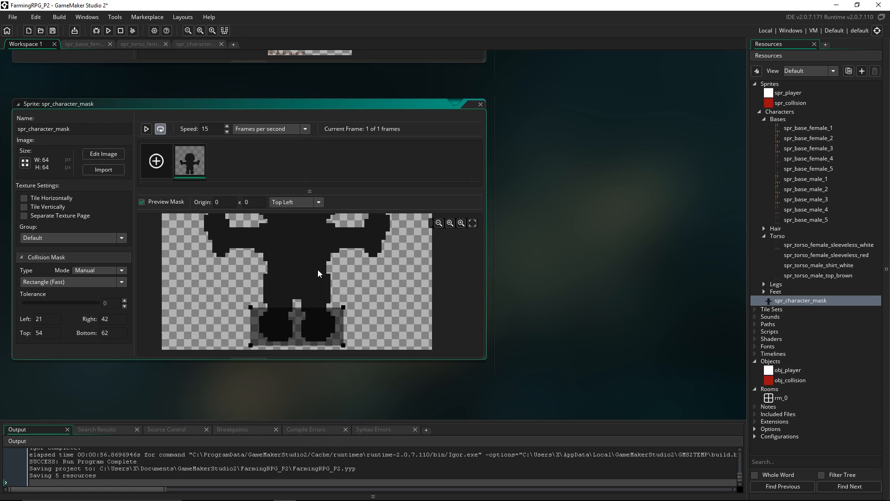
scroll(314, 293, down, 3)
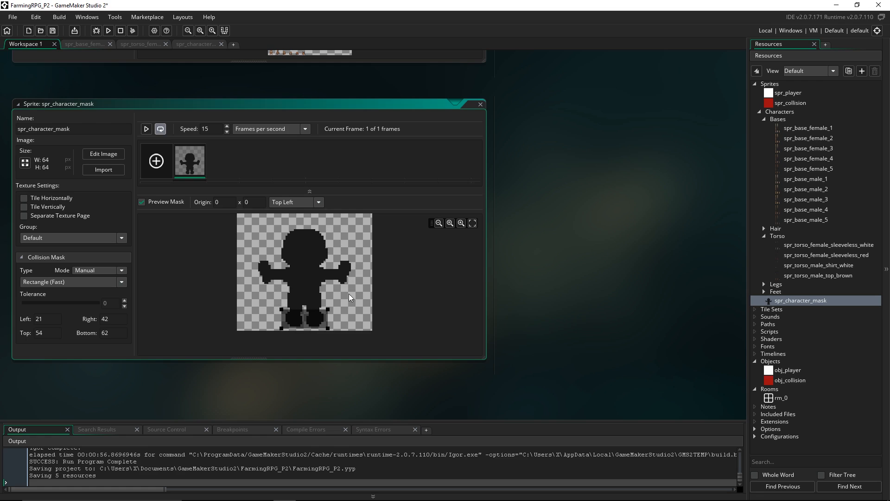
ctrl+scroll(302, 323, up, 3)
middle_drag(302, 323, 299, 329)
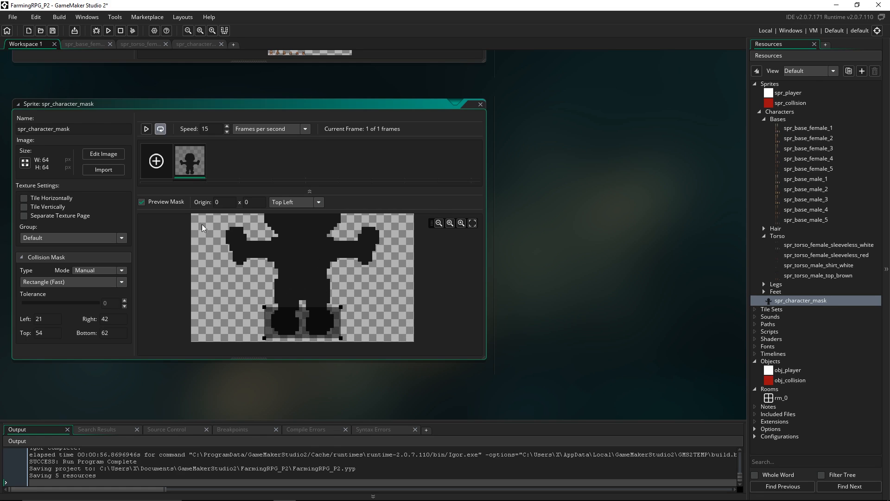
ctrl+scroll(302, 249, down, 3)
Step: Turn off the mask preview and set the sprite's origin to Bottom Centre
click(218, 204)
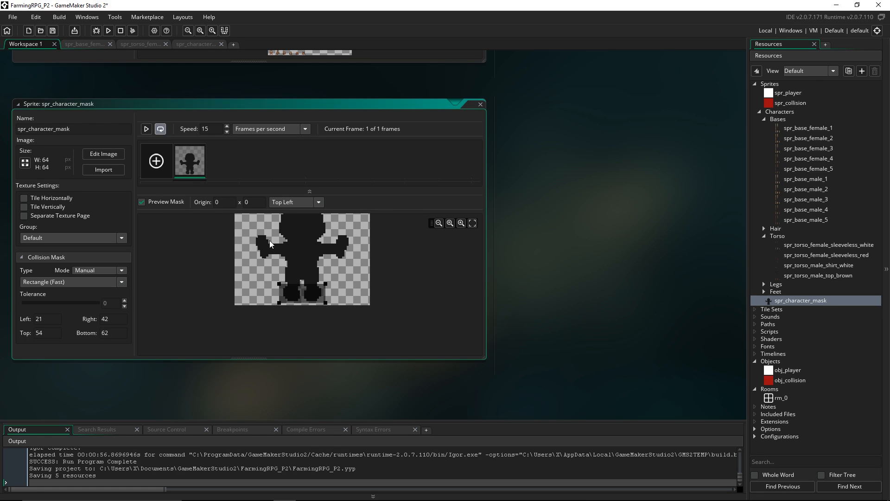
click(142, 202)
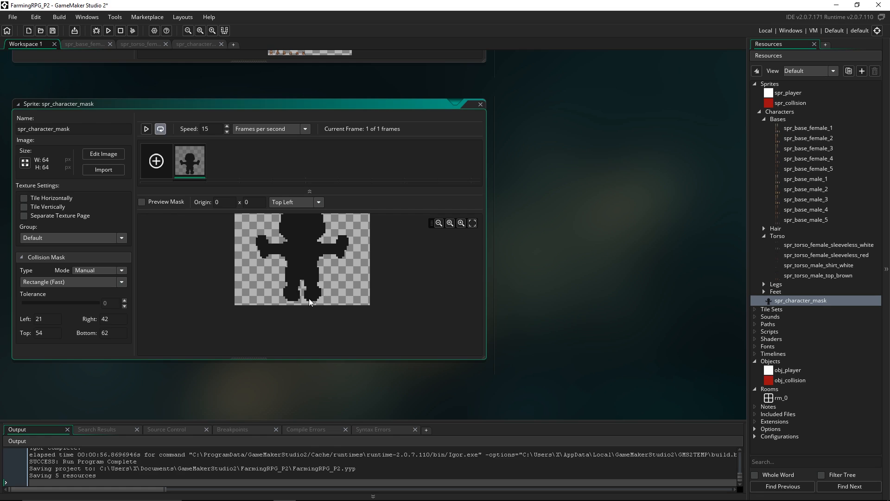
click(301, 202)
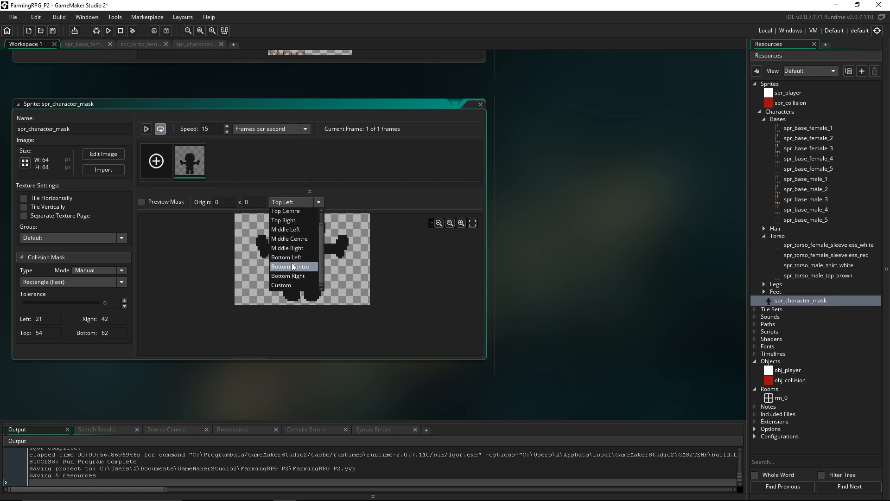
click(293, 267)
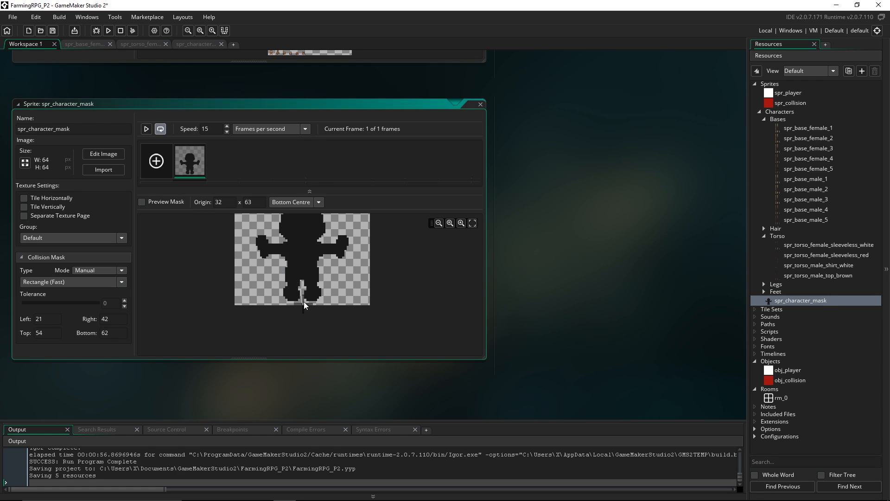
Step: Move the sprite's origin up between the feet, to 32 x 59
scroll(304, 301, up, 3)
scroll(303, 284, down, 5)
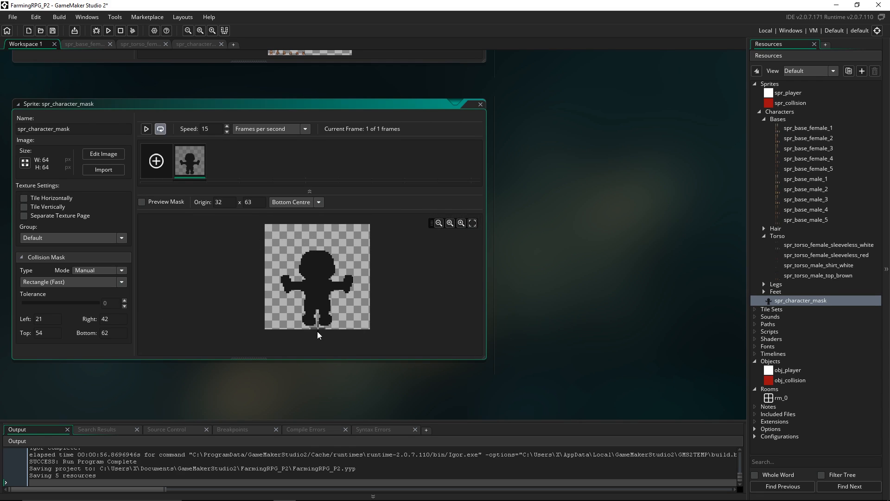
scroll(318, 320, up, 6)
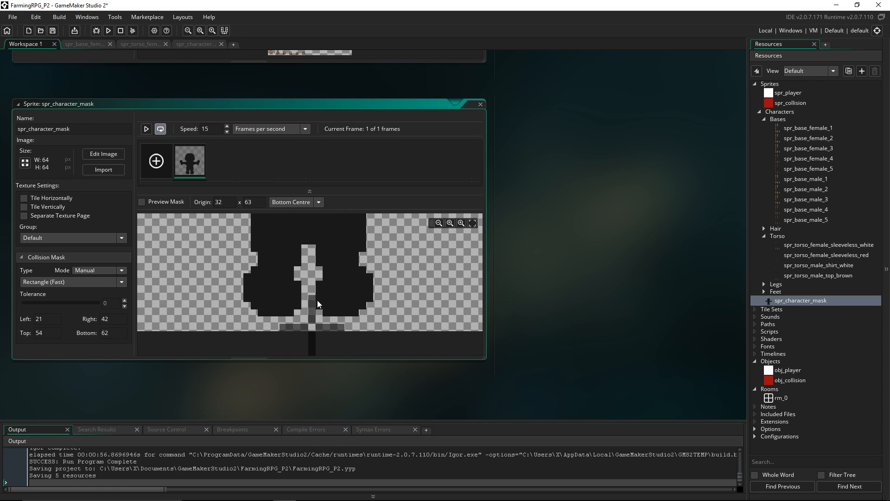
click(313, 294)
scroll(338, 254, down, 3)
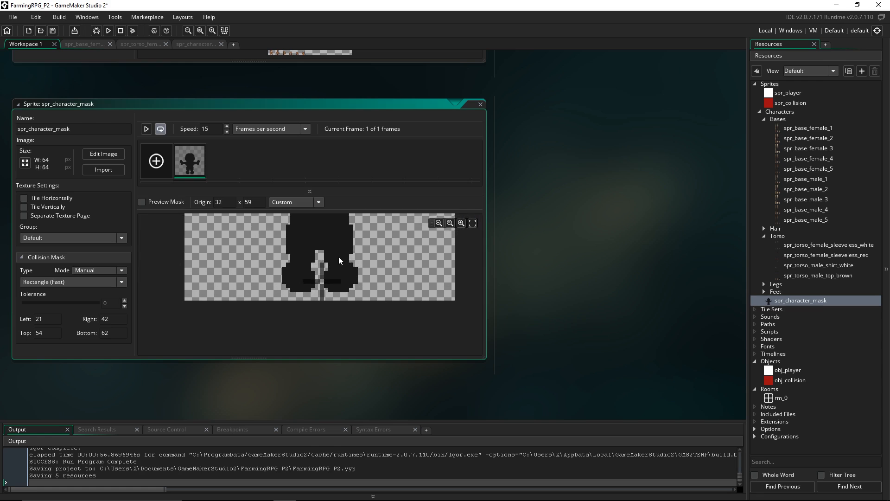
scroll(338, 260, down, 3)
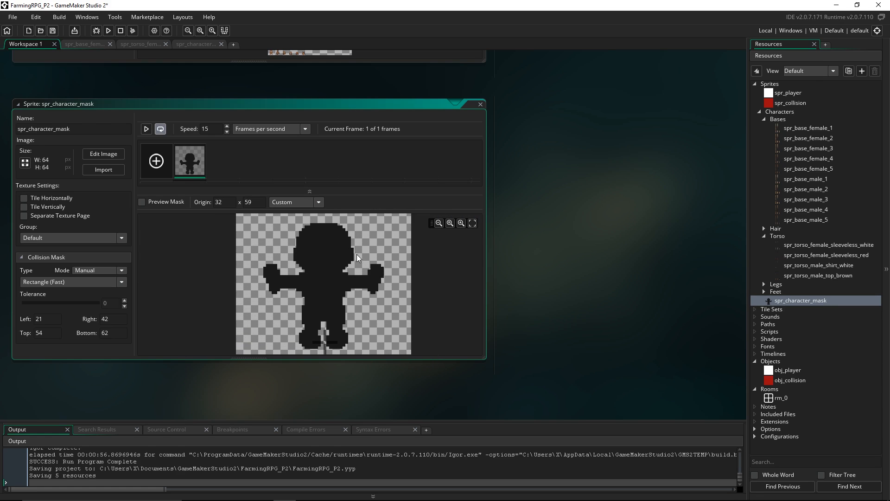
Step: Open obj_player and assign spr_character_mask as both its sprite and its collision mask
double_click(784, 371)
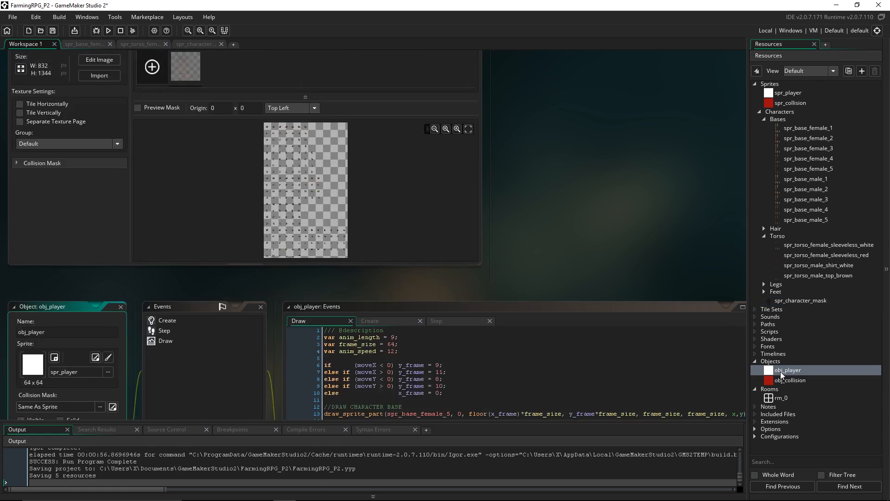
click(95, 178)
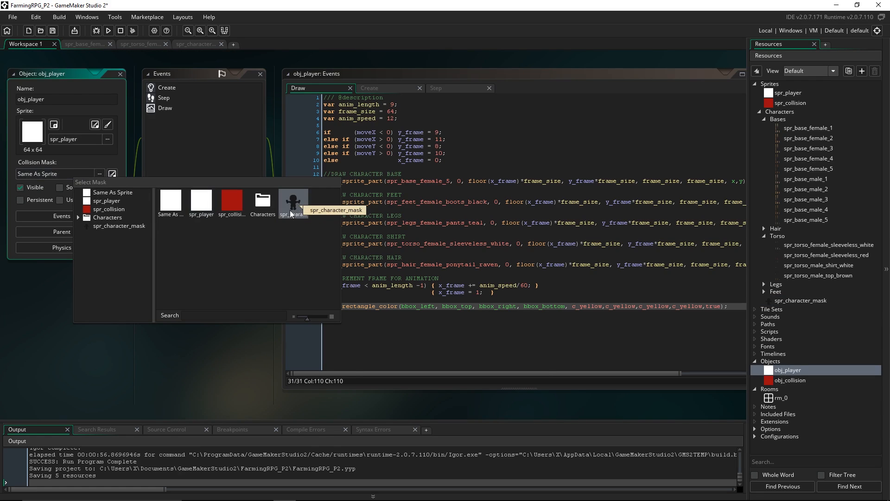
click(107, 139)
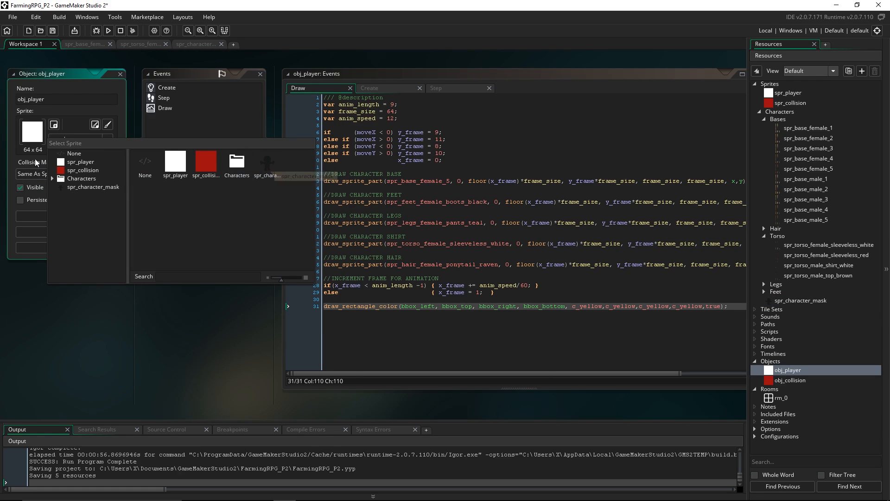
click(143, 120)
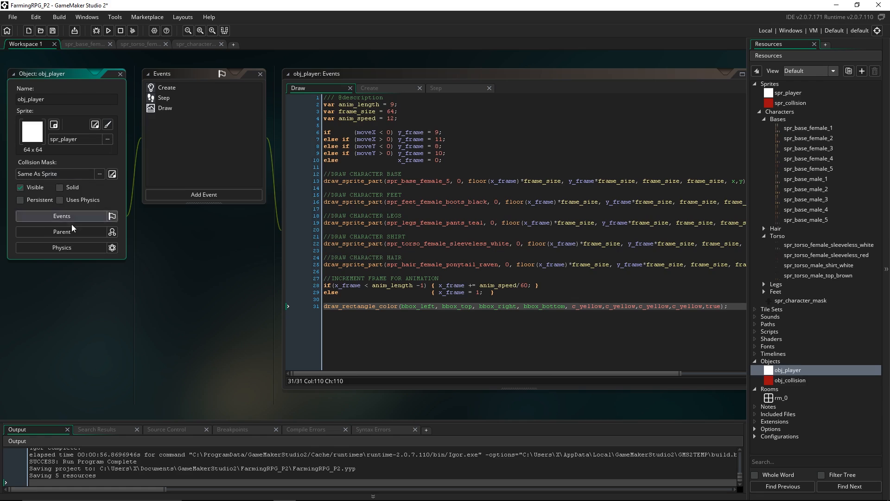
click(97, 135)
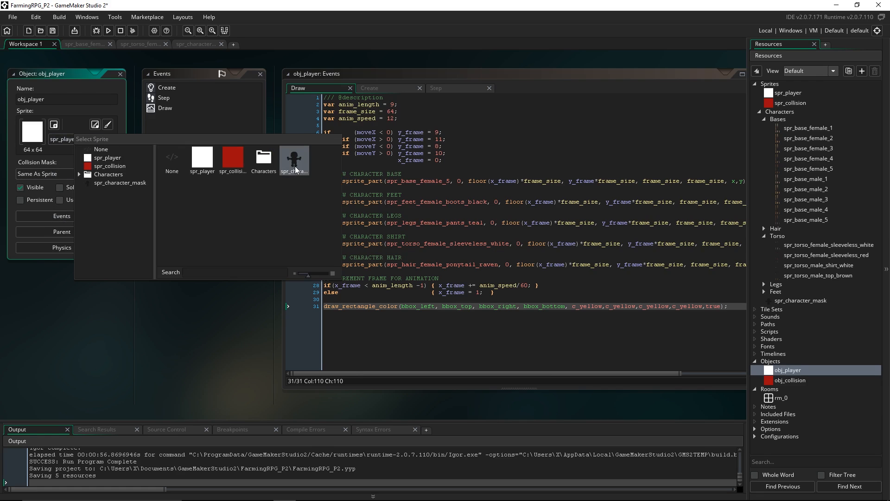
click(294, 160)
click(40, 174)
click(274, 193)
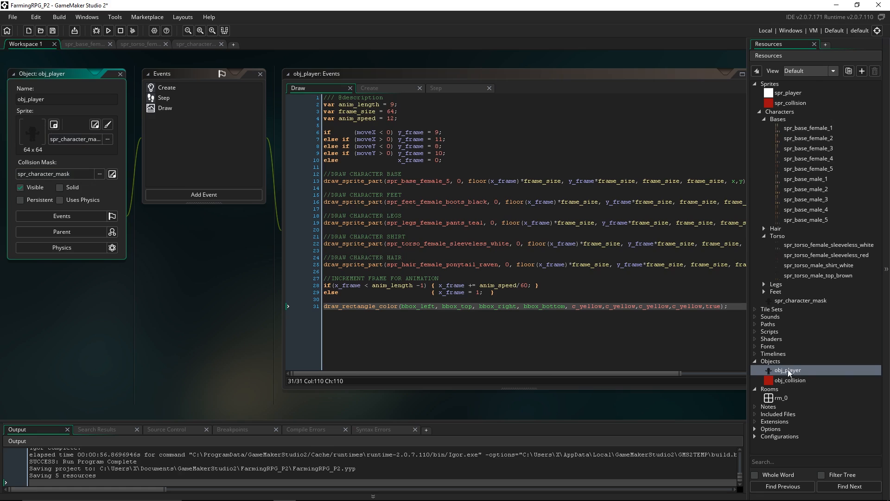
Step: Collapse the Bases and Characters sprite groups in the resource tree and return to the Draw event code
click(764, 119)
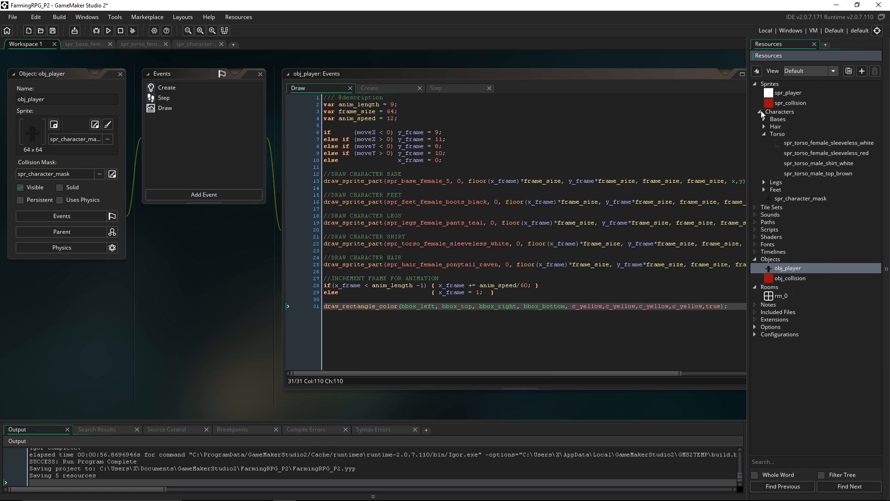
click(760, 112)
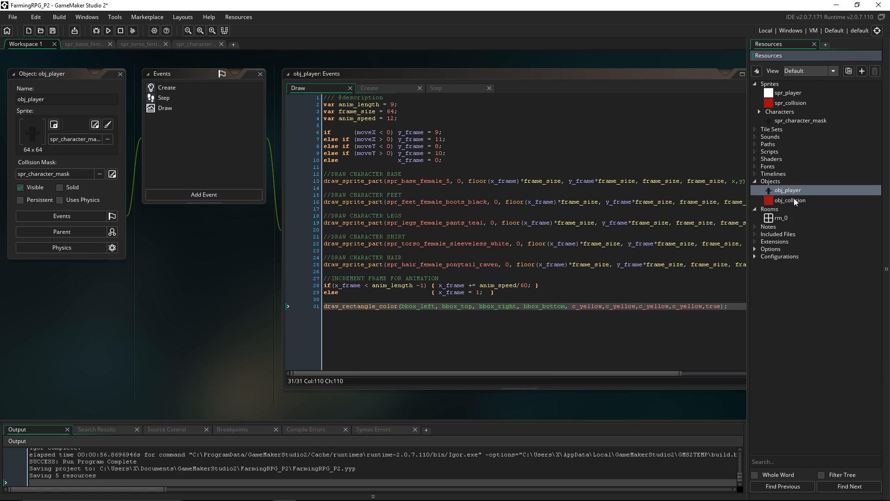
click(728, 305)
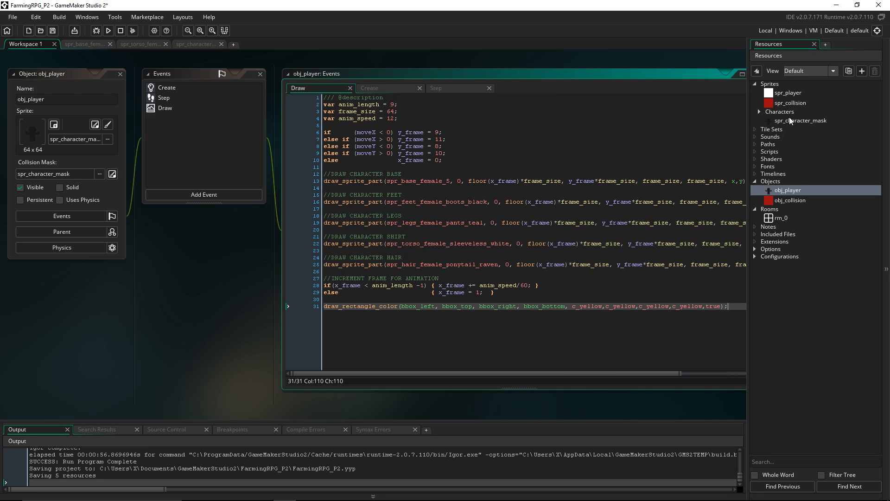
Step: Run the game, walk the player left, right and down to check the yellow bounding box against the character, and close it
key(F5)
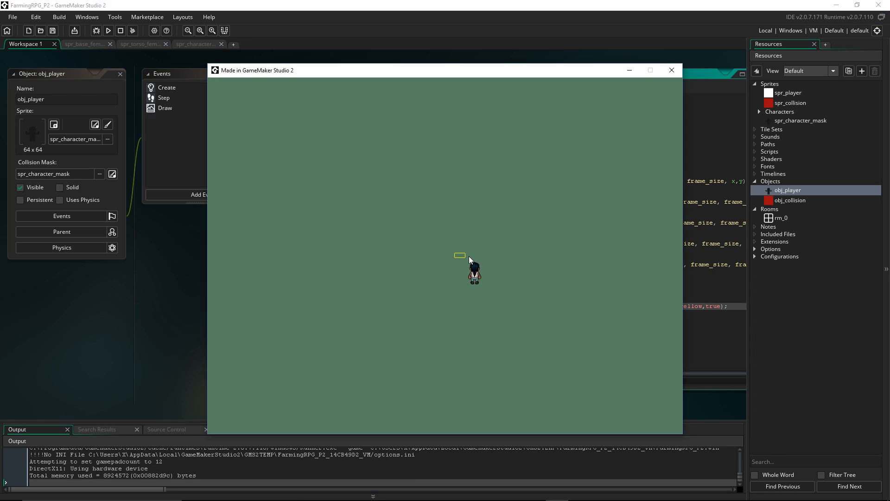
key(Left)
key(Down)
key(Right)
key(Down)
click(673, 70)
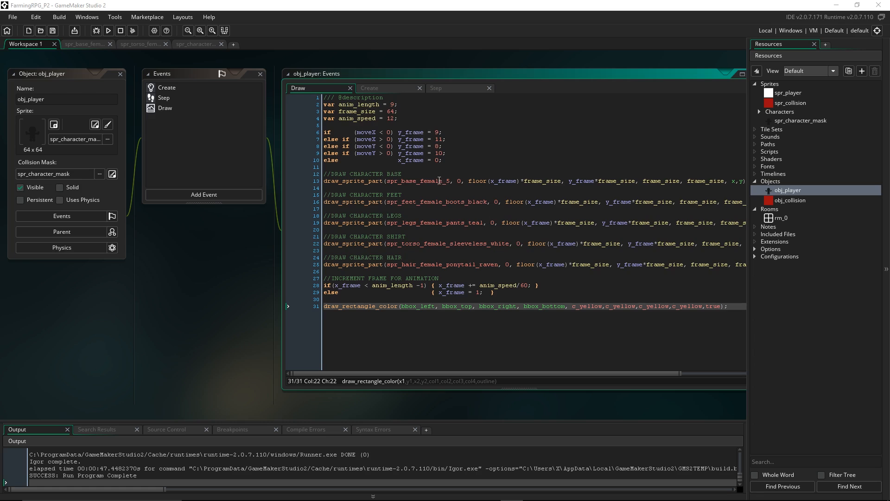
Step: Begin local variable assignments for xx and yy in the Draw event, above the character base drawing code
click(434, 166)
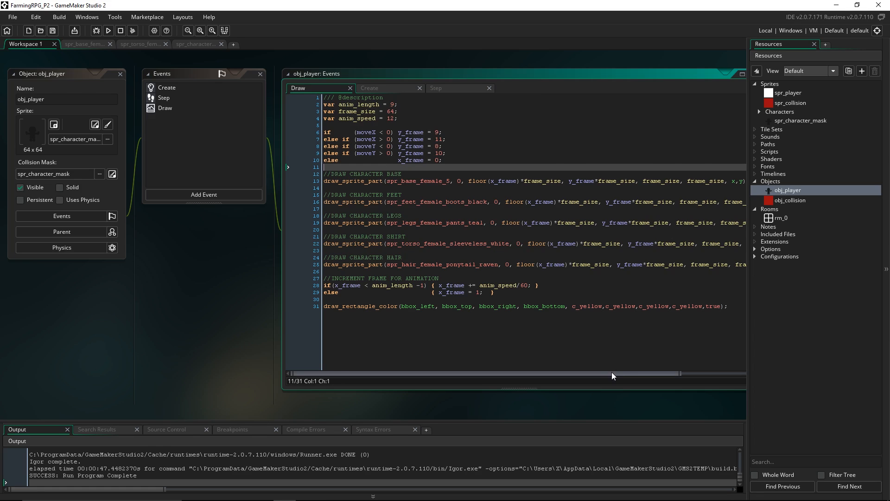
drag(611, 372, 680, 372)
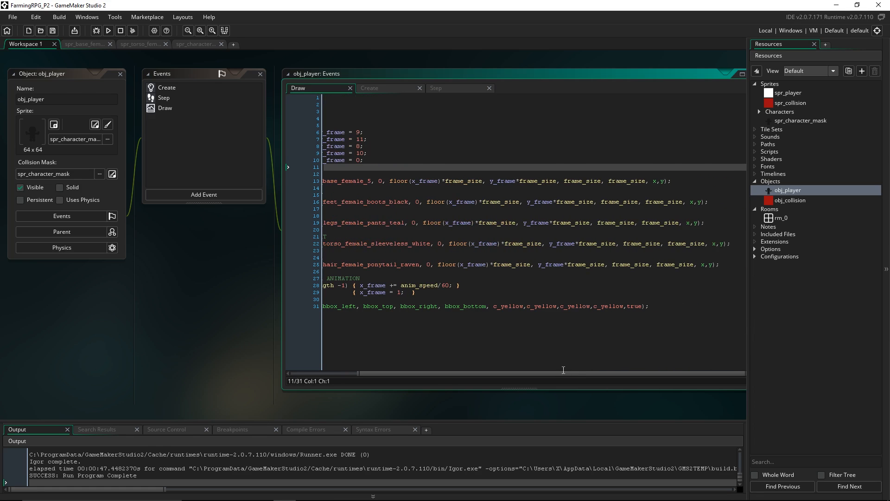
drag(473, 374, 392, 339)
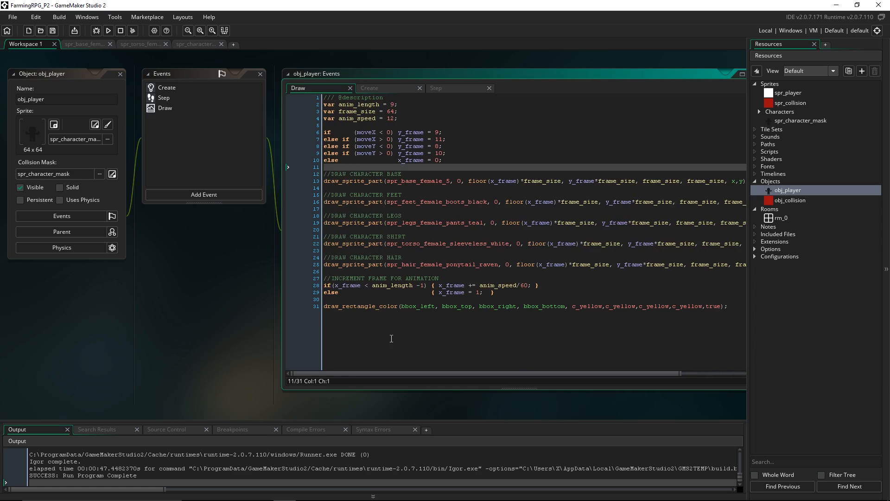
click(444, 112)
click(445, 161)
key(Return)
key(Return)
text(var xx)
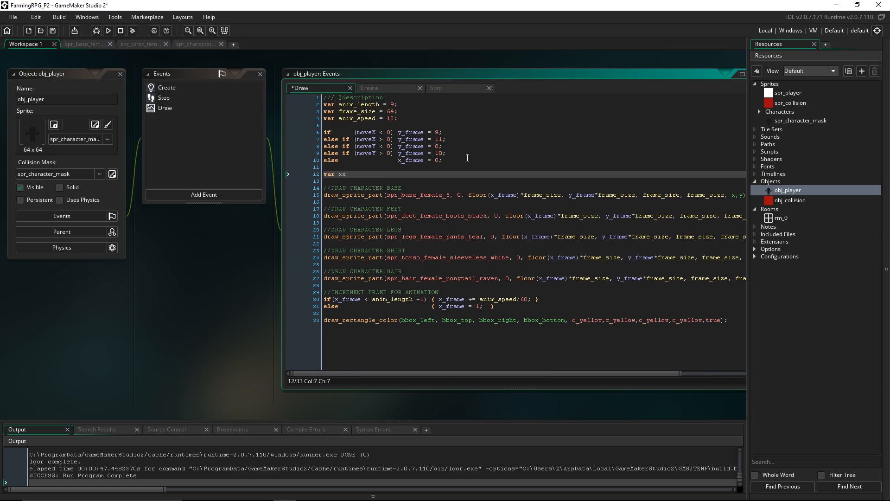
key(Return)
text(var yy =)
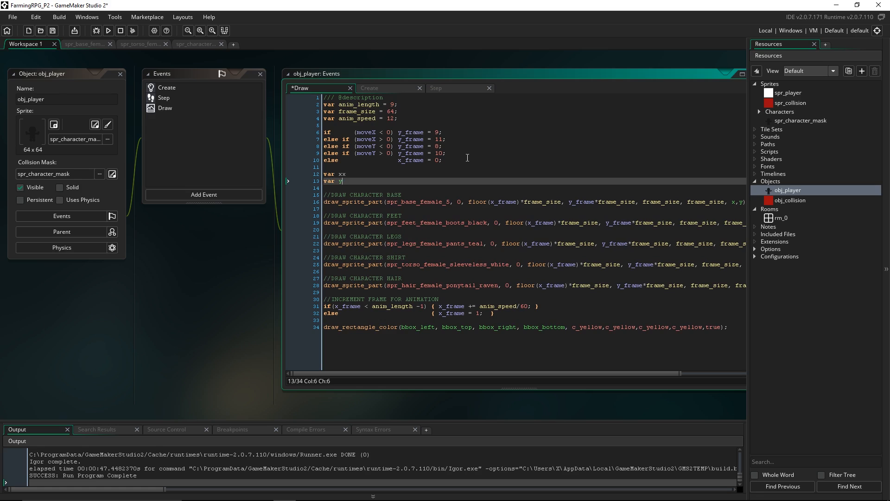
key(Down)
key(Up)
key(Up)
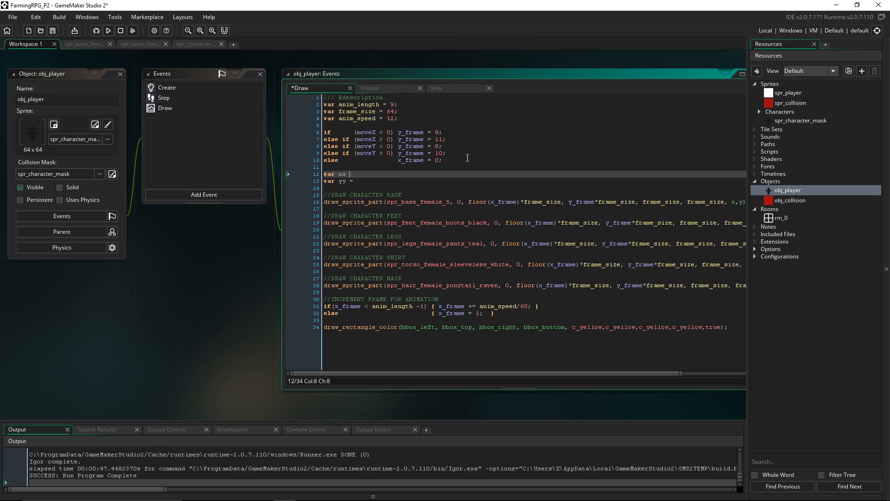
text(= )
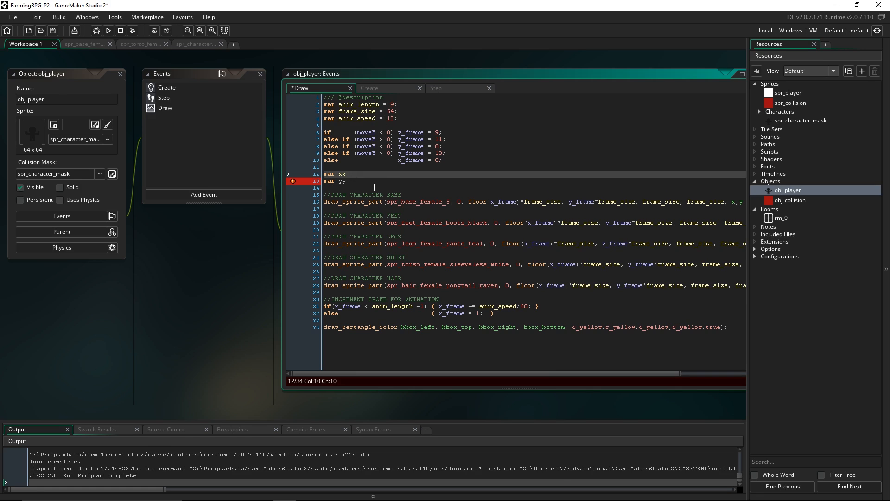
Step: Assign x-x_offset to xx and y-y_offset to yy
text(x)
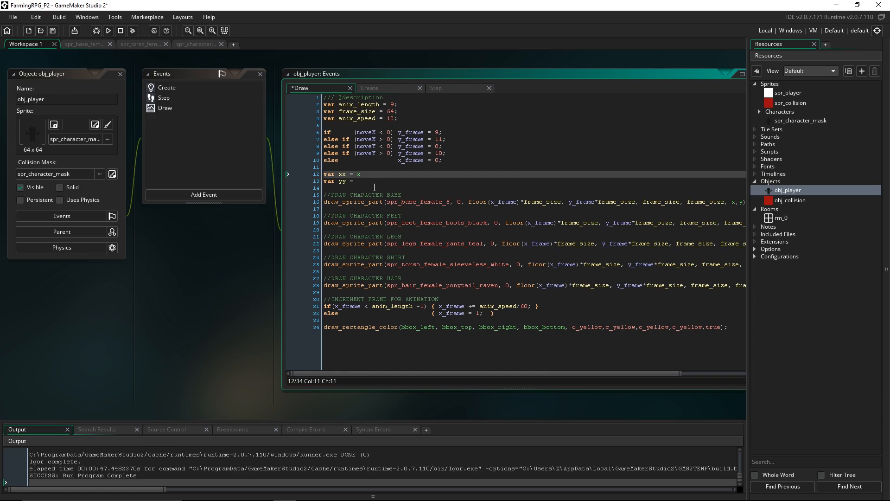
text(-)
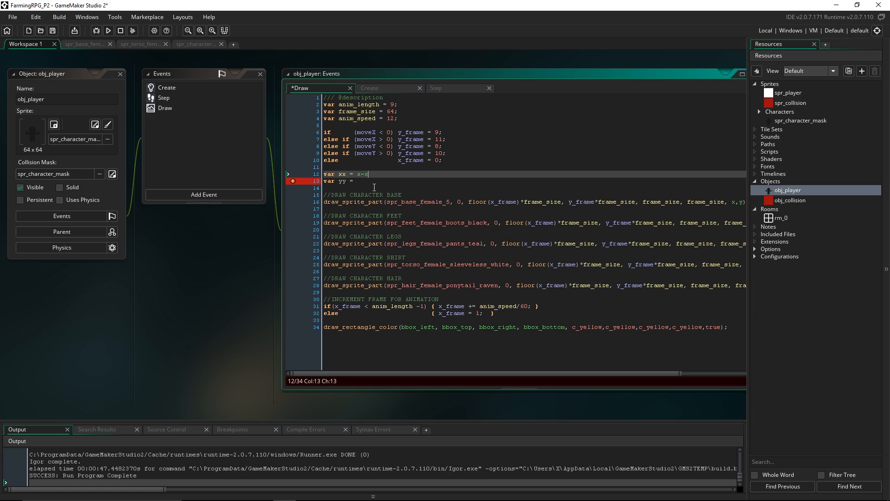
text(x_)
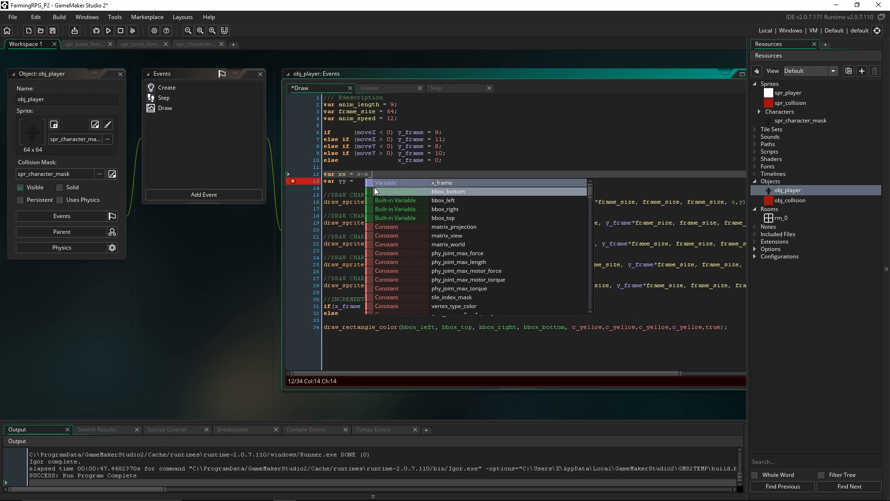
text(offset;)
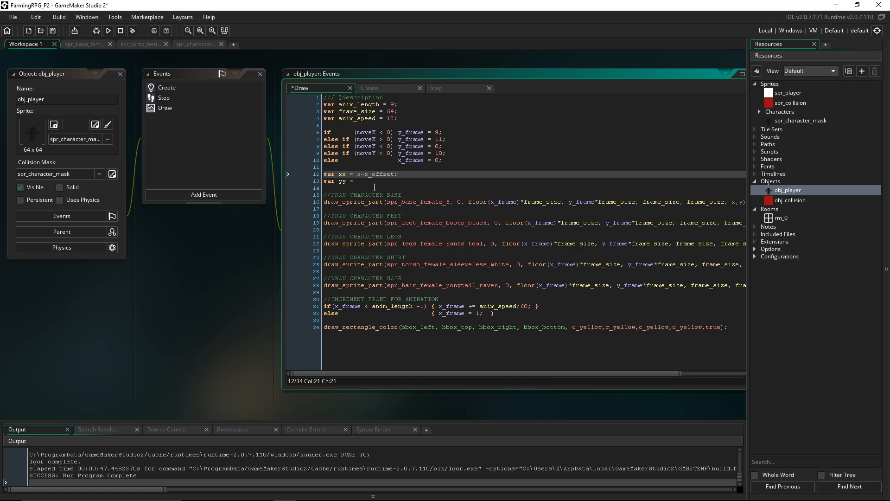
key(Down)
text(y-y_of)
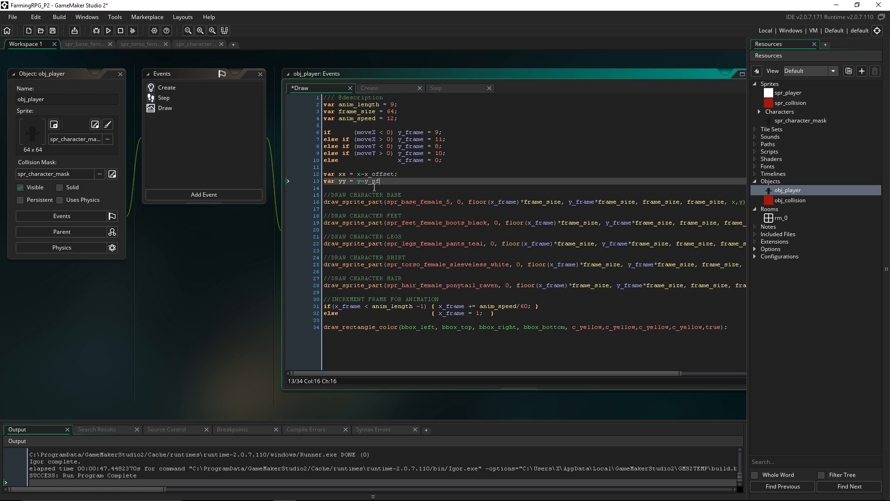
key(BackSpace)
key(BackSpace)
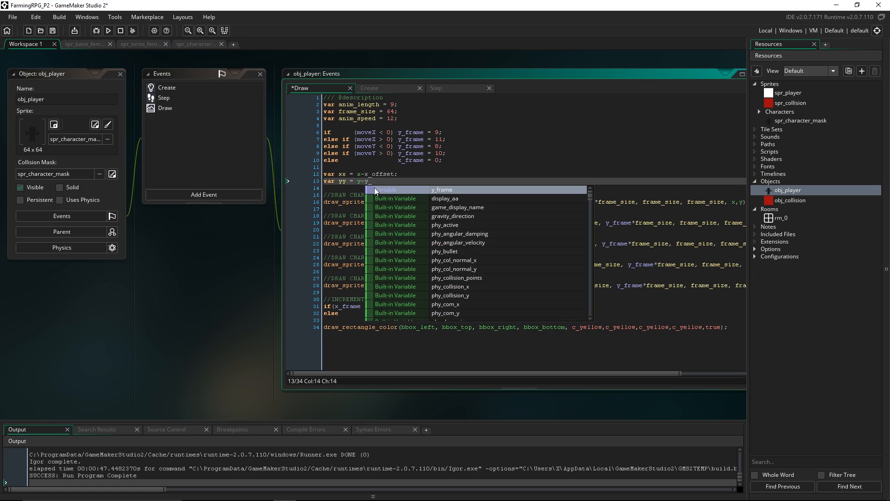
text(offset;)
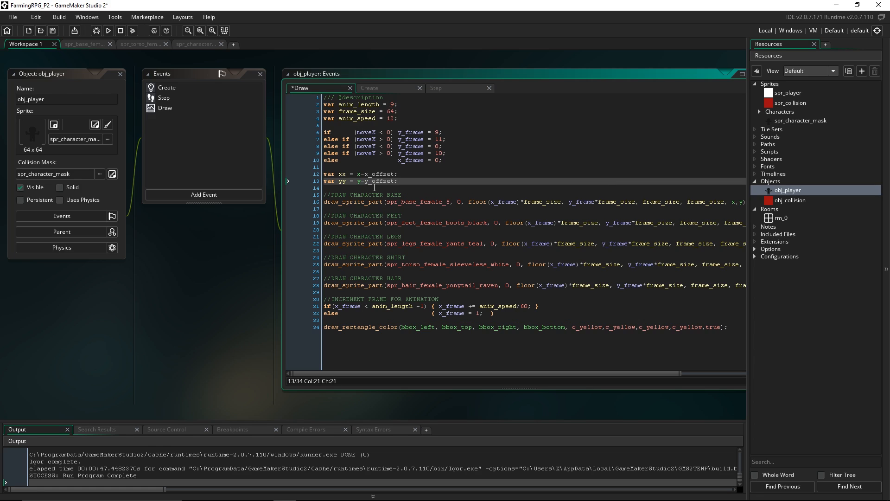
Step: Replace the x,y position arguments with xx,yy in the character base and feet draw_sprite_part calls
click(341, 173)
drag(666, 373, 751, 374)
click(656, 201)
text(x)
click(668, 202)
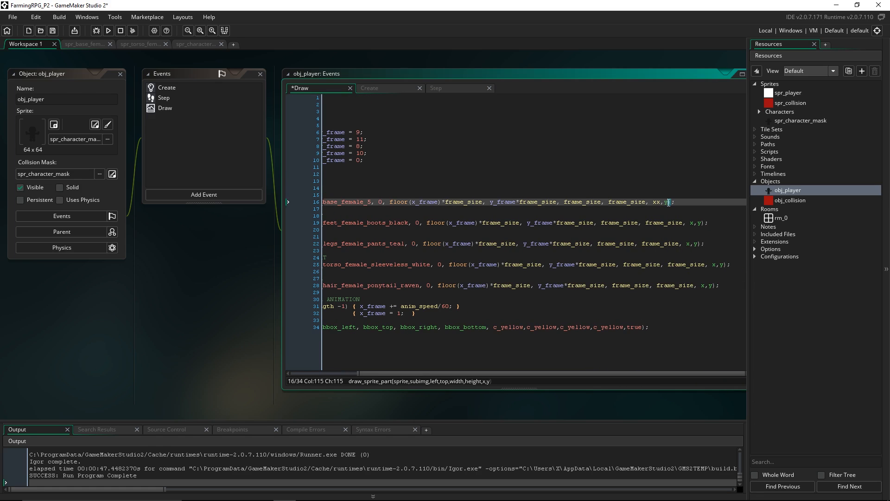
text(y)
click(693, 222)
text(x)
click(704, 223)
text(y)
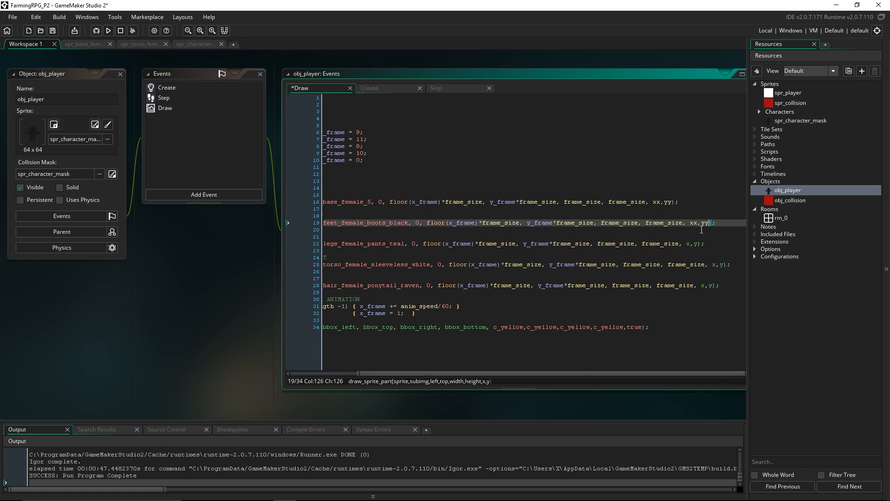
Step: Replace the x,y position arguments with xx,yy in the legs, shirt and hair draw_sprite_part calls
click(690, 243)
text(x)
click(702, 244)
text(y)
click(716, 265)
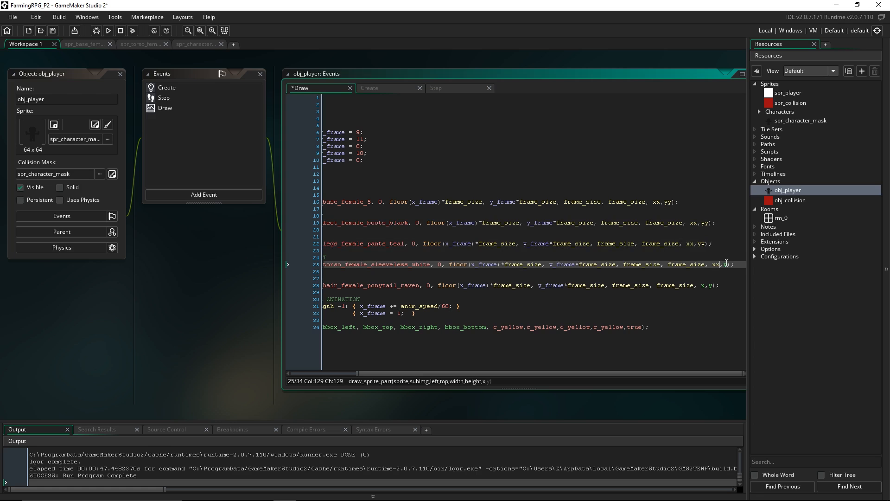
text(x)
click(728, 265)
text(y)
click(704, 285)
text(x)
click(717, 285)
text(y)
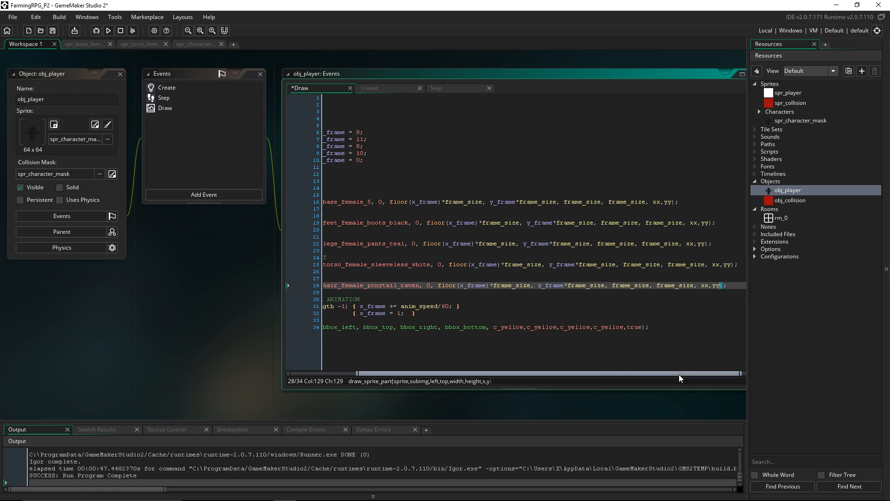
Step: Copy the x_offset variable name from the Draw event and start its assignment below y_frame in the Create event
drag(547, 374, 480, 374)
click(450, 195)
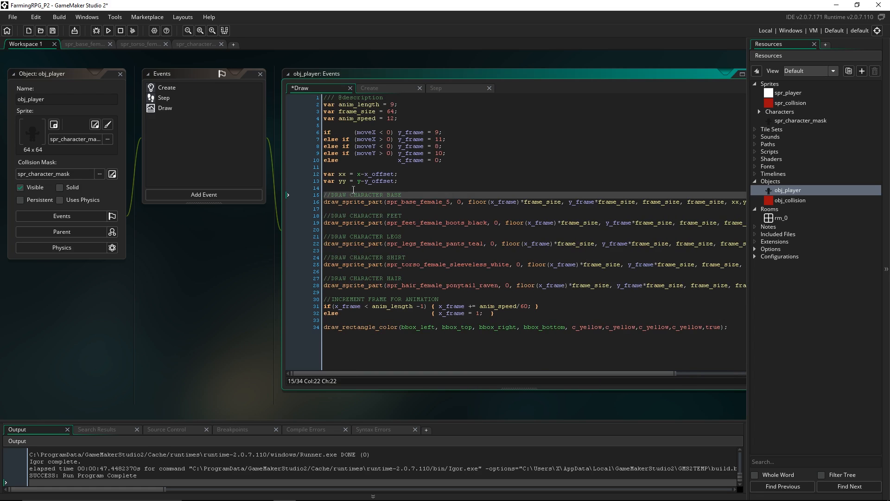
click(372, 174)
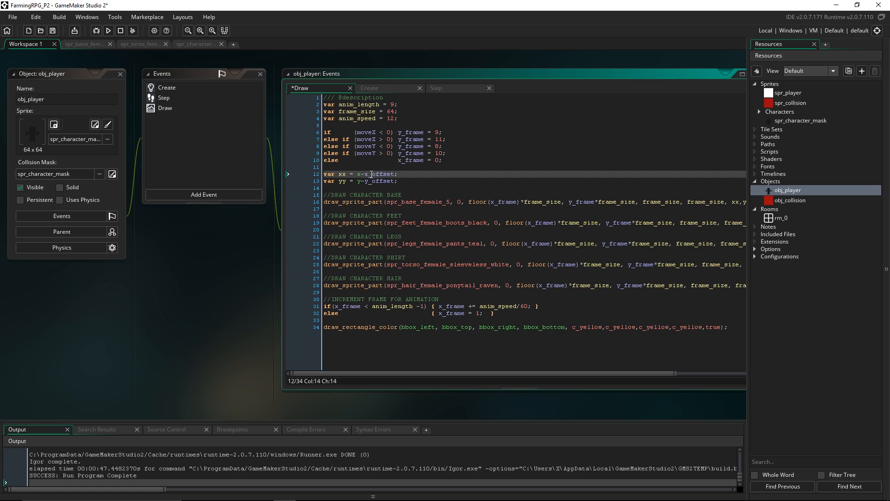
double_click(377, 174)
key(ctrl+c)
click(209, 89)
click(432, 169)
key(ctrl+v)
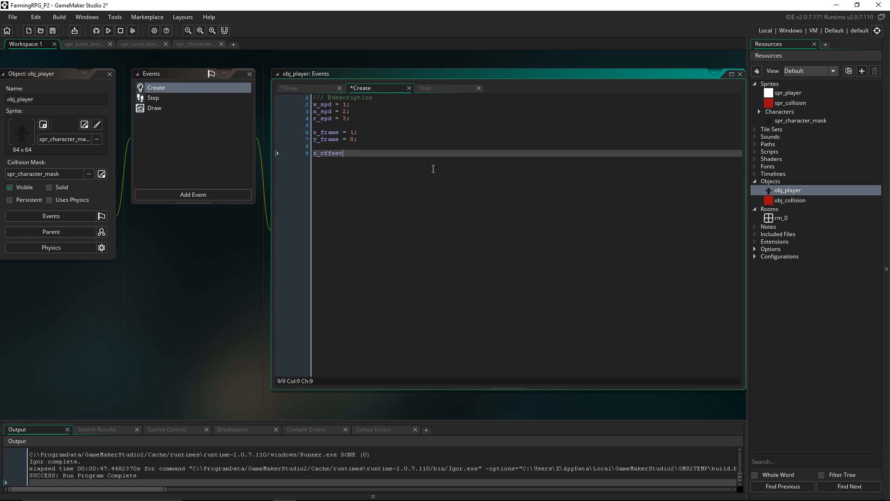
text(=)
Step: Start a y_offset assignment on the line below x_offset in the Create event
key(Return)
text(y)
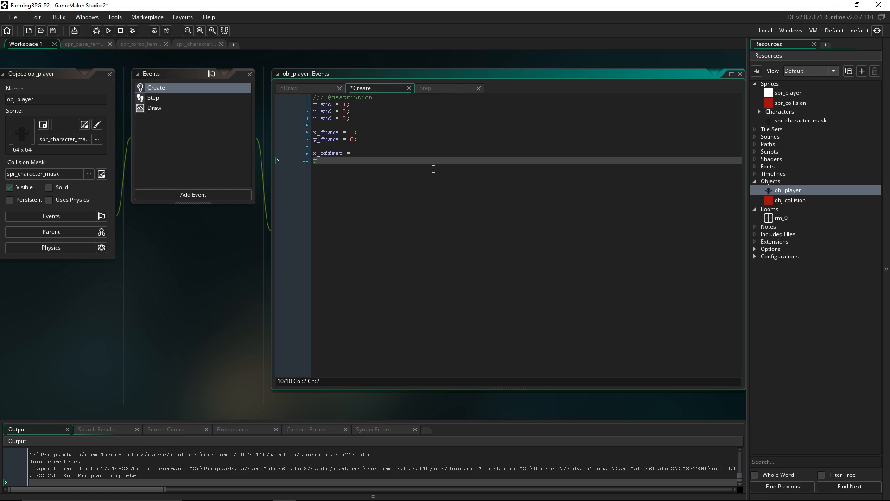
text(_offset)
key(BackSpace)
key(BackSpace)
key(BackSpace)
key(BackSpace)
key(BackSpace)
key(BackSpace)
text(offset =)
key(Up)
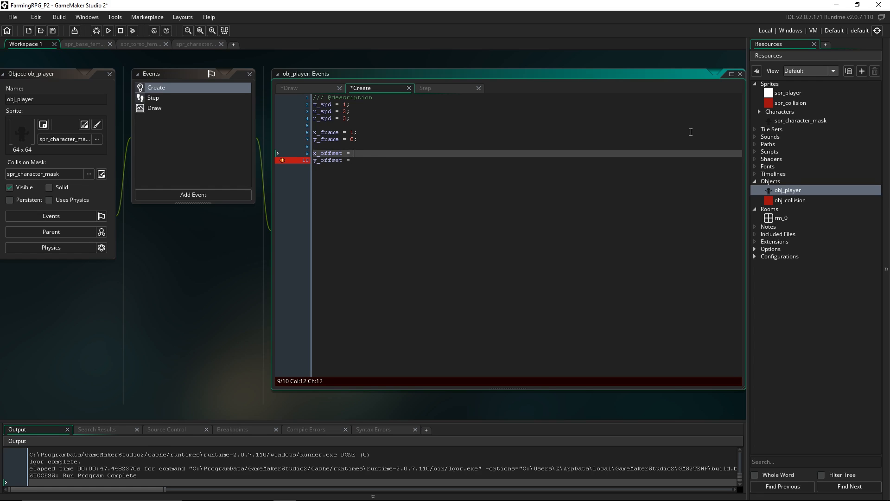
Step: Open spr_character_mask to examine its origin, and return to obj_player's Create event
double_click(781, 124)
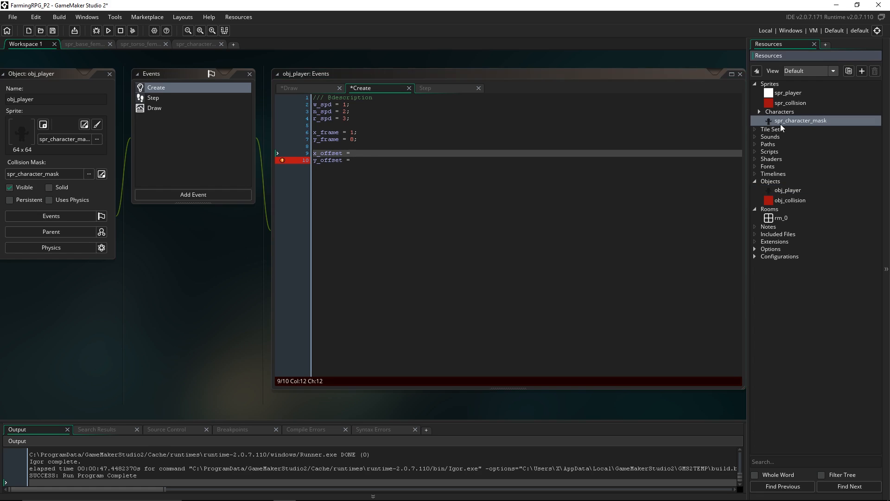
scroll(305, 268, down, 2)
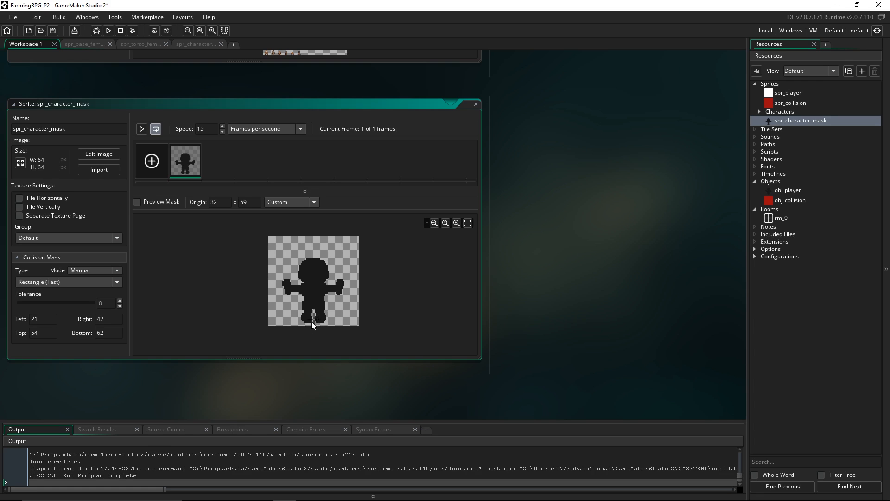
double_click(802, 188)
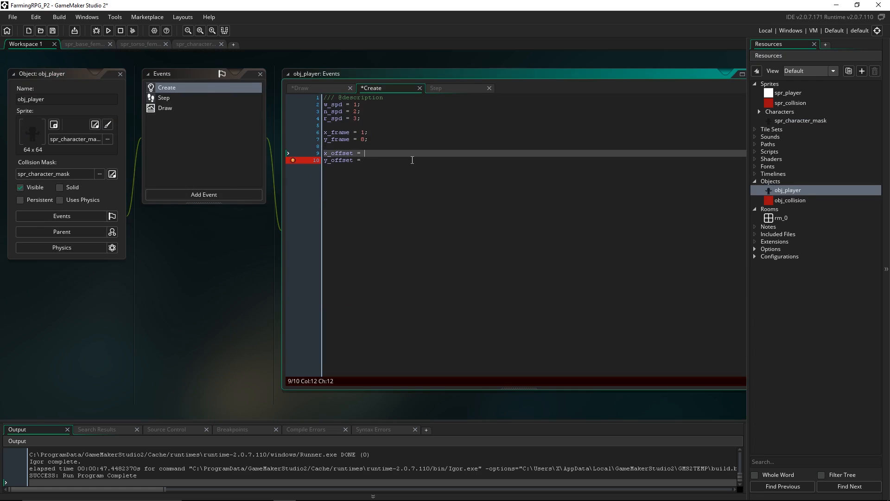
Step: Complete the x_offset assignment in the Create event with sprite_get_xoffset(mask_index);
text(sprite_g)
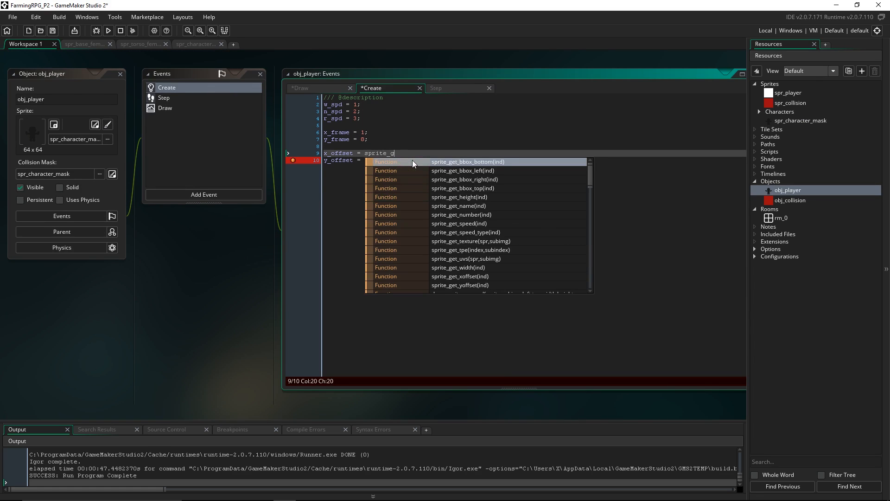
text(et_x)
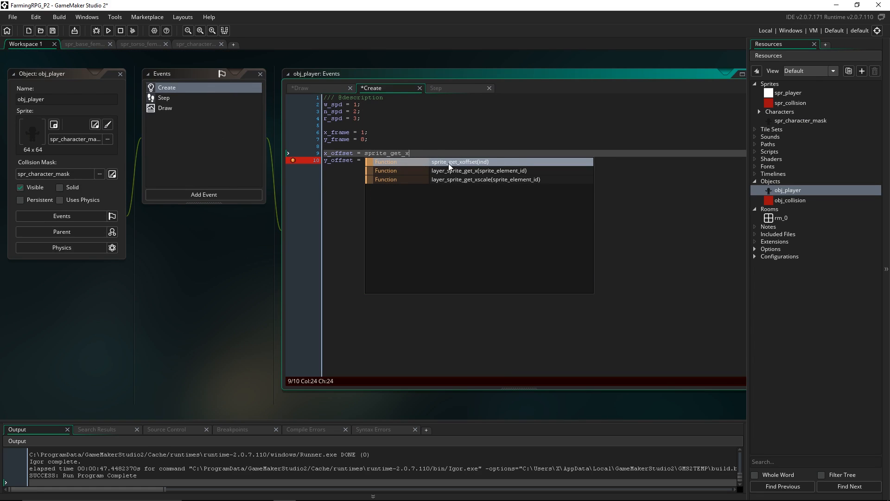
click(449, 163)
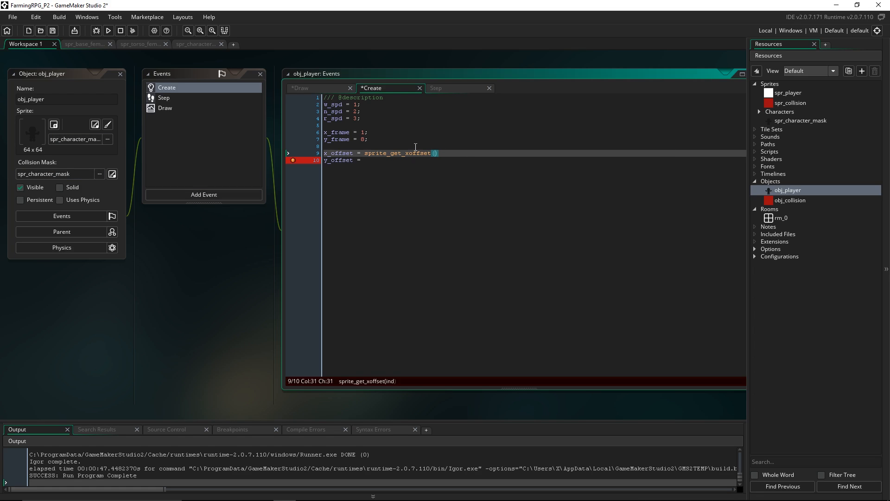
text(mask_index);)
Step: Complete the y_offset assignment in the Create event with sprite_get_yoffset(mask_index);, reusing the expression from the x_offset line
drag(485, 155, 368, 158)
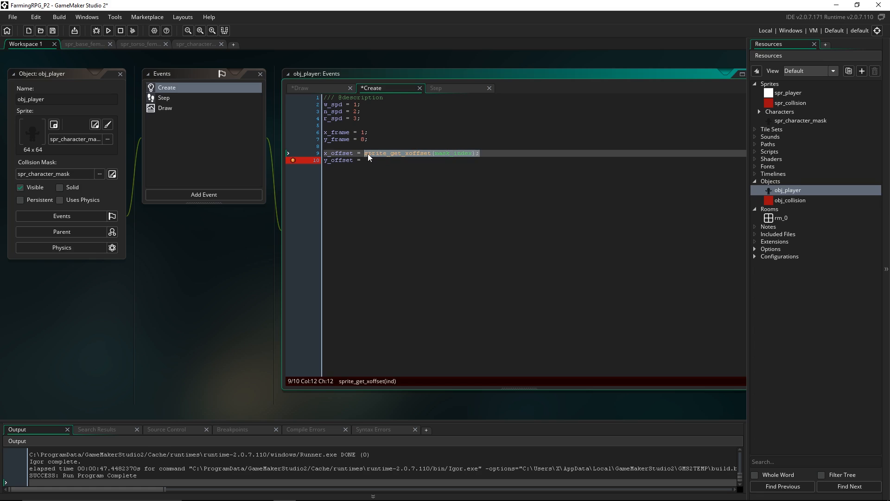
key(ctrl+c)
click(369, 160)
key(ctrl+v)
click(406, 160)
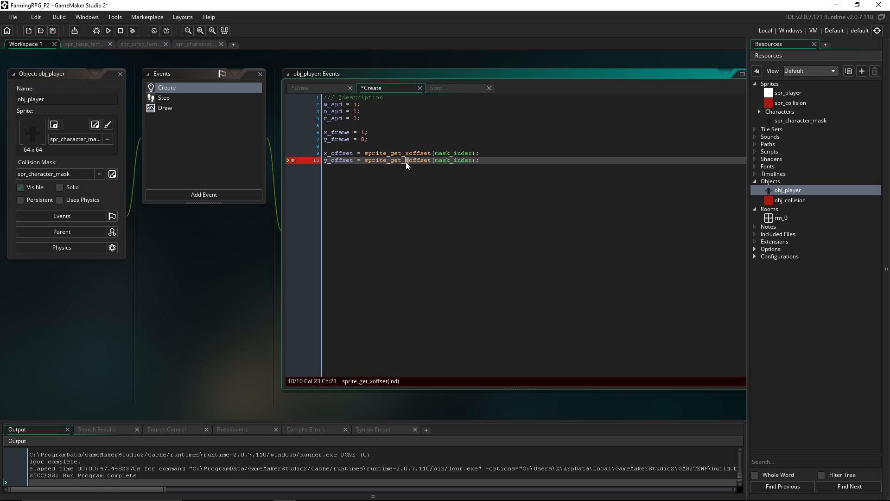
key(Delete)
text(y)
click(381, 160)
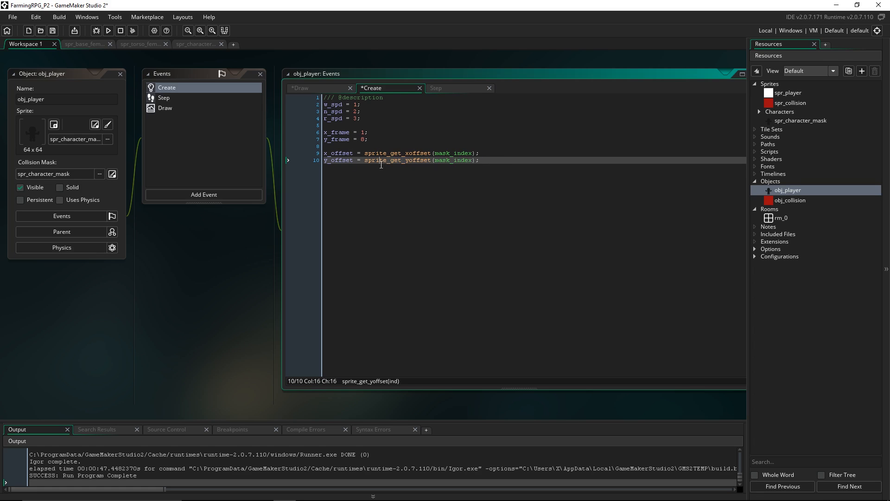
Step: Run the game from the Draw event, walk the player in all directions to check the mask alignment, and close the game
click(168, 109)
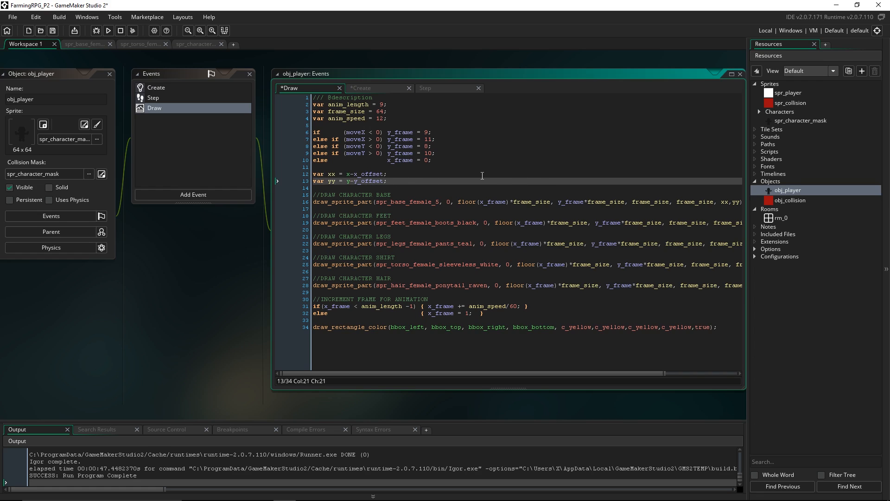
key(F5)
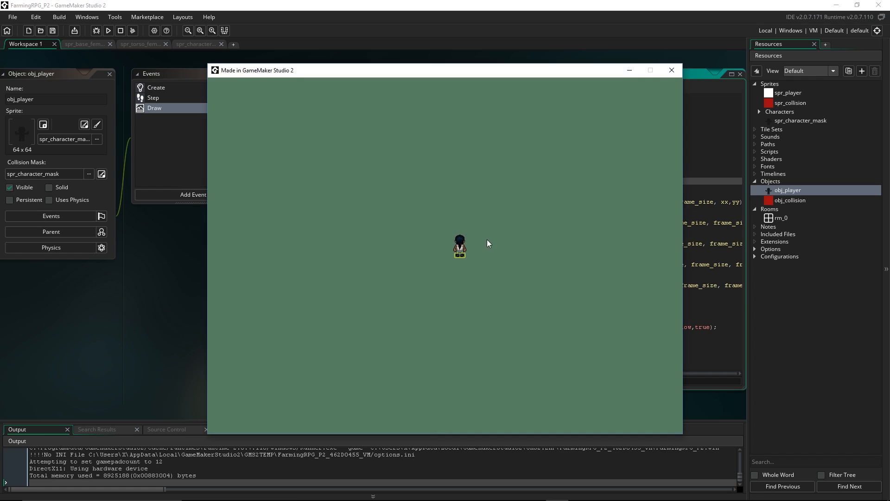
key(Down)
key(Left)
key(Right)
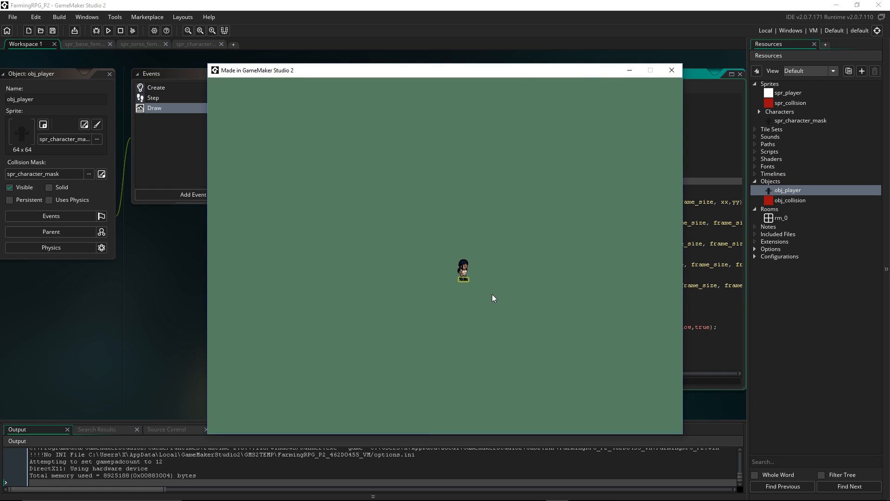
key(Down)
key(Right)
key(Left)
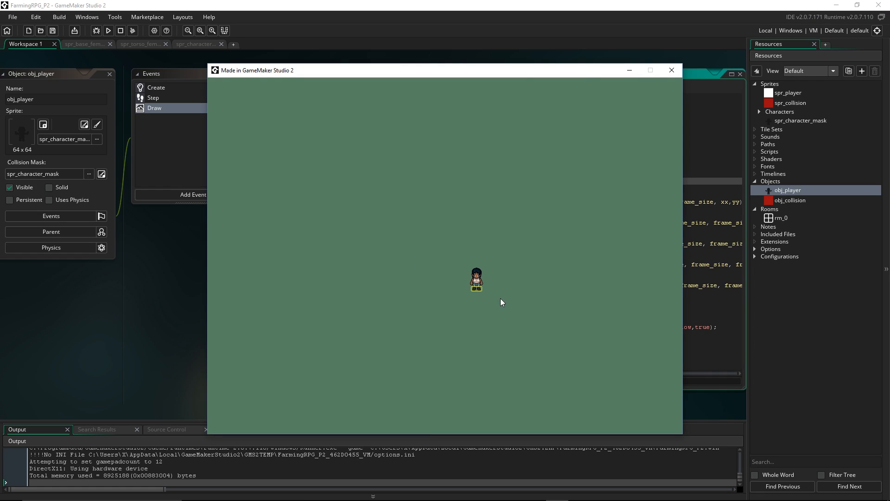
key(Up)
key(Left)
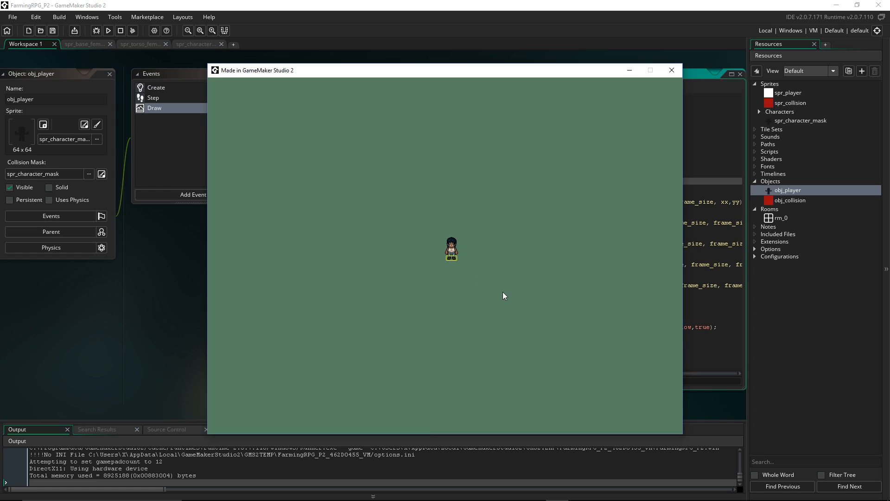
key(Down)
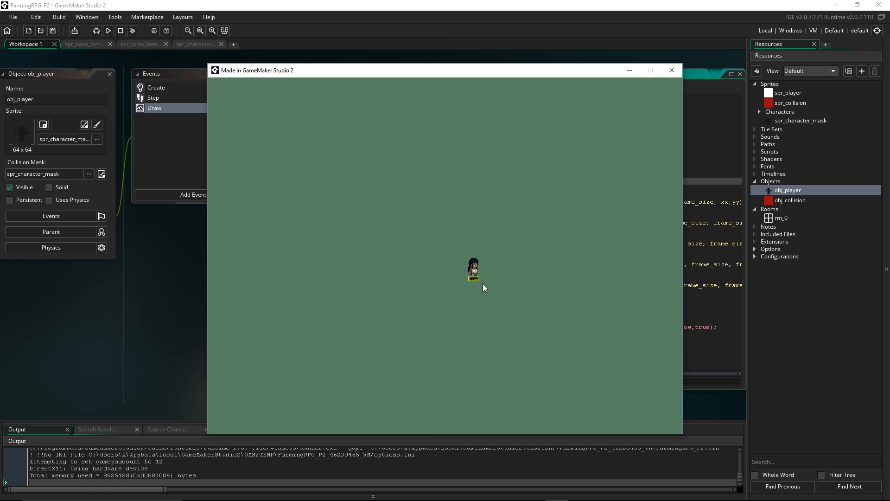
click(670, 70)
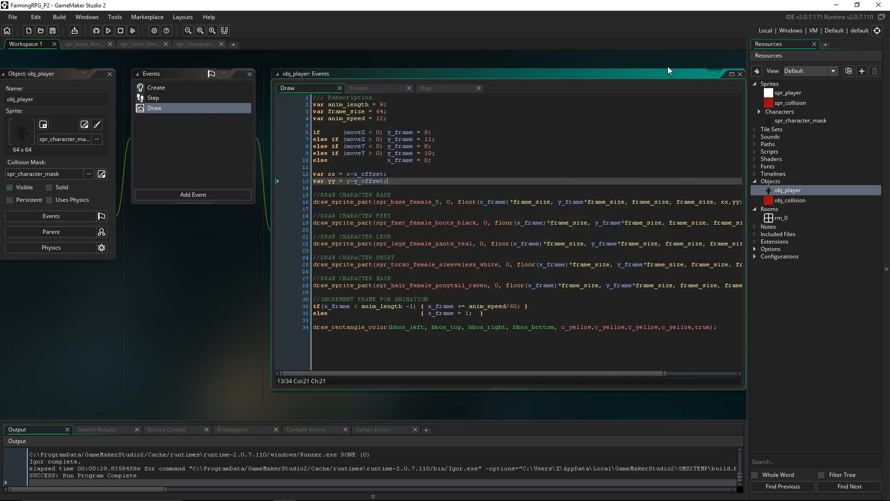
Step: Start a spr_base variable in the Create event, one blank line below the y_offset assignment
drag(388, 202, 435, 202)
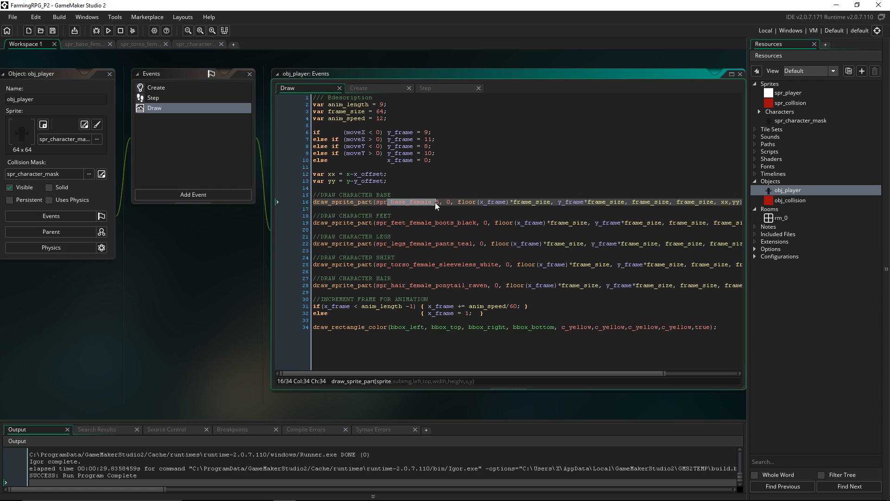
click(439, 202)
drag(439, 202, 394, 204)
click(186, 88)
key(Return)
key(Return)
text(s)
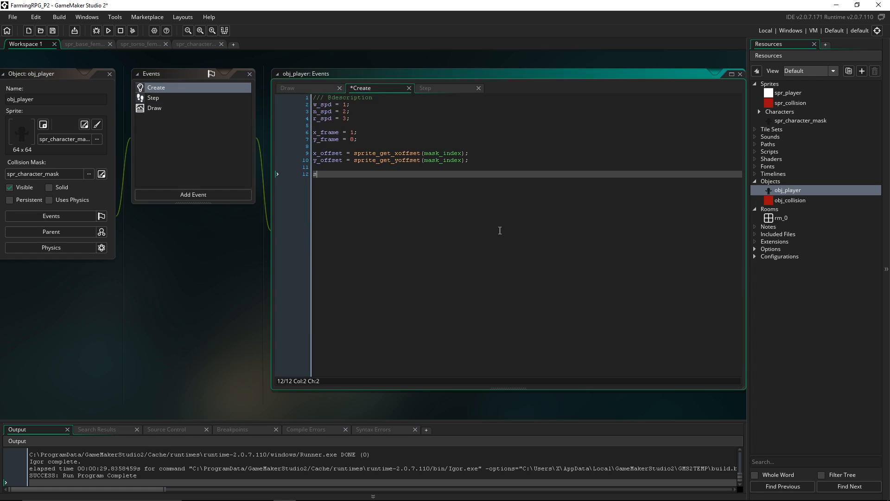
text(pr_base_)
Step: Copy spr_base_female_5 from the character base draw call in the Draw event and replace it there with spr_base
click(218, 108)
double_click(418, 202)
key(ctrl+c)
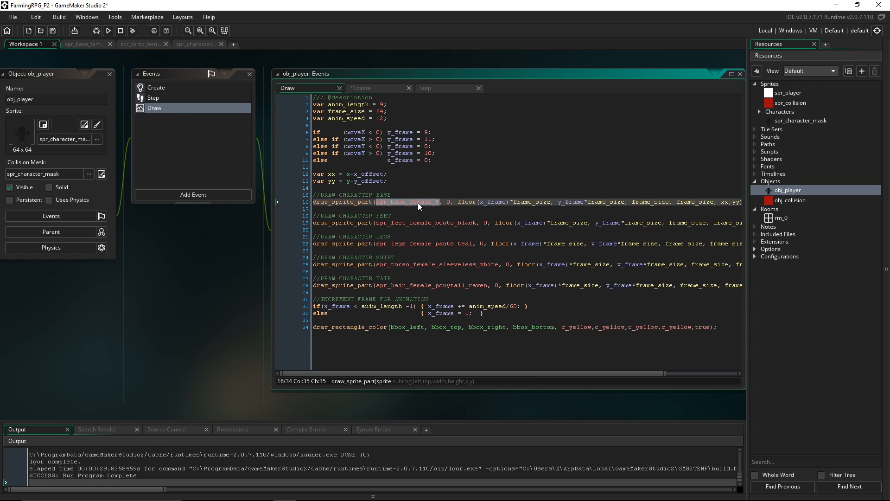
text(spr_base)
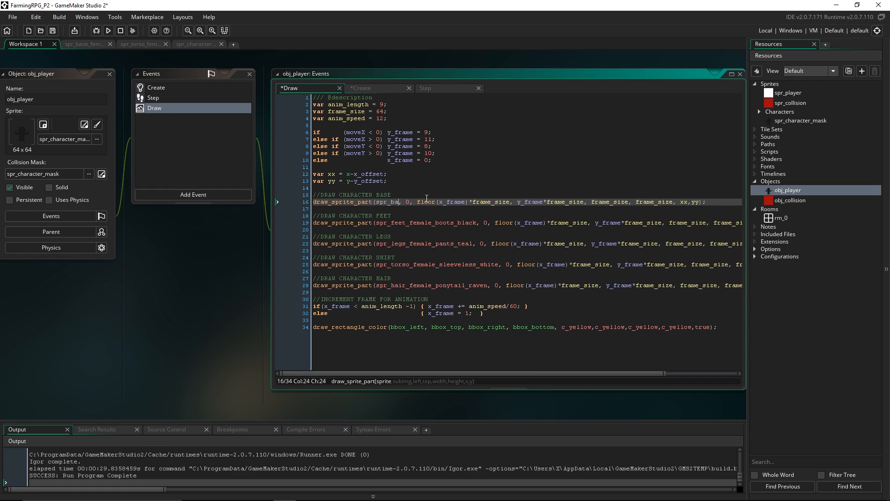
Step: Complete the spr_base assignment in the Create event with the copied spr_base_female_5;
click(191, 88)
key(ctrl+v)
text(;)
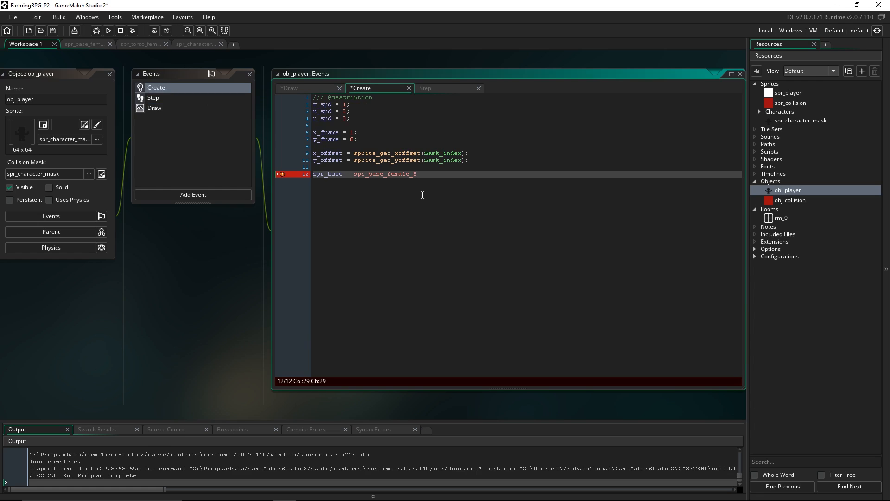
Step: Add unfinished assignments for spr_torso, spr_legs, spr_hair and spr_feet on separate lines below spr_base in the Create event
key(Return)
text(sp)
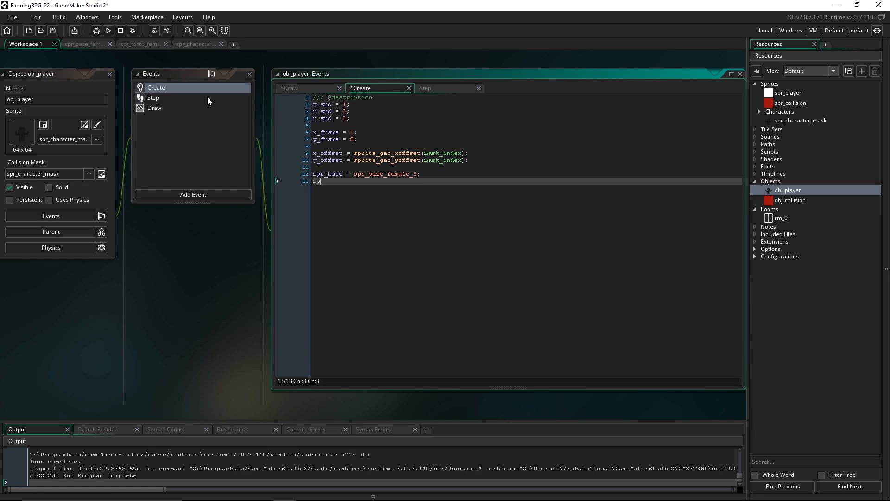
text(r_t)
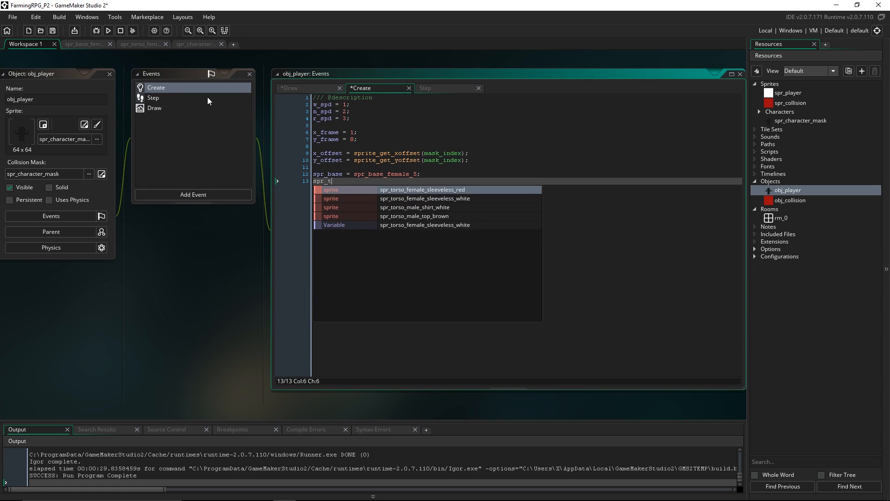
text(torso =)
key(Return)
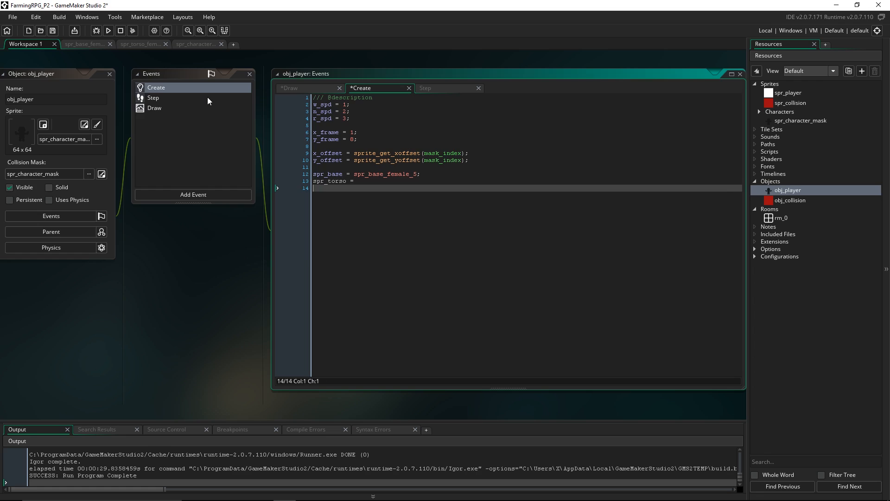
text(spr_legs =)
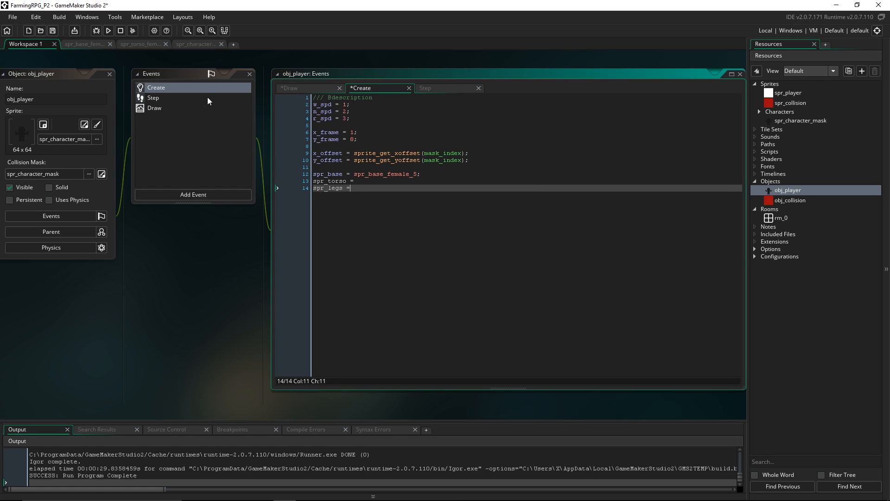
key(Return)
text(spr_)
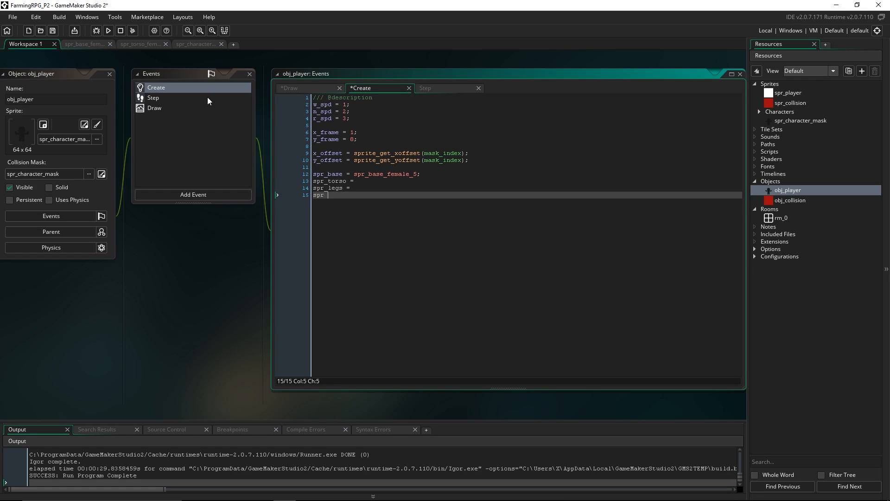
text(hair =)
key(Return)
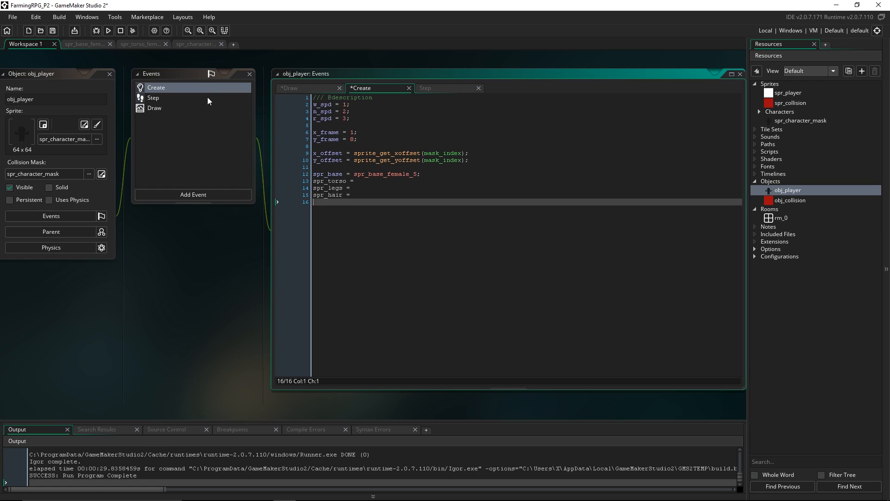
text(spr_feet =)
Step: Assign spr_feet_female_boots_black from the Draw event to spr_feet in the Create event
click(207, 96)
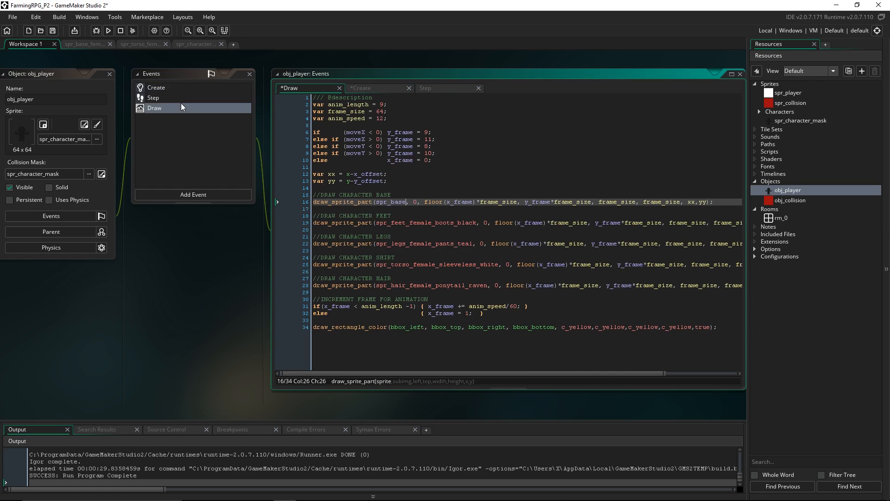
click(151, 109)
click(170, 89)
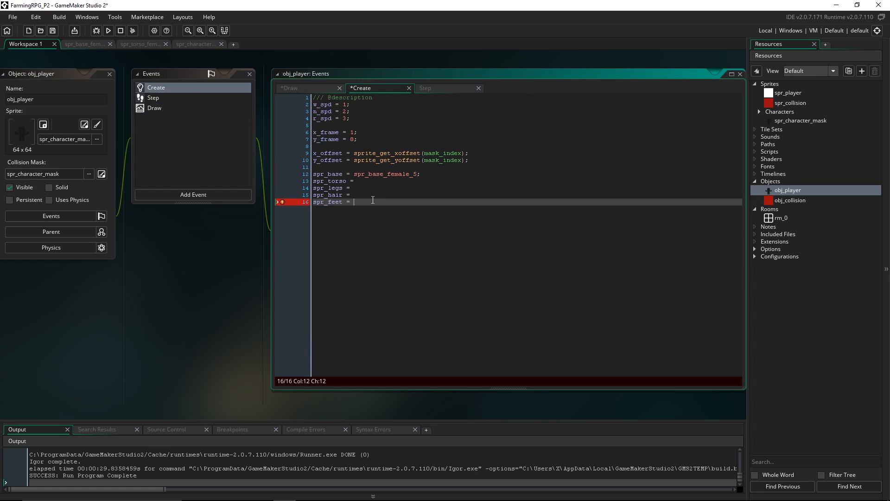
click(364, 183)
click(364, 202)
text(spr_feet_female_boots_black)
Step: Copy spr_legs_female_pants_teal from the Draw event and assign it to spr_legs in the Create event
click(159, 105)
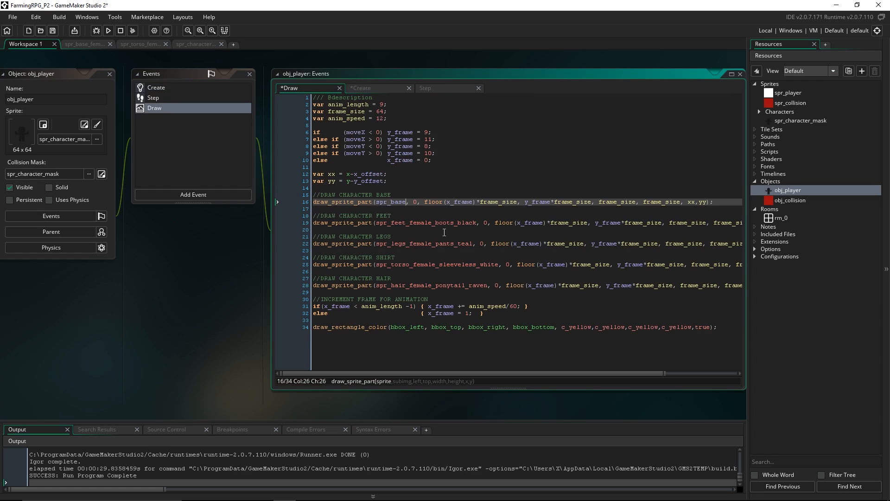
double_click(434, 242)
key(ctrl+c)
click(165, 87)
key(Up)
key(Up)
key(ctrl+v)
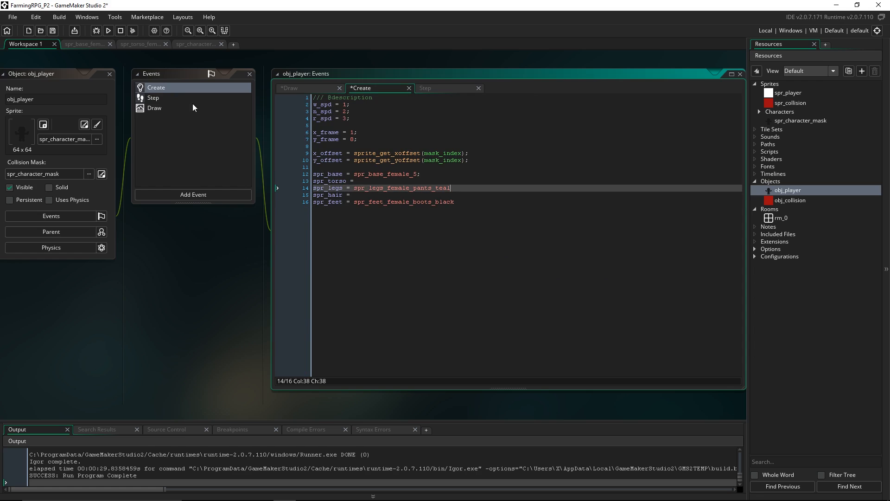
Step: Copy spr_torso_female_sleeveless_white from the Draw event and assign it to spr_torso in the Create event
click(193, 108)
double_click(430, 266)
key(ctrl+c)
click(143, 89)
key(Up)
key(ctrl+v)
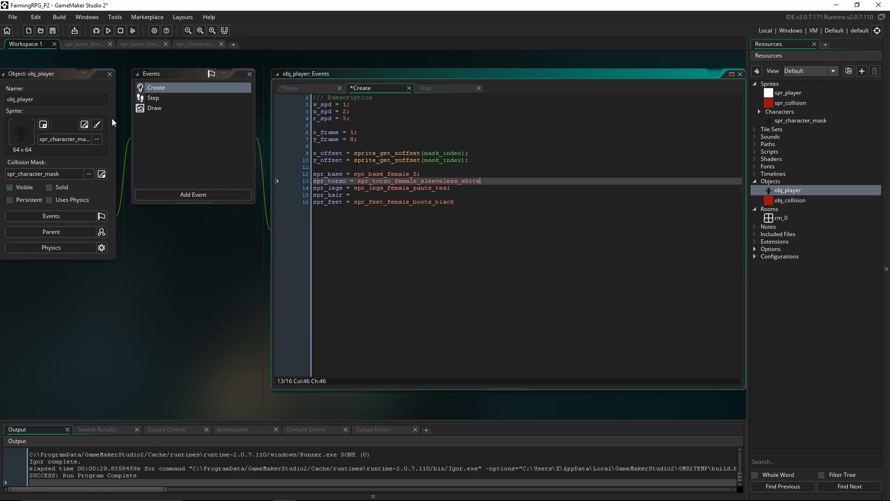
Step: Copy spr_hair_female_ponytail_raven from the Draw event and assign it to spr_hair in the Create event
click(153, 109)
double_click(421, 286)
key(ctrl+c)
click(168, 91)
click(412, 192)
key(ctrl+v)
Step: End the spr_torso, spr_legs and spr_hair assignments in the Create event with semicolons
click(485, 180)
text(;)
click(453, 187)
text(;)
click(464, 195)
text(;)
click(475, 204)
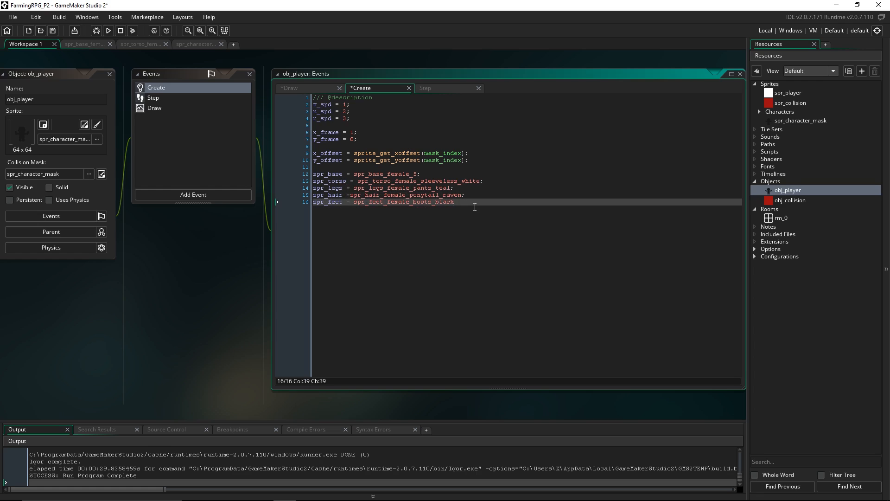
Step: Replace the sprite names in the Draw event's feet and legs draw calls with spr_feet and spr_legs
click(168, 110)
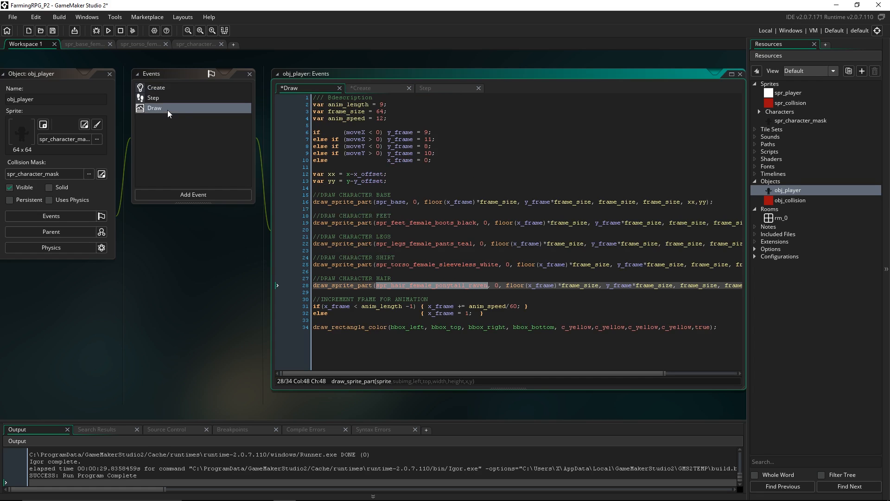
double_click(444, 221)
text(sp)
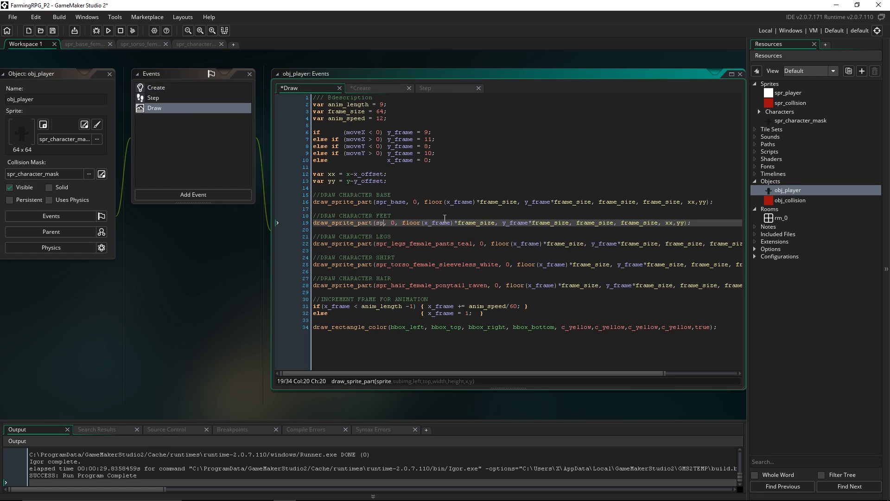
text(r_feet)
click(403, 224)
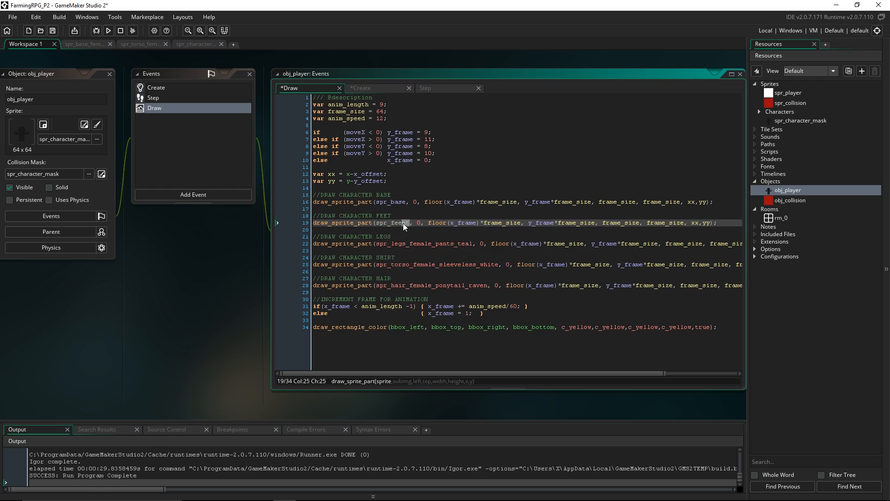
double_click(403, 243)
text(spr_l)
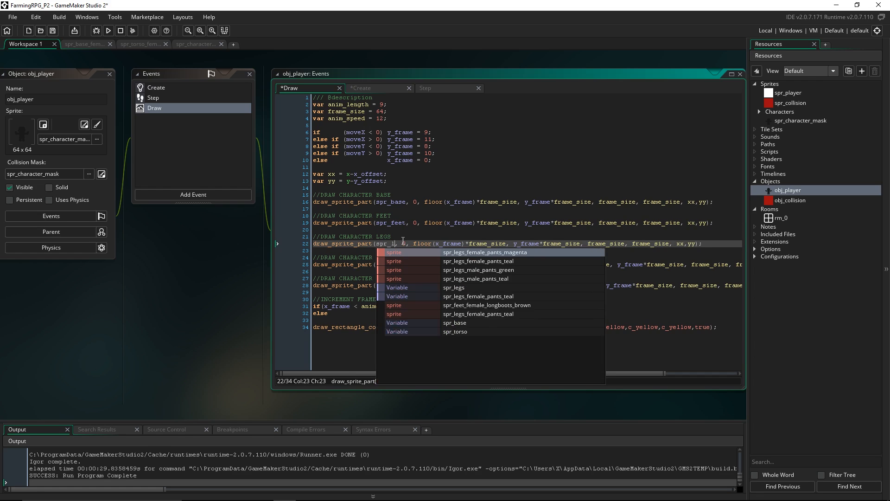
text(egs)
Step: Replace the sprite names in the Draw event's shirt and hair draw calls with spr_torso and spr_hair
double_click(394, 264)
text(spr_shirt)
double_click(421, 285)
text(spr_hai)
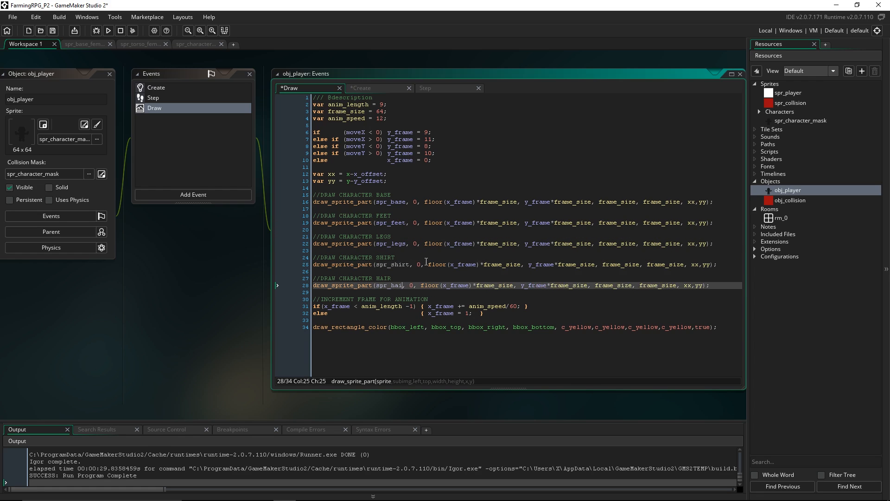
text(r)
double_click(395, 263)
text(spr_torso)
click(443, 244)
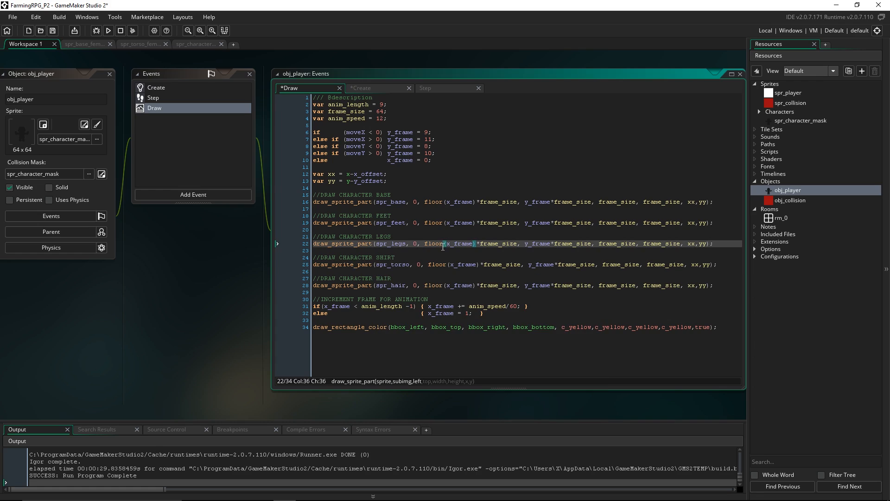
click(444, 278)
click(727, 286)
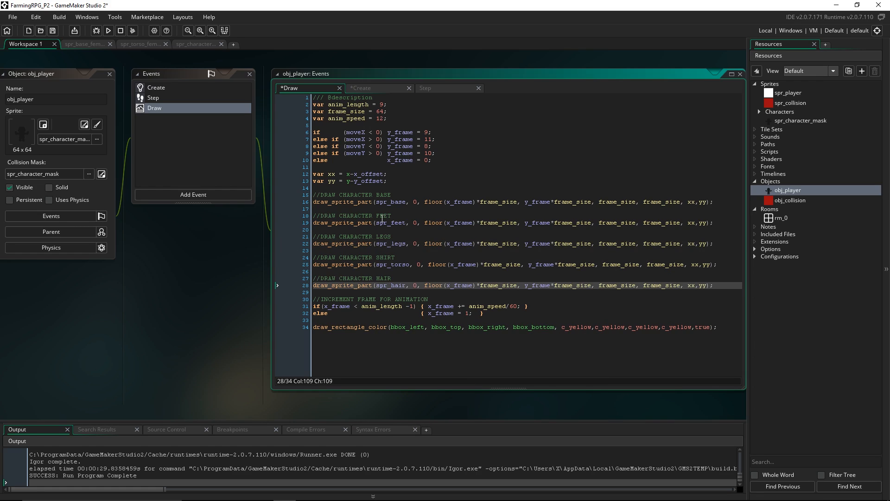
click(381, 203)
click(398, 222)
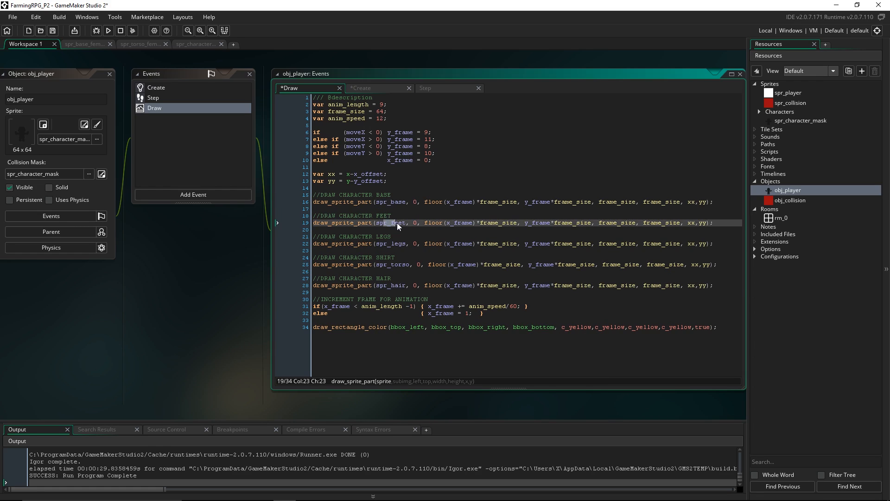
Step: Run the game, walk the player around to test the sprite variables in the Draw event, and close the game
drag(383, 245, 402, 268)
click(399, 288)
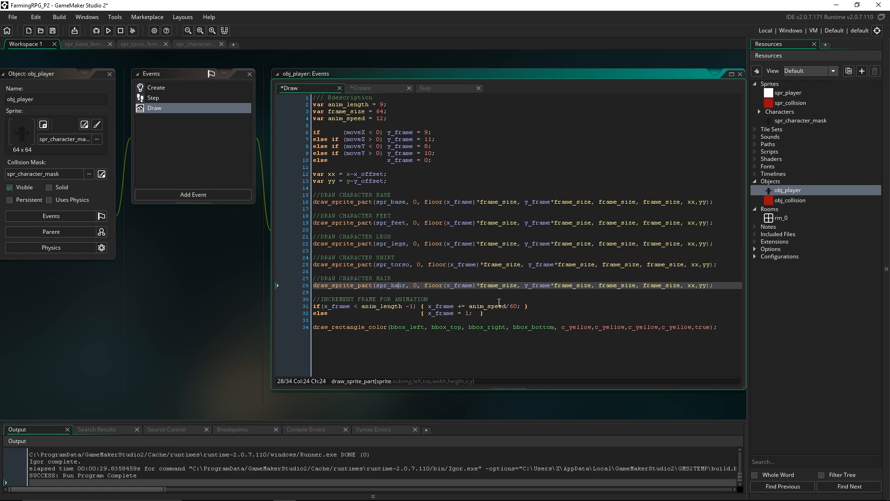
click(450, 245)
key(F5)
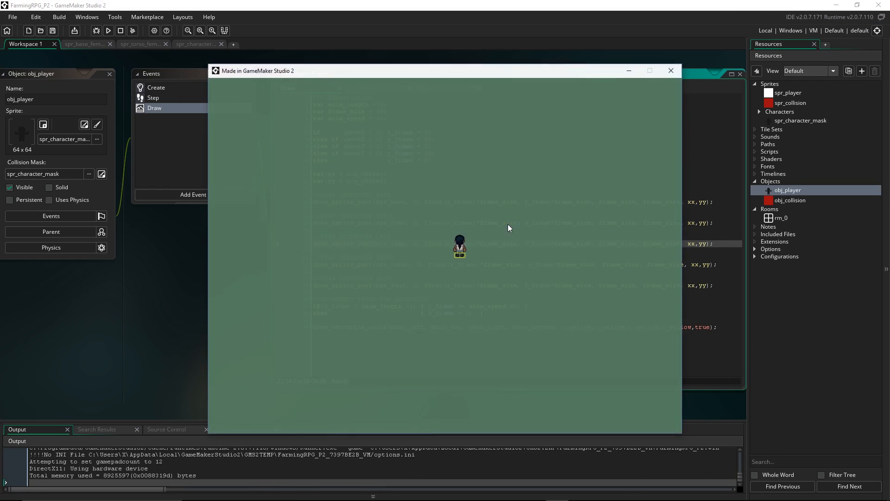
key(Left)
key(Down)
key(Right)
key(Down)
key(Left)
key(Up)
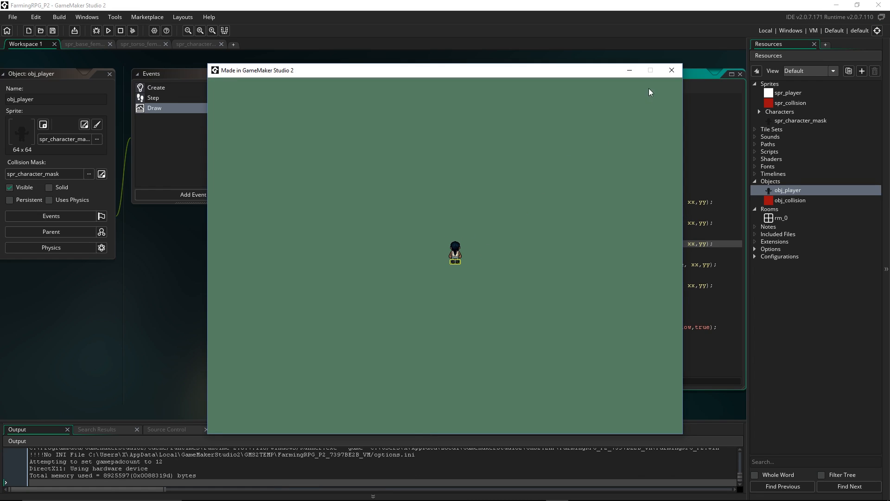
click(672, 70)
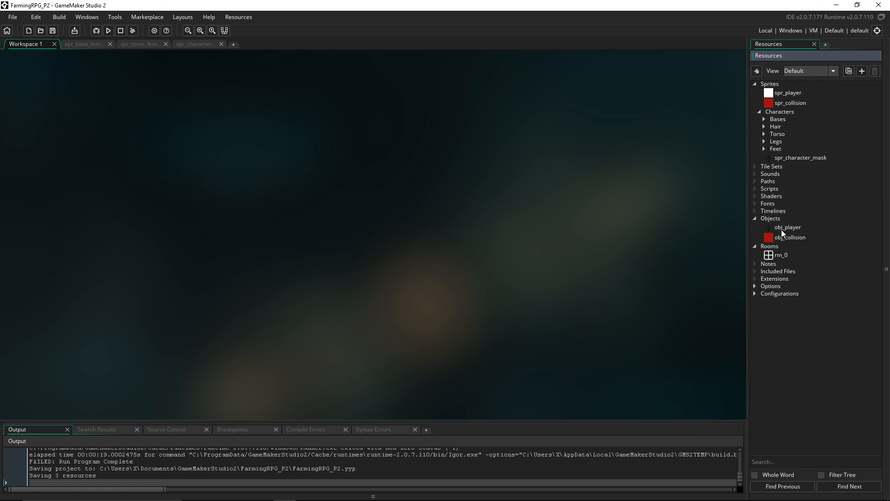
Step: Duplicate obj_player and rename the copy obj_silvio
right_click(789, 227)
click(809, 311)
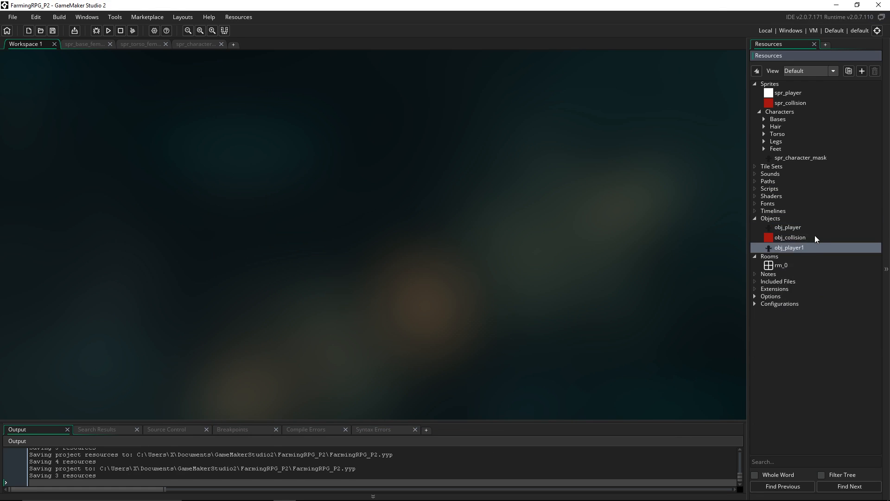
key(F2)
key(BackSpace)
text(obj_silvio)
key(Return)
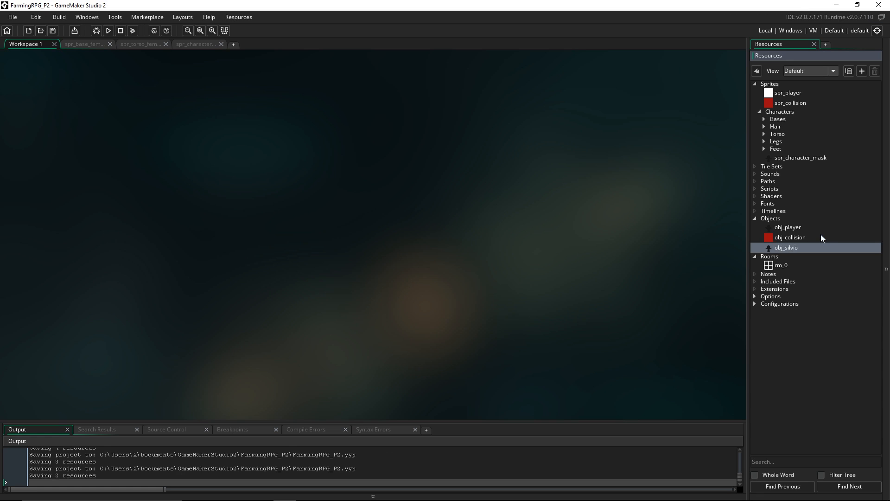
Step: Set spr_base to spr_base_male_5 in obj_silvio's Create event
double_click(787, 248)
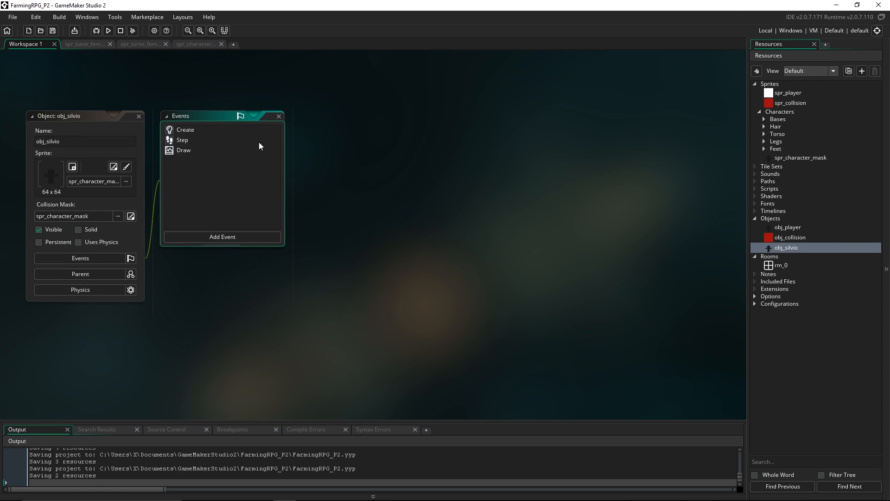
click(210, 141)
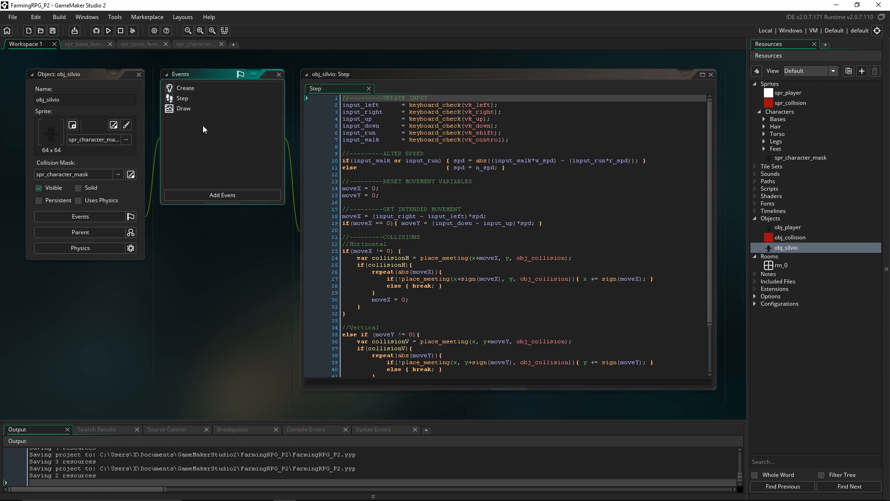
click(200, 110)
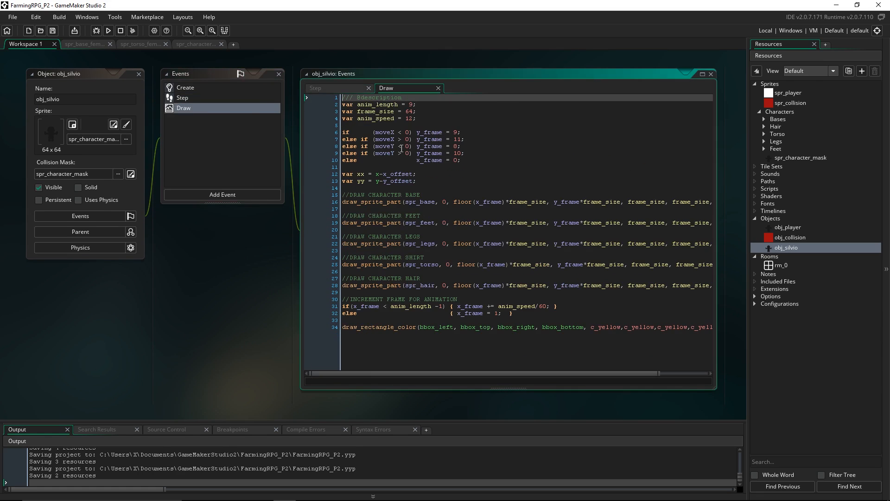
click(194, 93)
drag(356, 168, 363, 178)
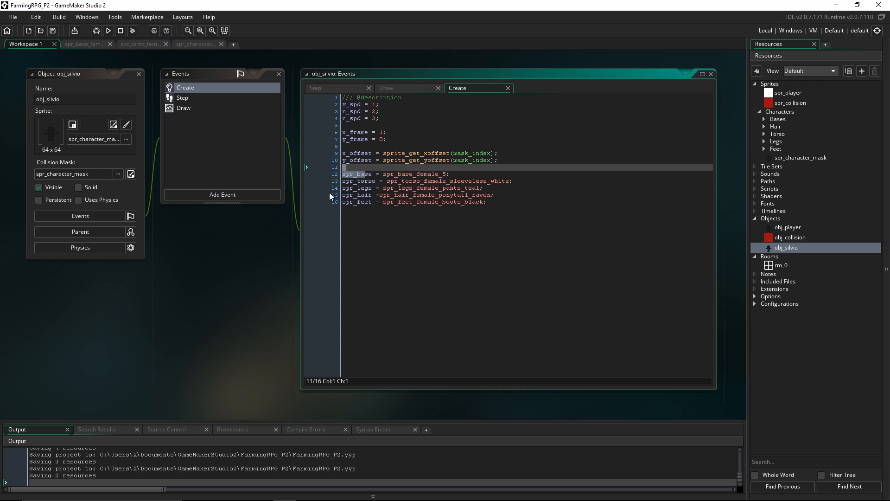
double_click(415, 174)
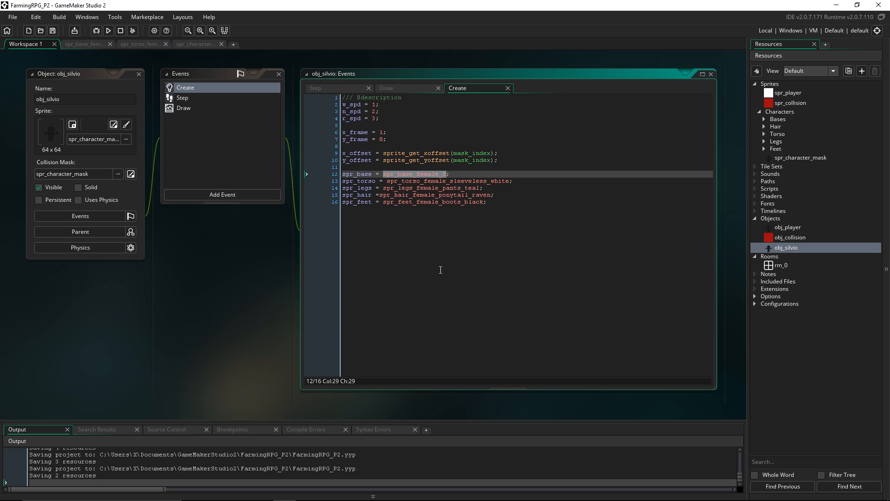
text(spr_base_)
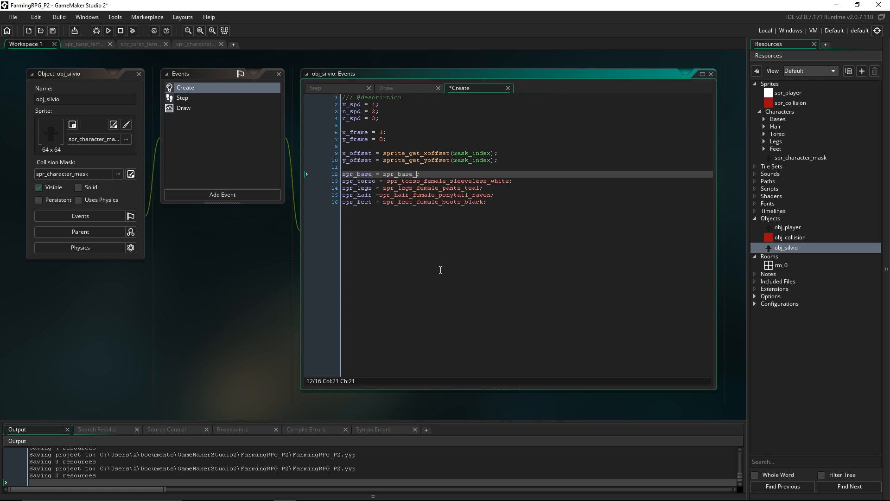
text(m)
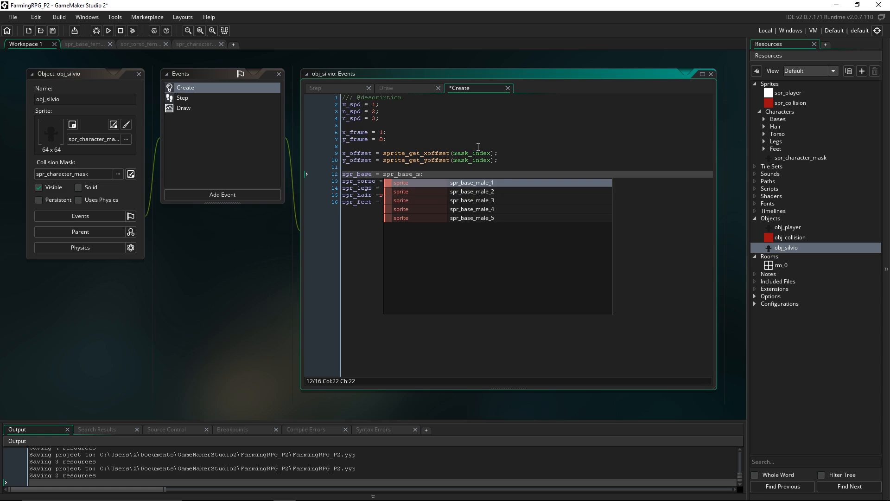
double_click(496, 217)
Step: Set obj_silvio's spr_torso to spr_torso_male_top_brown and its spr_legs to spr_legs_male_pants_teal
double_click(438, 180)
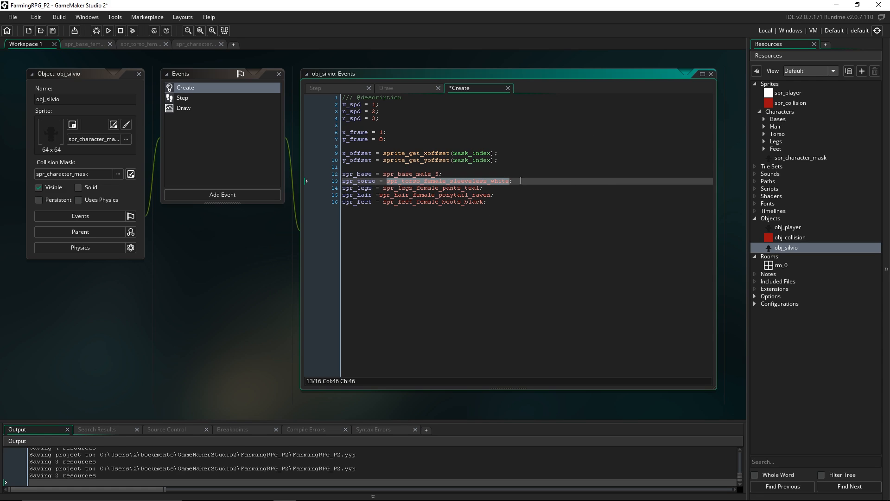
text(spr_torso = spr_;)
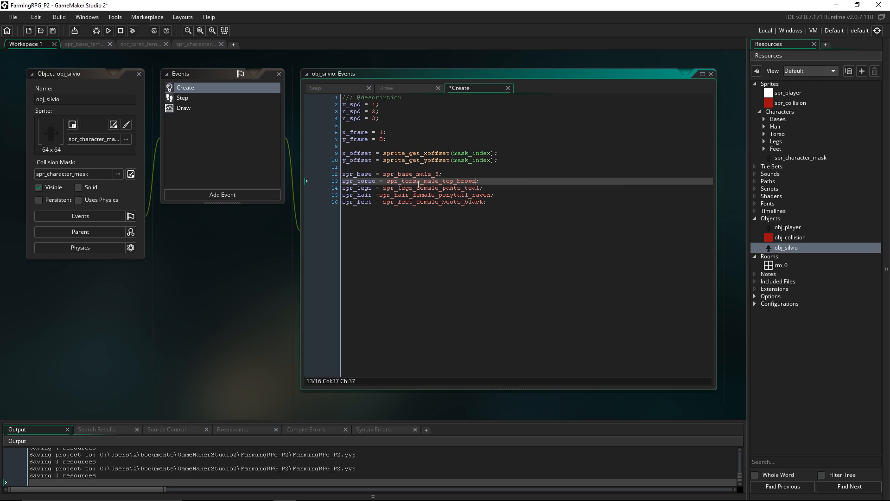
click(417, 188)
double_click(417, 188)
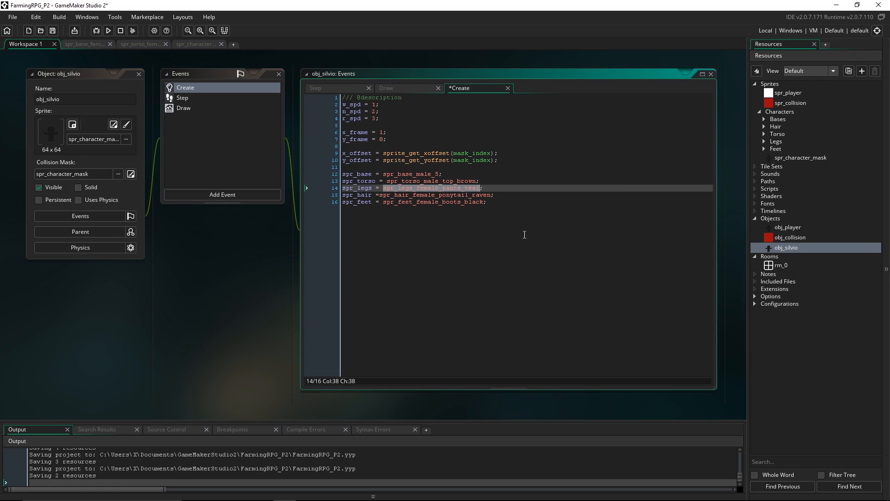
text(spr_legs_male_pants_teal)
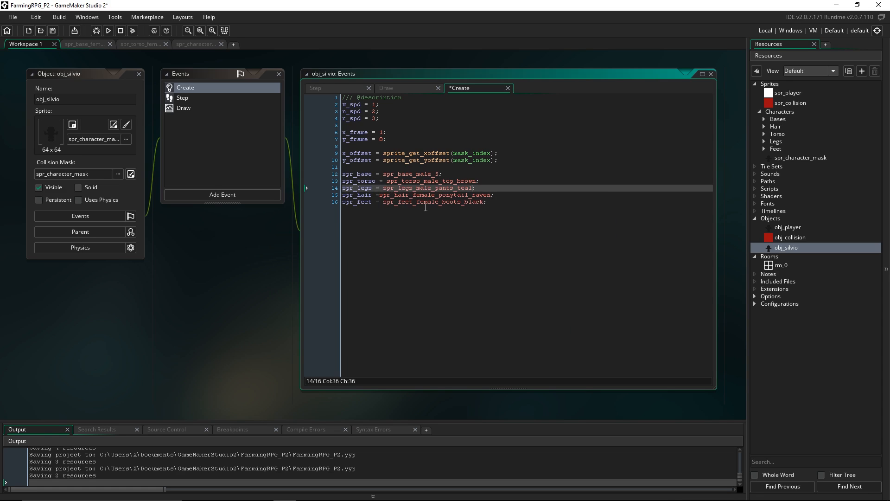
Step: Set obj_silvio's spr_hair to spr_hair_male_messy_raven and its spr_feet to spr_feet_male_boots_black
double_click(420, 195)
key(BackSpace)
text(spr_hair_)
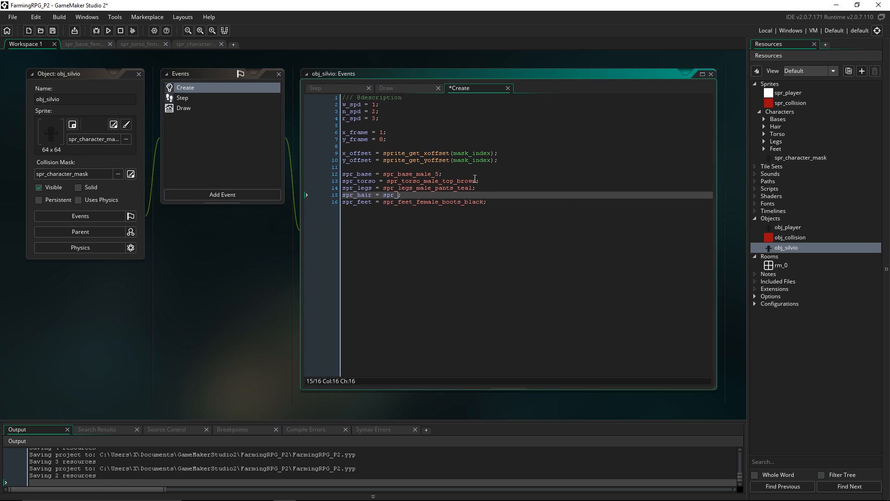
text(mal)
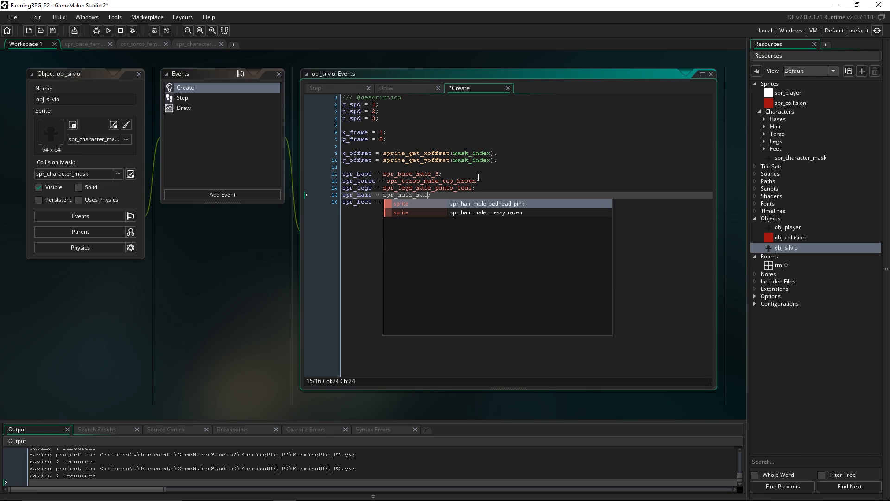
click(453, 213)
double_click(430, 202)
key(BackSpace)
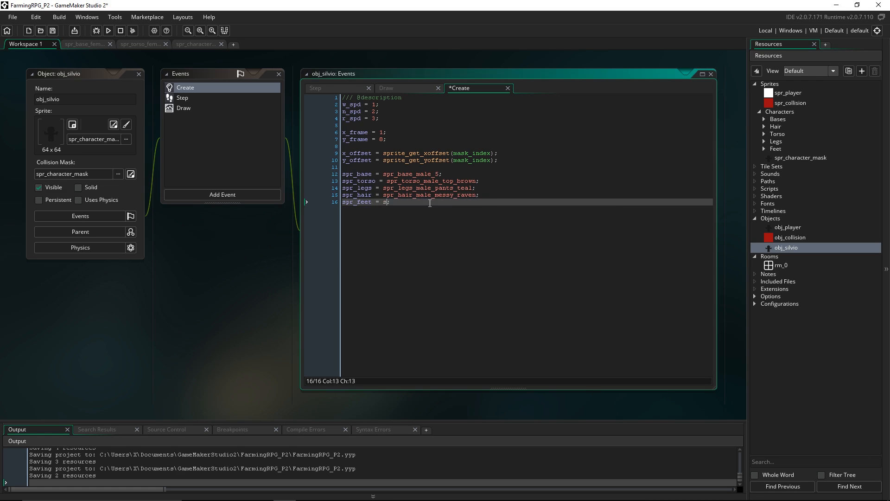
text(spr_feet_)
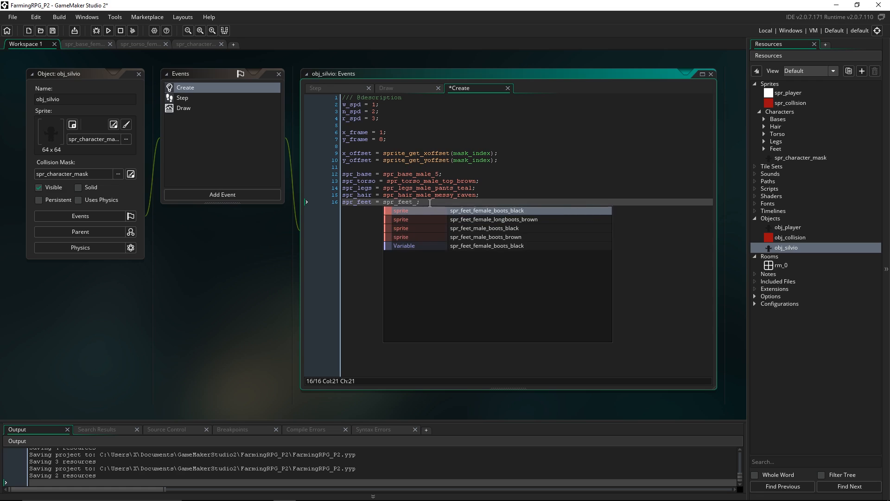
click(474, 228)
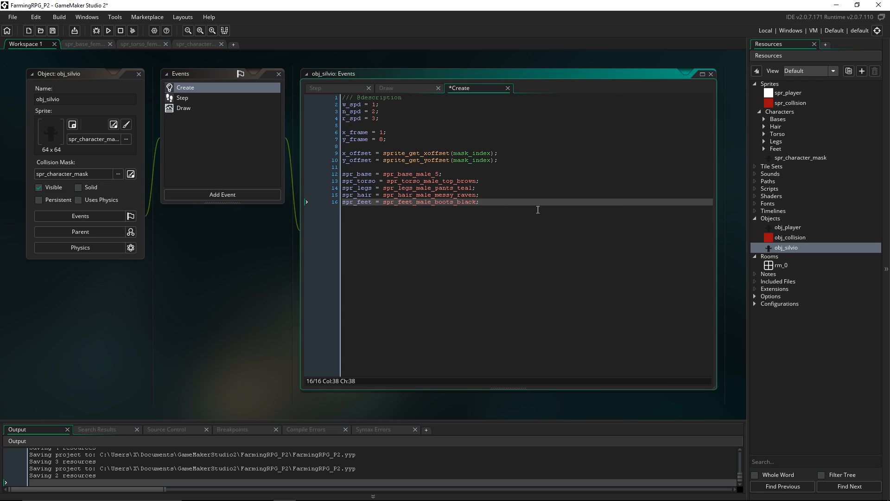
Step: Duplicate obj_silvio, and duplicate the resulting copy to get two additional character objects
right_click(806, 249)
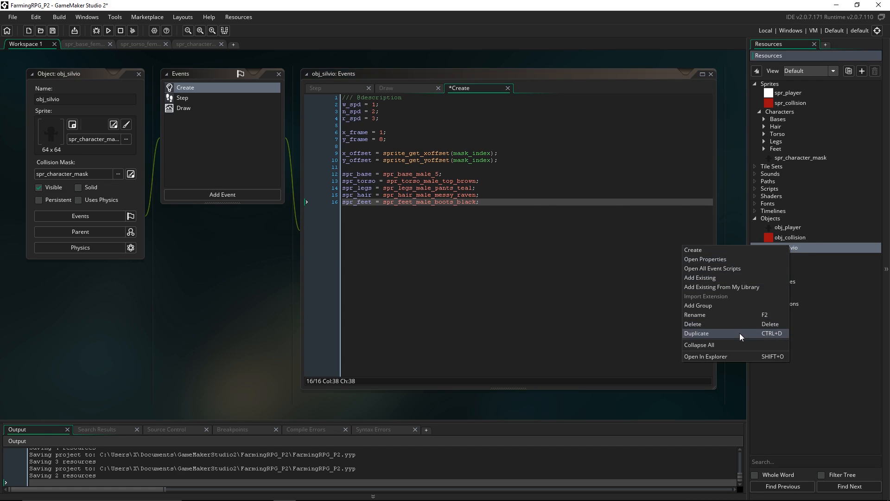
click(739, 333)
right_click(802, 260)
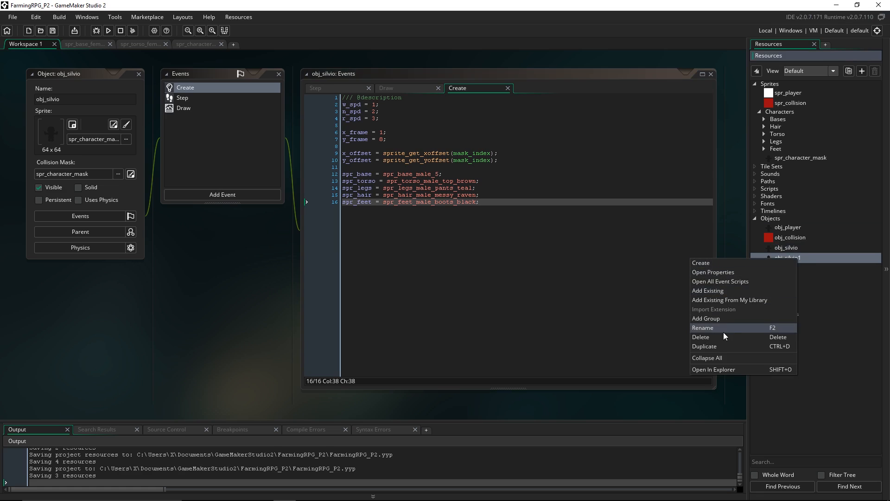
click(725, 345)
Step: Rename the first copy of obj_silvio as obj_olena and the second copy as obj_mazie
click(802, 259)
key(F2)
drag(785, 259, 816, 260)
text(olena)
key(Return)
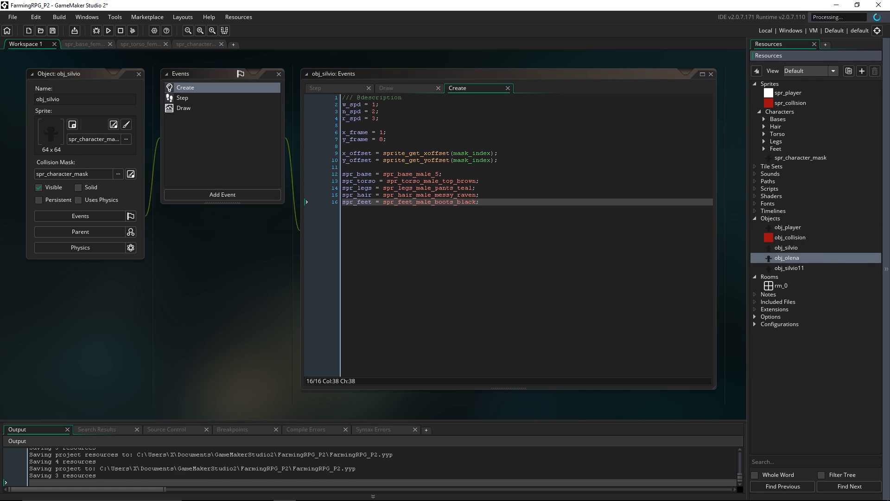
click(752, 270)
key(F2)
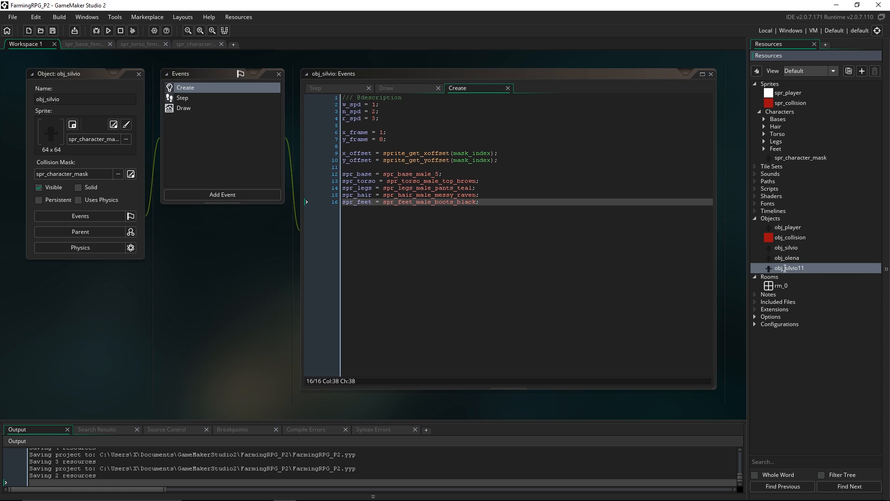
drag(785, 268, 809, 269)
text(mazie)
key(Return)
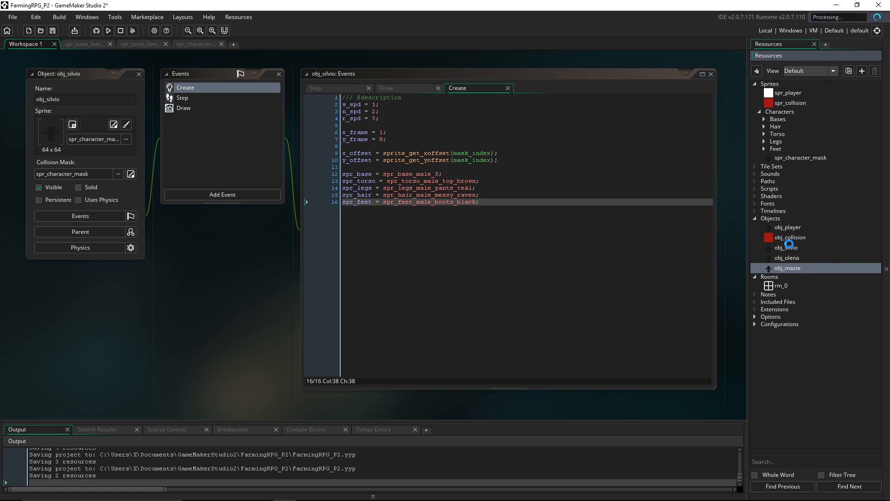
Step: Open obj_olena to edit the sprite assignments in its Create event
double_click(798, 258)
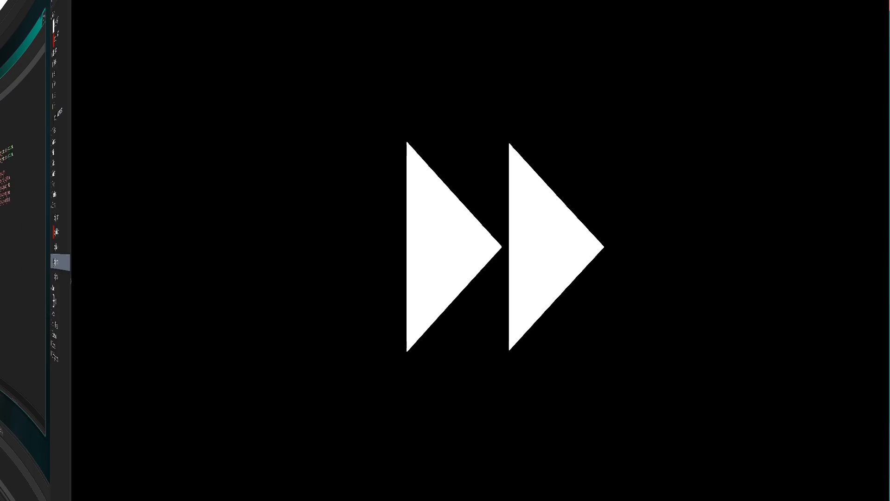
click(394, 181)
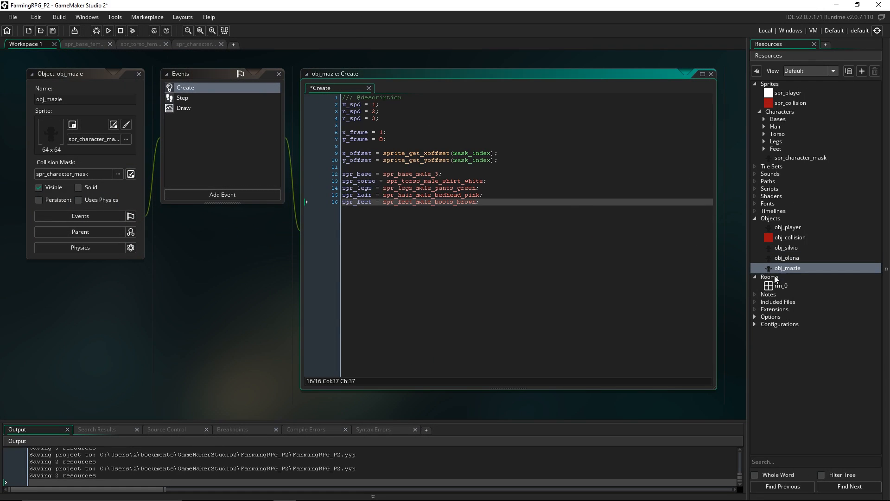
Step: Open the room rm_0 and place one instance each of obj_silvio, obj_olena and obj_mazie around the player
click(779, 286)
double_click(779, 286)
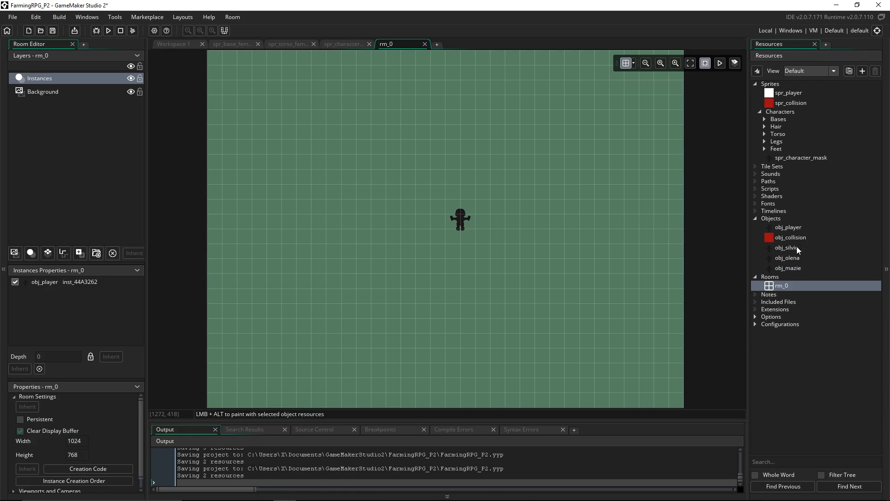
drag(788, 247, 532, 226)
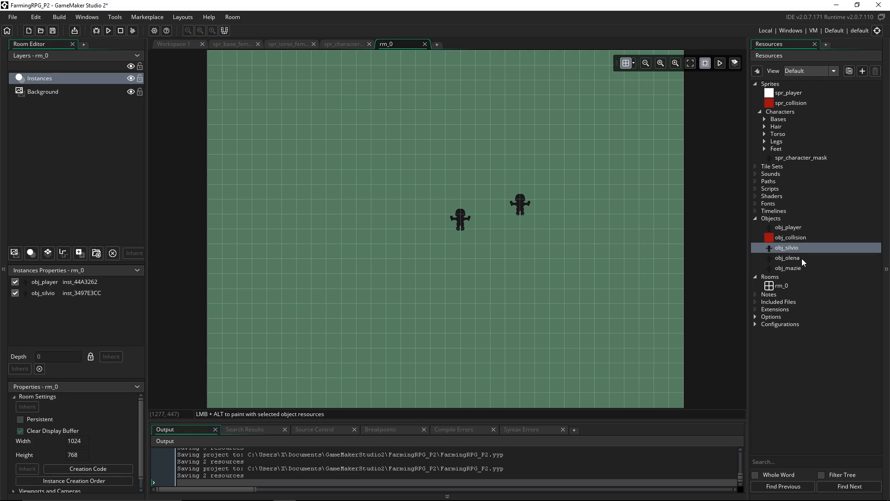
drag(801, 258, 547, 271)
drag(783, 268, 413, 231)
Step: Run the game and walk in all four directions to check how the four characters are drawn and animated
click(108, 30)
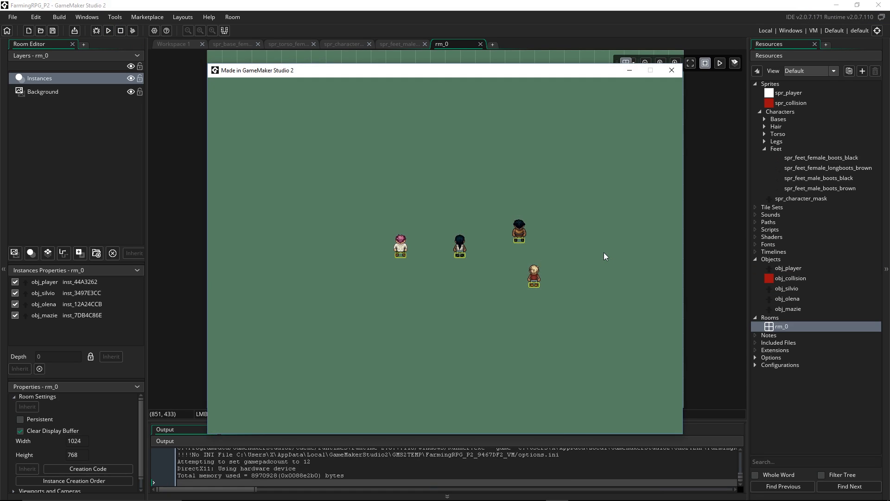
key(Left)
key(Down)
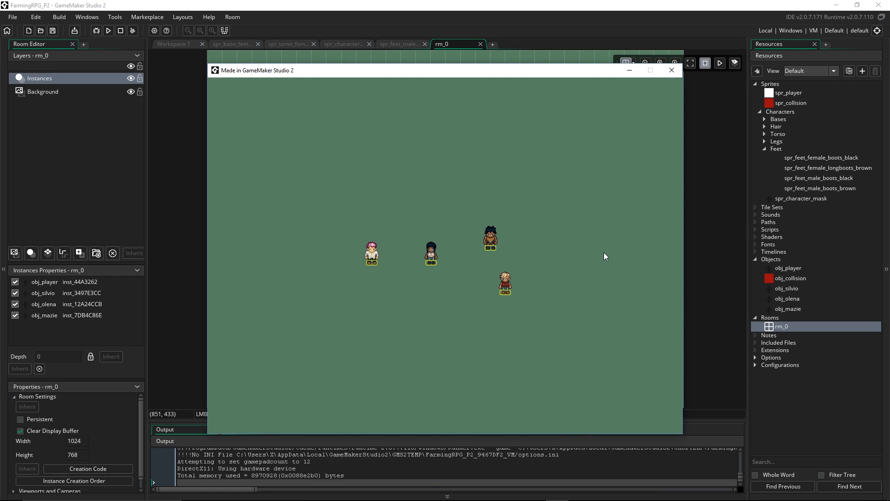
key(Right)
key(Right)
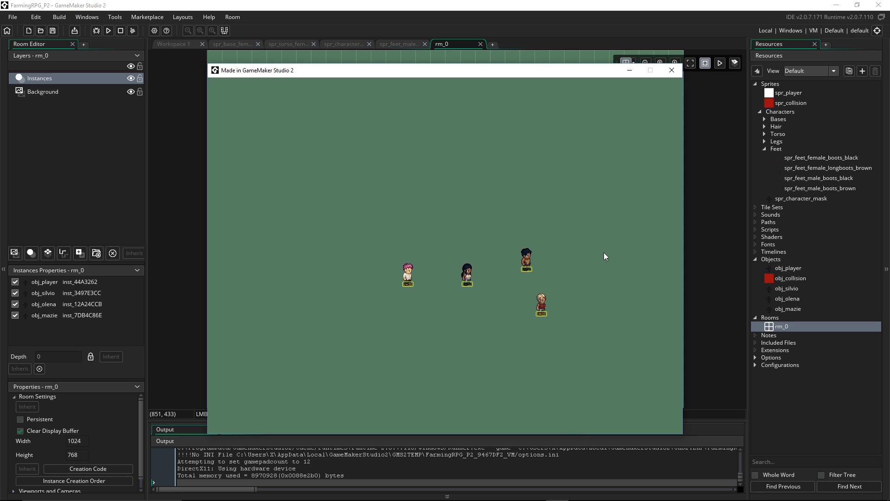
key(Up)
key(Left)
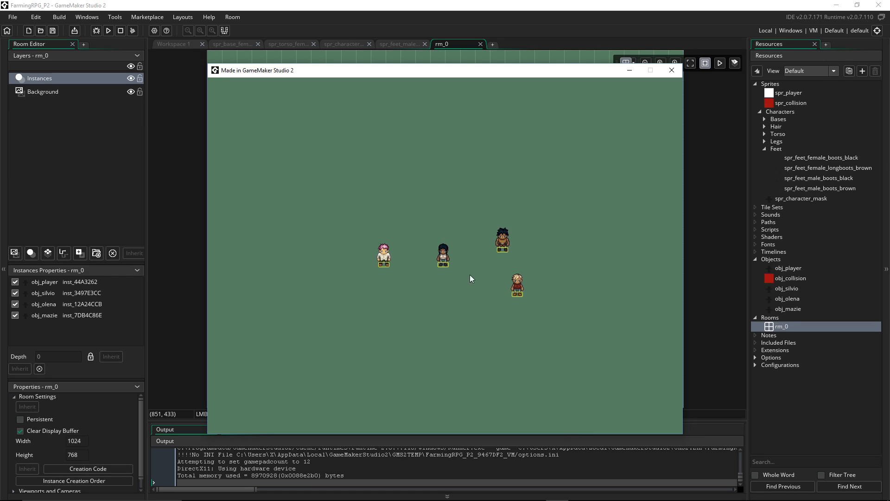
Step: Walk the characters around in the running game to check their directional sprites, and close the game
key(Right)
key(Left)
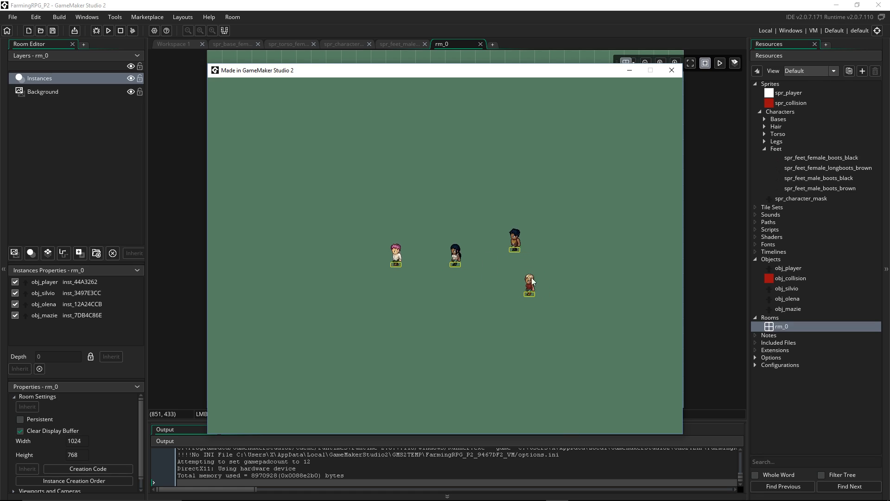
key(Up)
key(Right)
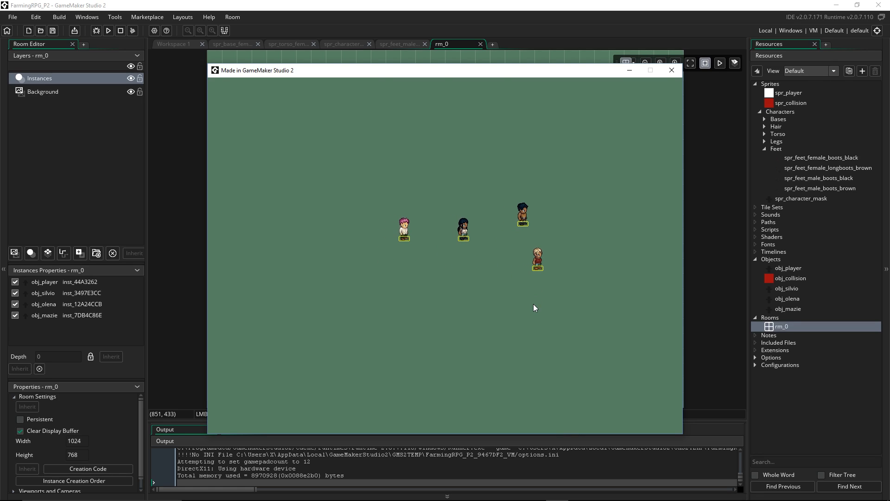
key(Right)
key(Down)
key(Left)
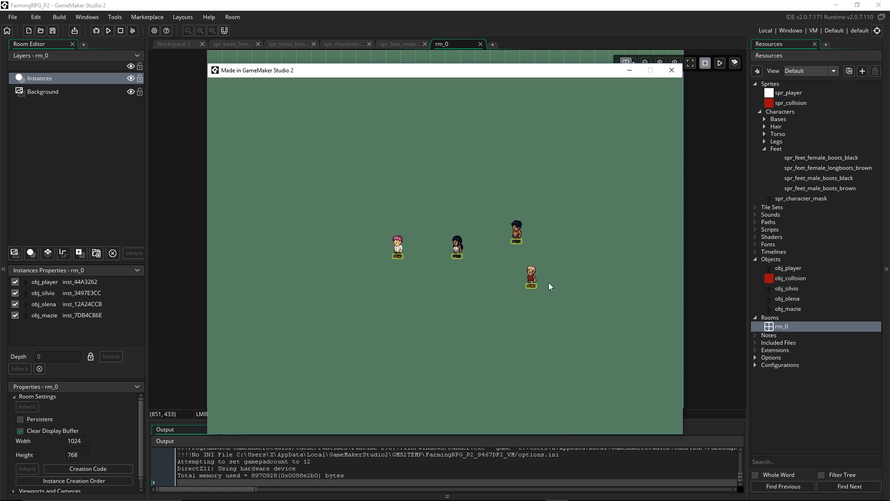
key(Left)
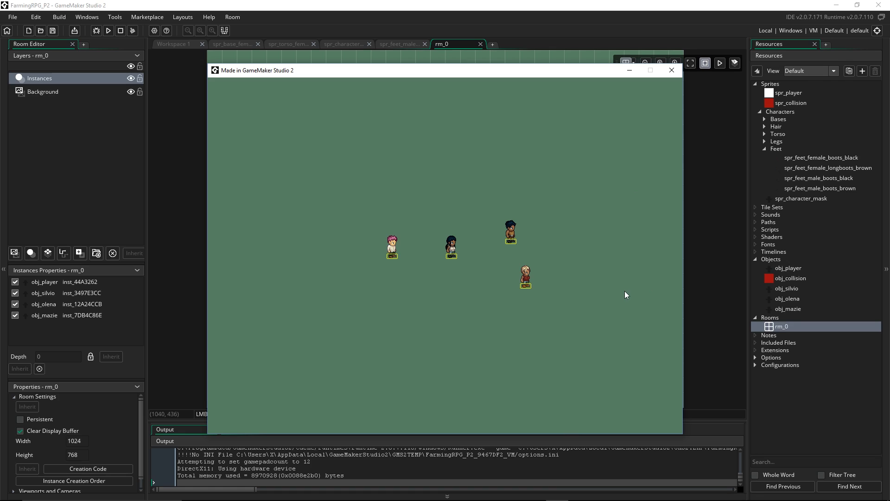
click(672, 70)
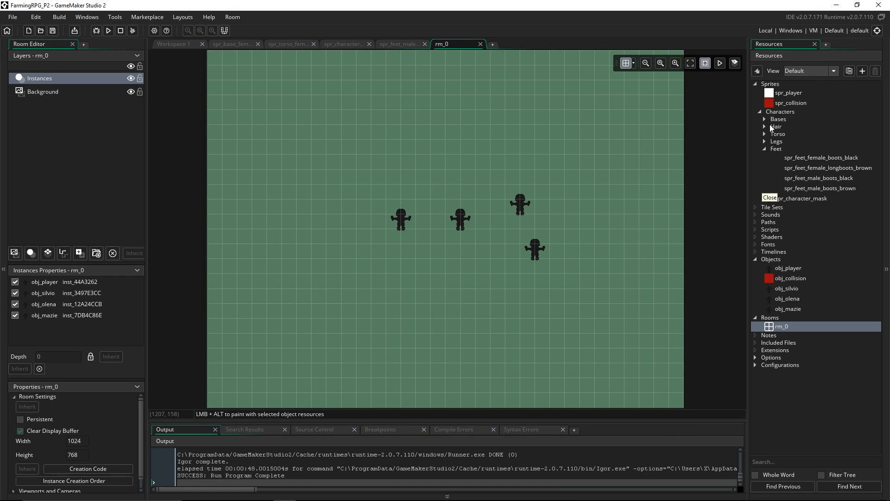
Step: Open the spr_hair_female_pixie_blonde sheet in the image editor and examine how its hair frames are laid out
click(764, 126)
double_click(822, 134)
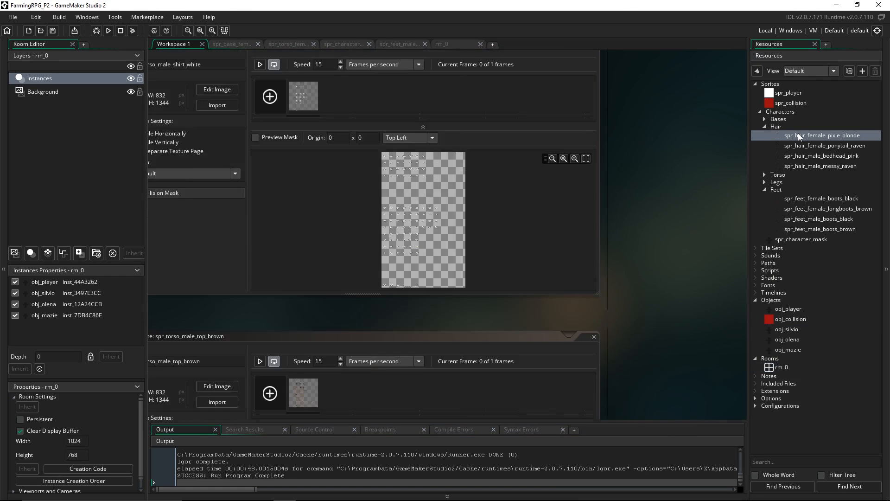
double_click(338, 163)
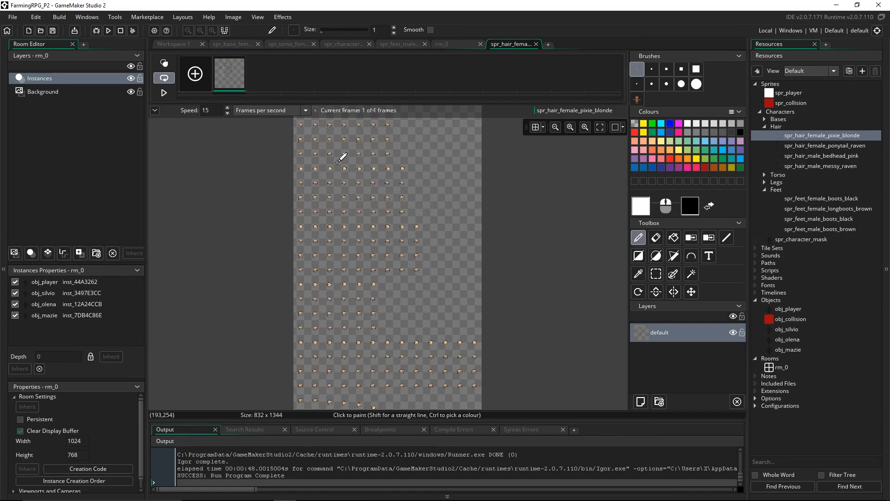
mouse_move(408, 222)
middle_down()
mouse_move(418, 162)
mouse_move(464, 218)
middle_up()
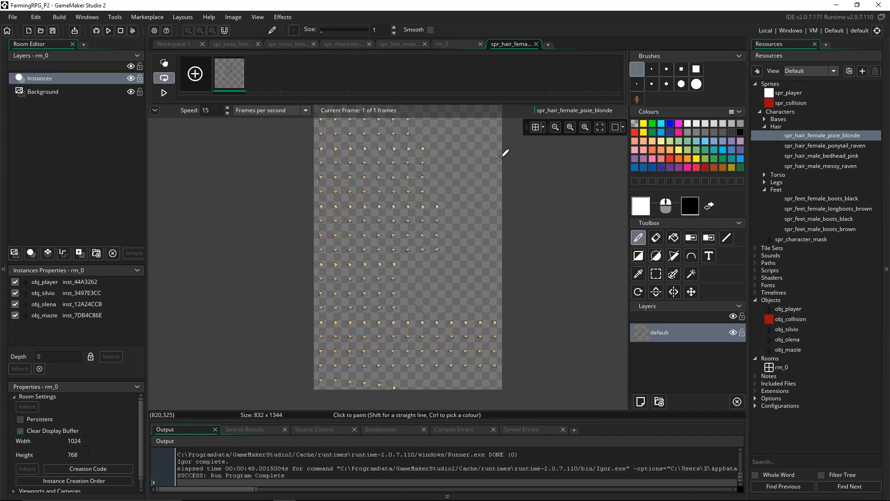
middle_drag(448, 167, 466, 218)
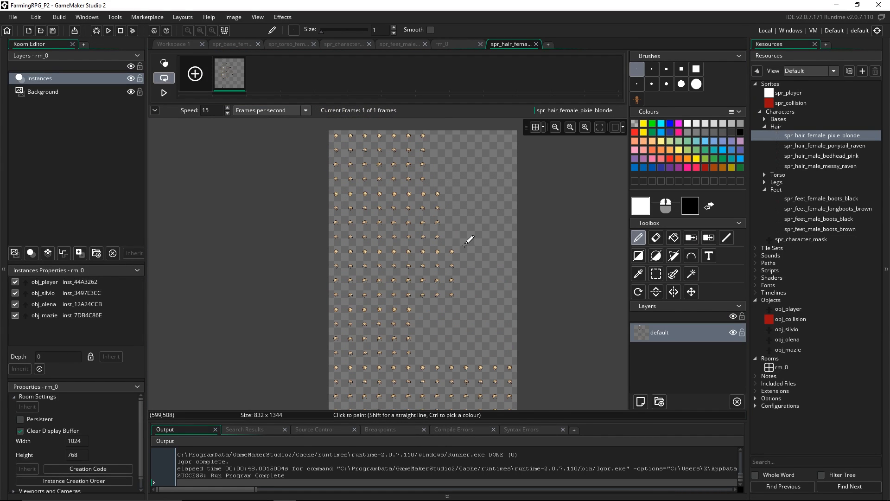
key(s)
middle_drag(441, 321, 438, 293)
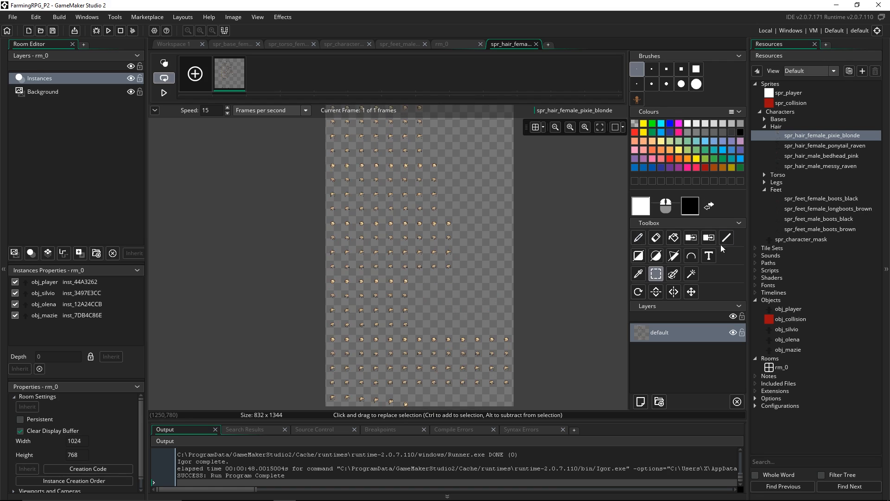
Step: Open the spr_base_male_1 sheet in the image editor and activate the rectangle selection tool
click(765, 119)
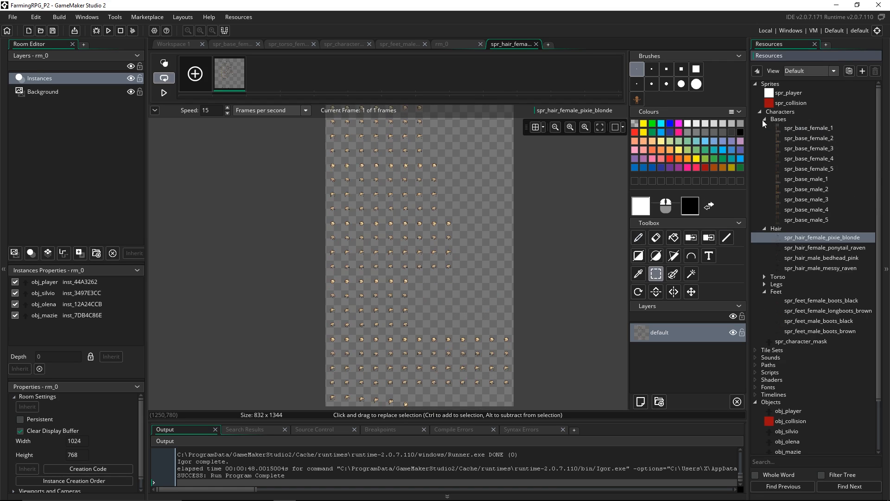
double_click(806, 180)
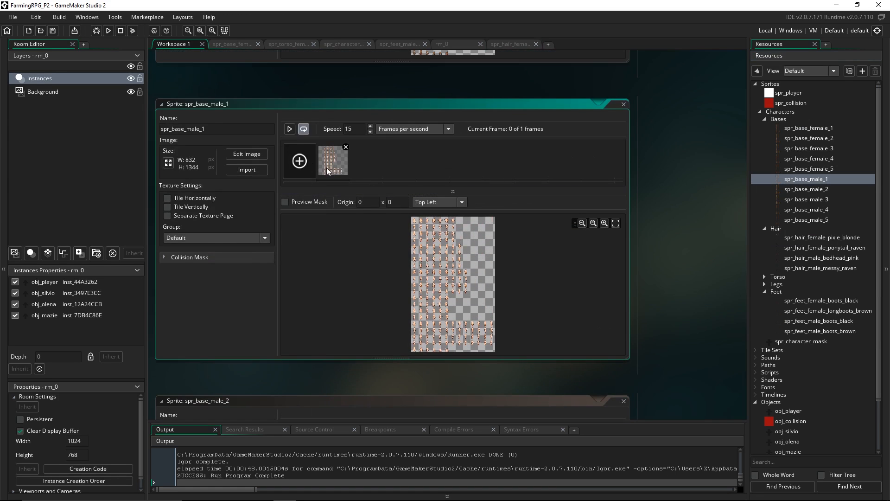
double_click(327, 170)
scroll(426, 242, up, 2)
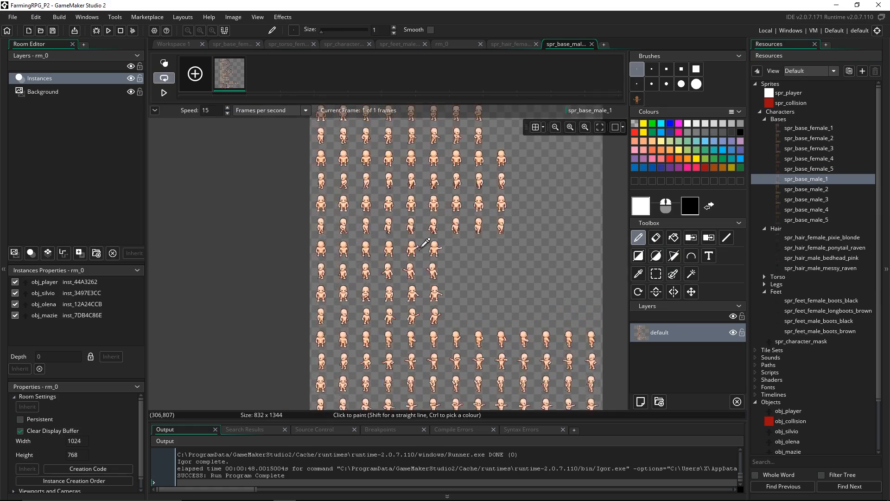
scroll(420, 249, up, 2)
click(656, 273)
middle_drag(415, 290, 411, 240)
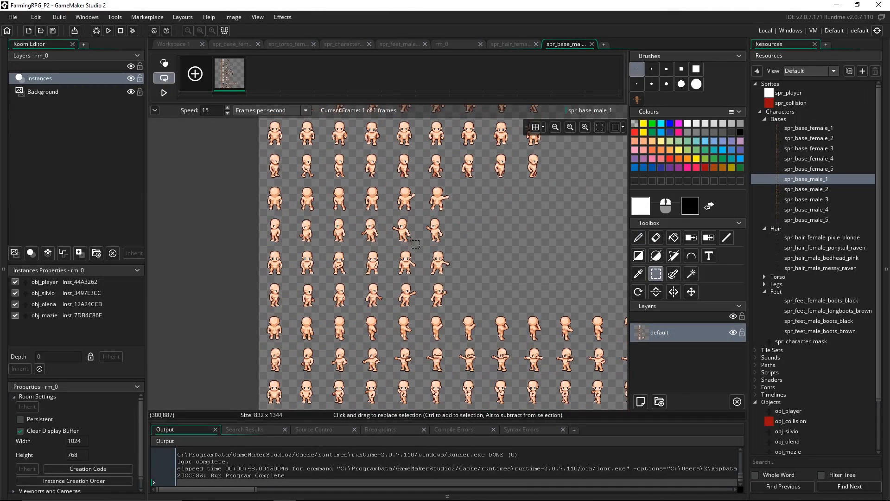
Step: Examine the rows of animation frames on the spr_base_male_1 sheet, both close up and as a whole
middle_drag(437, 198, 417, 399)
middle_drag(352, 160, 364, 289)
middle_drag(419, 187, 434, 239)
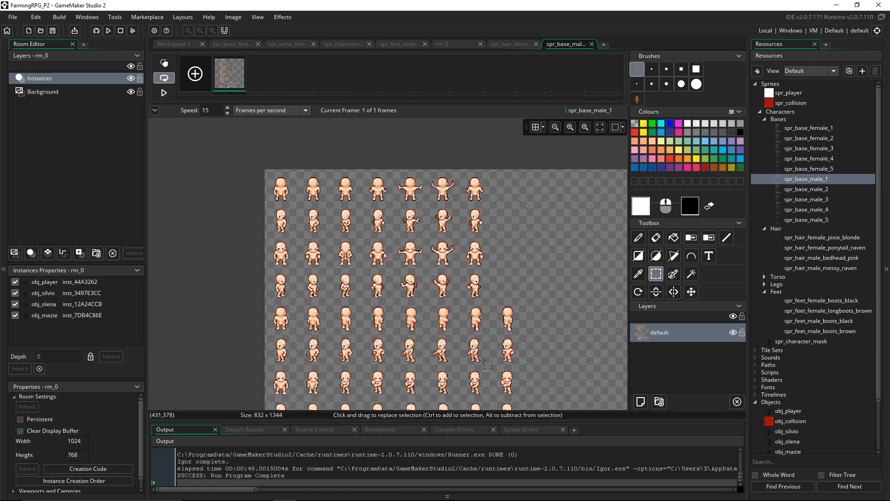
middle_drag(484, 362, 473, 338)
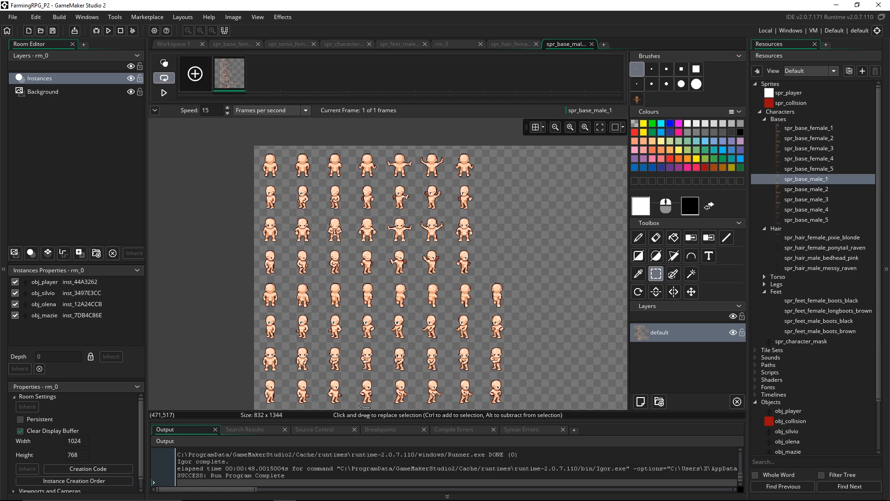
middle_drag(365, 408, 401, 292)
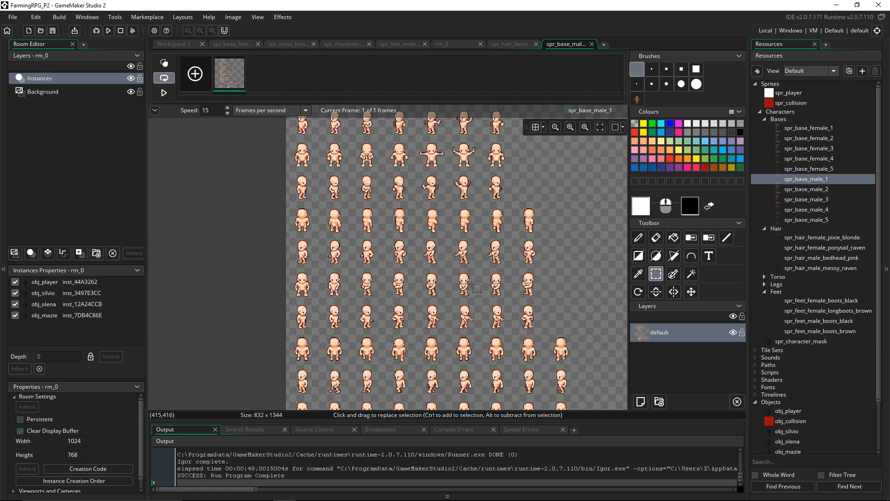
ctrl+scroll(448, 281, up, 3)
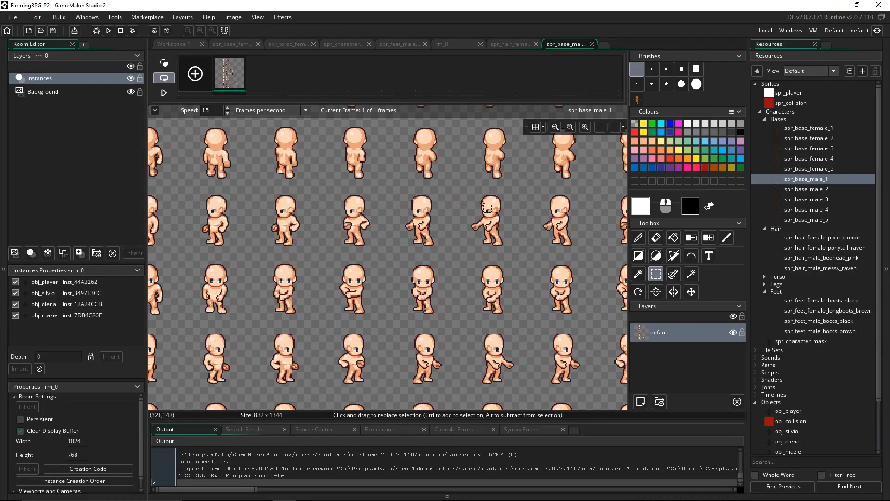
ctrl+scroll(473, 215, down, 1)
ctrl+scroll(473, 215, down, 4)
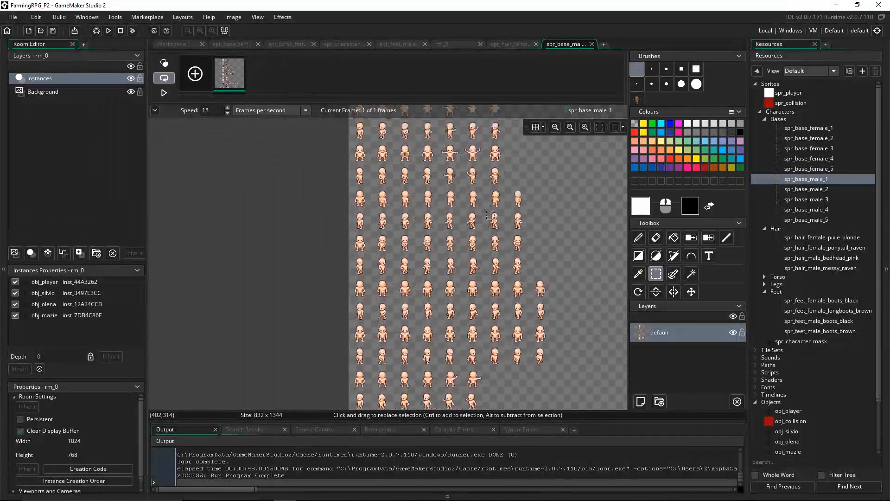
Step: Collapse the Bases and Feet sprite groups and view the spr_hair_female_pixie_blonde sheet again to compare its frame layout
click(764, 120)
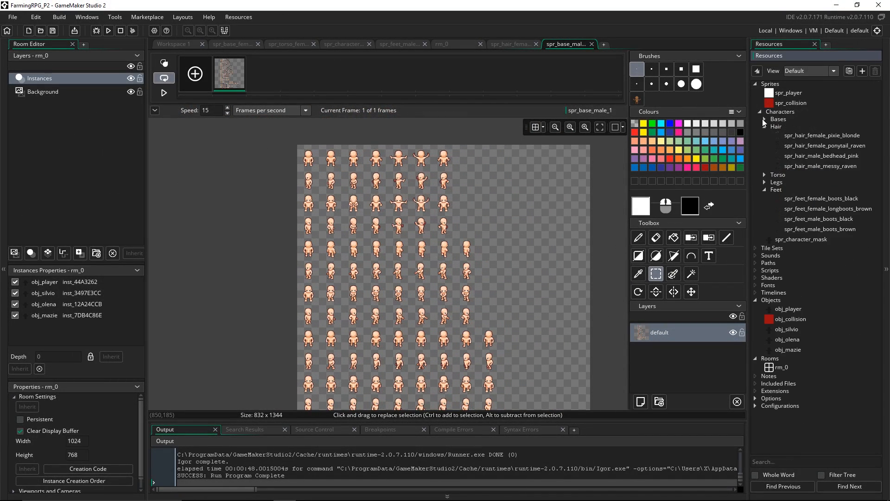
click(765, 126)
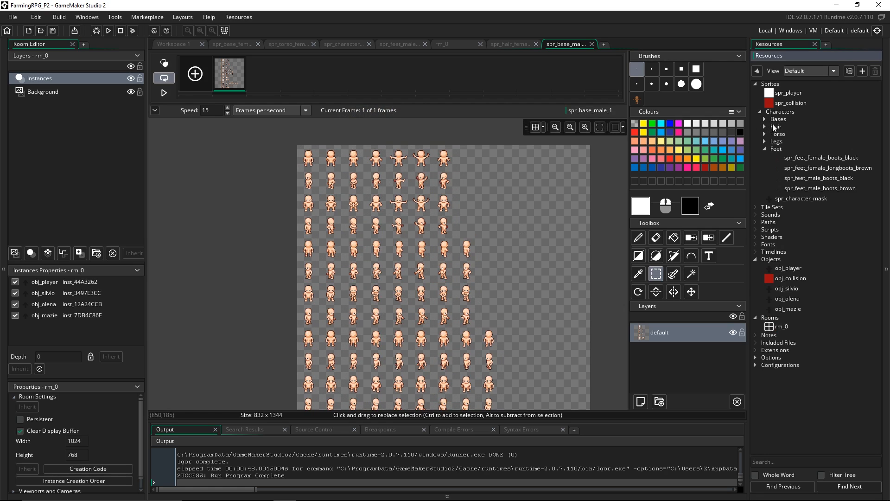
click(764, 148)
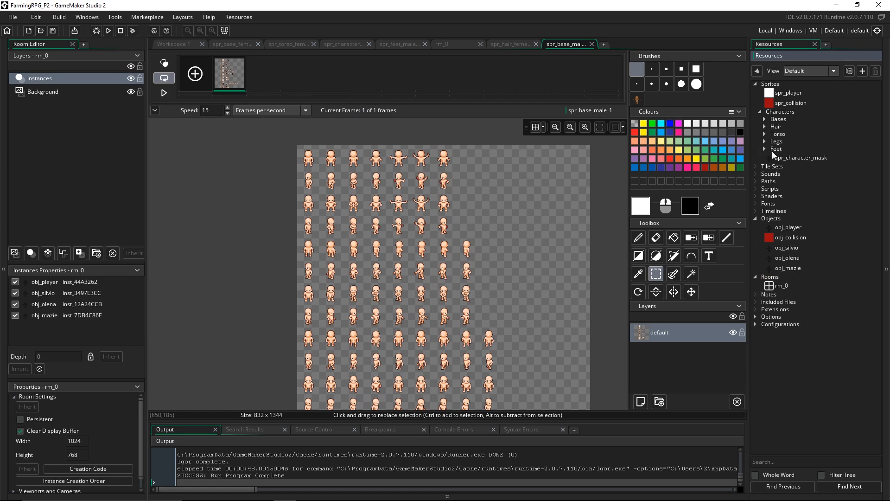
click(765, 126)
double_click(812, 135)
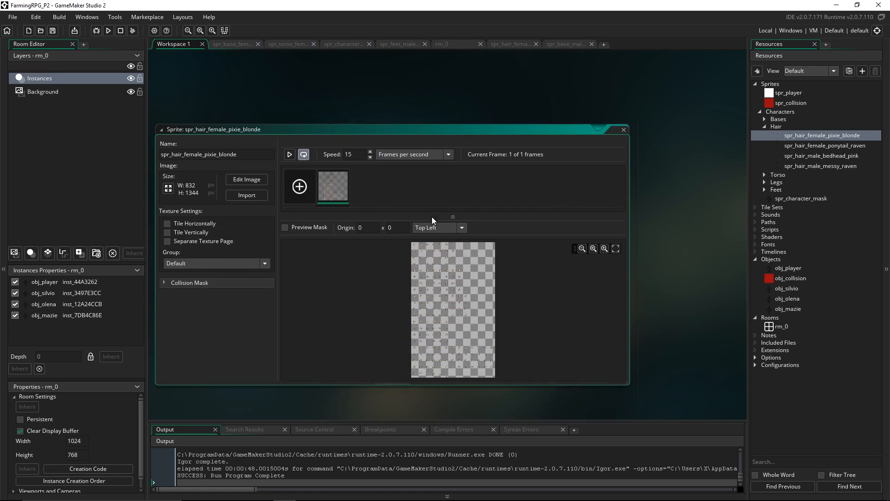
double_click(345, 169)
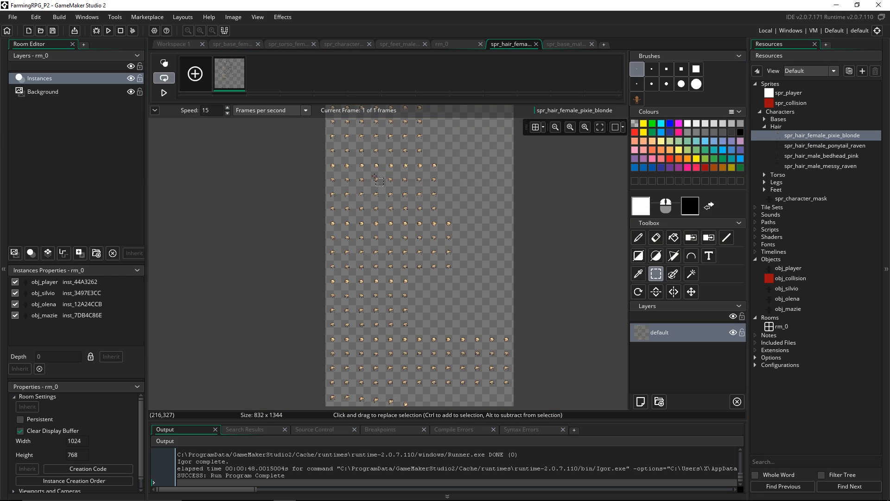
middle_drag(381, 193, 363, 269)
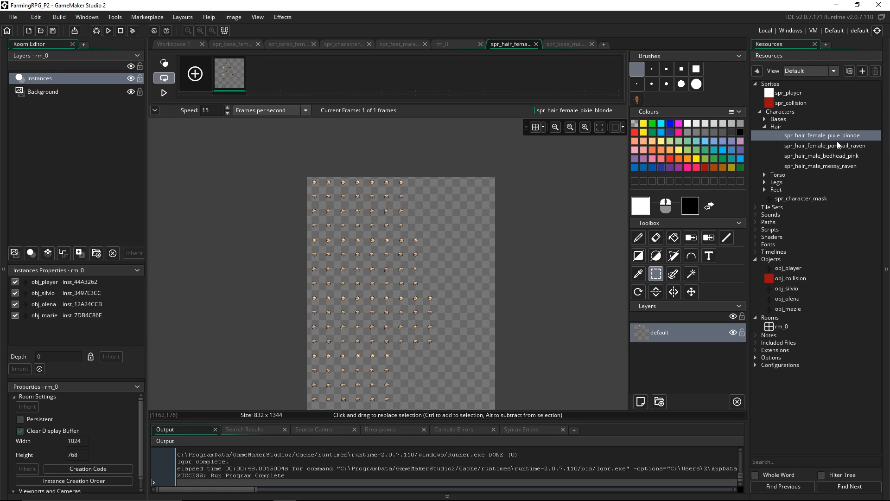
Step: Collapse the whole Sprites group in the resource tree and close the spr_hair_female_pixie_blonde image editor
click(773, 237)
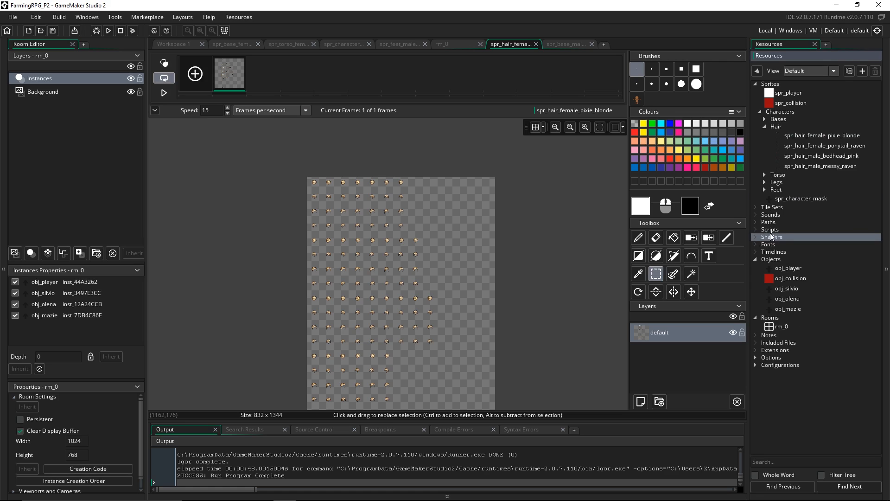
click(764, 126)
click(759, 112)
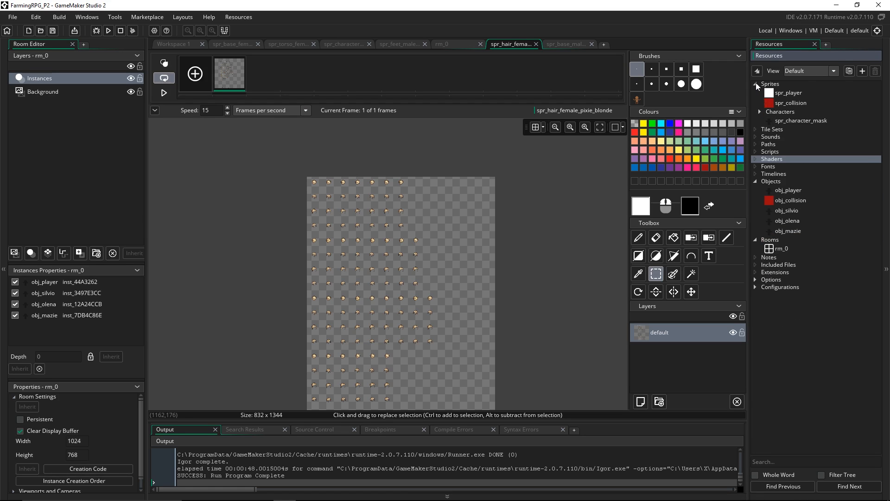
click(756, 83)
click(537, 45)
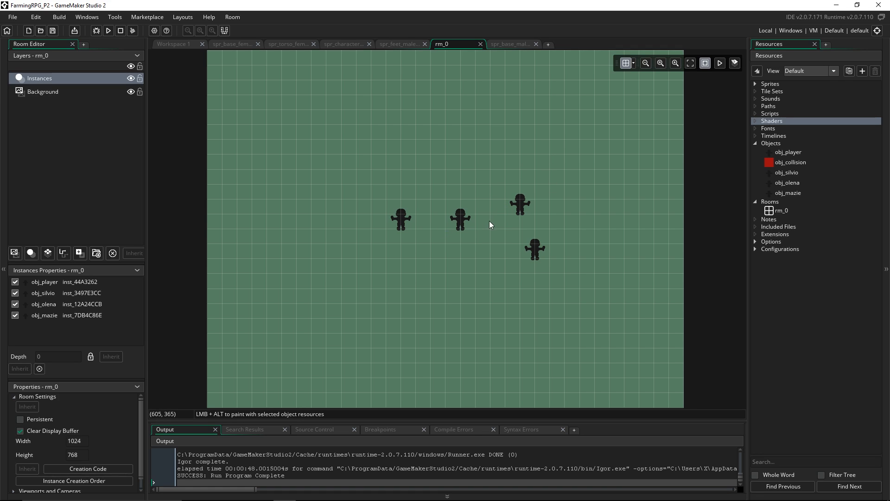
Step: Run the game from rm_0 again and walk left and down to review the four dressed characters
scroll(488, 221, up, 1)
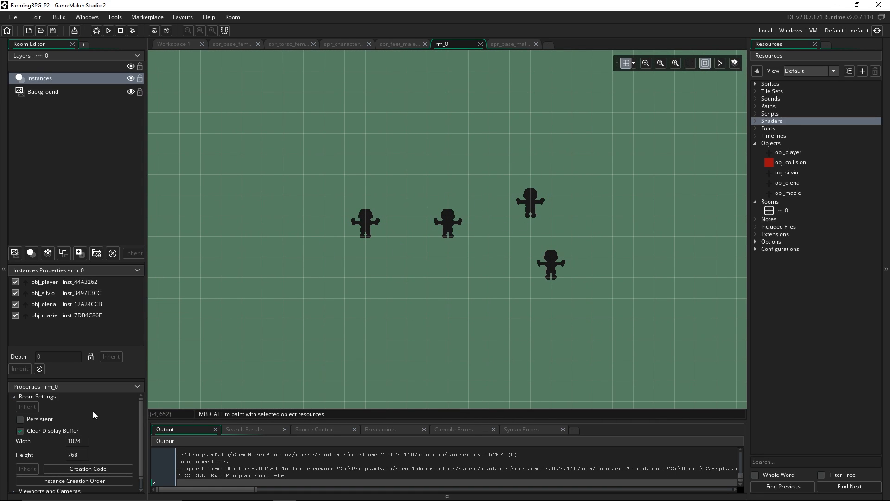
scroll(74, 436, down, 1)
middle_drag(343, 311, 358, 303)
key(F5)
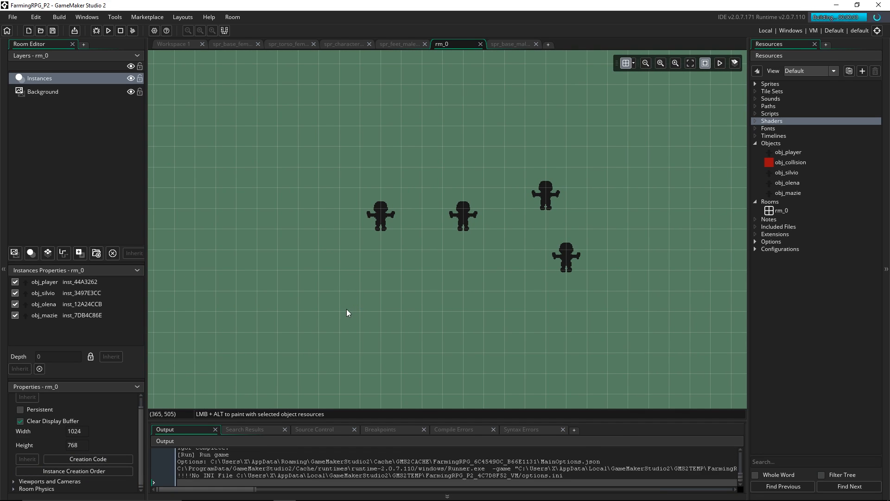
key(Left)
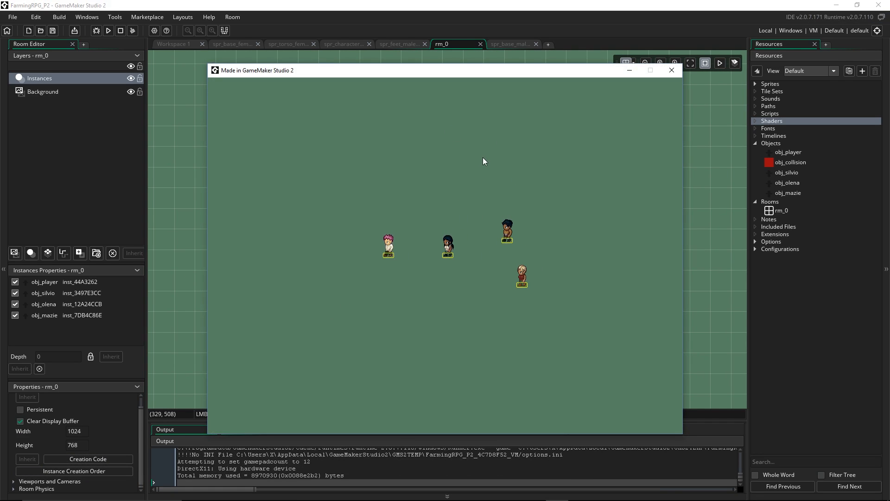
key(Down)
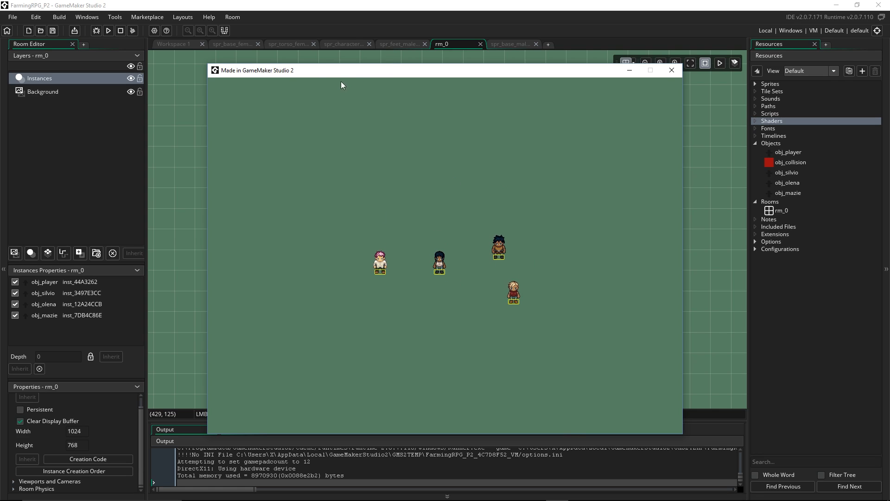
drag(287, 75, 281, 69)
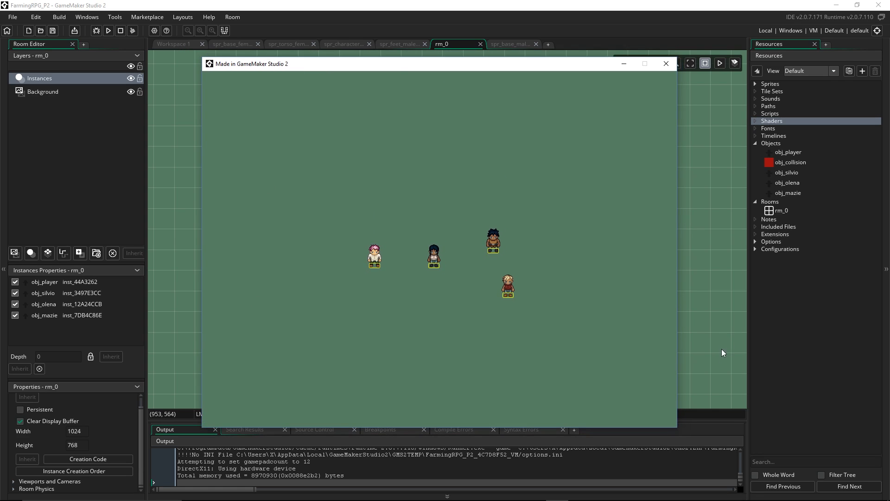